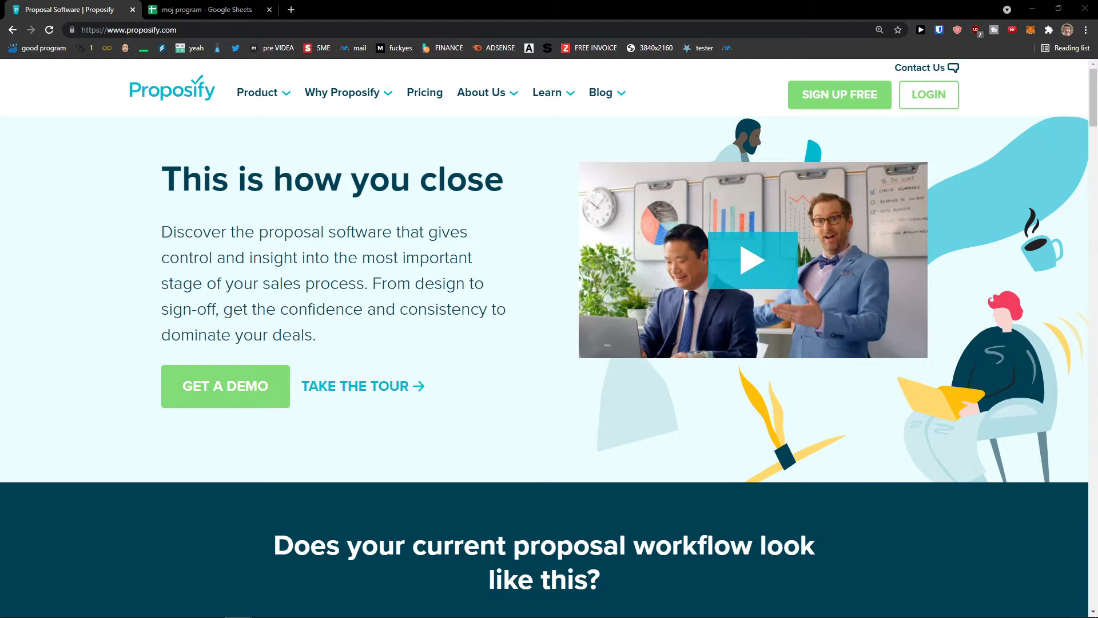
Start a free sign-up and fill in the first name, last name and company fields.
click(798, 102)
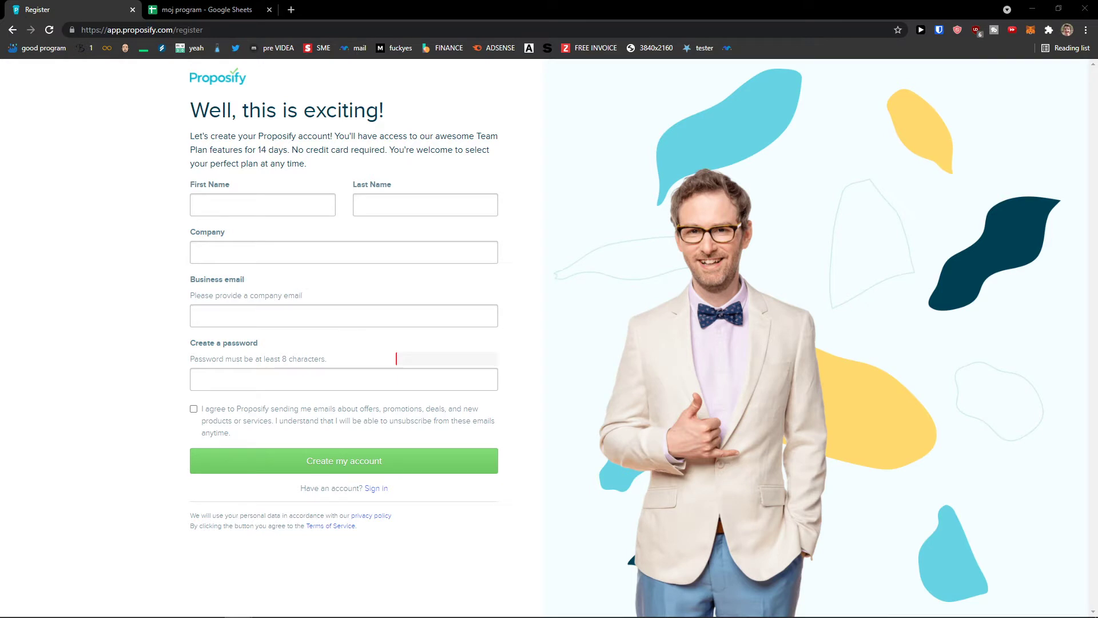
click(237, 205)
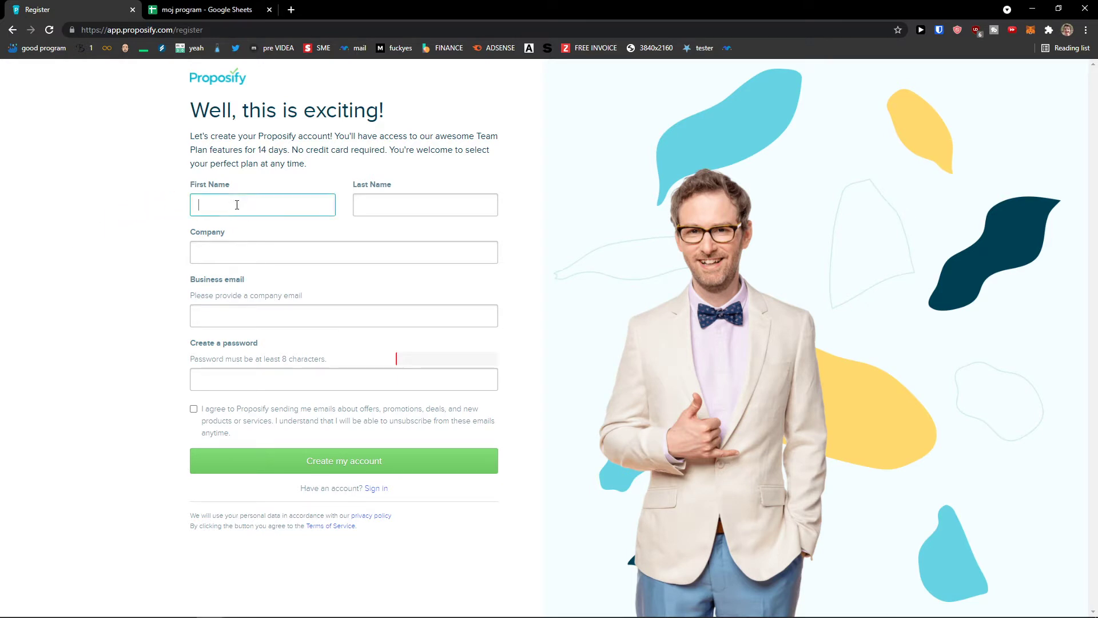
key(Tab)
text(S)
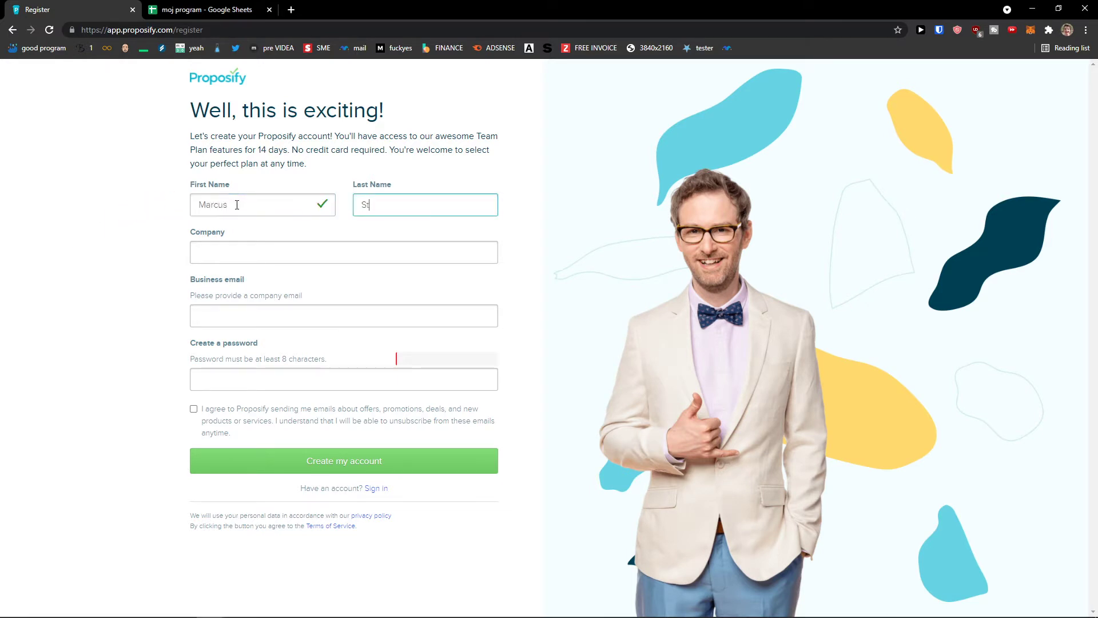
key(Tab)
text(S)
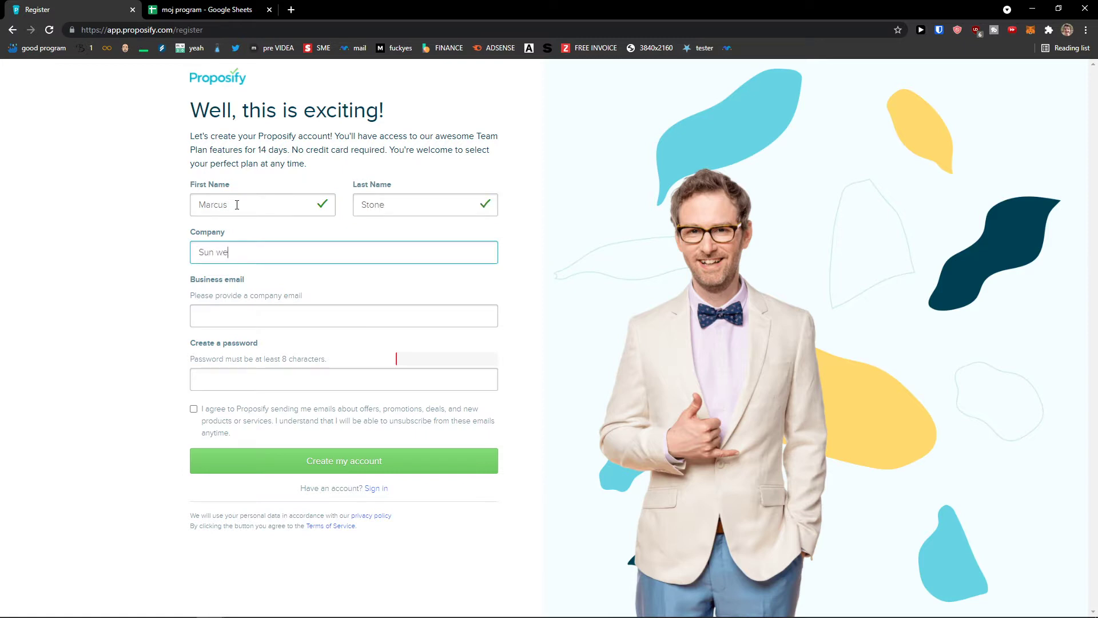
click(218, 316)
Open Temp Mail in a new tab and copy its disposable email address.
click(290, 9)
text(tem)
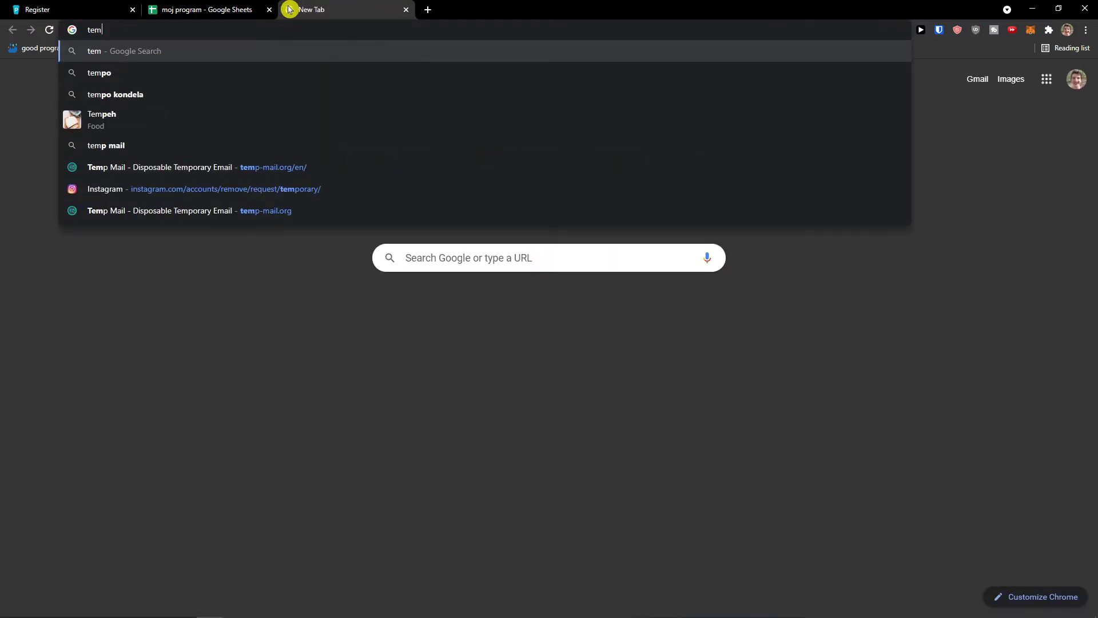
click(304, 167)
drag(365, 17, 219, 57)
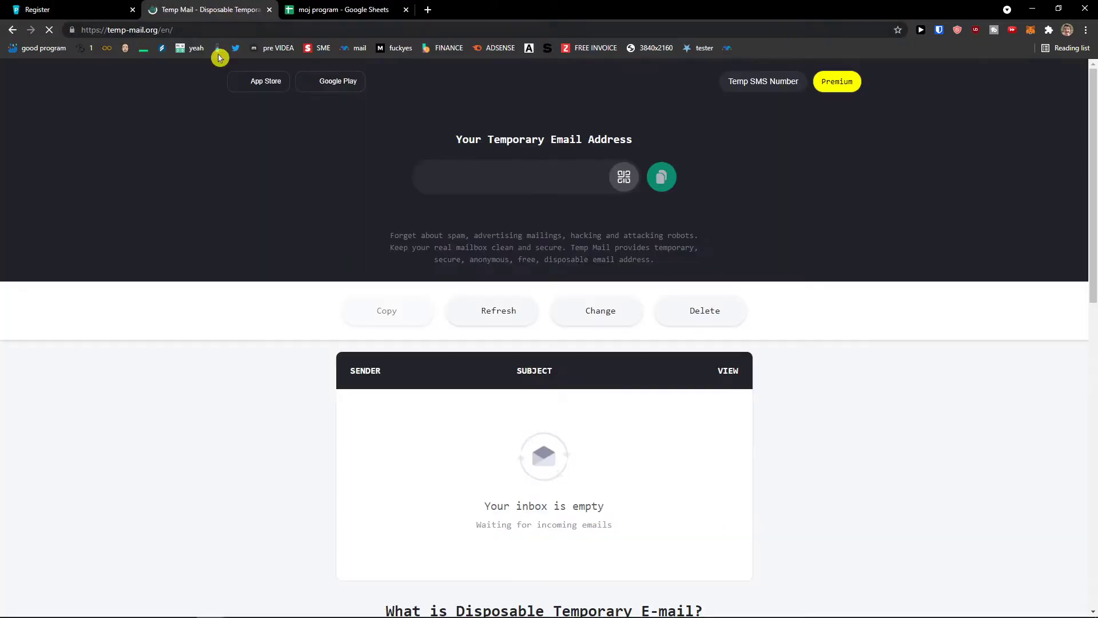
click(662, 178)
click(80, 8)
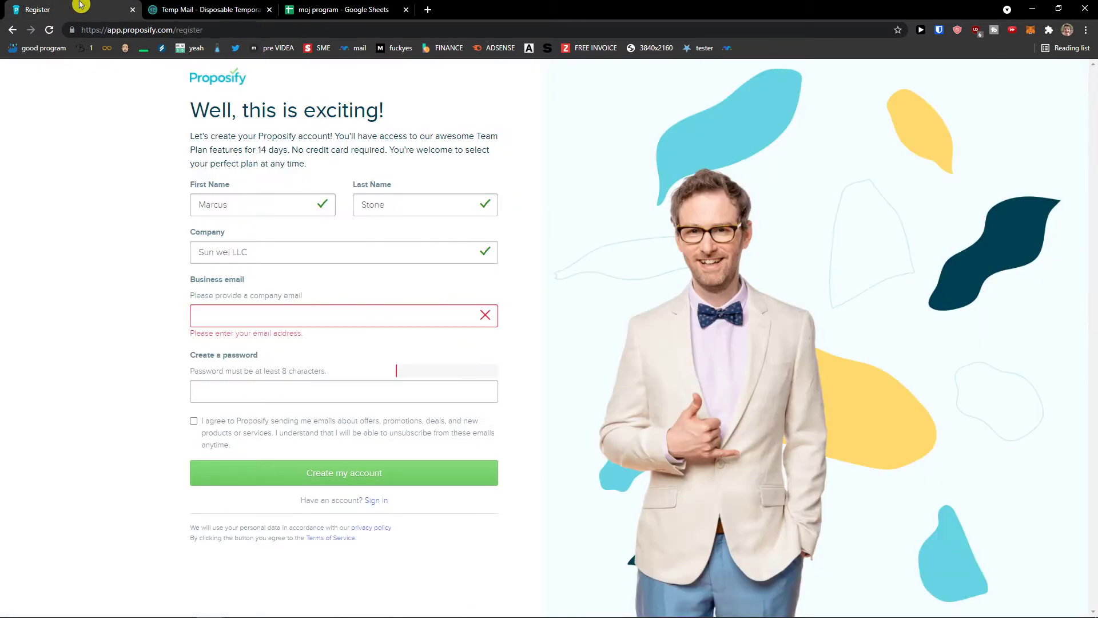
Register with the pasted temporary email and a password, agreeing to receive Proposify emails.
click(355, 316)
key(ctrl+v)
click(370, 392)
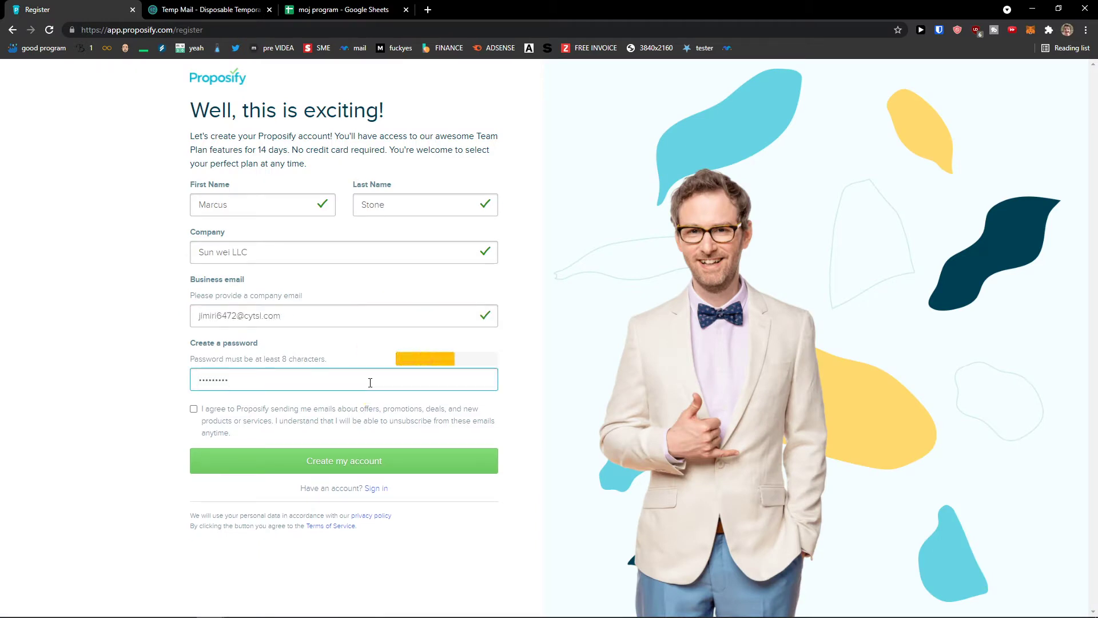
click(257, 411)
click(330, 464)
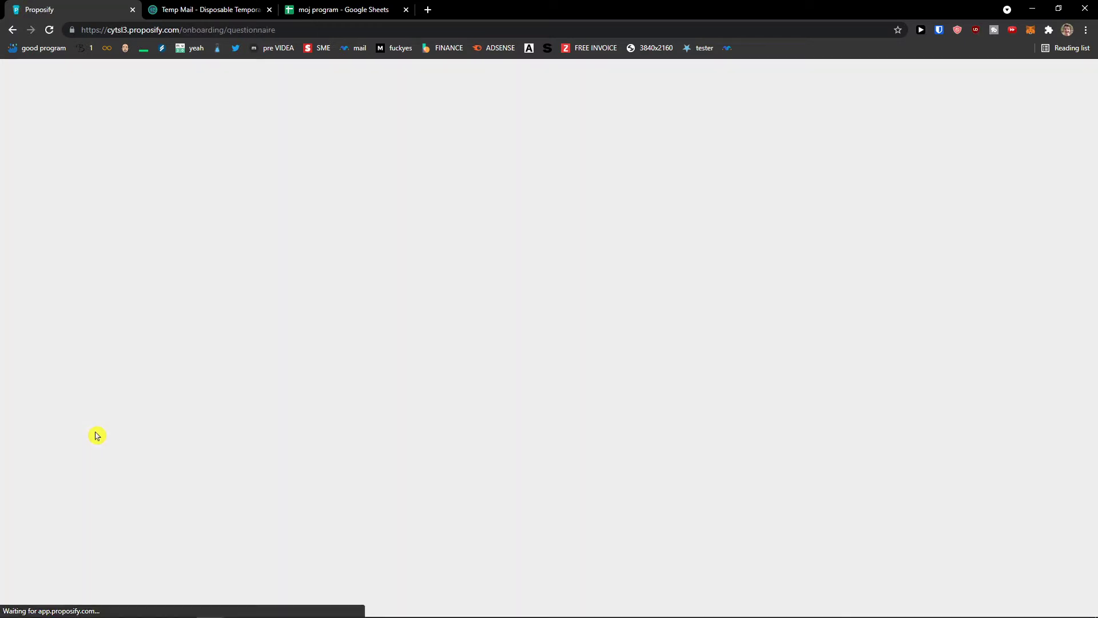
Enlarge the page and answer the role question with Sales Manager.
key(ctrl+plus)
key(ctrl+plus)
key(ctrl+plus)
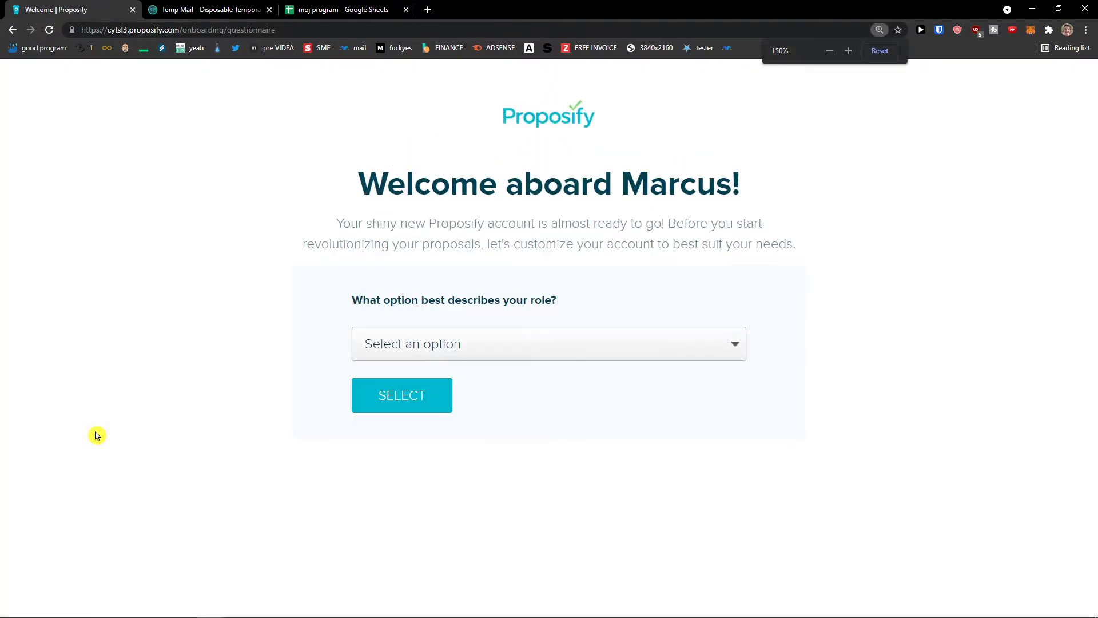
key(ctrl+plus)
click(491, 395)
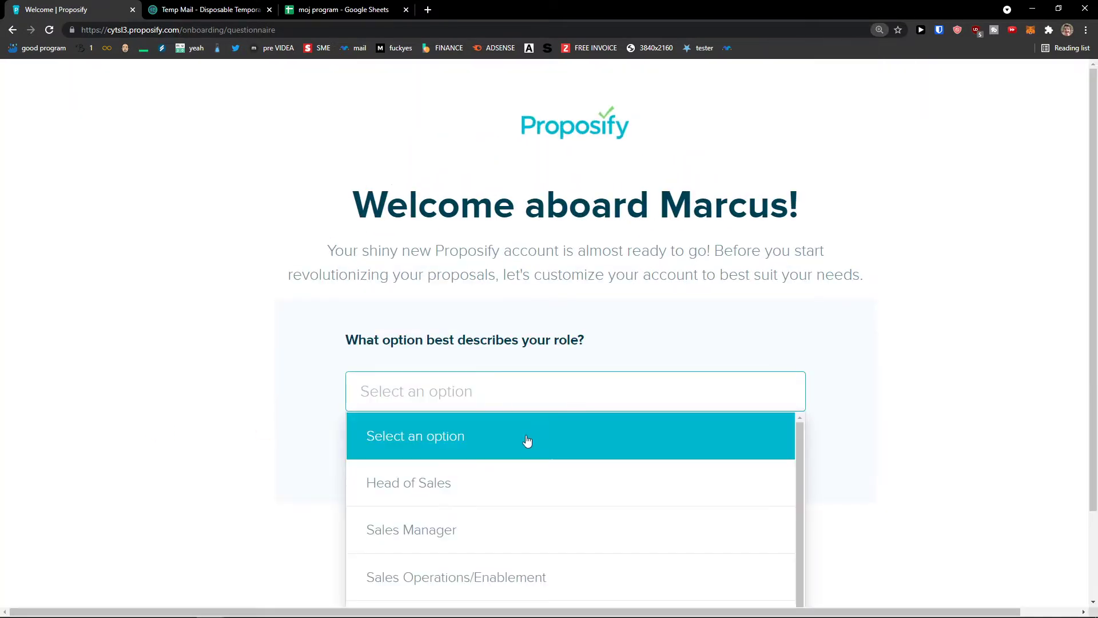
scroll(532, 473, down, 1)
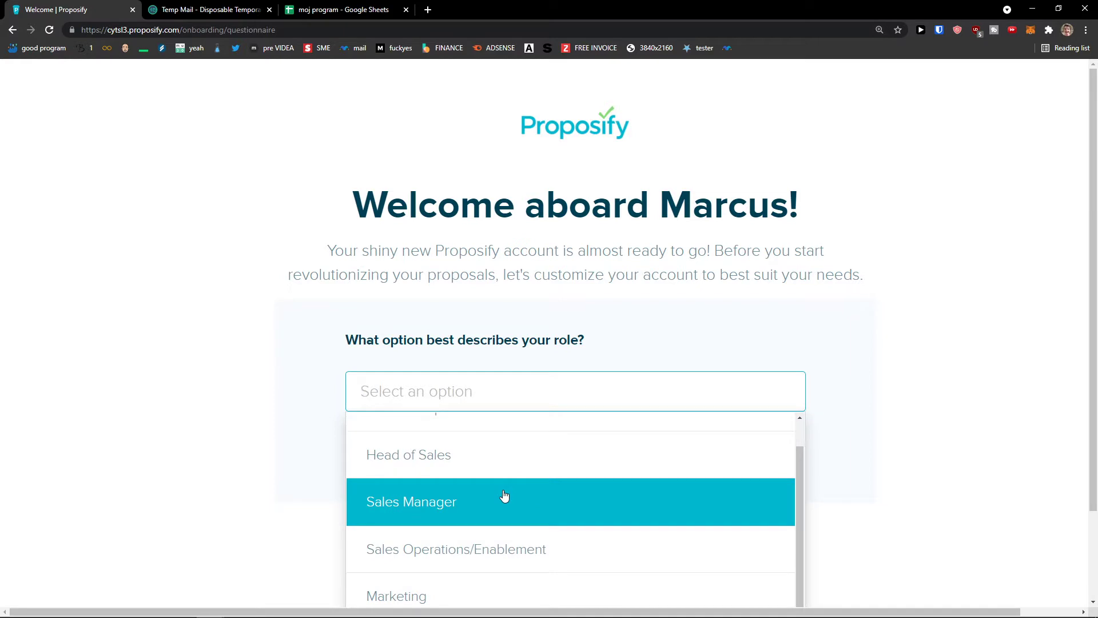
click(524, 494)
click(446, 464)
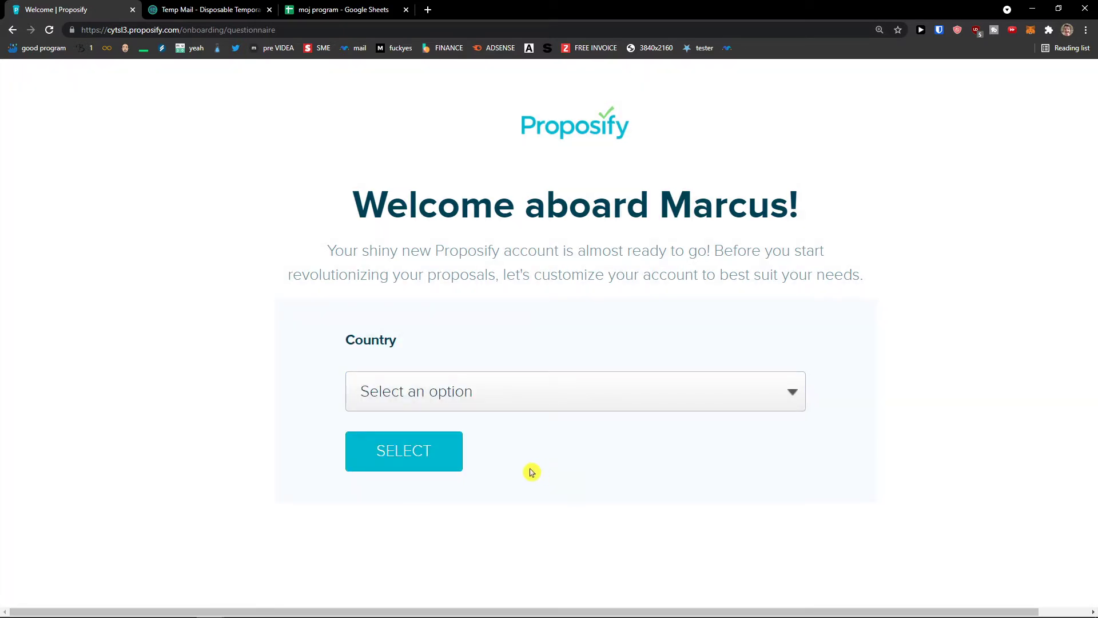
Choose Slovakia as the country.
click(467, 401)
scroll(513, 473, down, 3)
text(slo)
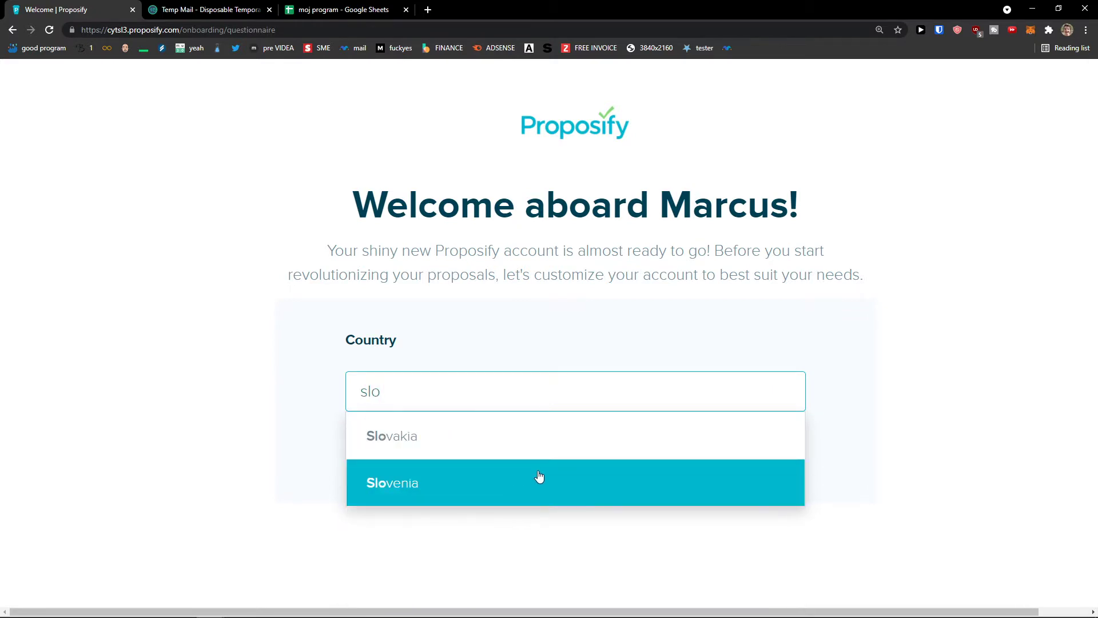
click(514, 436)
click(412, 458)
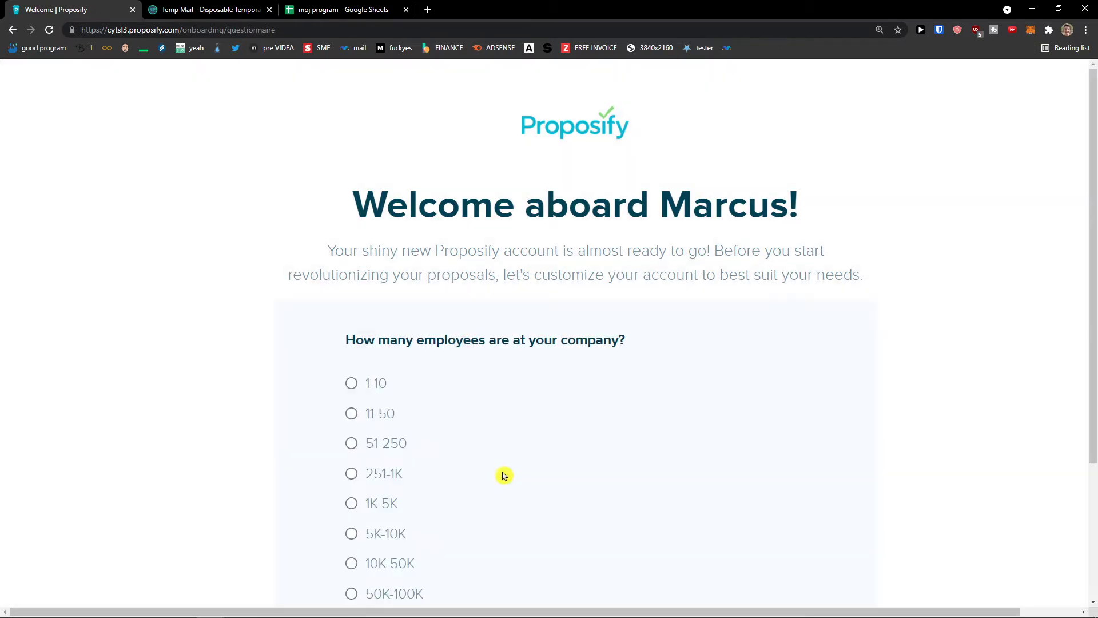
Pick 1-10 employees as company size and finish the questionnaire.
click(386, 388)
drag(378, 342, 625, 411)
scroll(625, 411, down, 3)
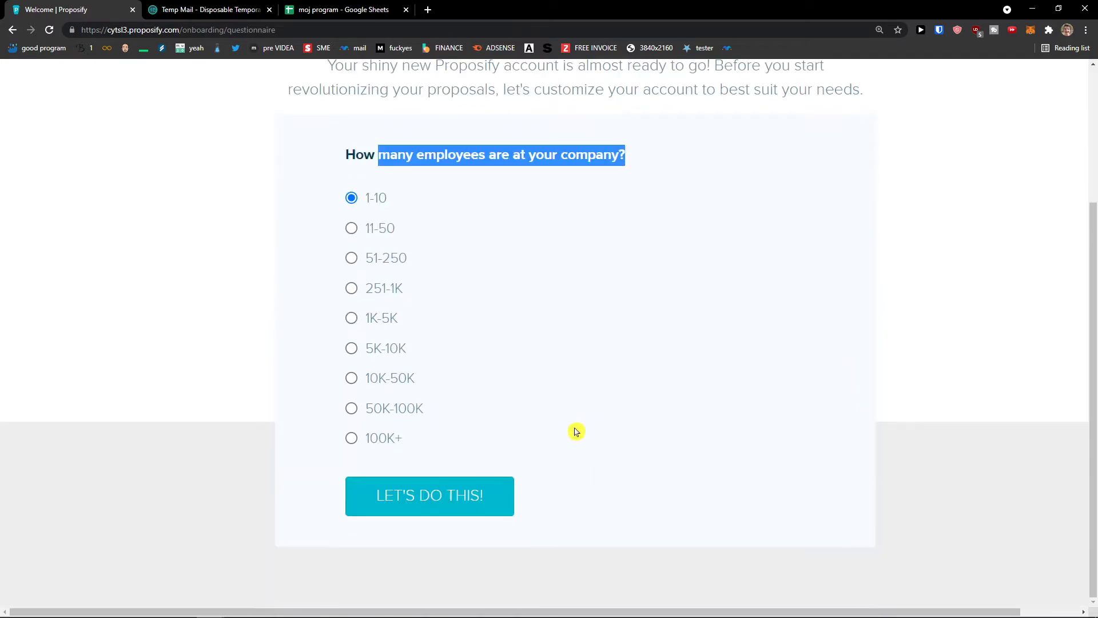
click(495, 496)
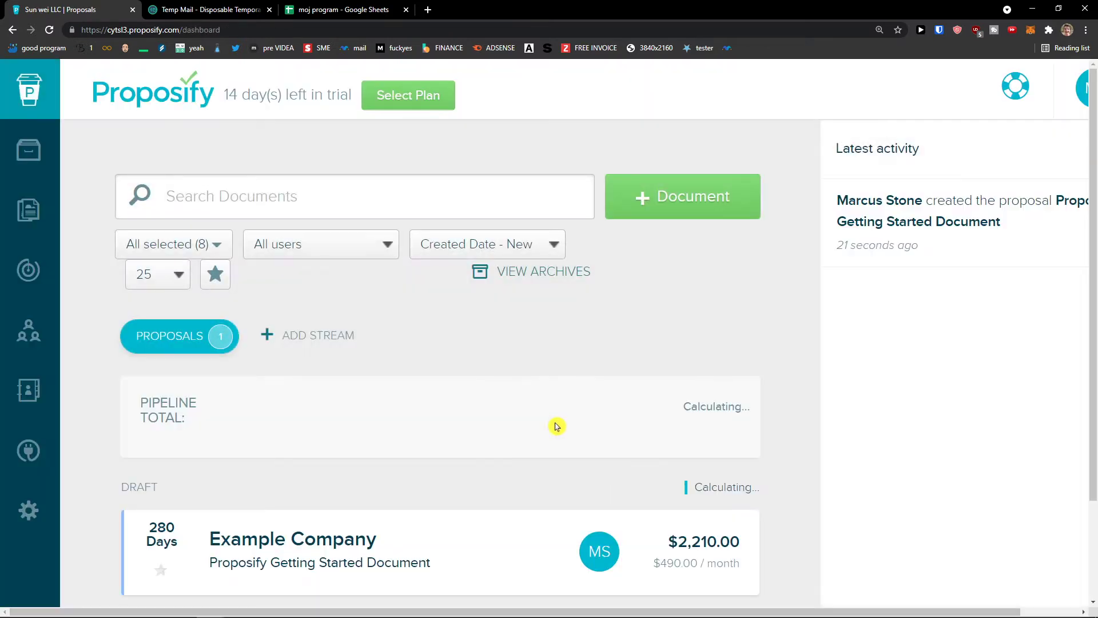
Zoom the page back out, glance at the Content Library, then go to Templates.
key(ctrl+minus)
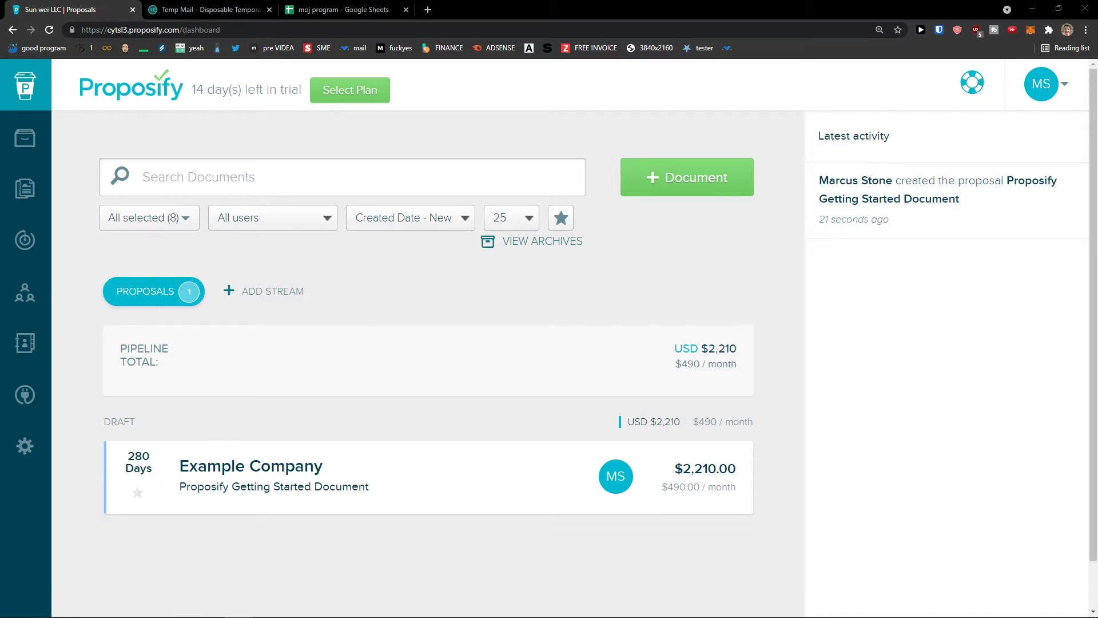
key(ctrl+minus)
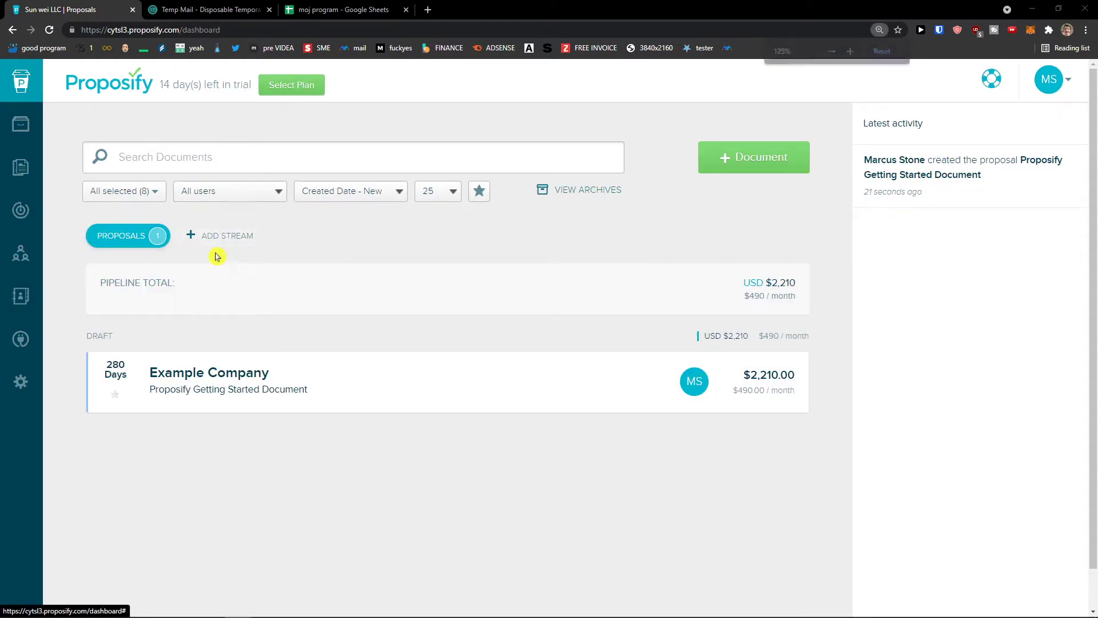
click(31, 131)
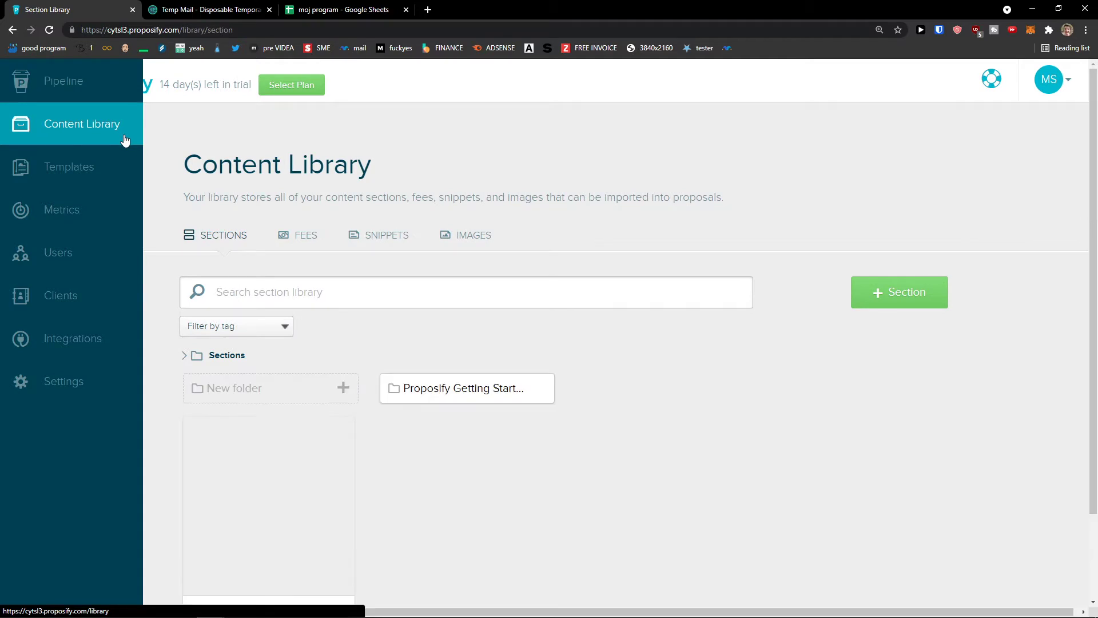
scroll(233, 168, down, 1)
scroll(274, 179, up, 1)
mouse_move(31, 193)
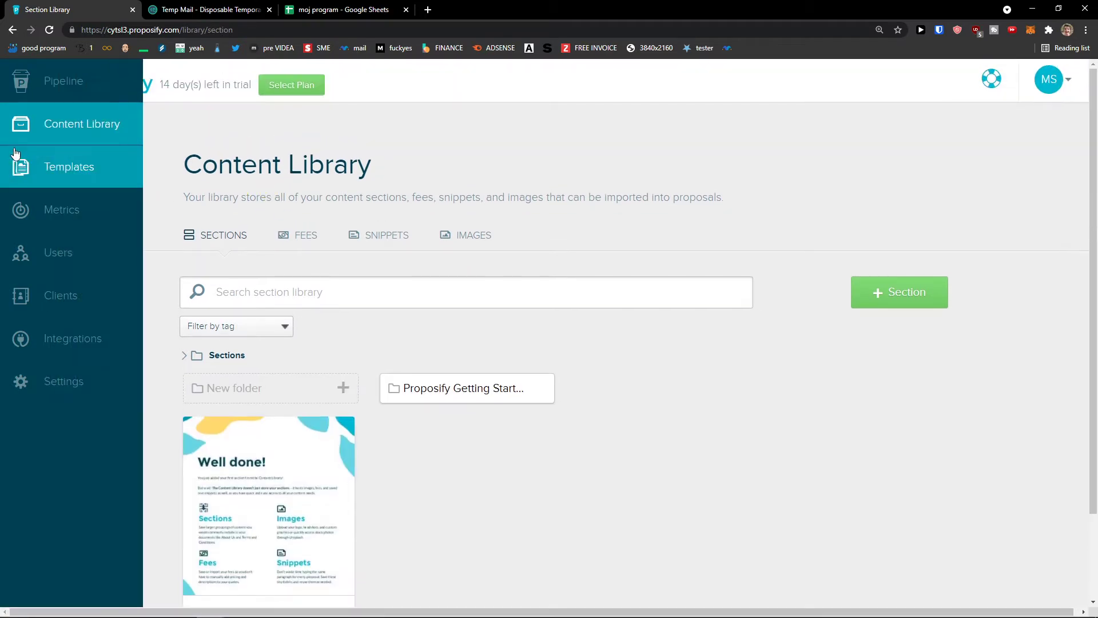
click(79, 181)
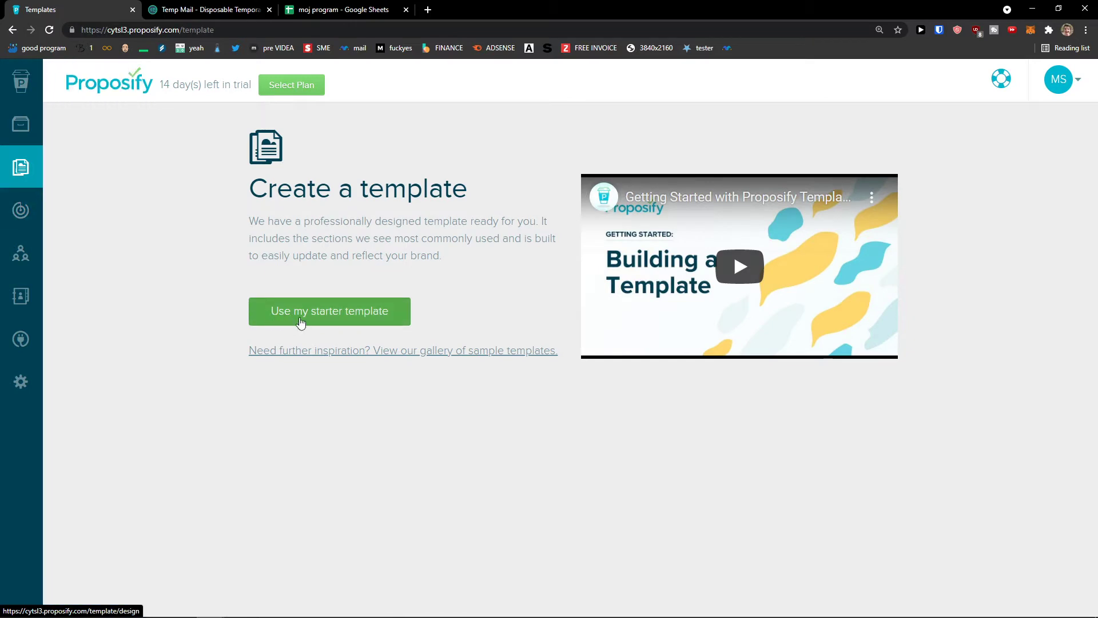
Browse the Metrics, Users and Clients pages, ending on Account Settings.
click(32, 212)
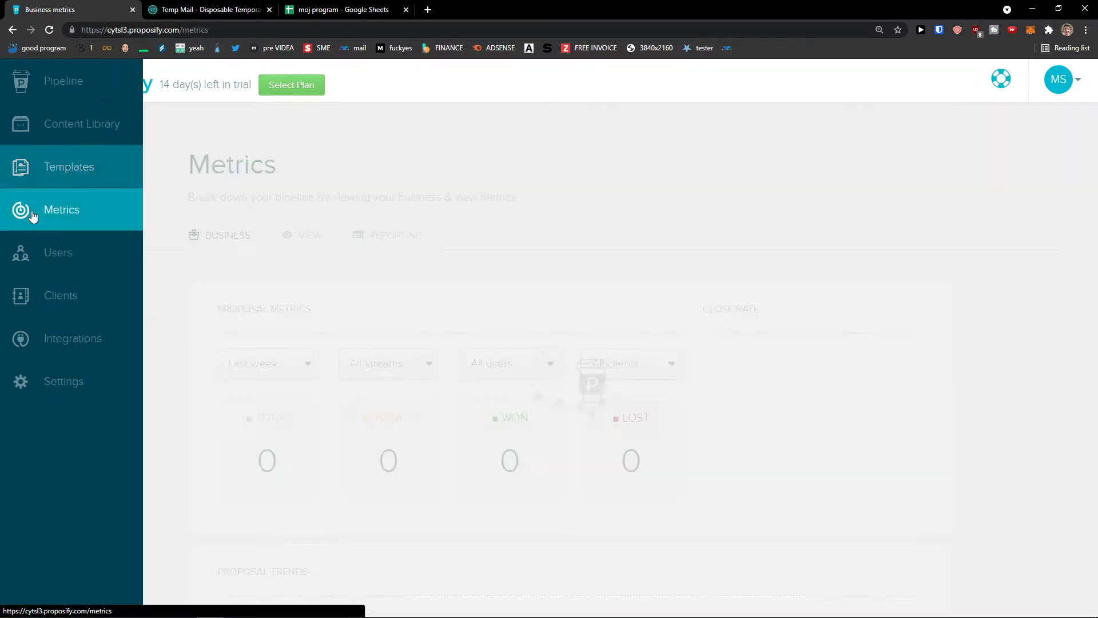
scroll(115, 267, down, 5)
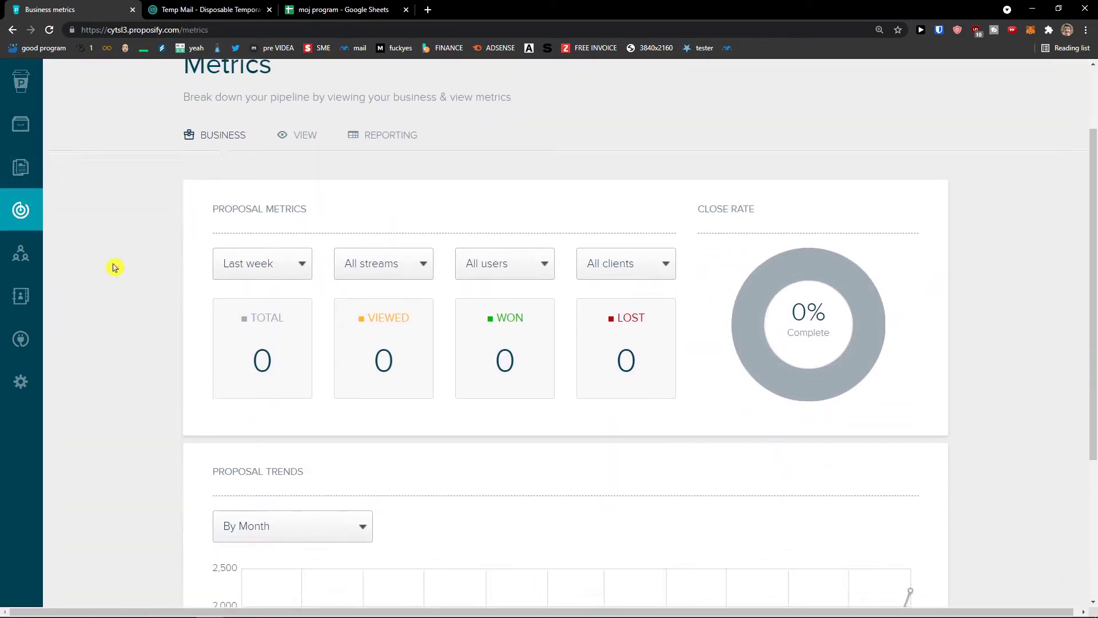
scroll(123, 266, up, 4)
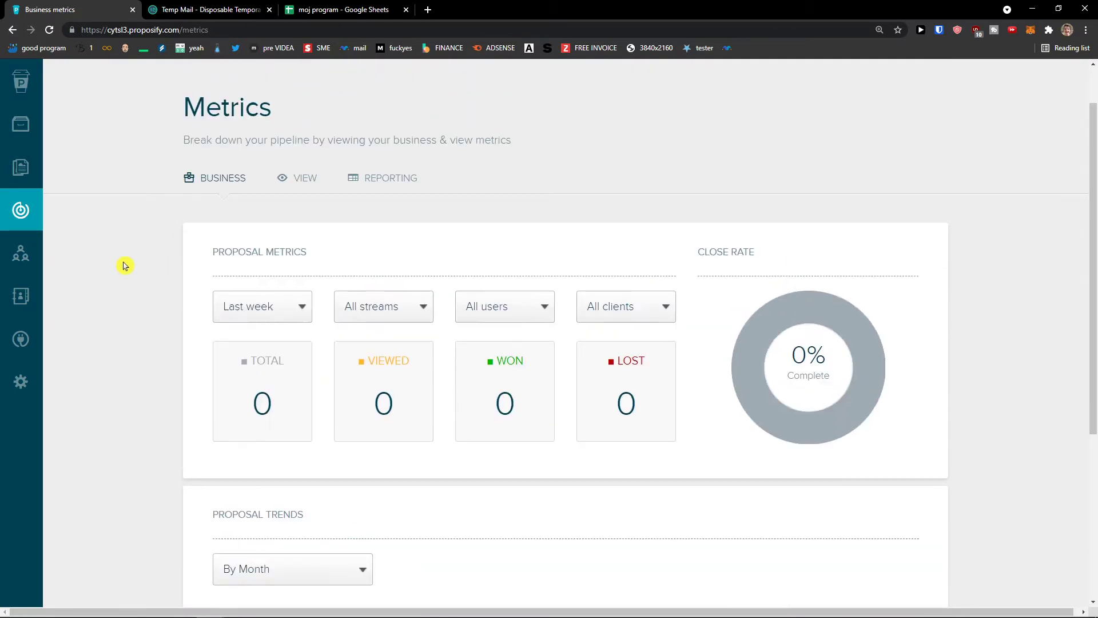
click(36, 257)
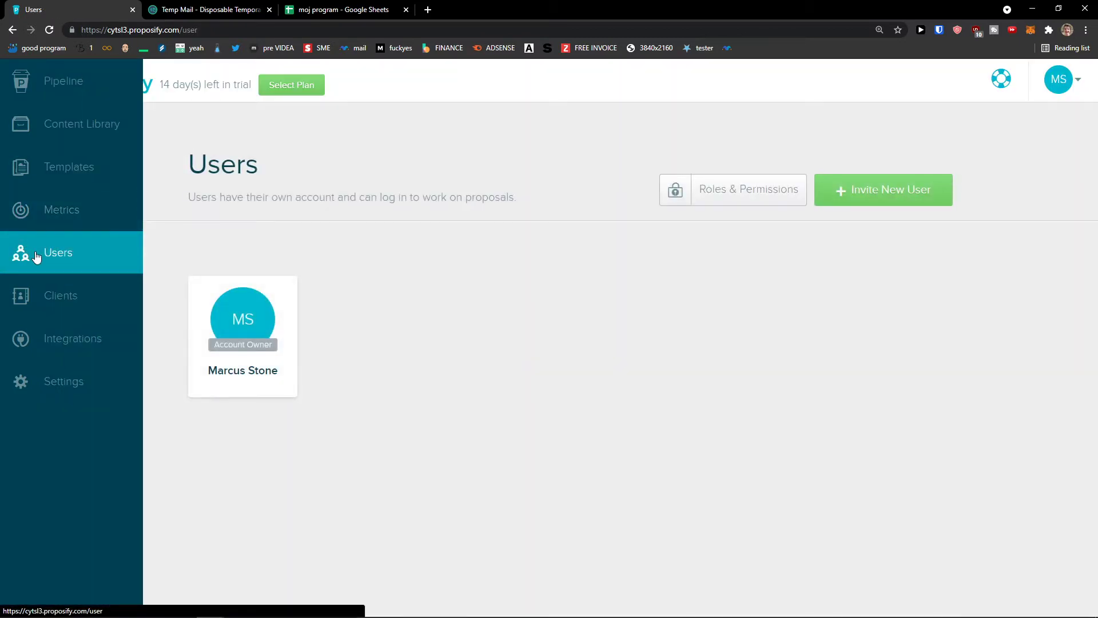
click(96, 293)
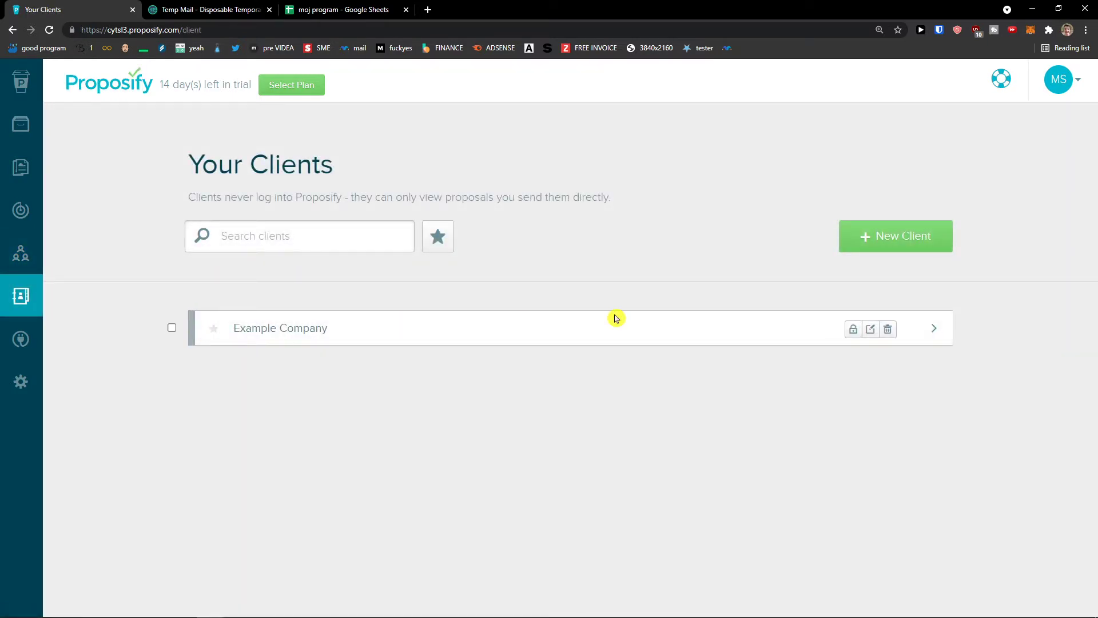
mouse_move(34, 345)
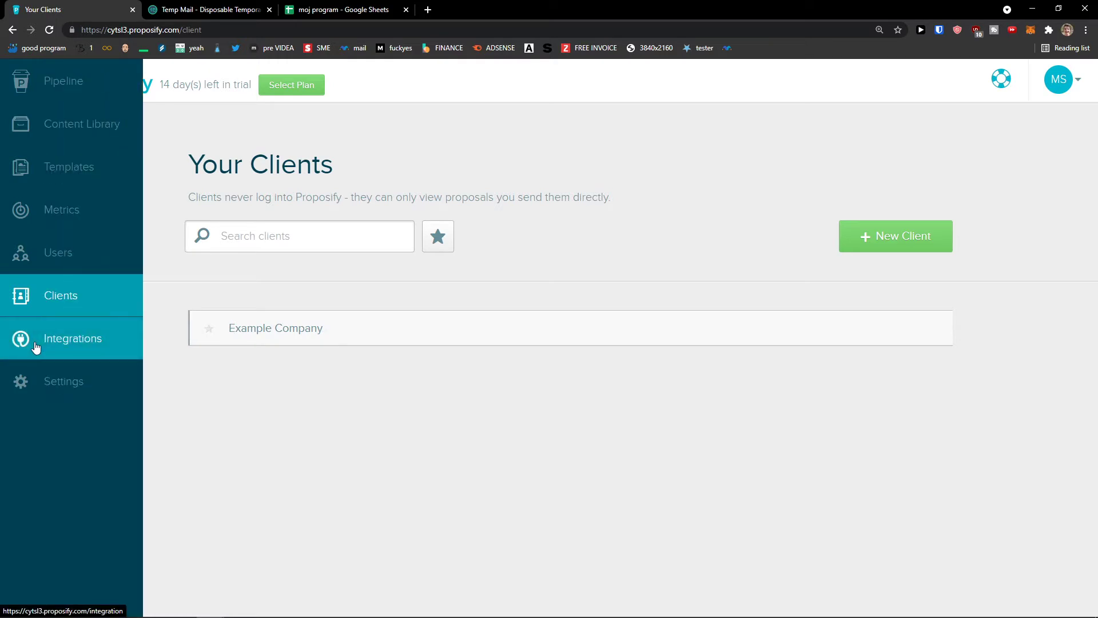
click(54, 372)
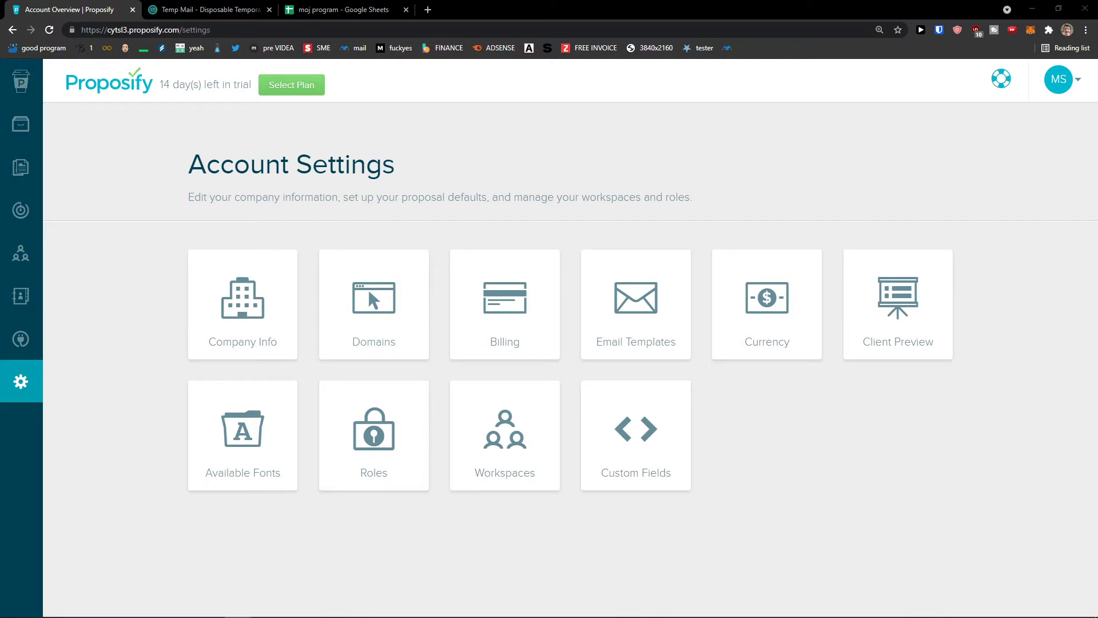
Upload baby-yoda.png as the company logo in Company Information.
click(230, 321)
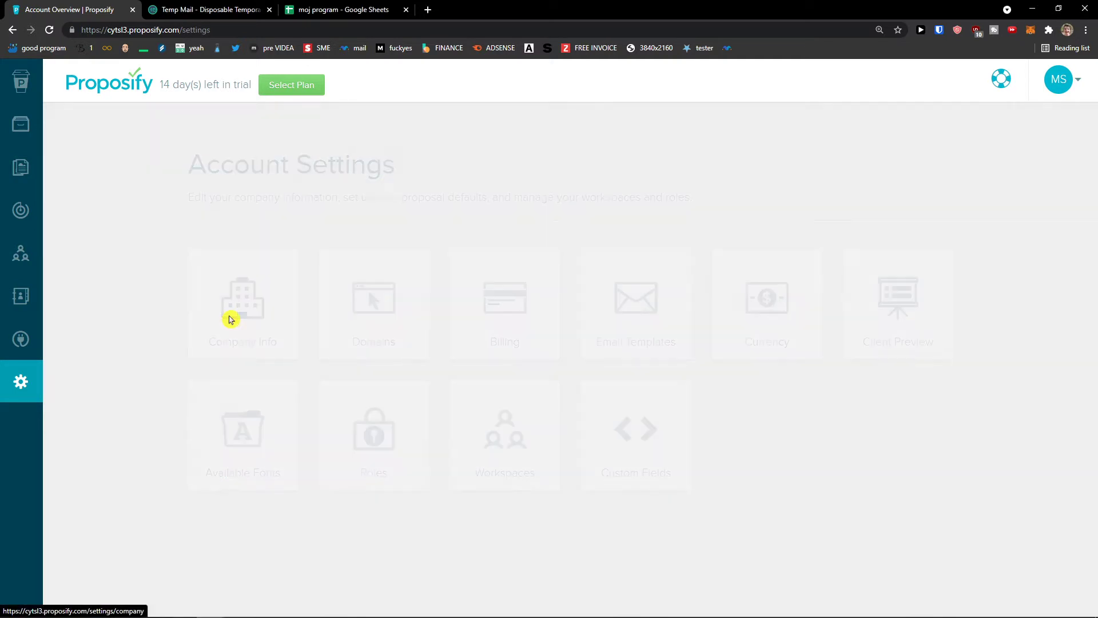
scroll(214, 319, down, 2)
scroll(215, 319, down, 1)
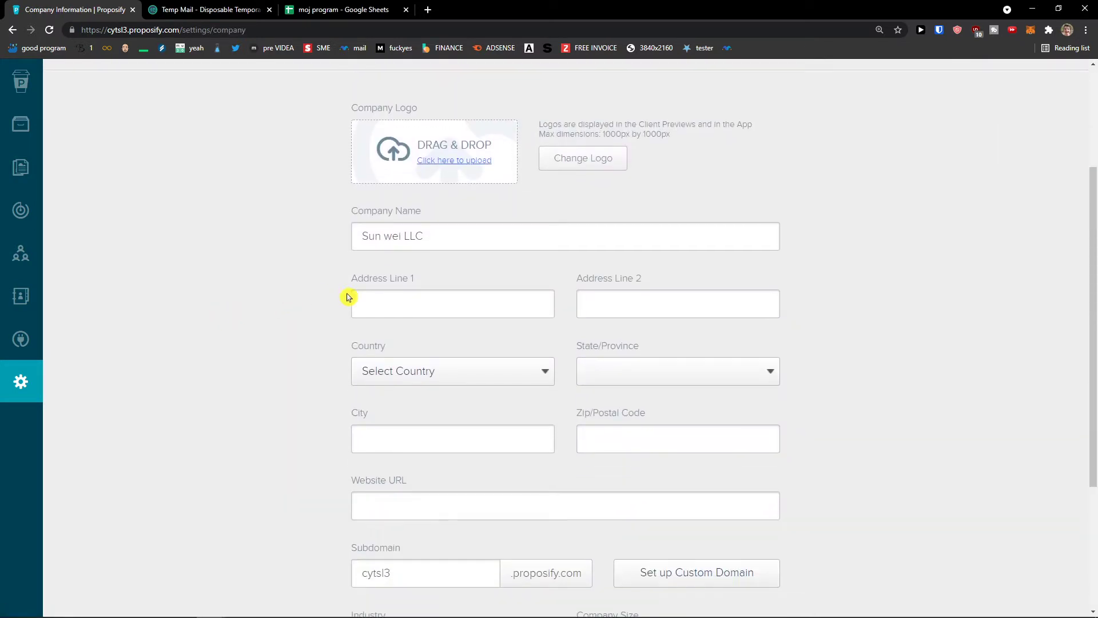
scroll(451, 258, up, 1)
scroll(426, 248, down, 1)
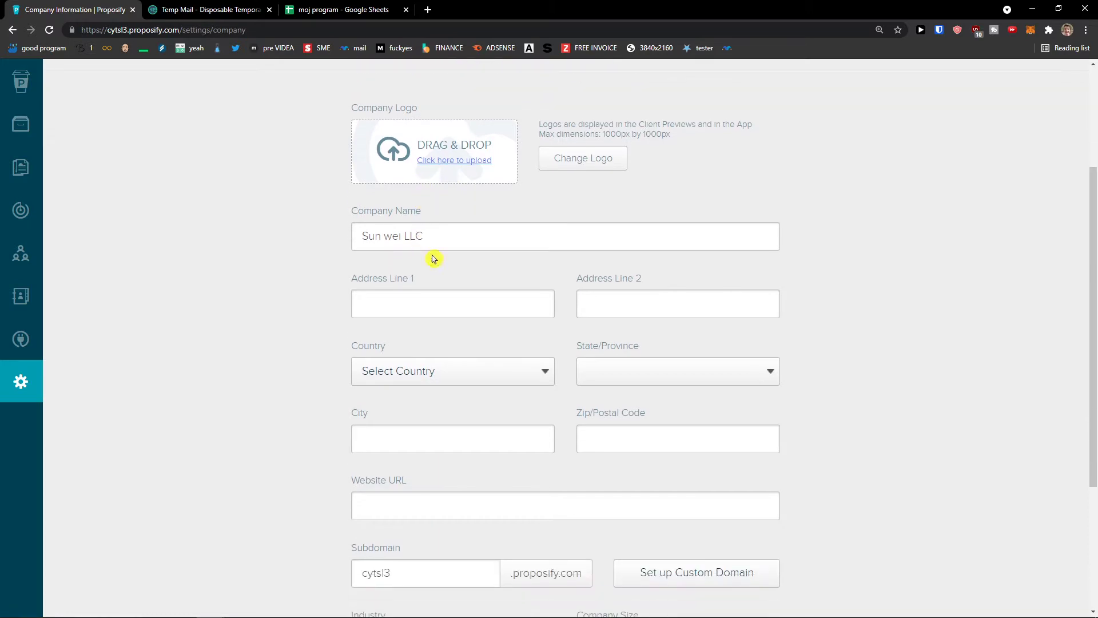
scroll(466, 304, down, 2)
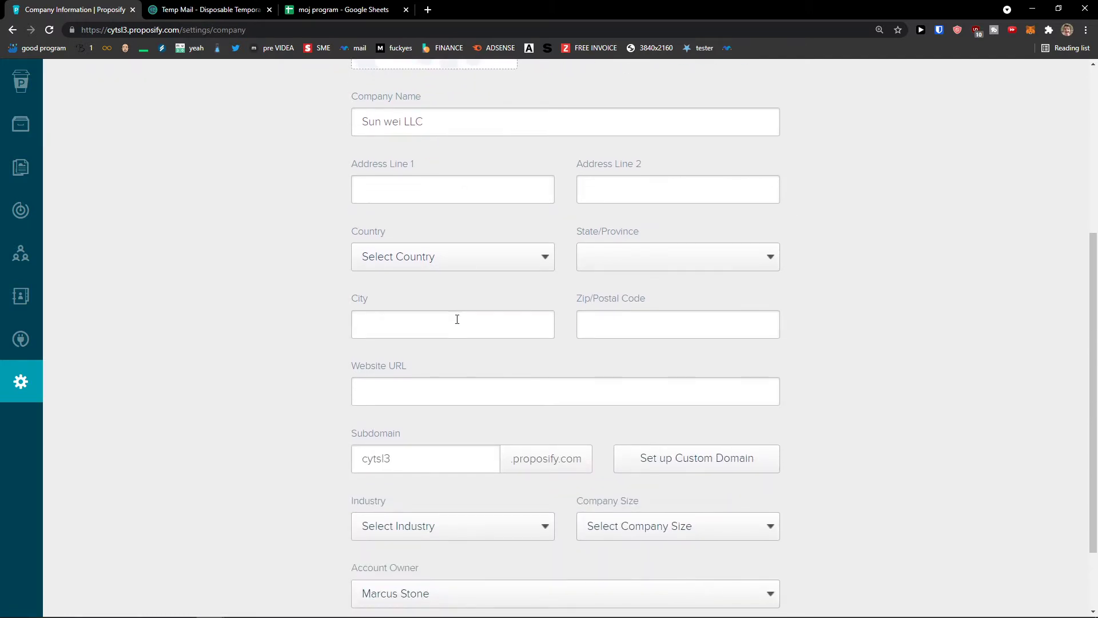
scroll(457, 320, down, 1)
scroll(452, 343, down, 1)
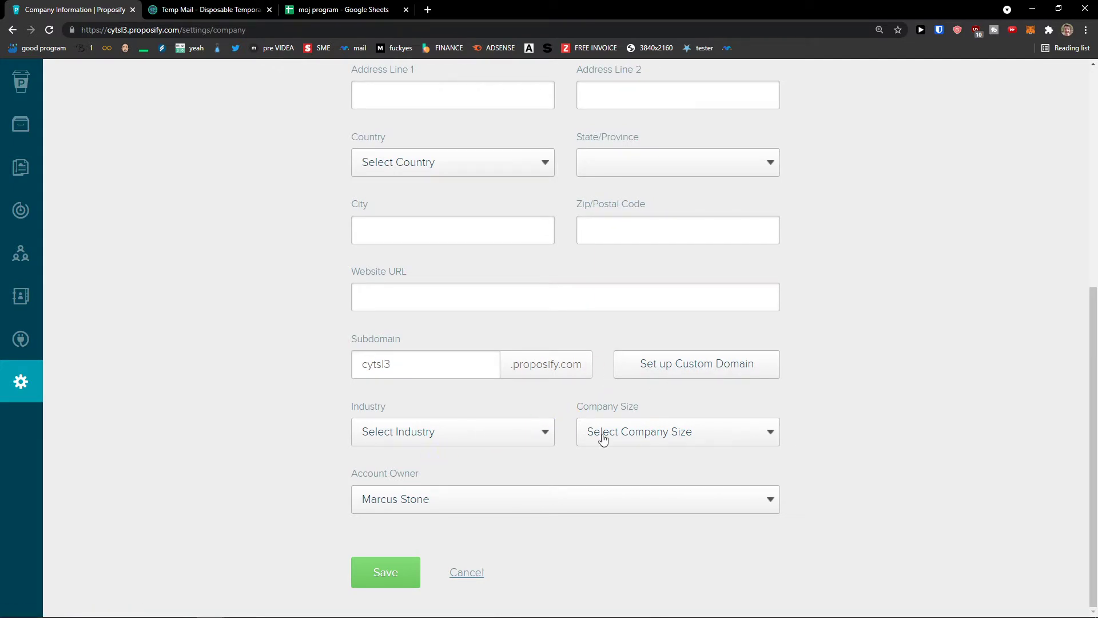
scroll(503, 414, up, 3)
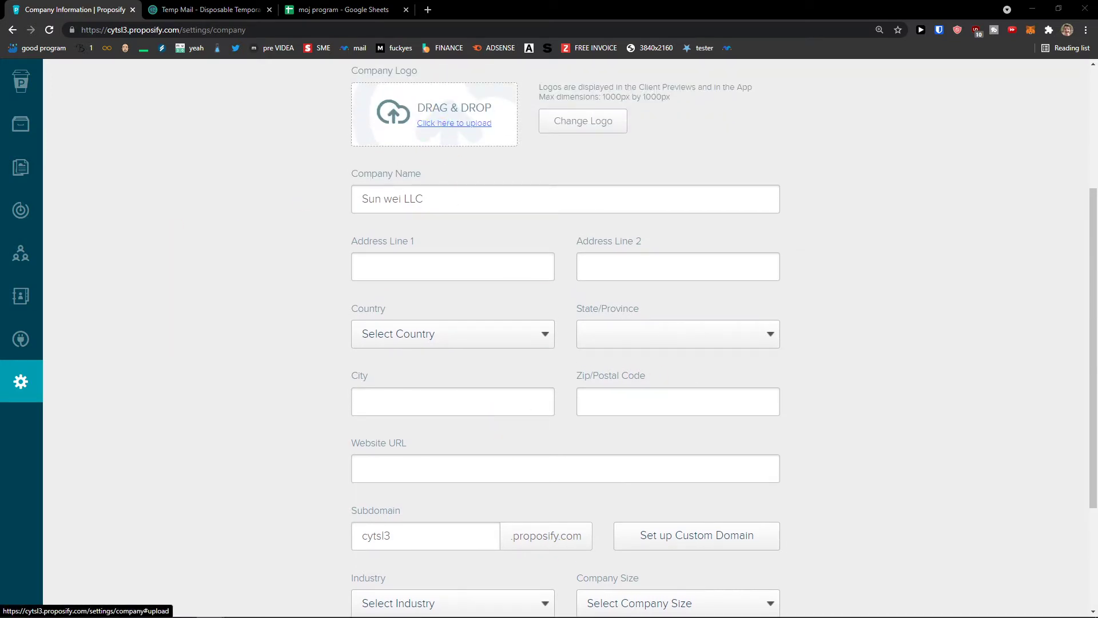
double_click(323, 380)
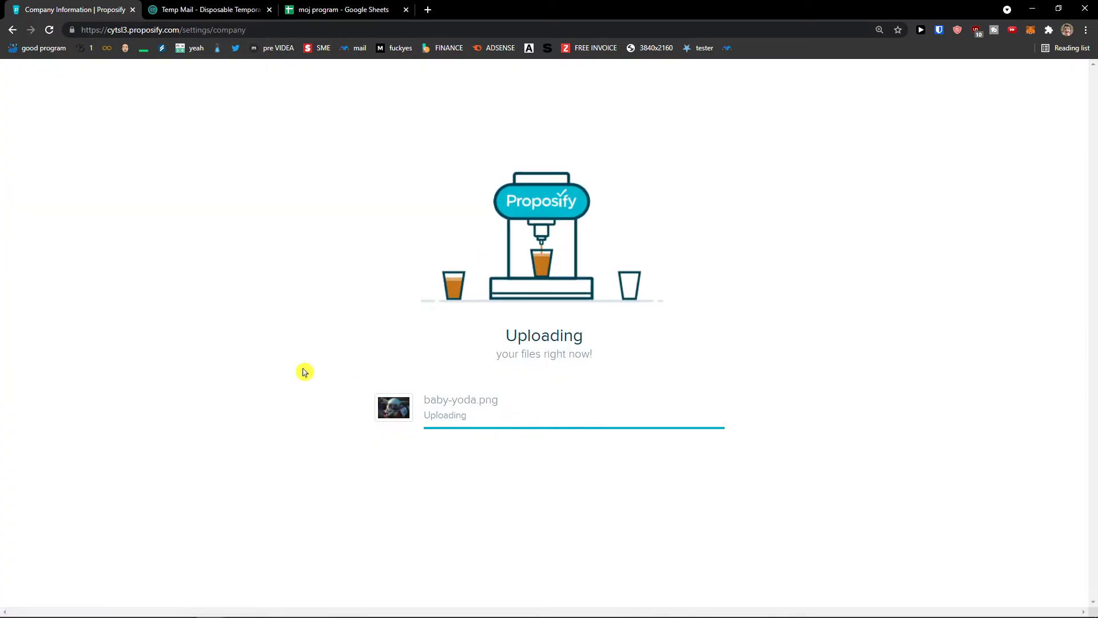
click(544, 482)
Set industry to Accounting and company size to 2-5, then save.
scroll(521, 206, up, 1)
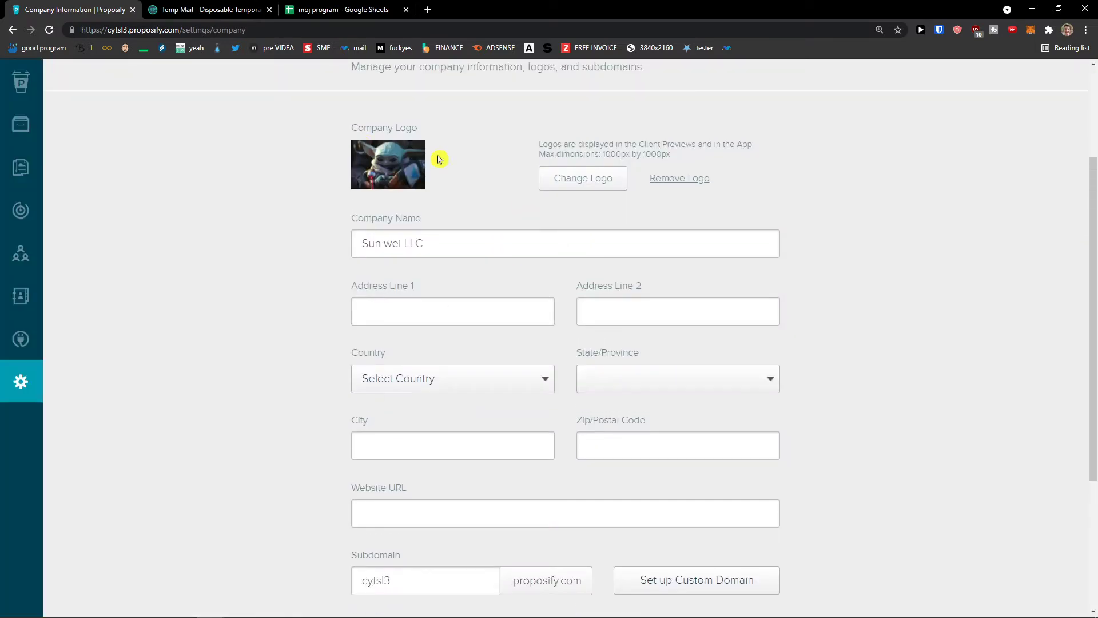
scroll(400, 228, down, 1)
scroll(397, 247, down, 3)
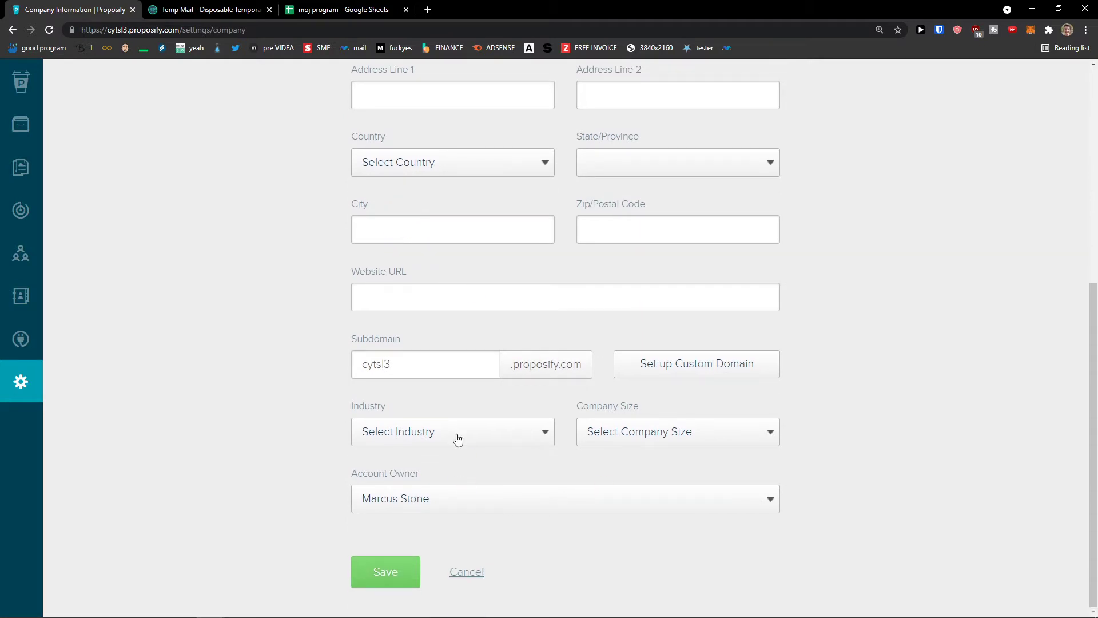
click(459, 447)
scroll(440, 502, down, 1)
scroll(429, 502, up, 1)
click(422, 503)
click(628, 433)
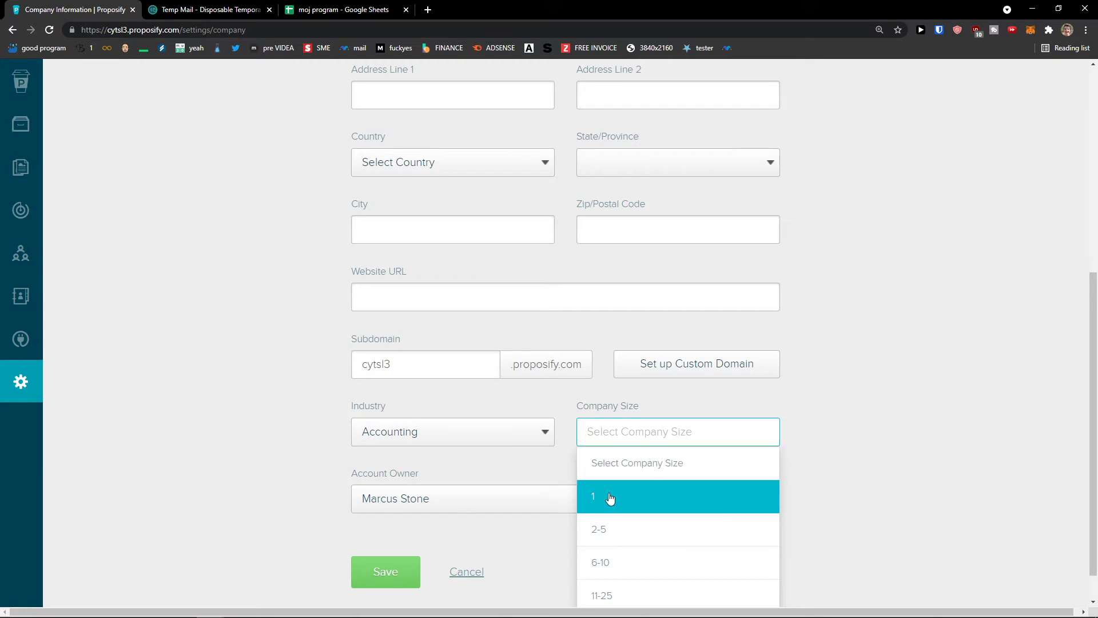
click(606, 526)
scroll(338, 507, up, 2)
scroll(323, 512, down, 2)
click(375, 562)
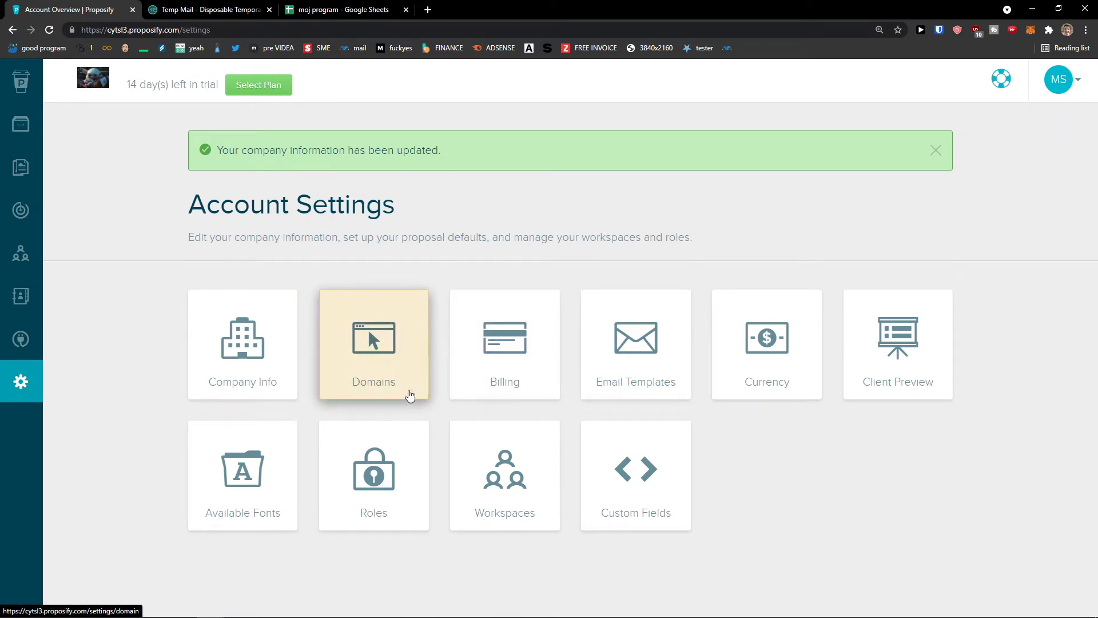
Look at the Domains settings, then go back and open Email Templates.
click(406, 391)
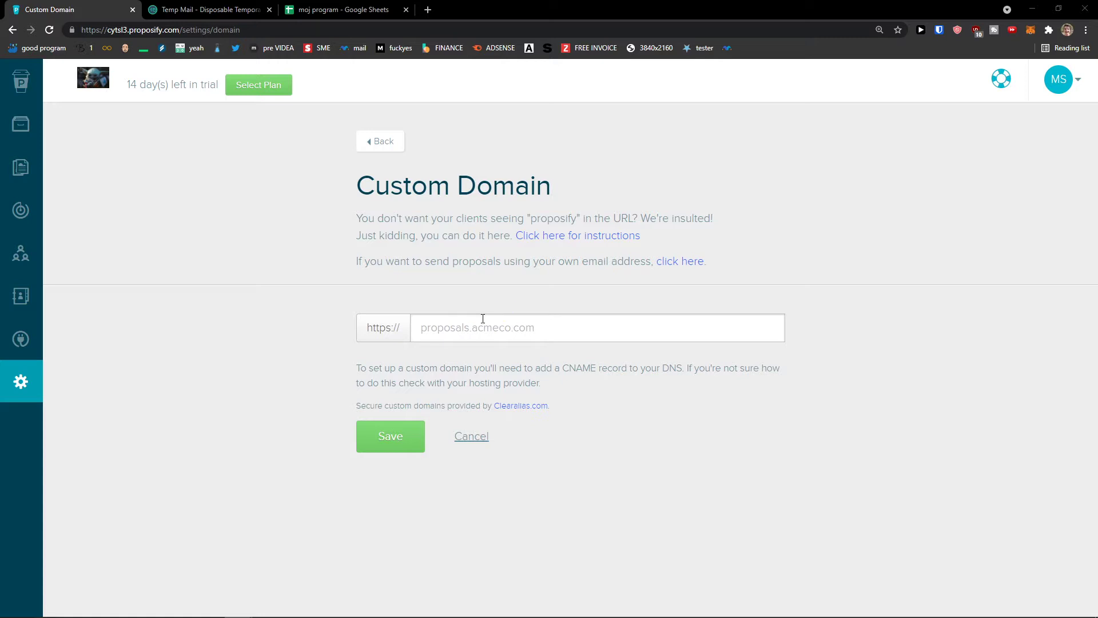
click(381, 141)
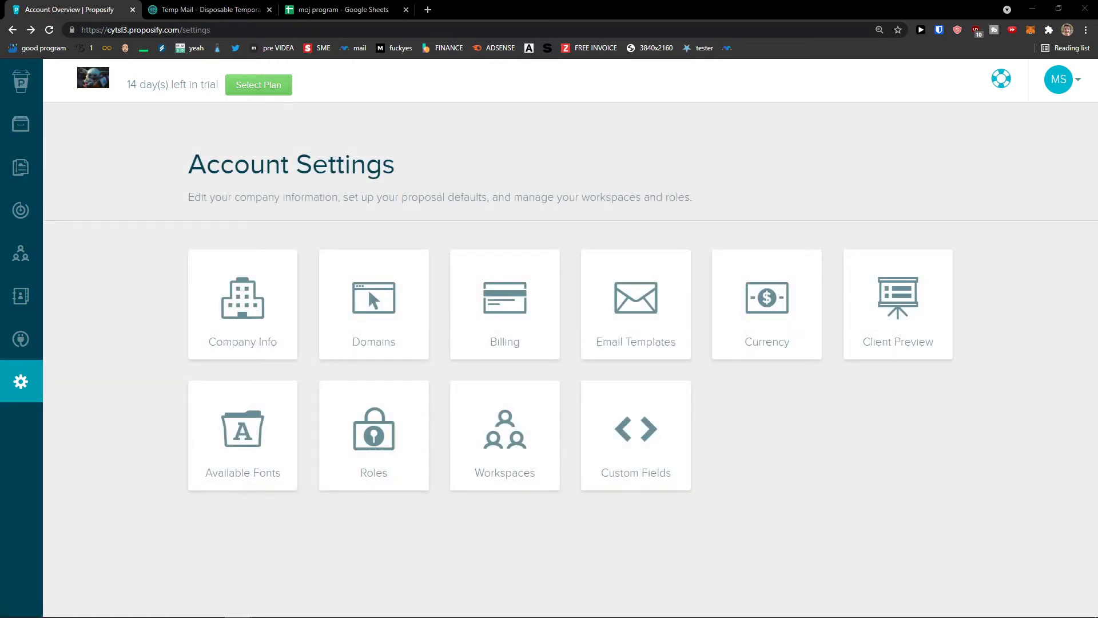
click(670, 339)
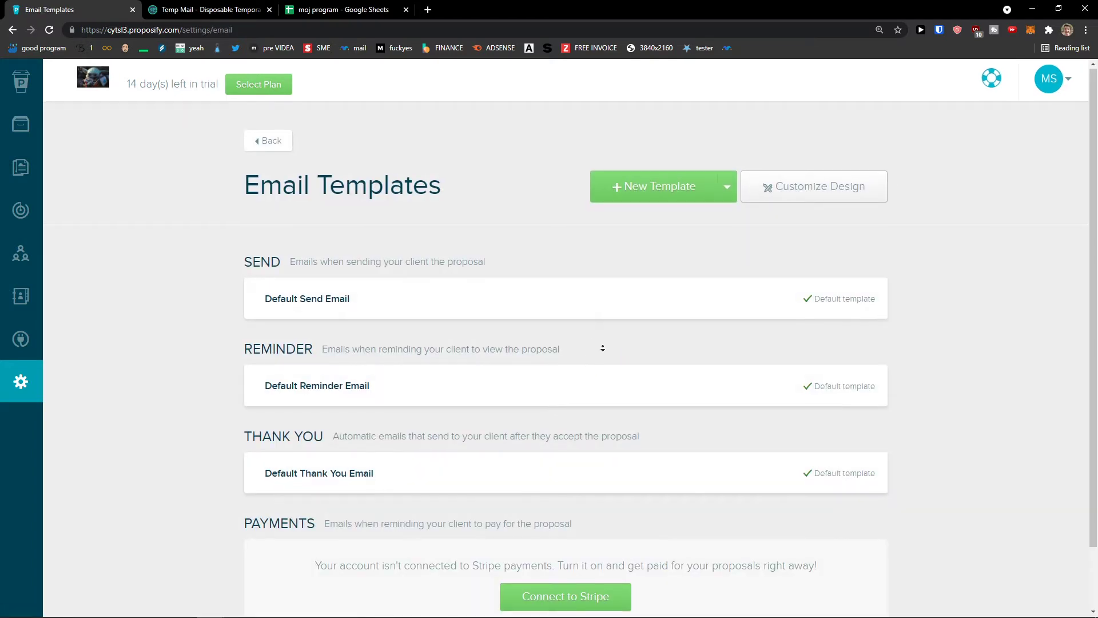
scroll(602, 347, down, 2)
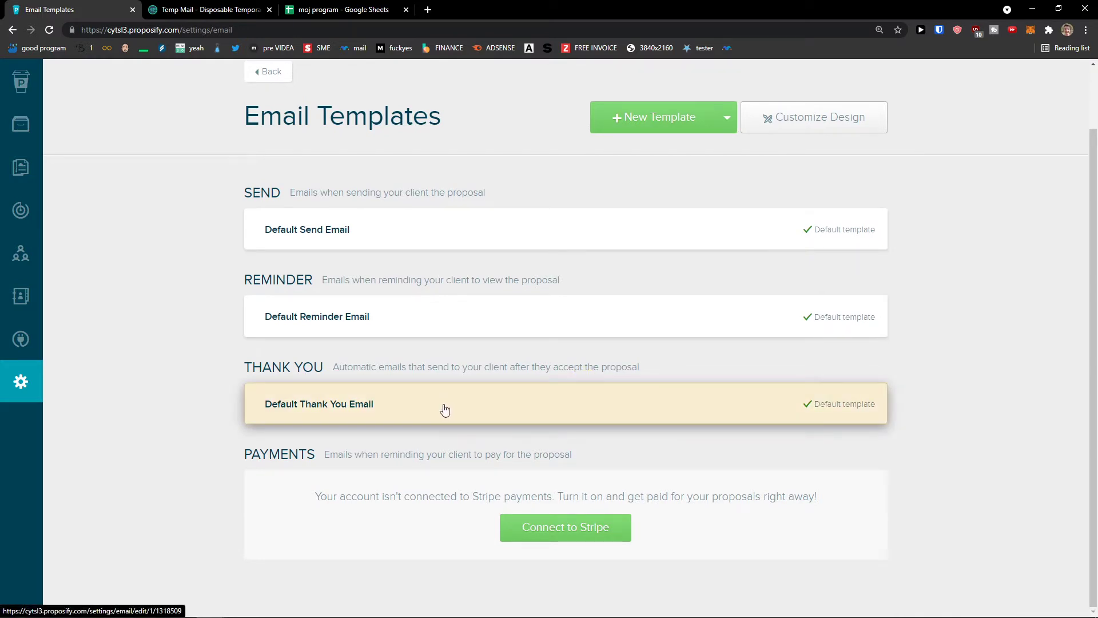
scroll(588, 317, up, 2)
click(608, 294)
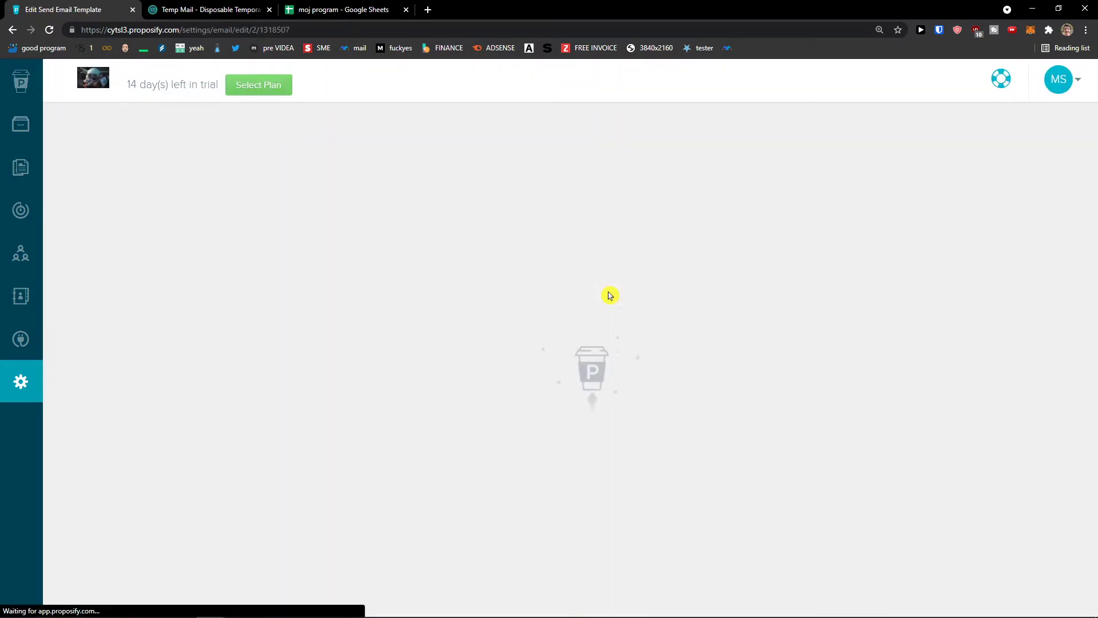
scroll(518, 344, down, 3)
scroll(518, 347, up, 1)
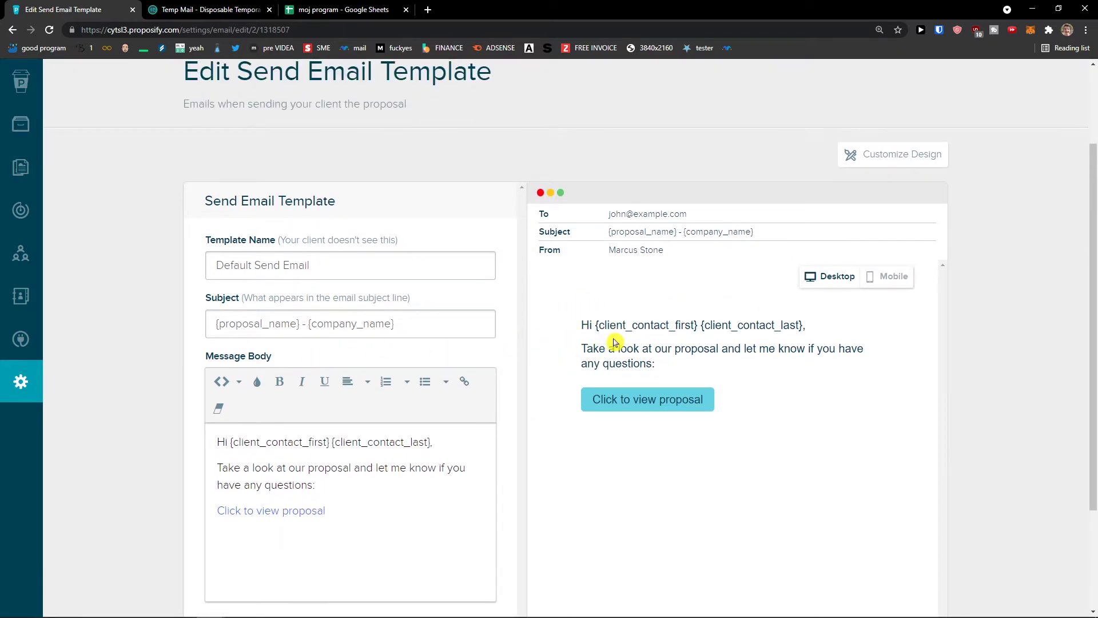
scroll(603, 326, down, 1)
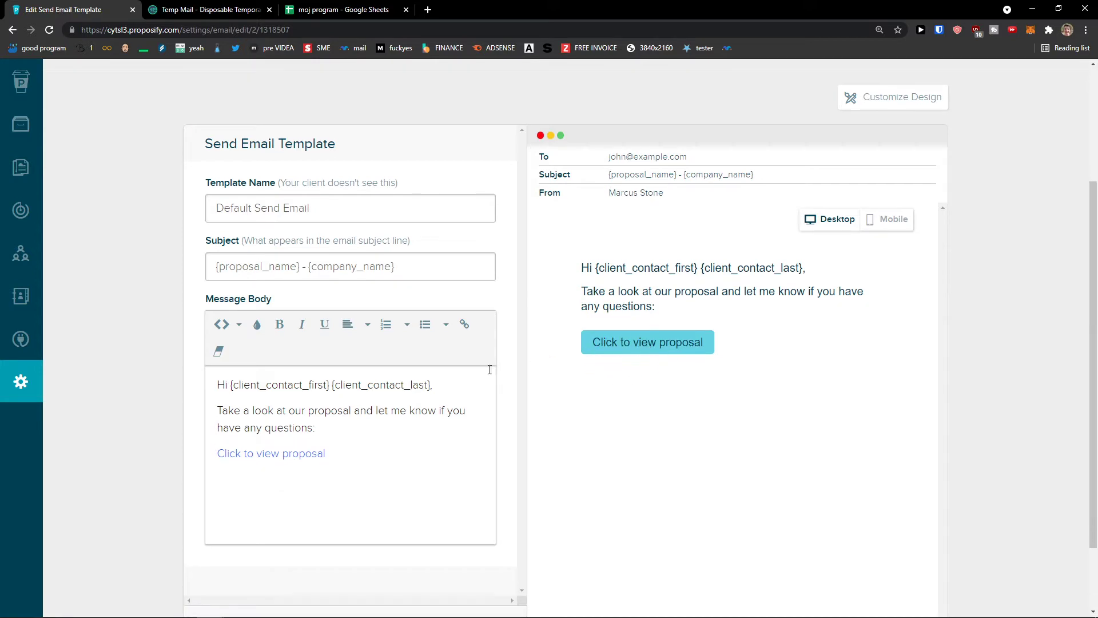
scroll(543, 362, down, 1)
click(12, 29)
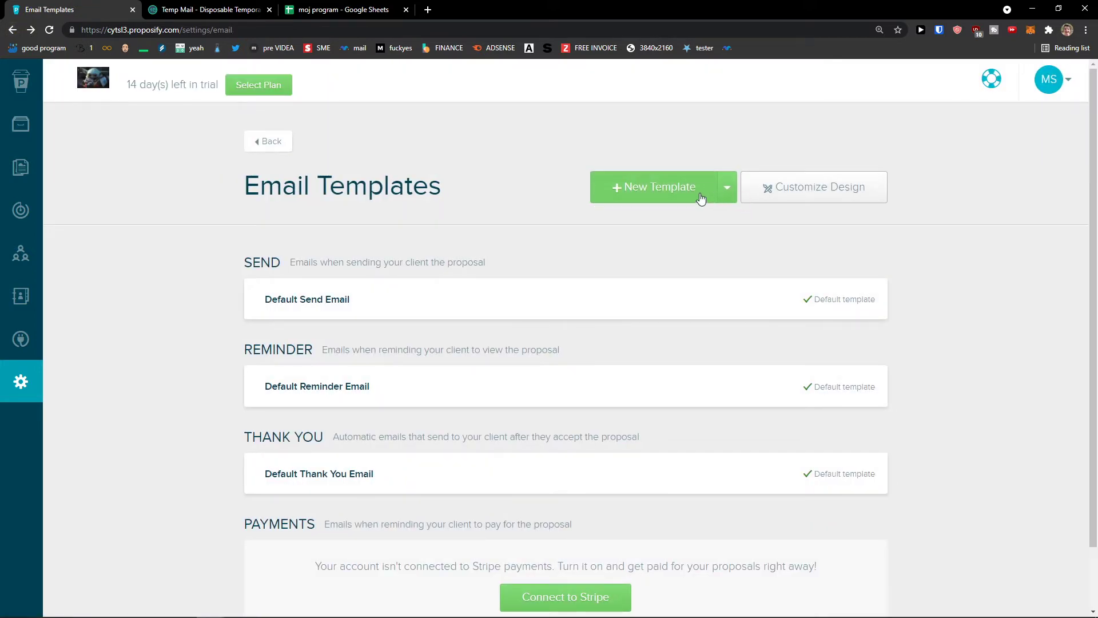
click(700, 199)
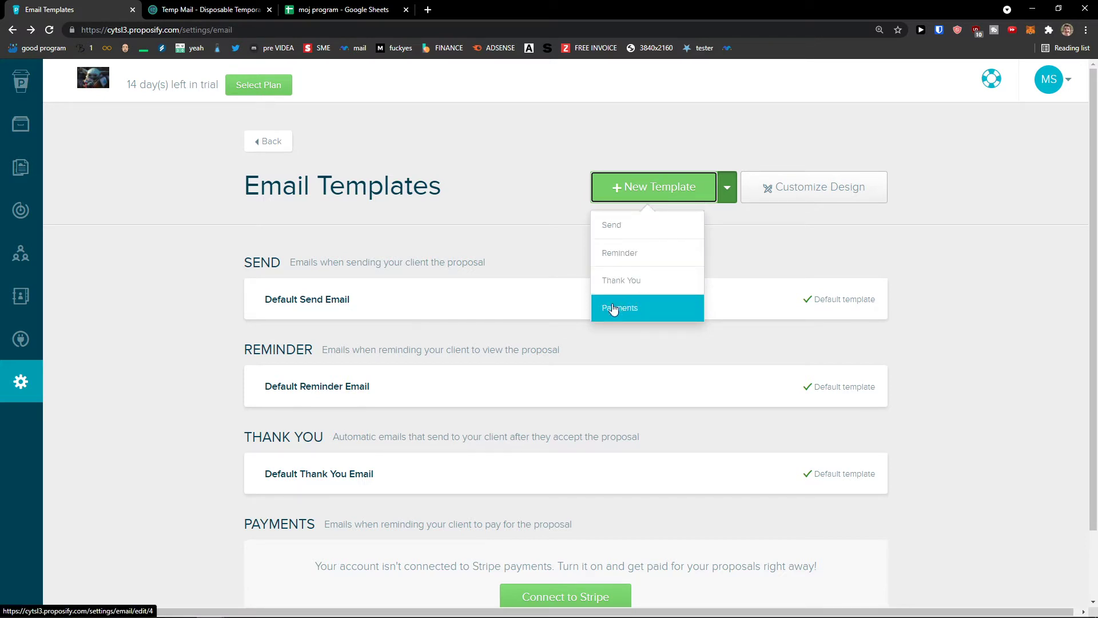
click(535, 236)
click(666, 198)
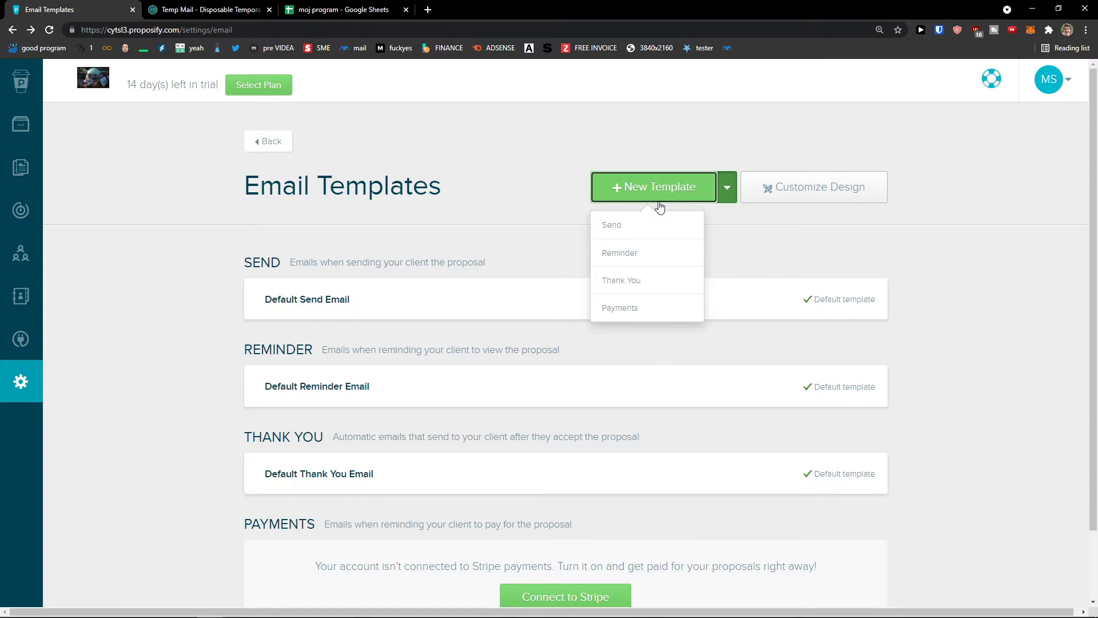
click(650, 225)
scroll(539, 284, down, 2)
scroll(539, 284, up, 2)
scroll(538, 284, down, 3)
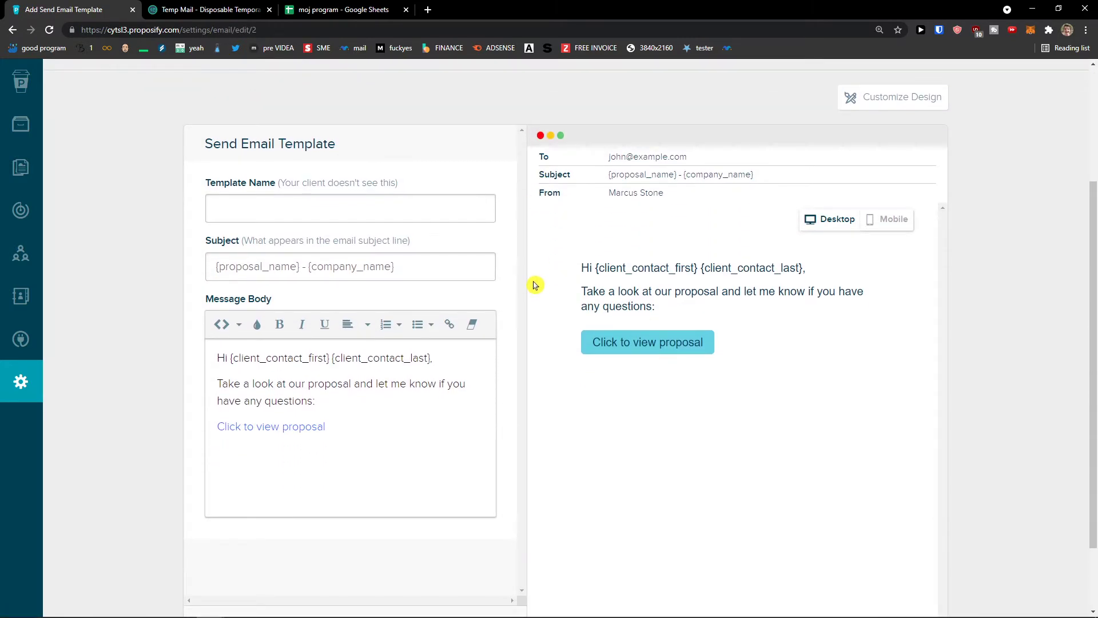
scroll(536, 285, up, 1)
click(878, 158)
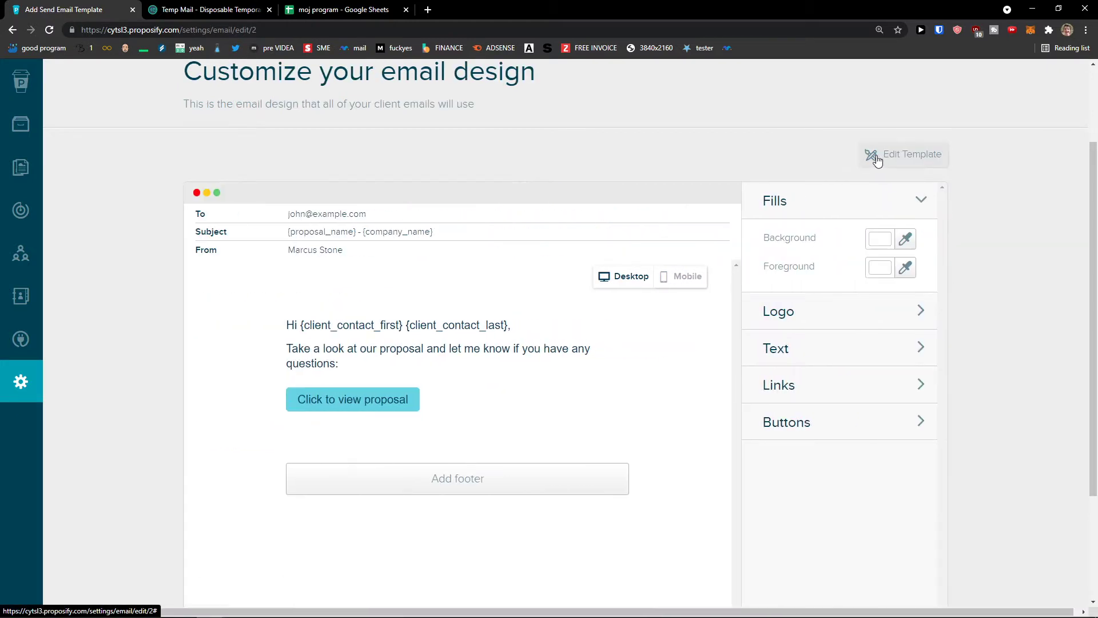
click(812, 314)
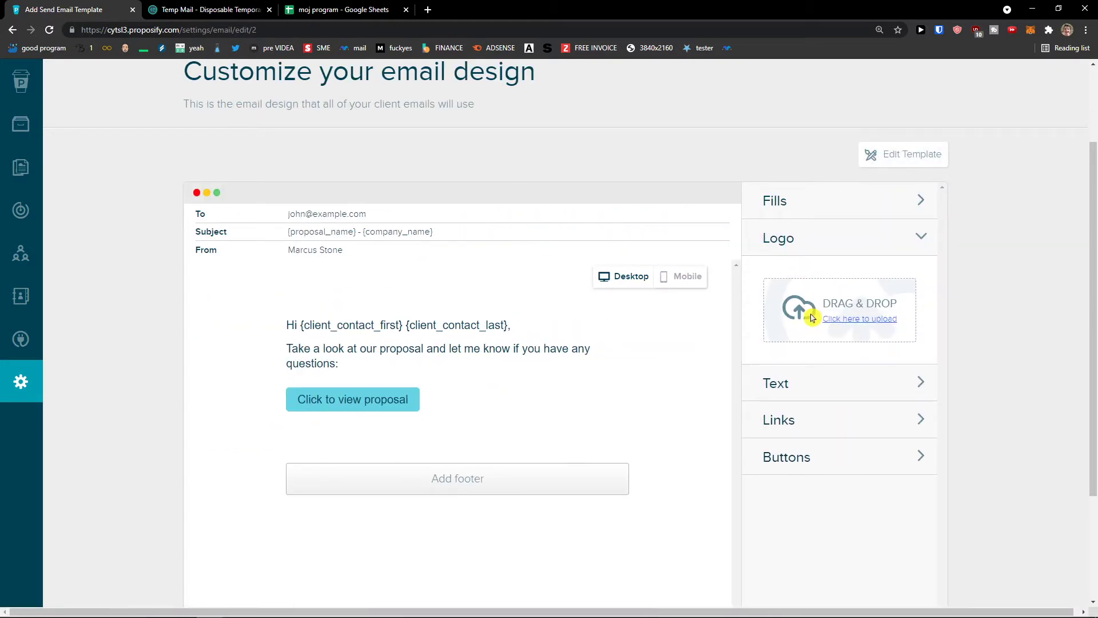
click(826, 380)
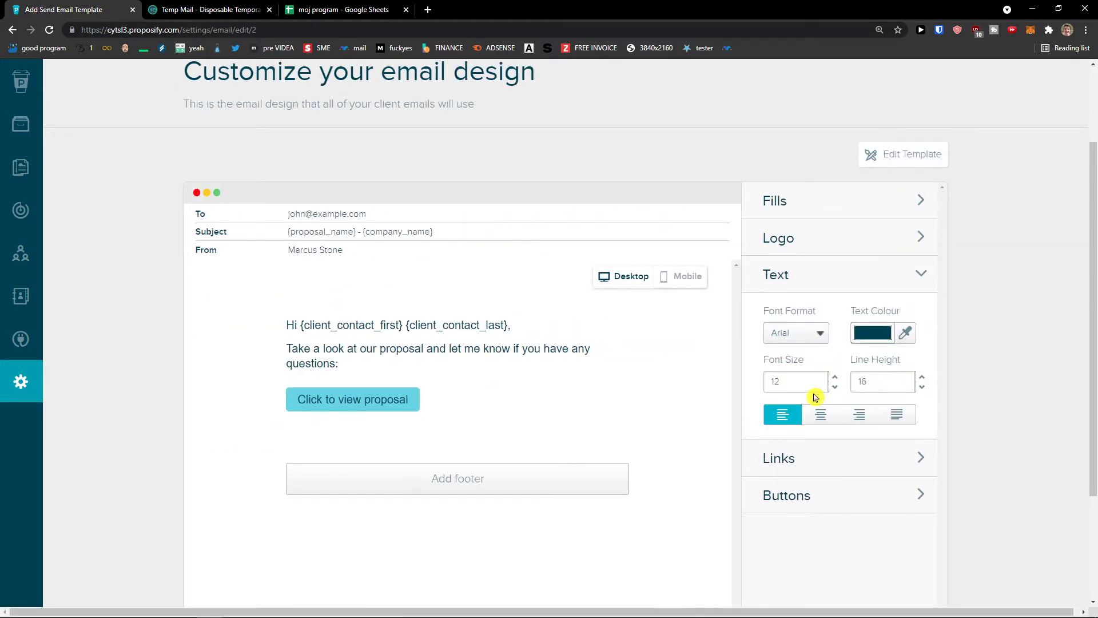
scroll(817, 383, down, 1)
click(821, 403)
click(799, 351)
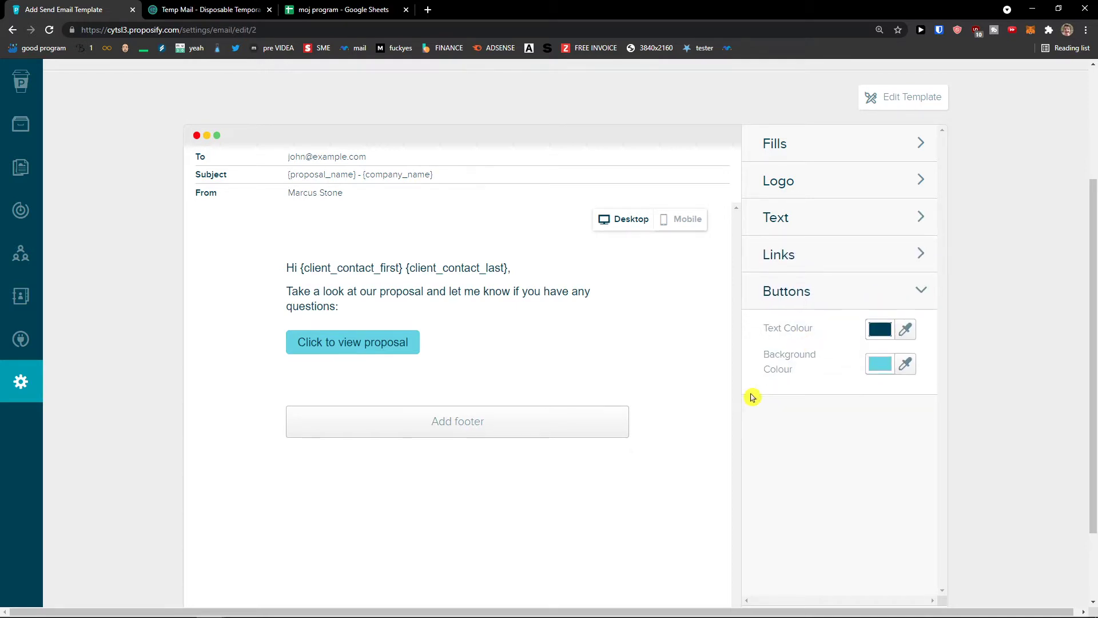
scroll(755, 400, up, 3)
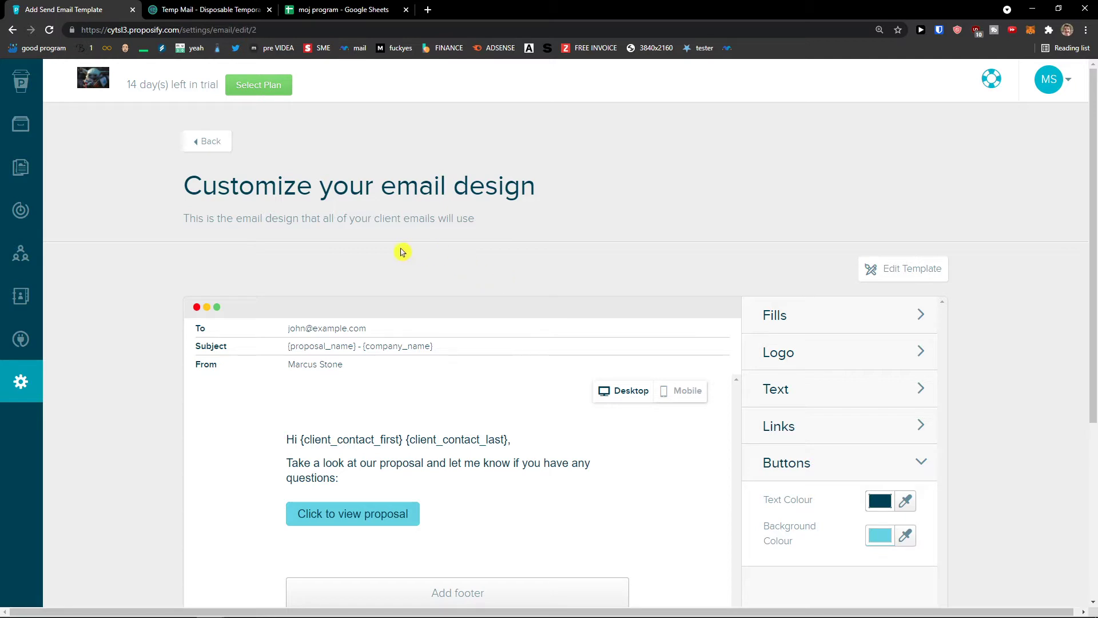
click(221, 150)
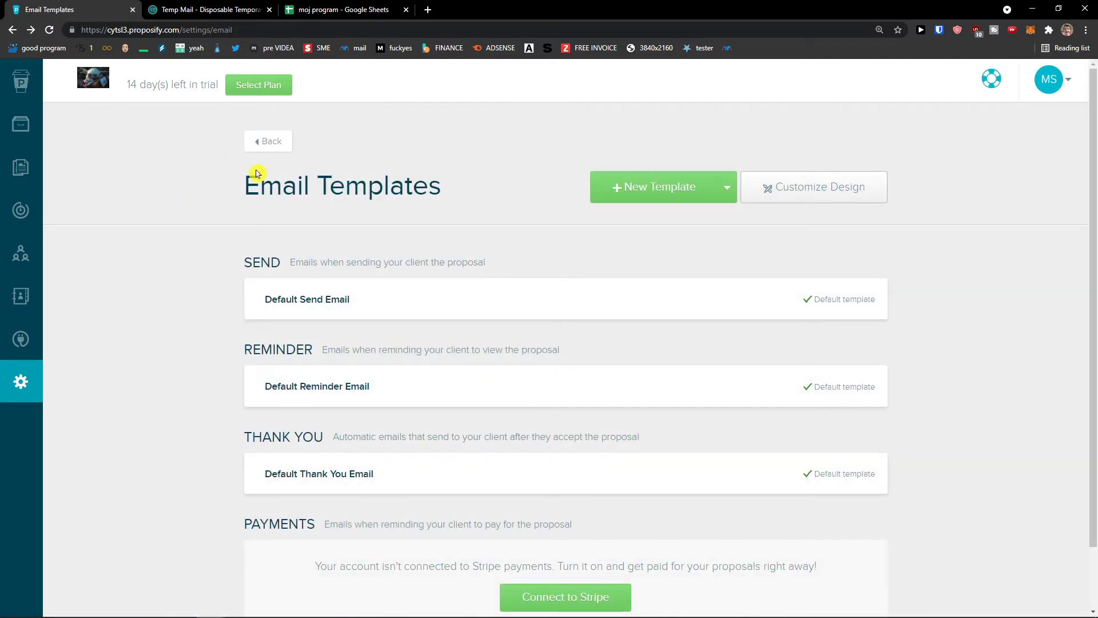
Review Default Currency, keeping US Dollar and the comma thousands separator.
click(270, 145)
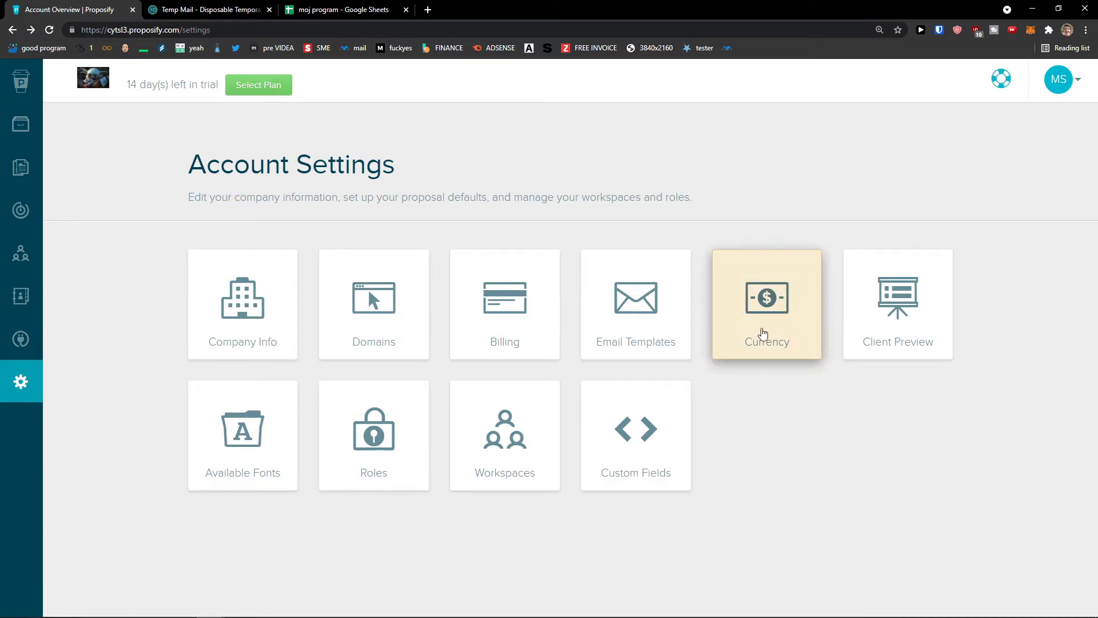
click(754, 325)
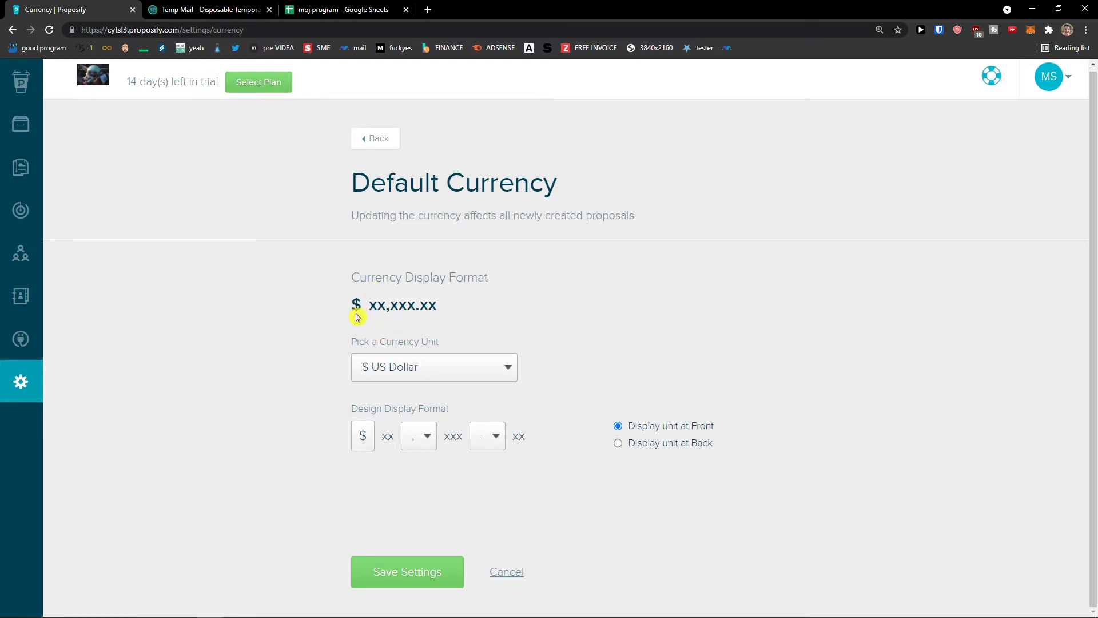
click(456, 364)
click(315, 412)
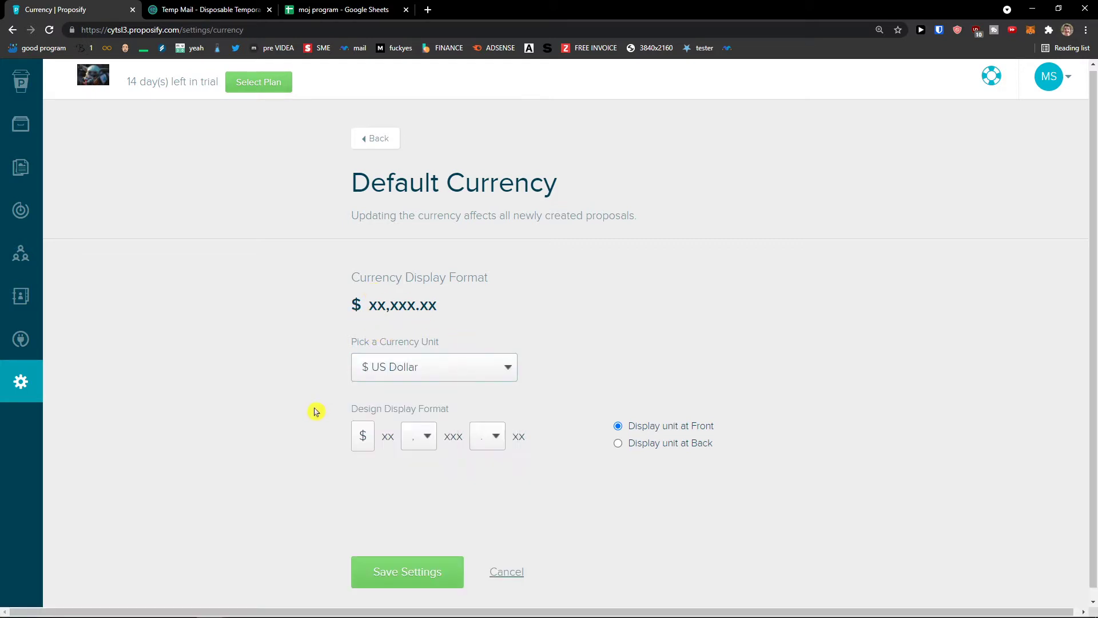
click(419, 437)
click(475, 414)
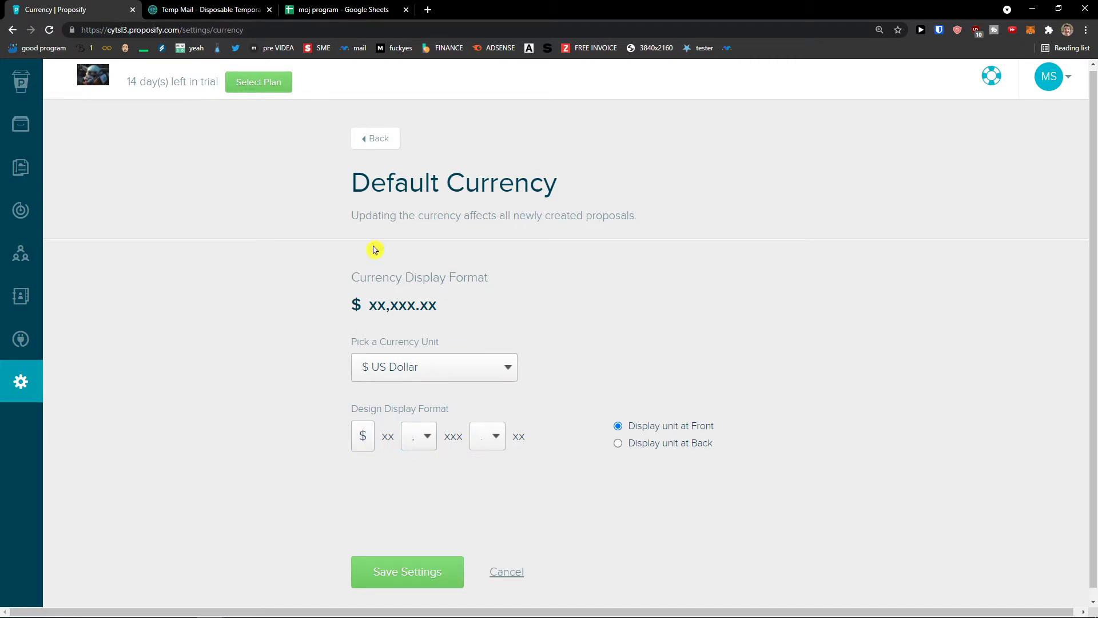
click(377, 138)
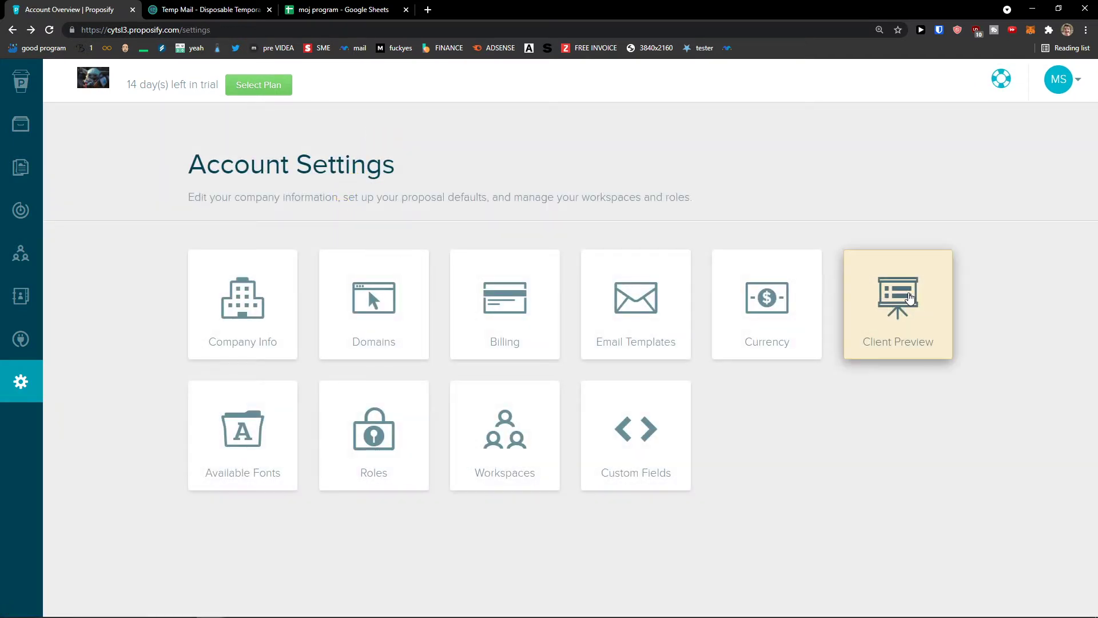
Review Client Preview Settings, keeping English (en-CA) as the preview language.
click(910, 296)
scroll(618, 301, down, 3)
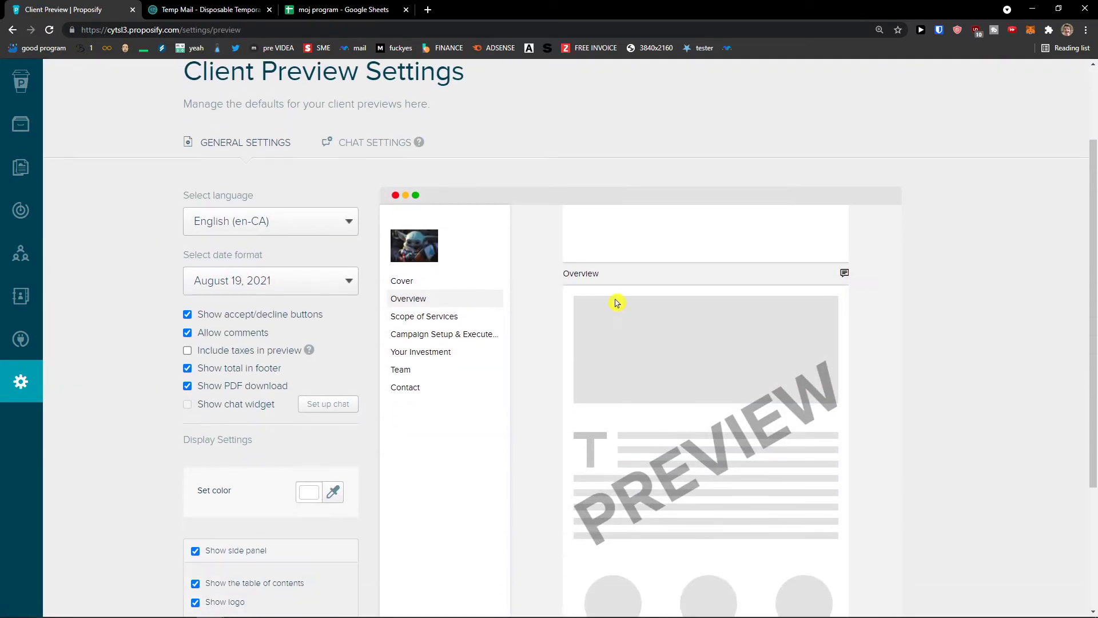
scroll(454, 245, up, 2)
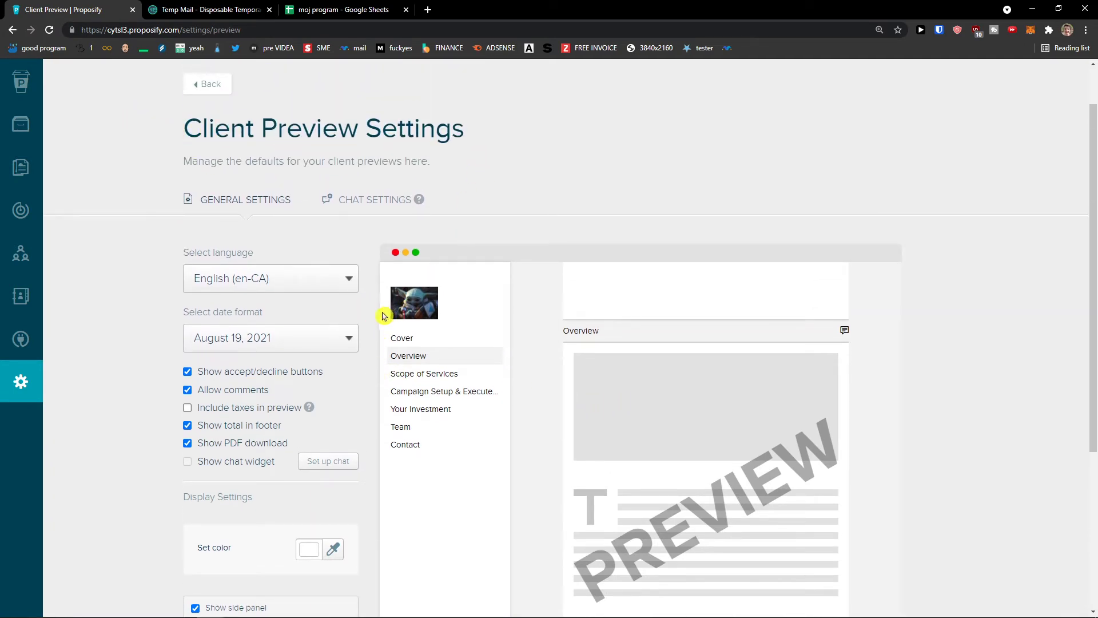
scroll(363, 303, down, 4)
scroll(360, 324, up, 2)
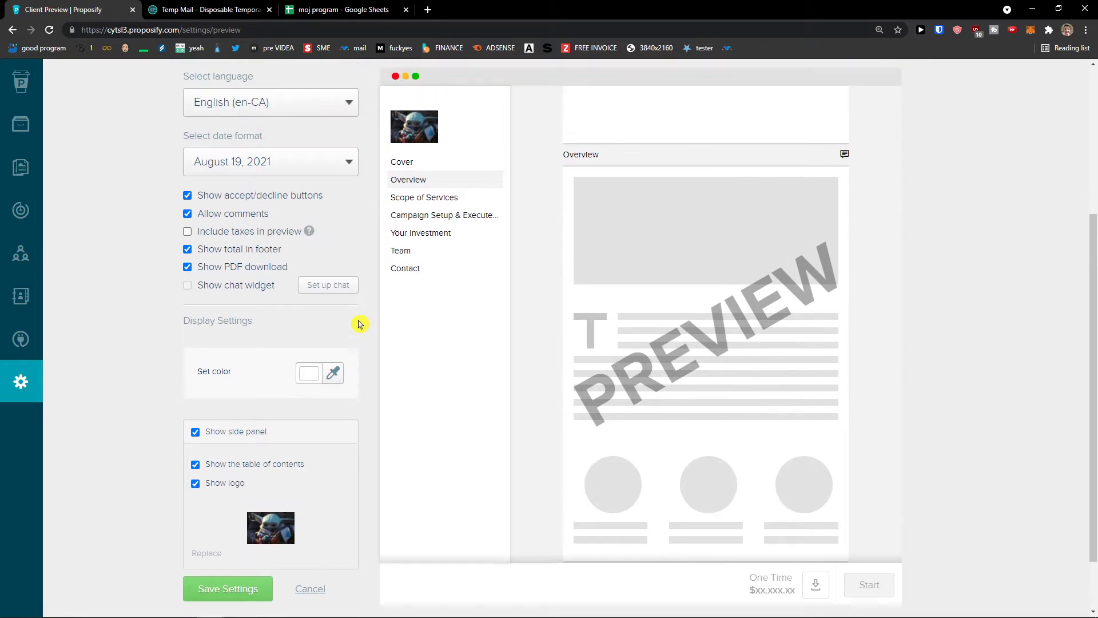
click(258, 172)
click(155, 184)
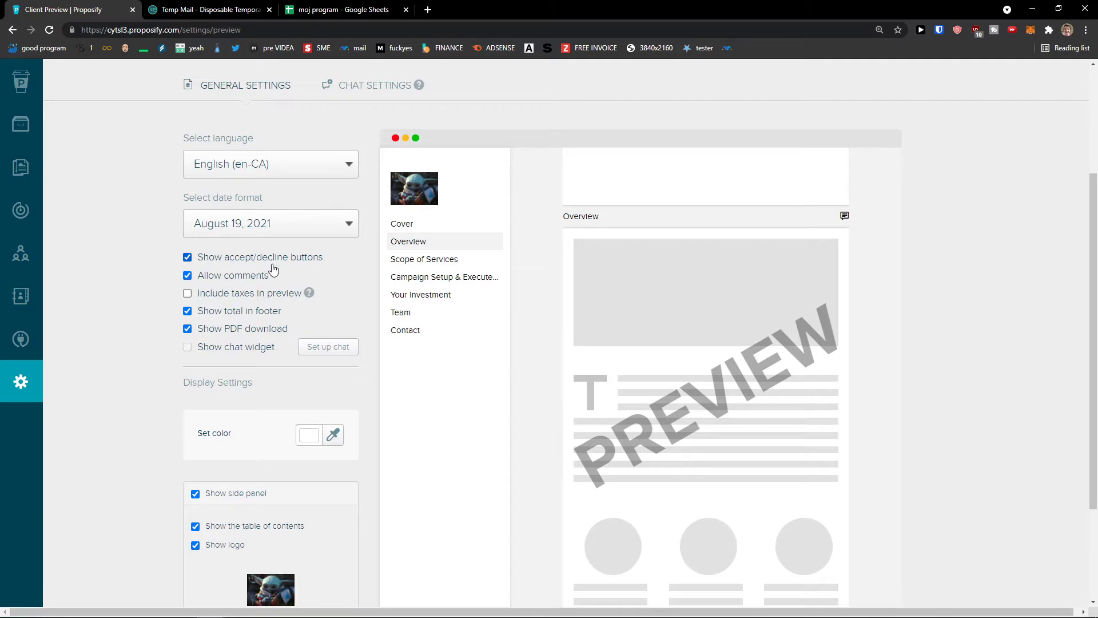
Uncheck 'Include taxes in preview' and return to the settings overview.
scroll(273, 269, down, 1)
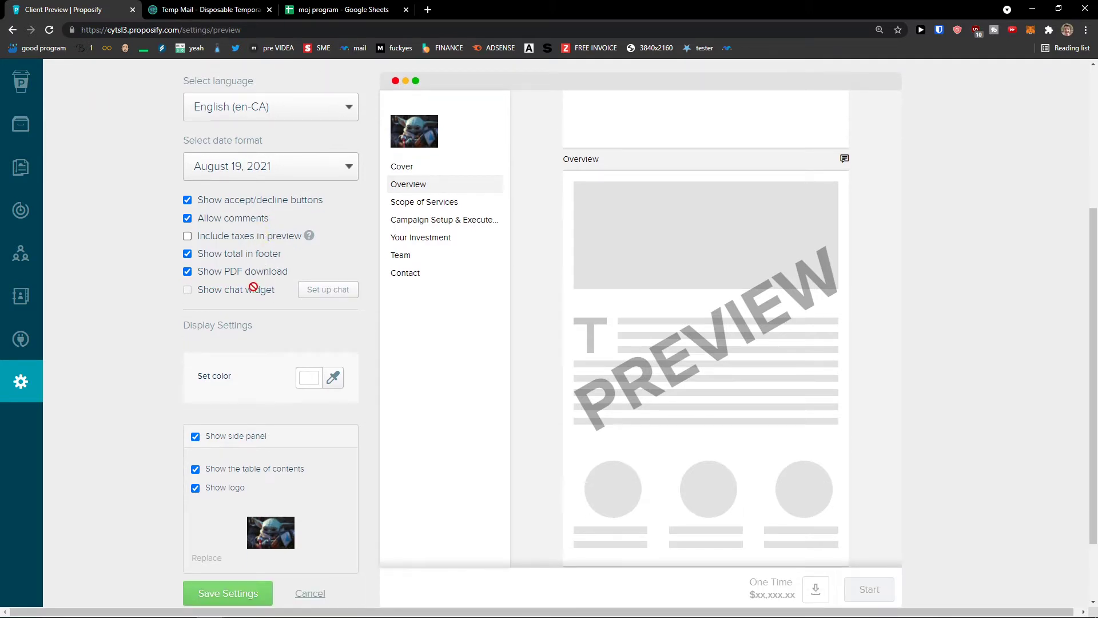
click(257, 244)
scroll(313, 382, down, 1)
scroll(312, 393, up, 5)
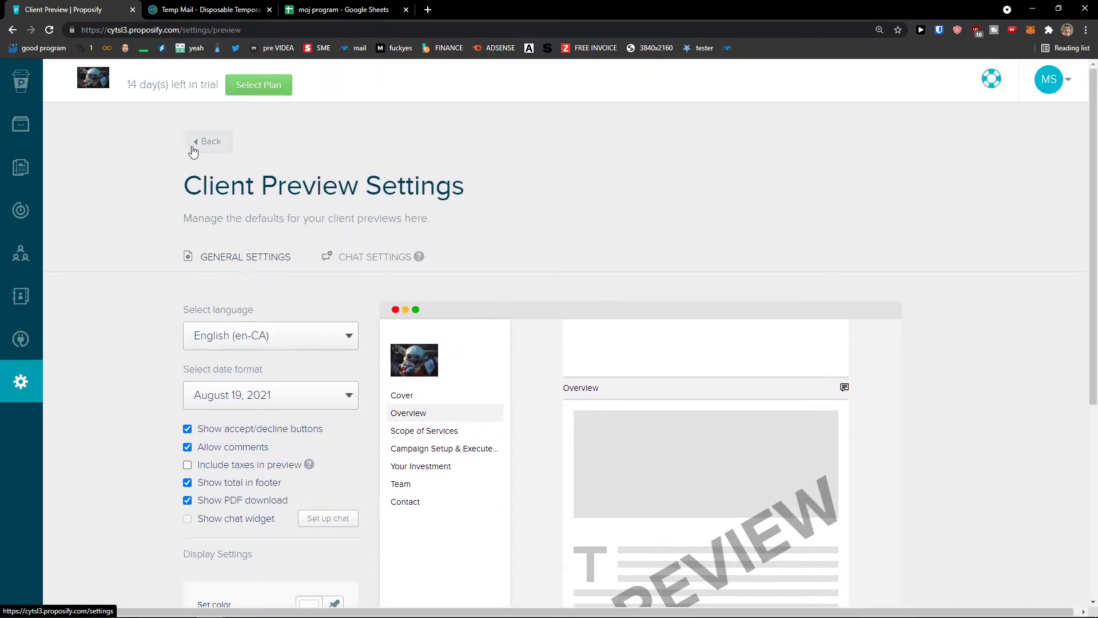
click(208, 147)
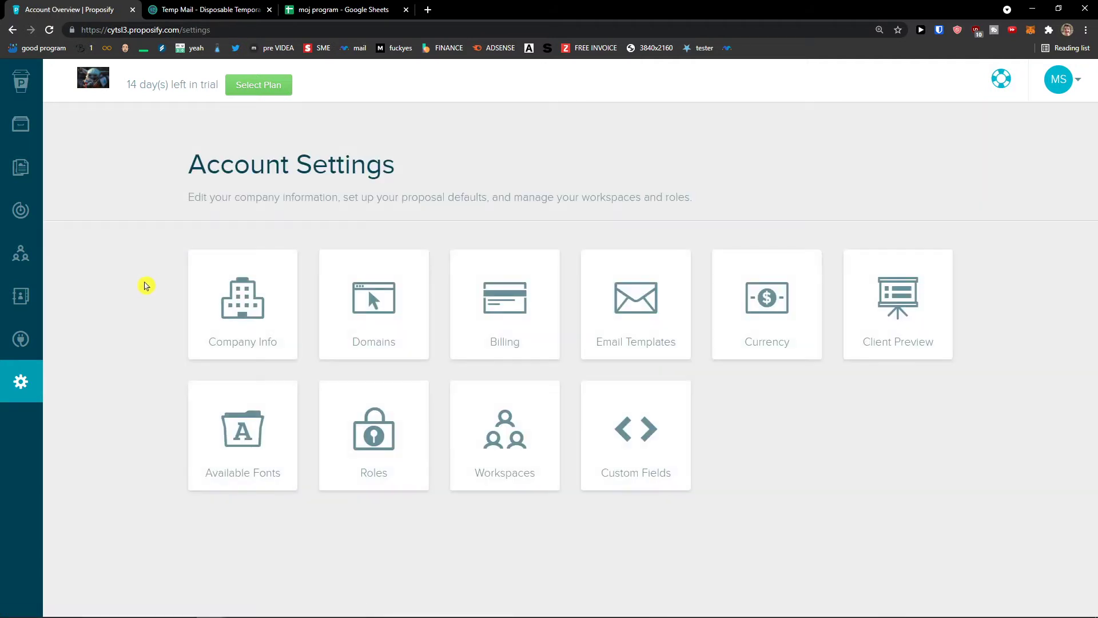
click(266, 410)
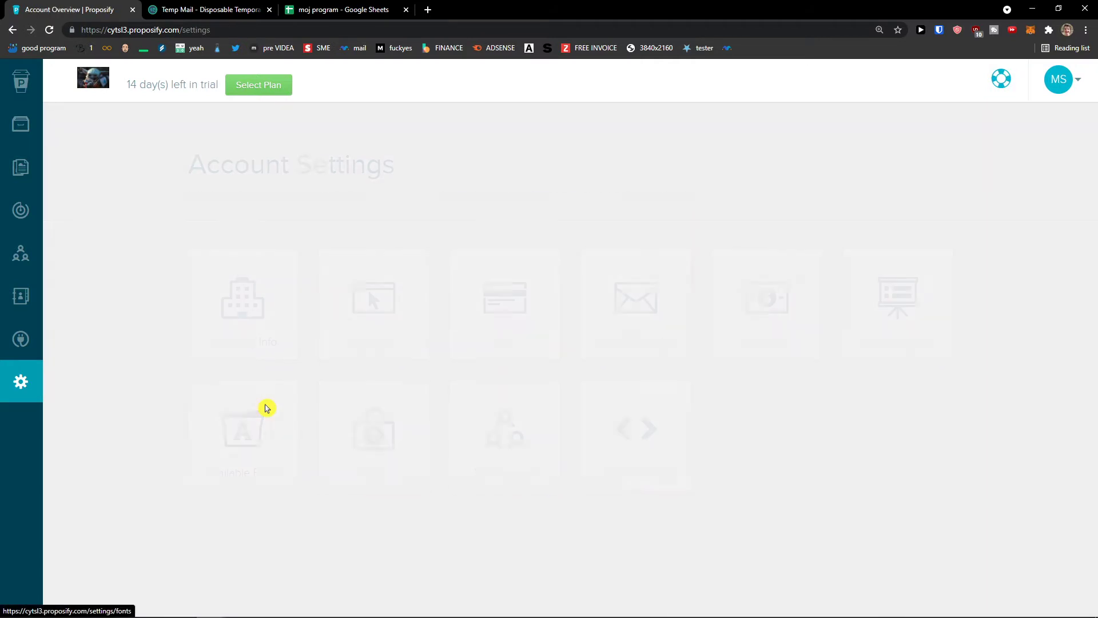
scroll(217, 392, down, 1)
scroll(217, 393, down, 3)
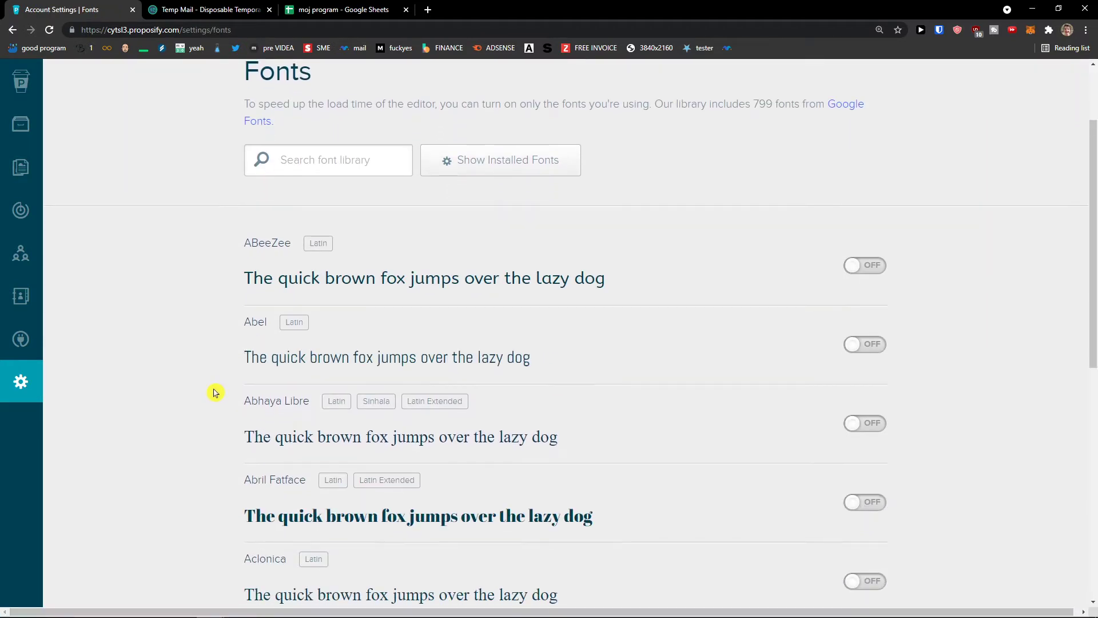
scroll(212, 388, down, 7)
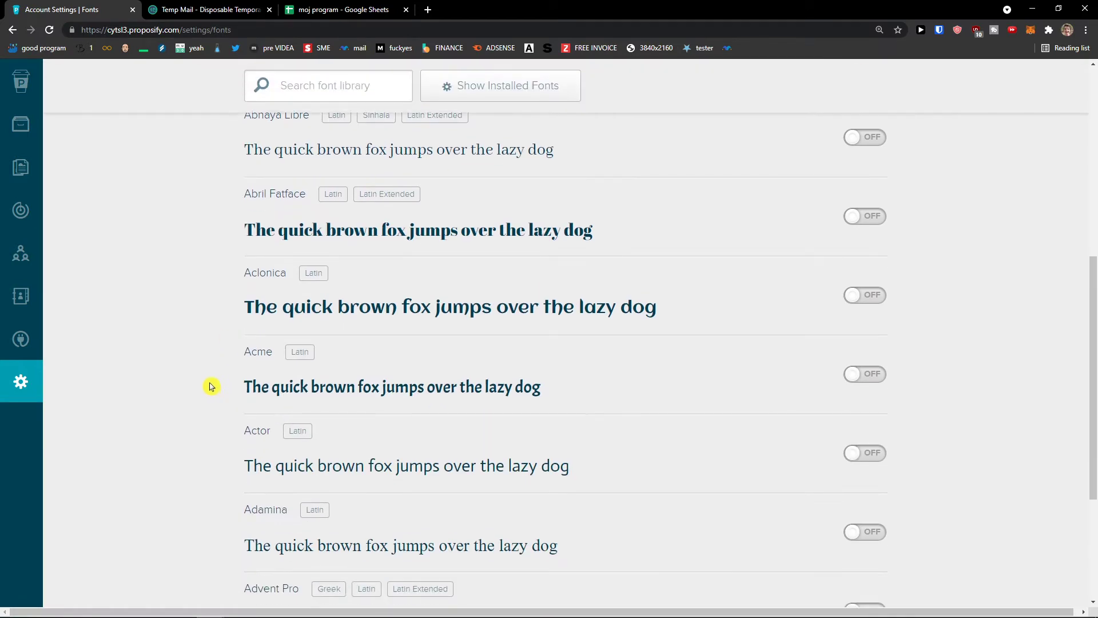
scroll(210, 387, up, 9)
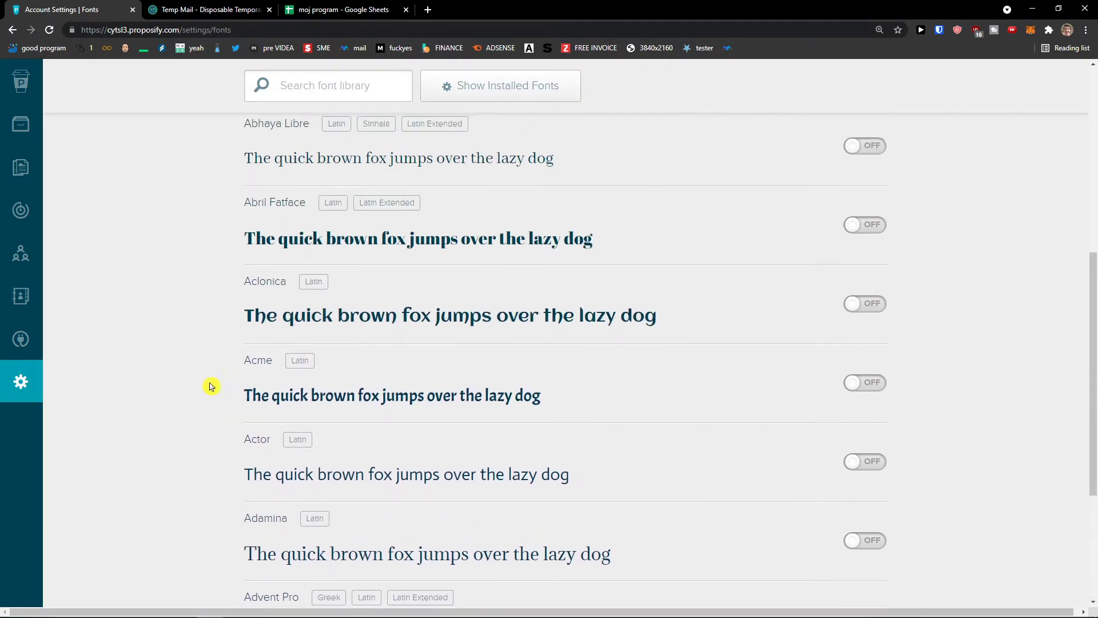
click(12, 30)
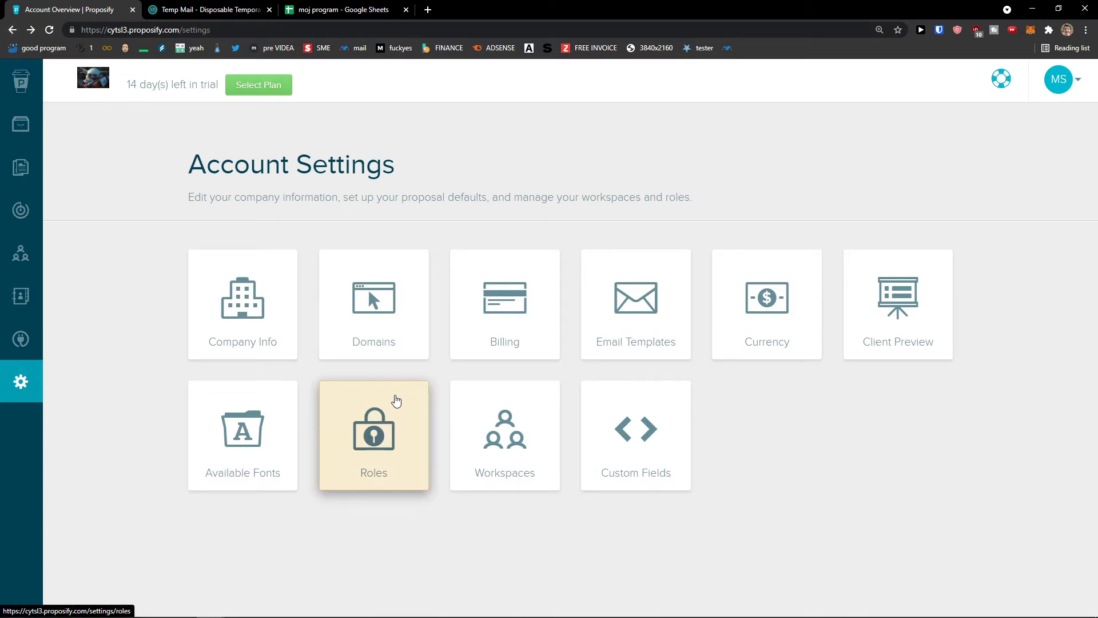
click(401, 410)
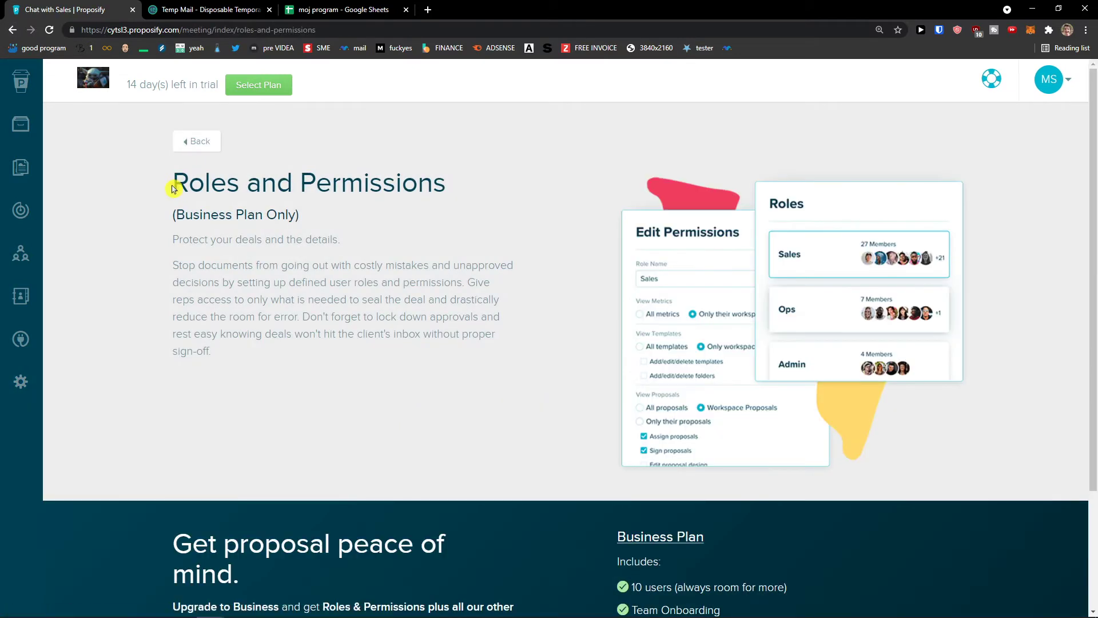
click(213, 148)
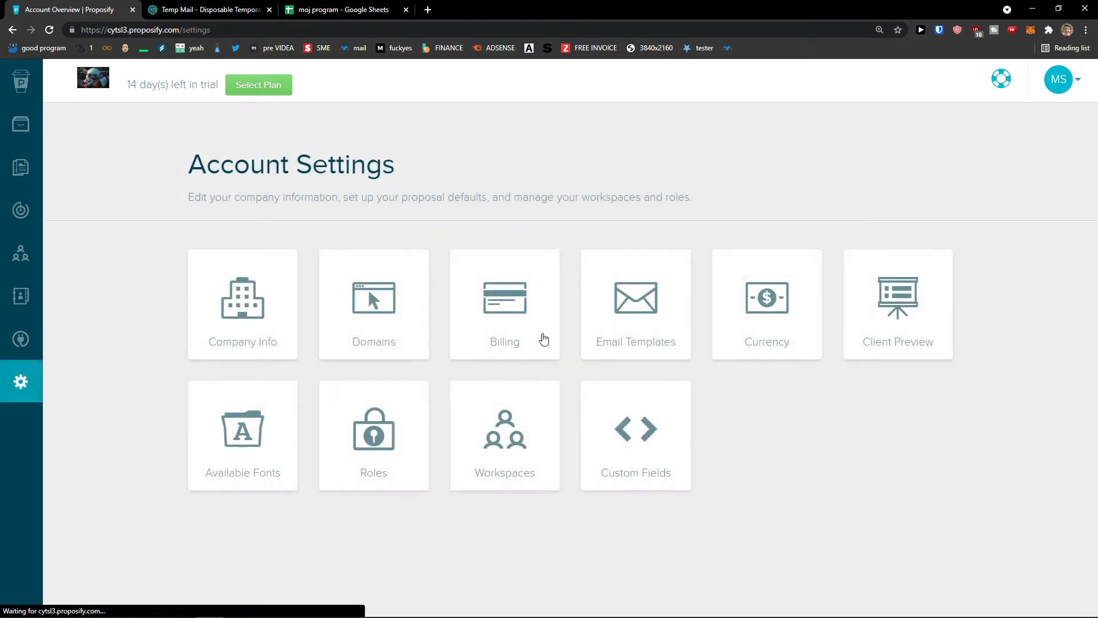
click(500, 385)
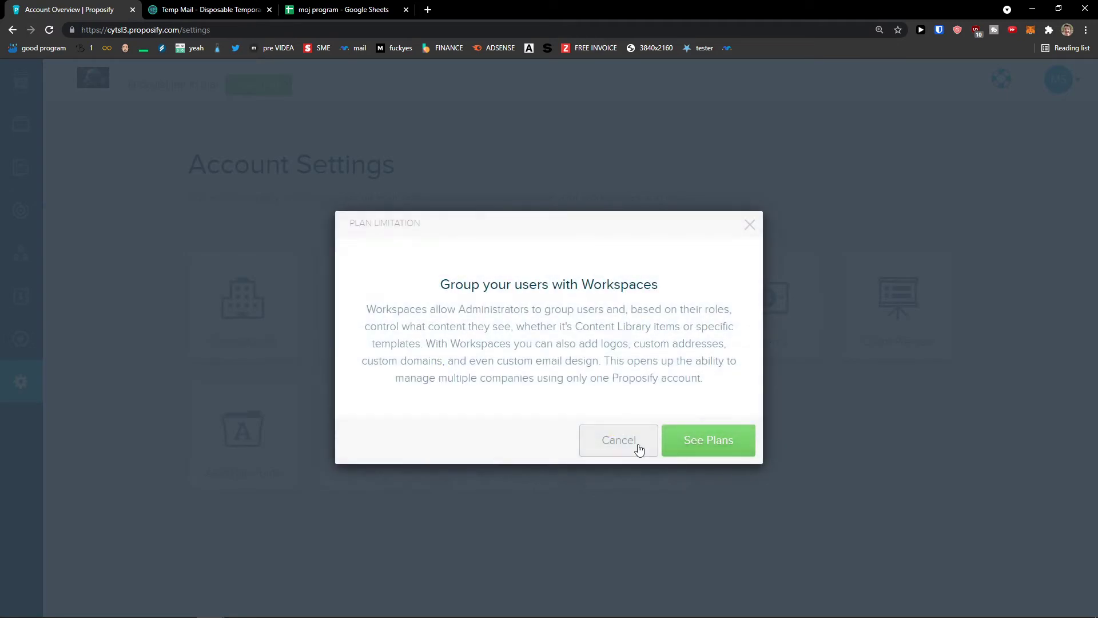
click(641, 449)
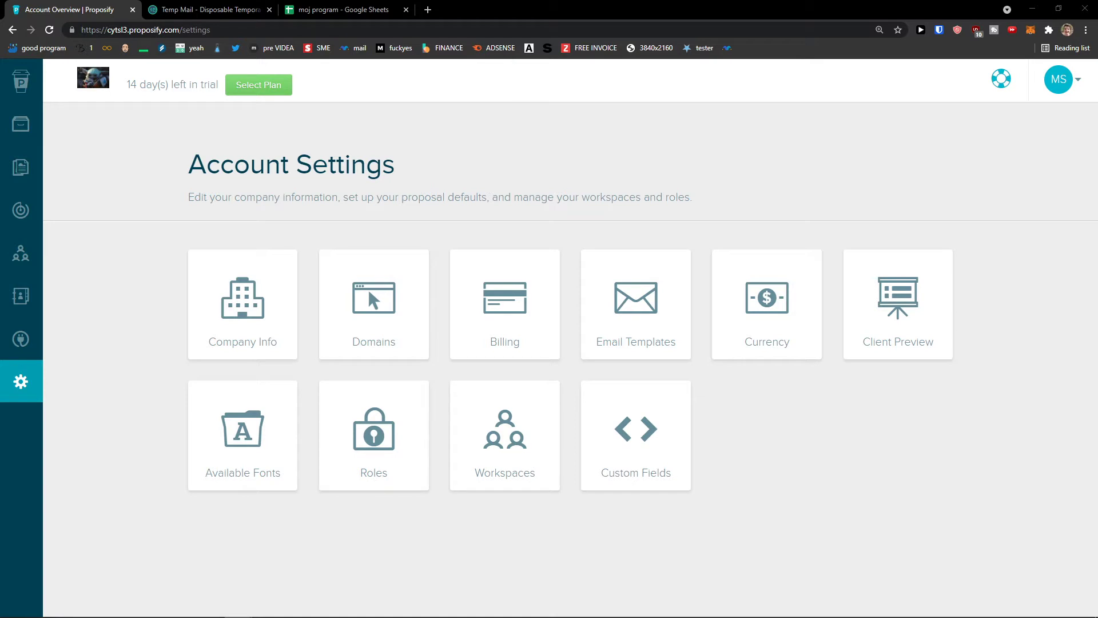
From the Clients page, open the Add New Company form through New Client.
mouse_move(44, 335)
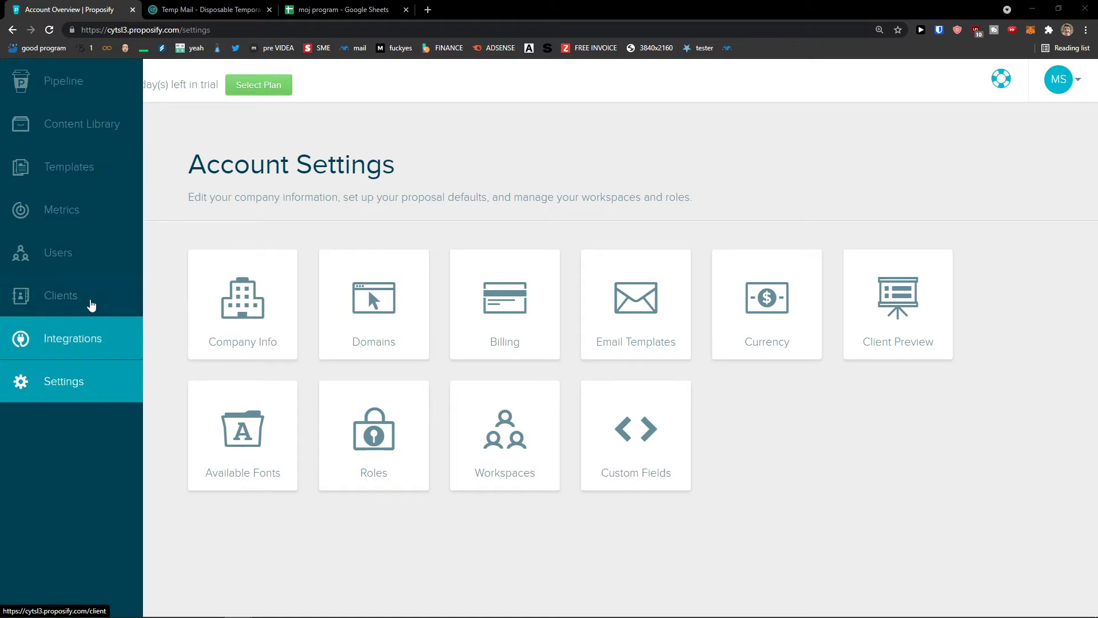
click(89, 303)
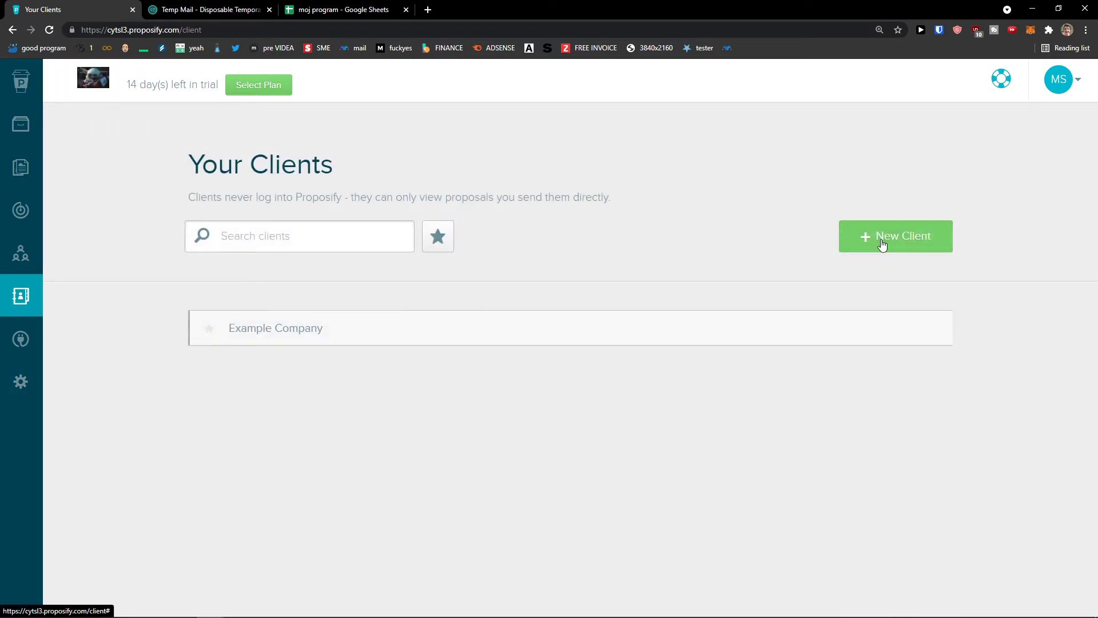
click(883, 244)
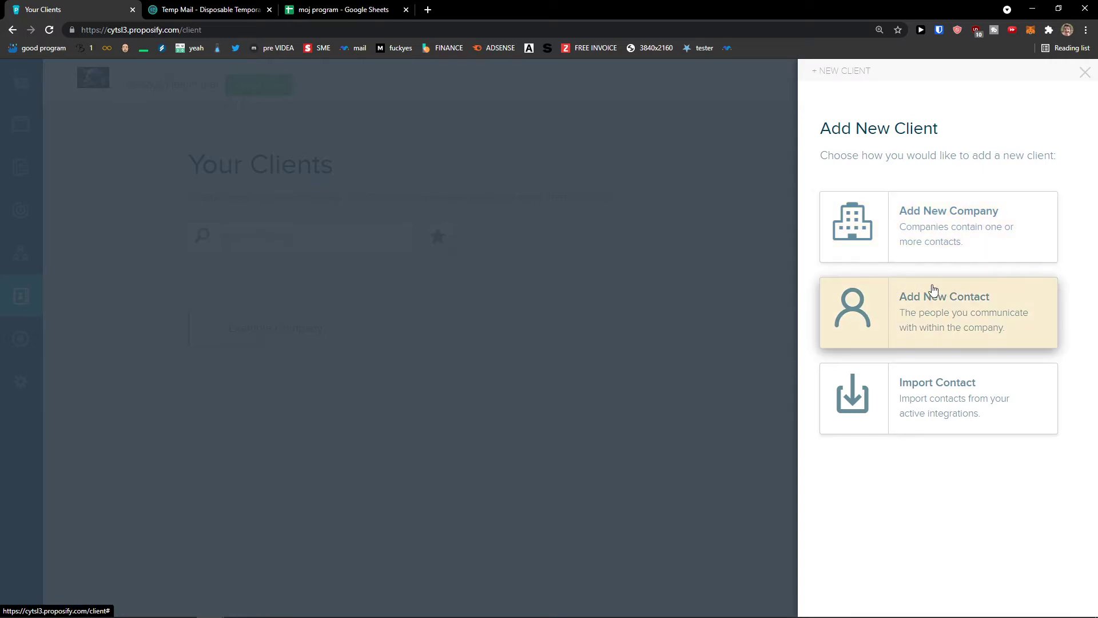
click(963, 231)
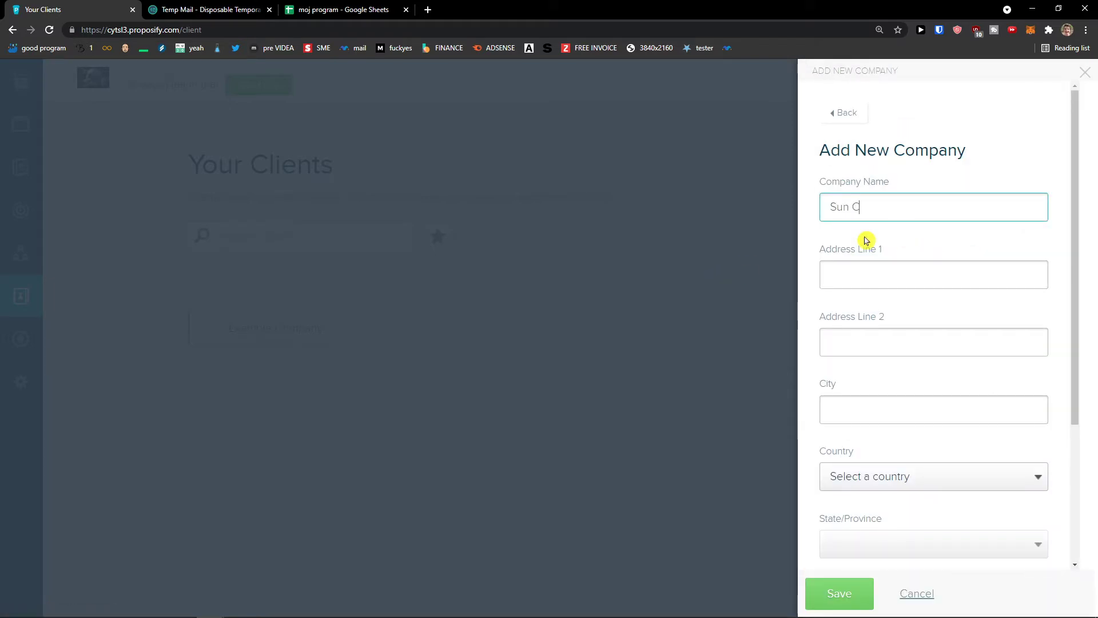
key(Tab)
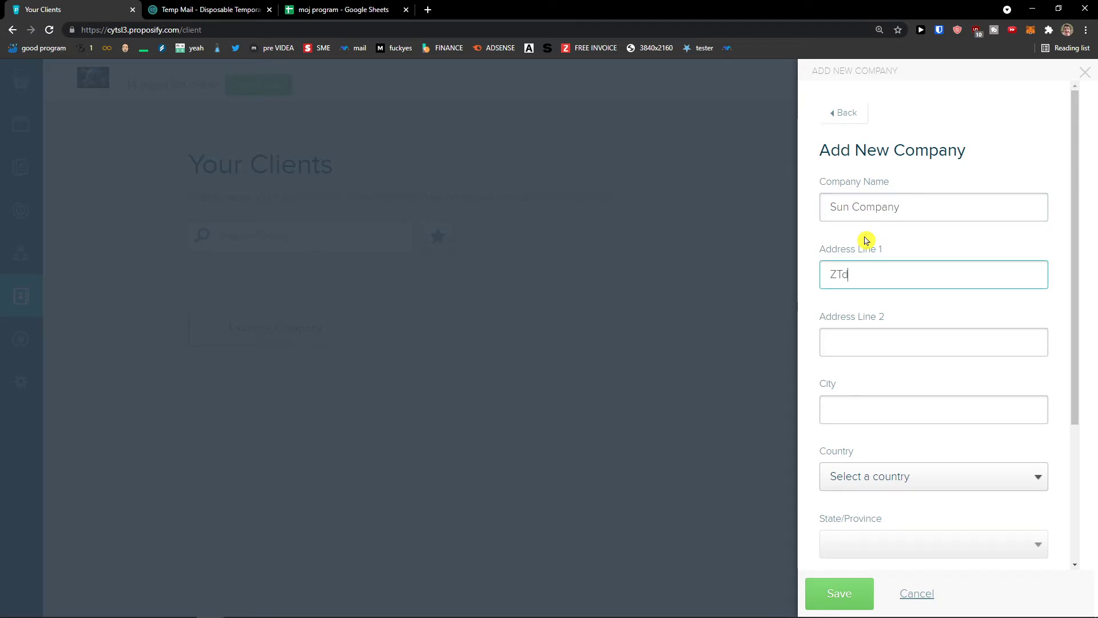
key(Tab)
key(Tab)
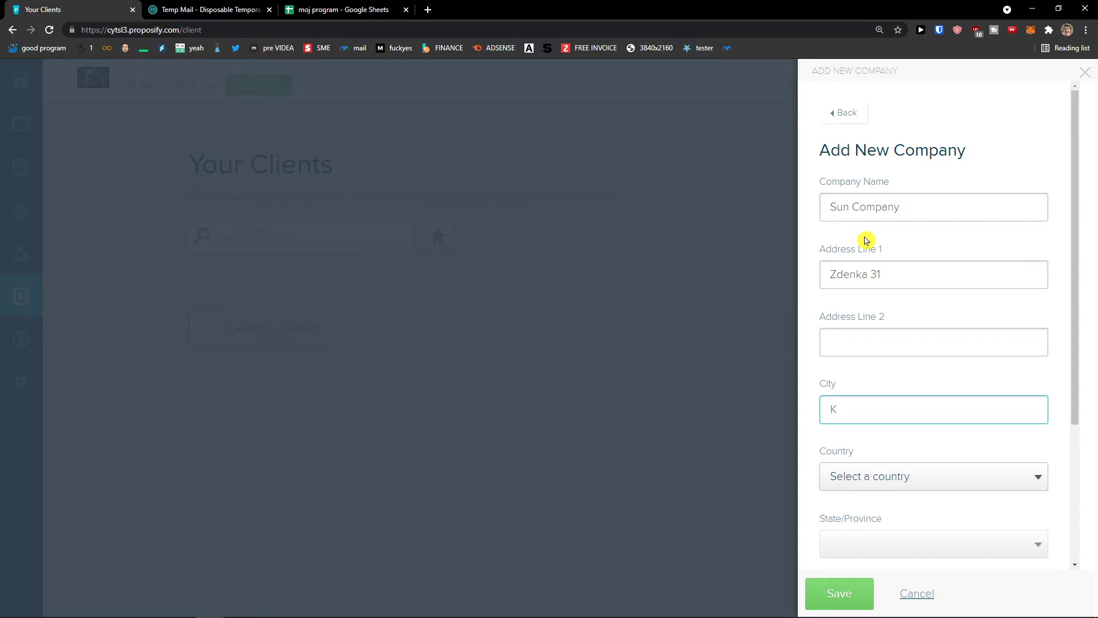
scroll(871, 241, down, 3)
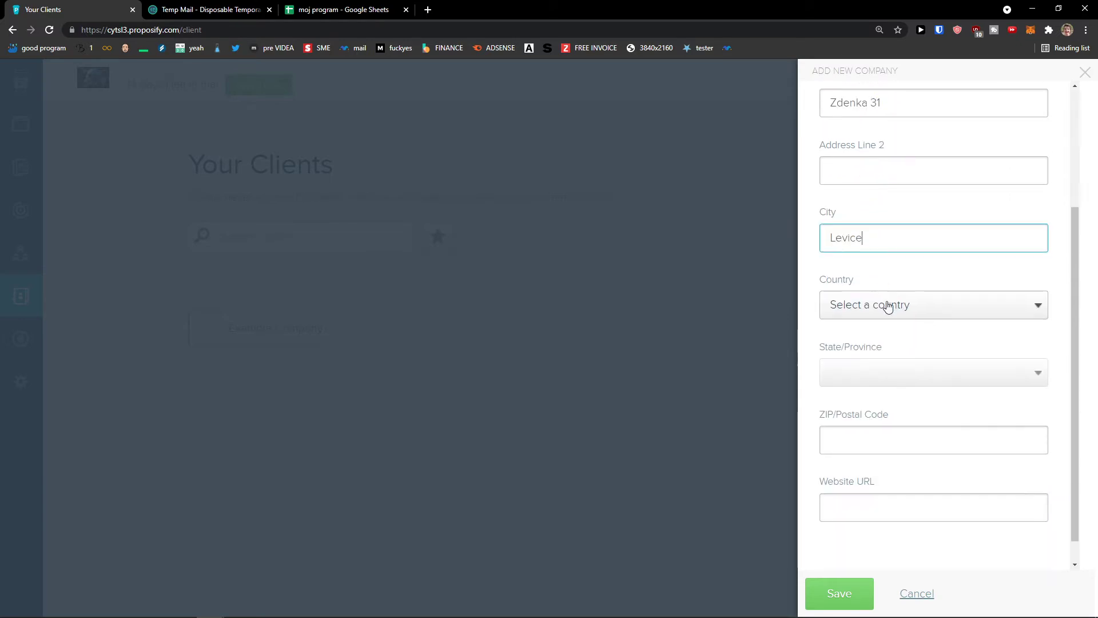
click(890, 304)
text(slo)
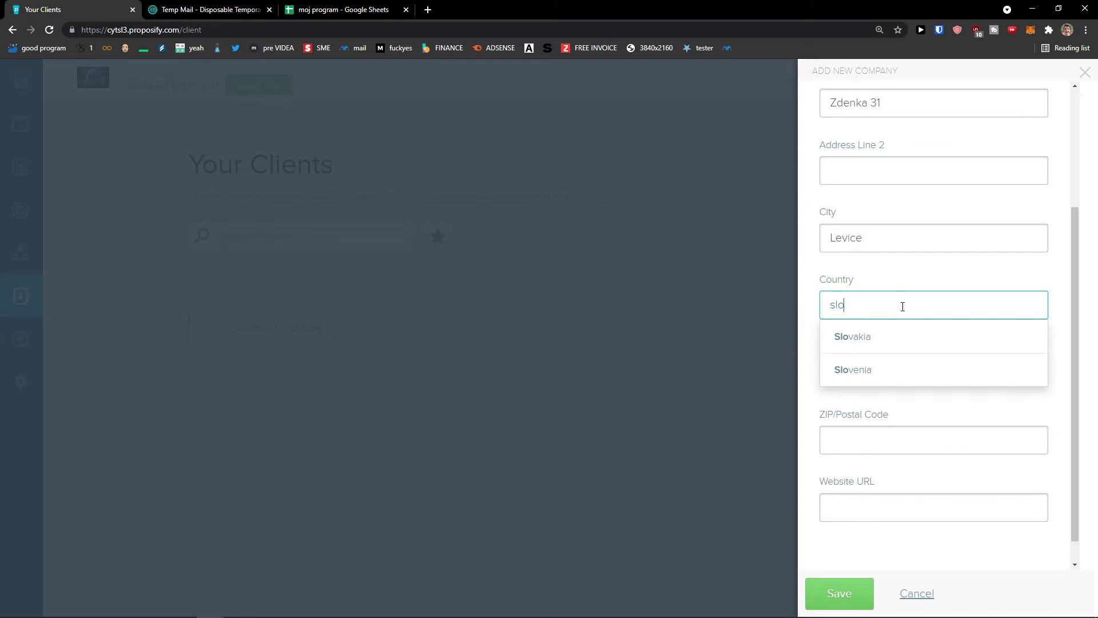
click(903, 334)
Fill in the postal code, save Sun Company and dismiss the confirmation.
scroll(892, 384, down, 1)
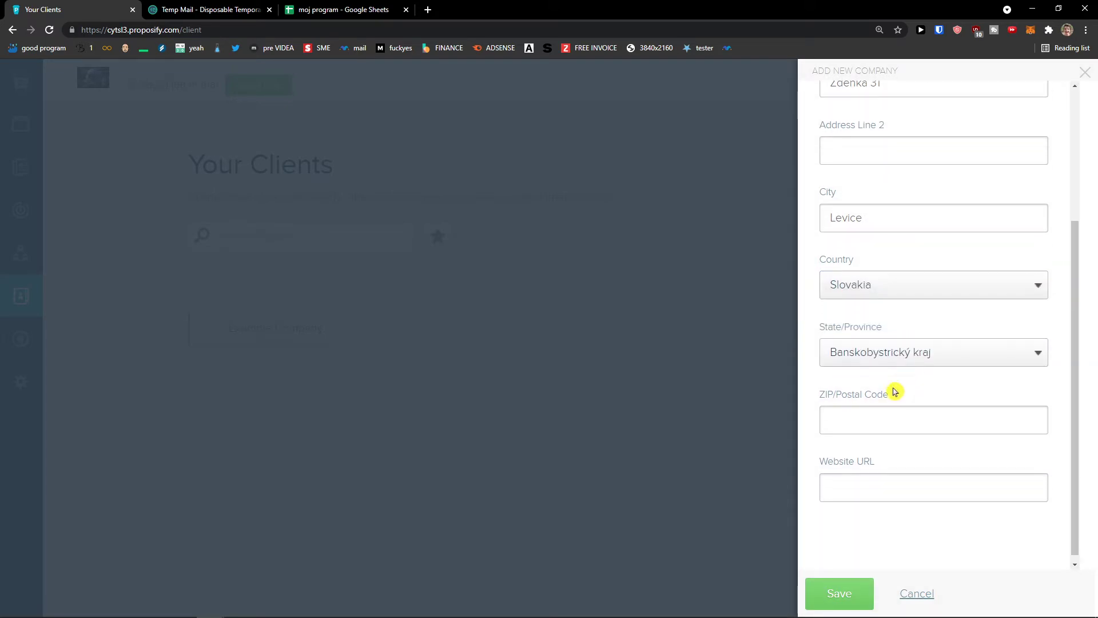
click(883, 413)
scroll(895, 456, up, 4)
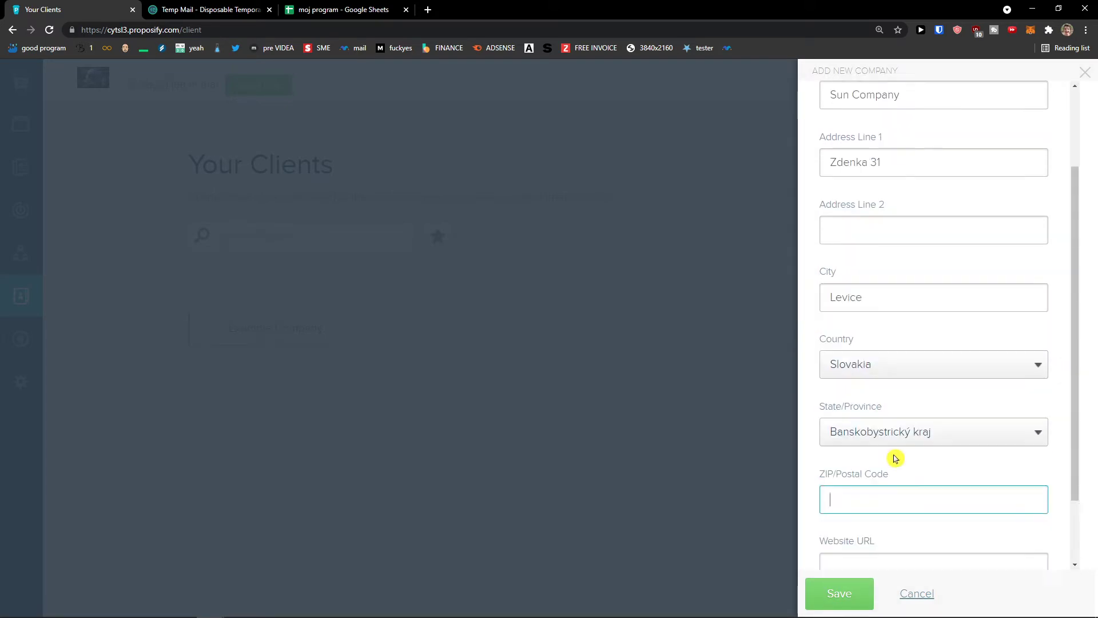
scroll(829, 418, down, 4)
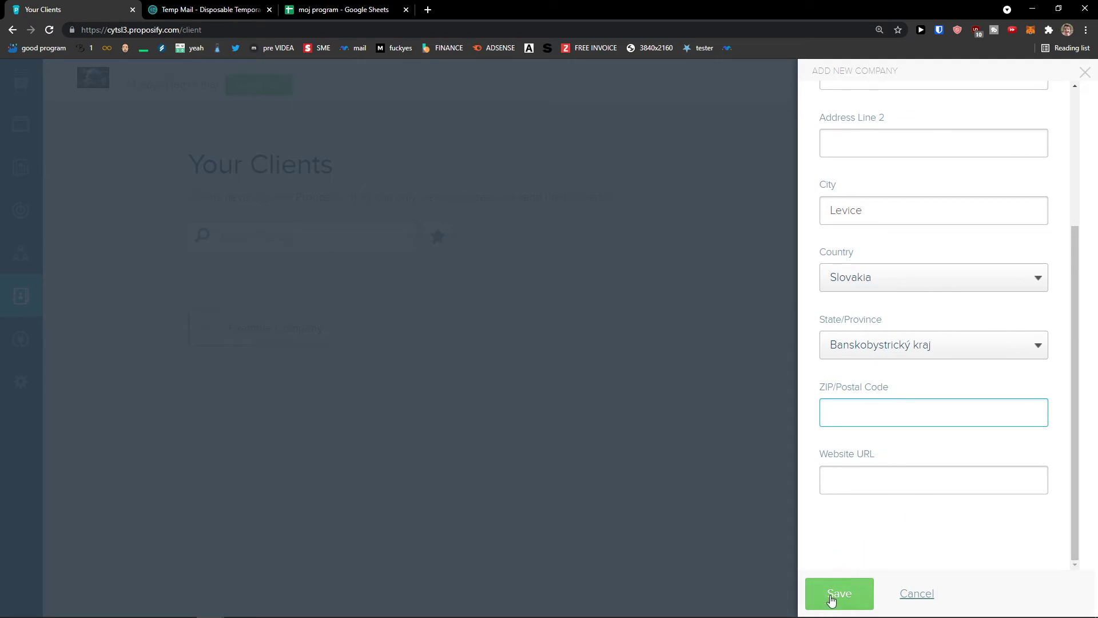
click(832, 598)
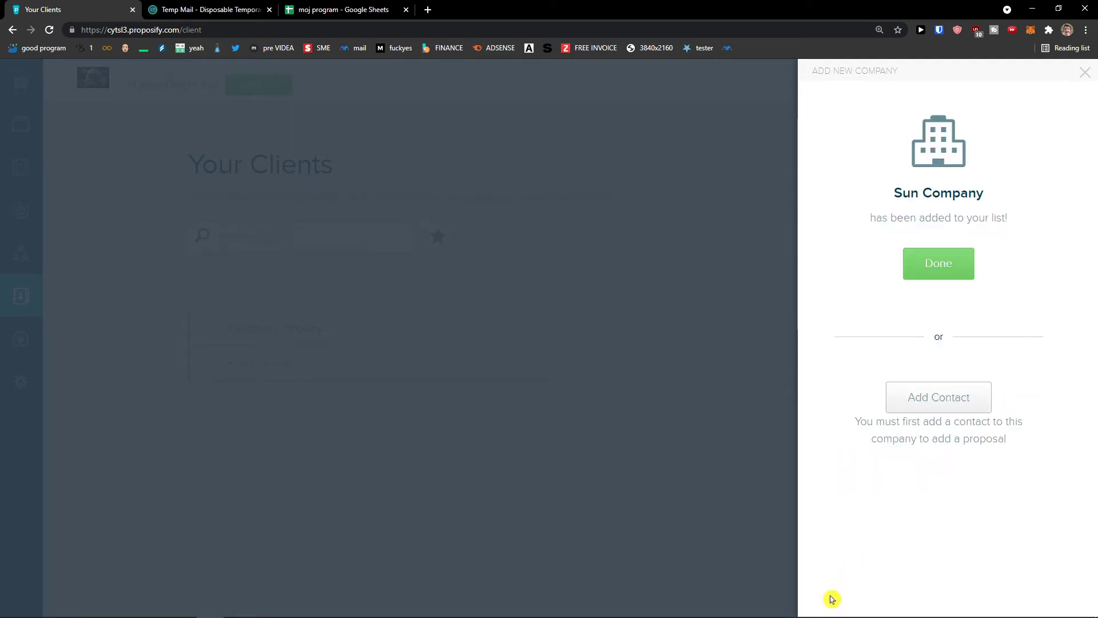
click(926, 274)
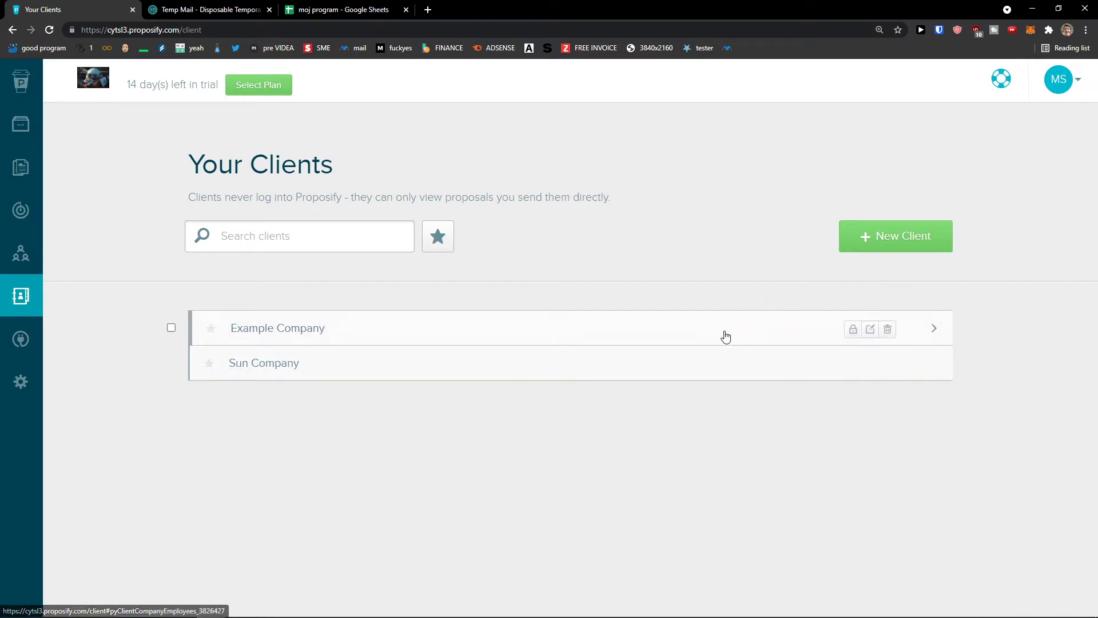
Add a contact under Sun Company with first name, last name and e-mail, and save it.
click(700, 364)
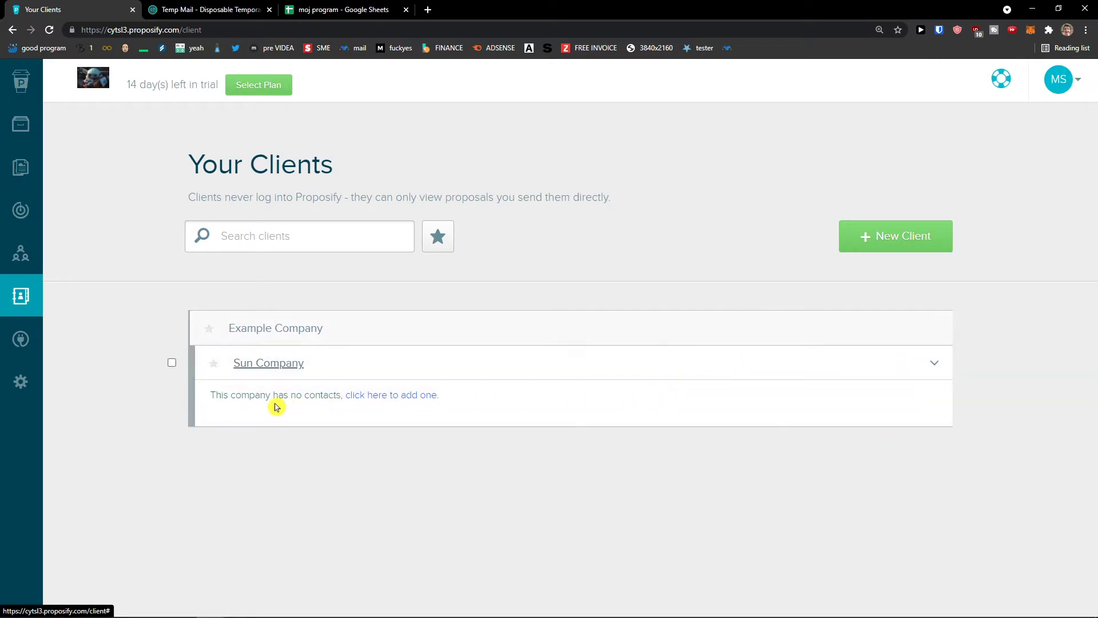
click(393, 402)
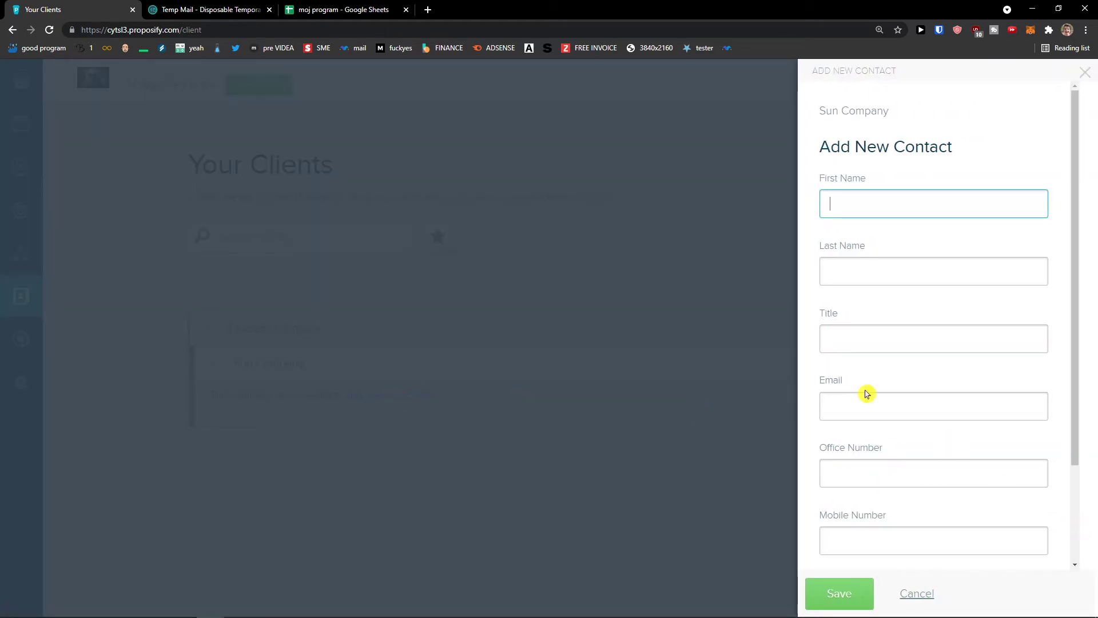
key(Tab)
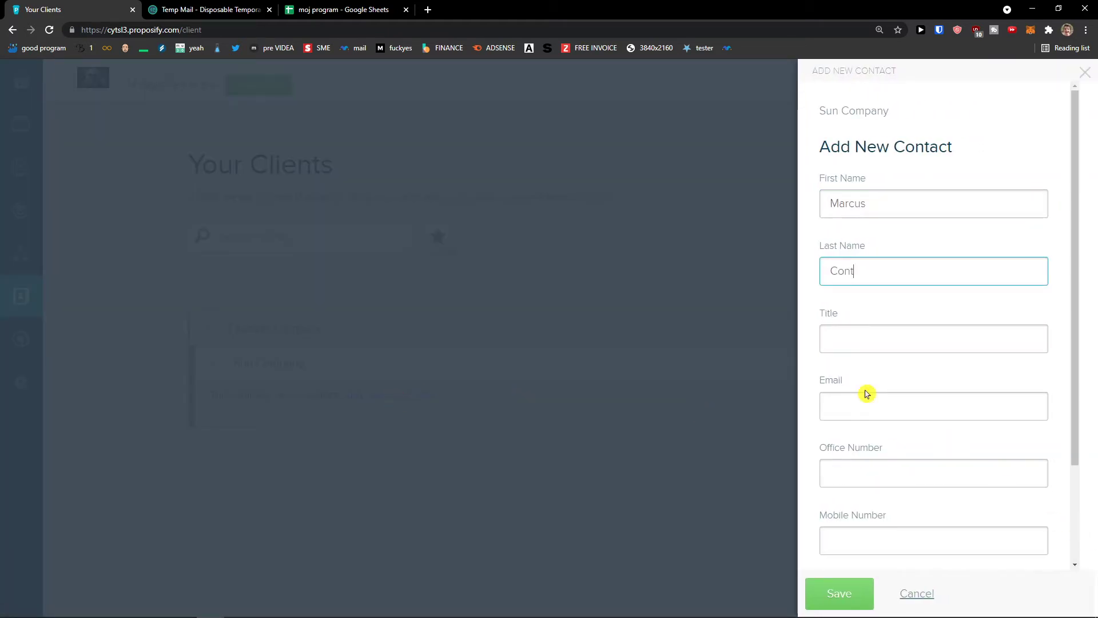
key(Tab)
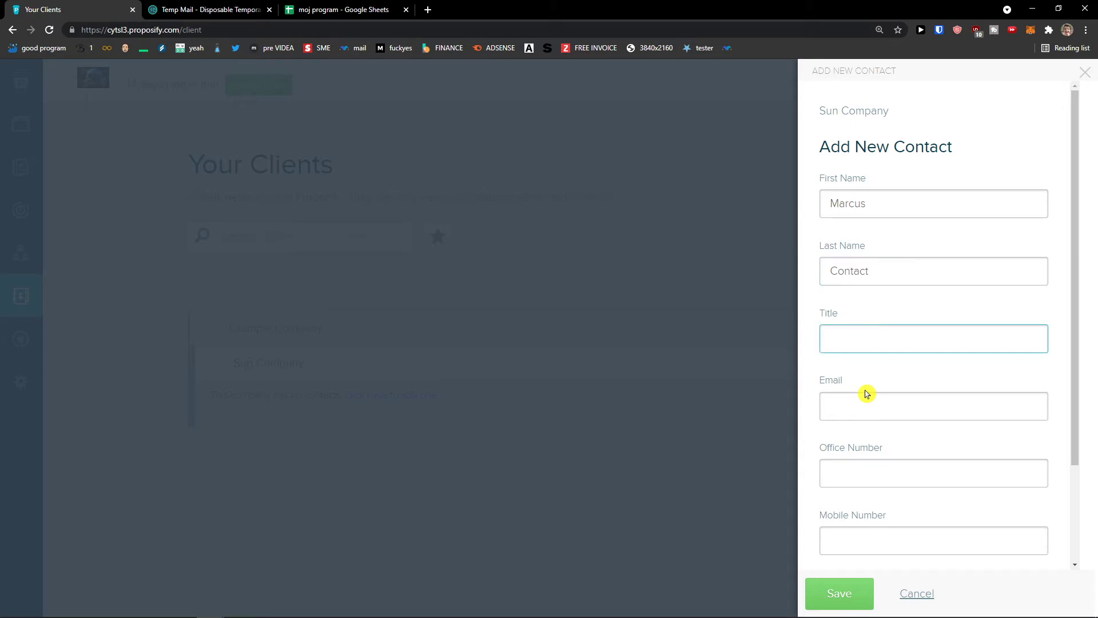
key(Tab)
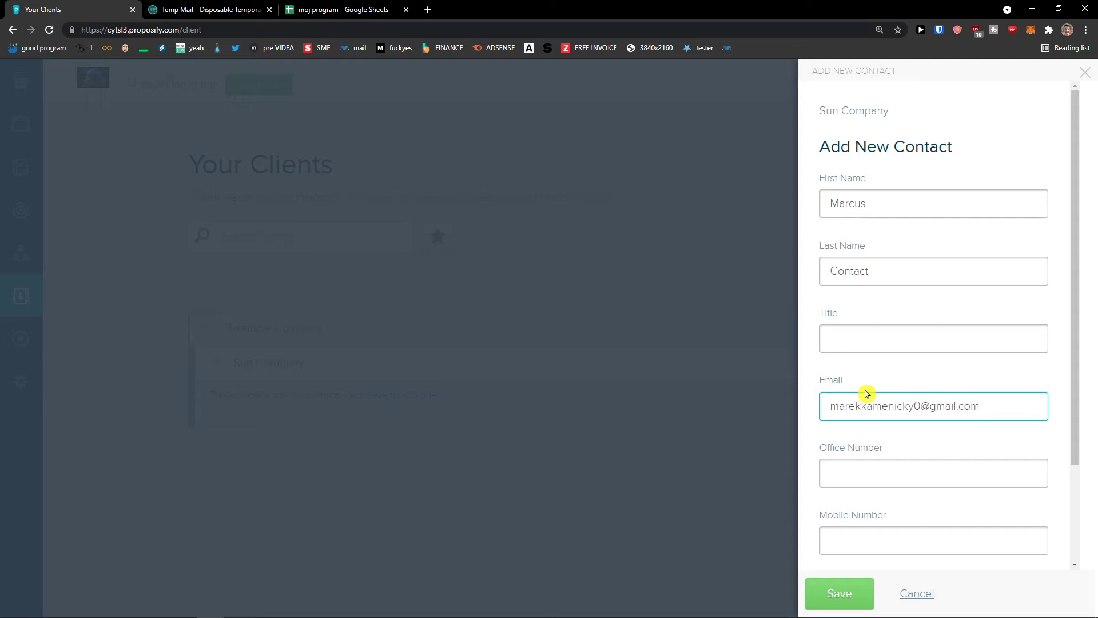
scroll(867, 394, down, 2)
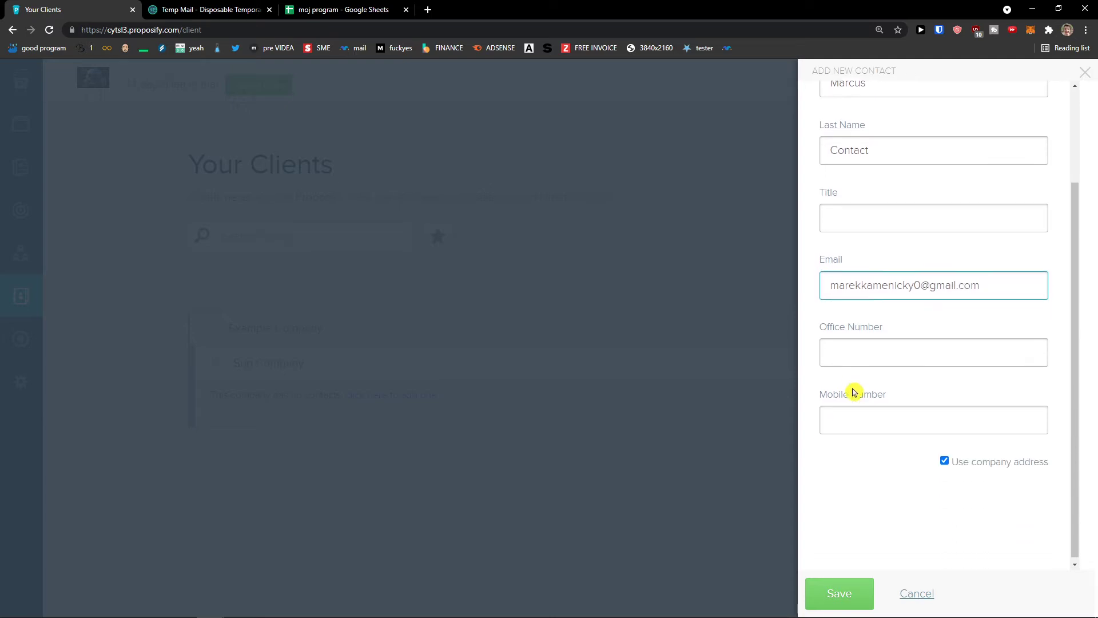
scroll(863, 387, up, 2)
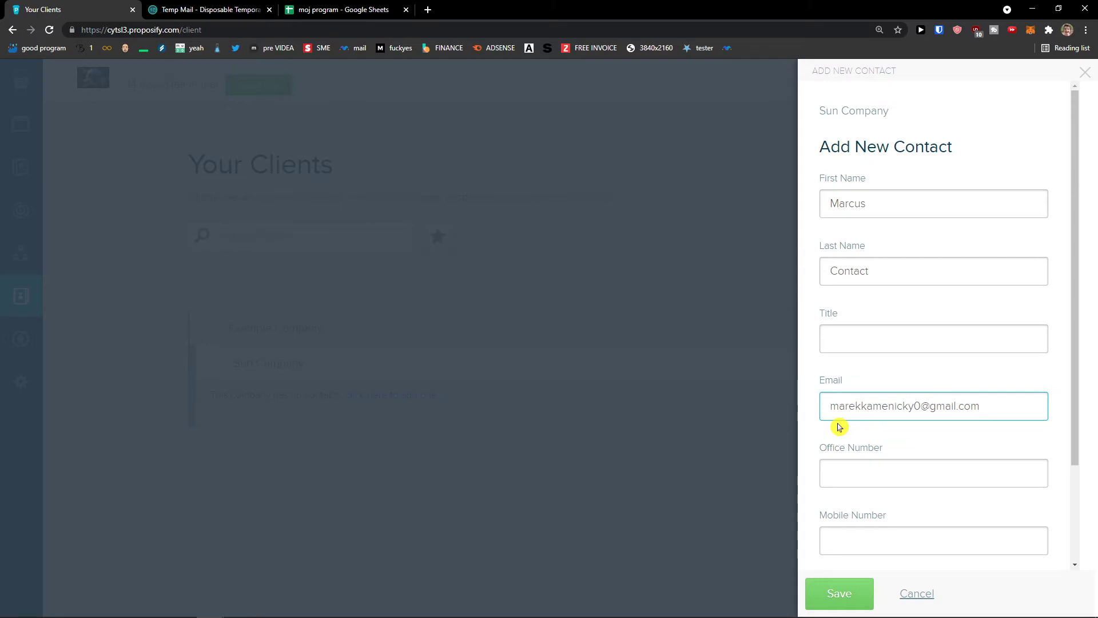
click(836, 592)
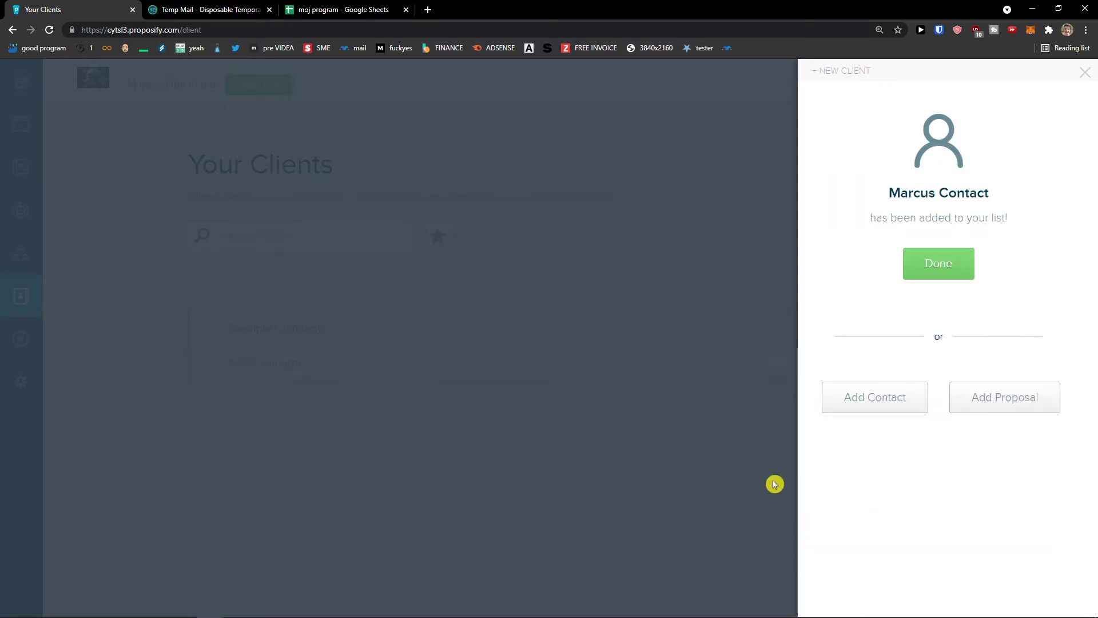
Close the confirmation and expand Sun Company to show its new Default Contact.
click(931, 283)
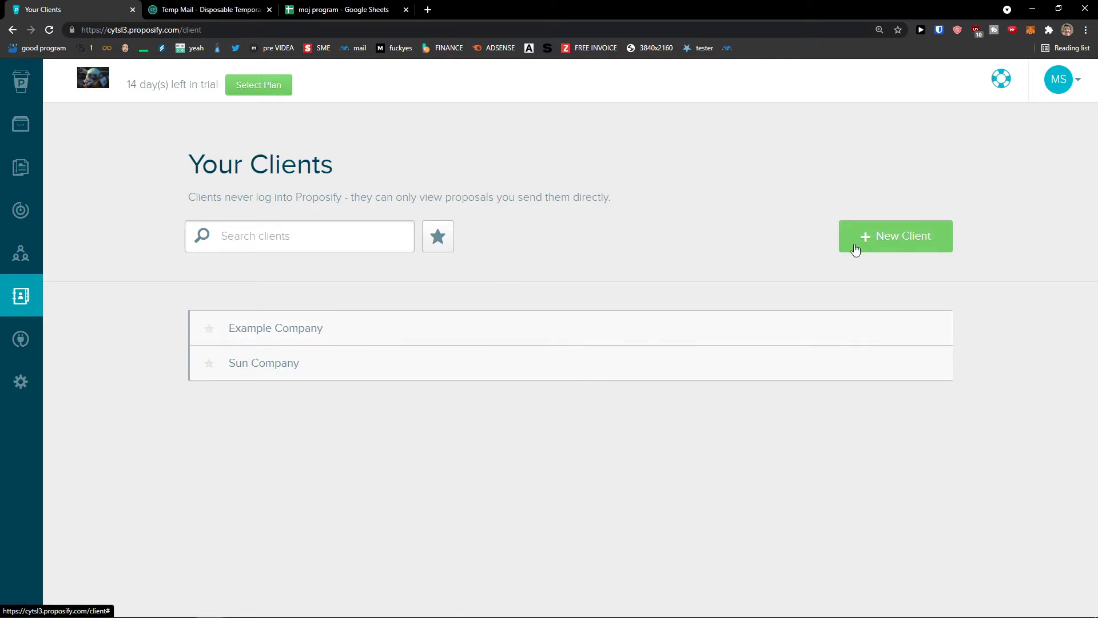
mouse_move(30, 295)
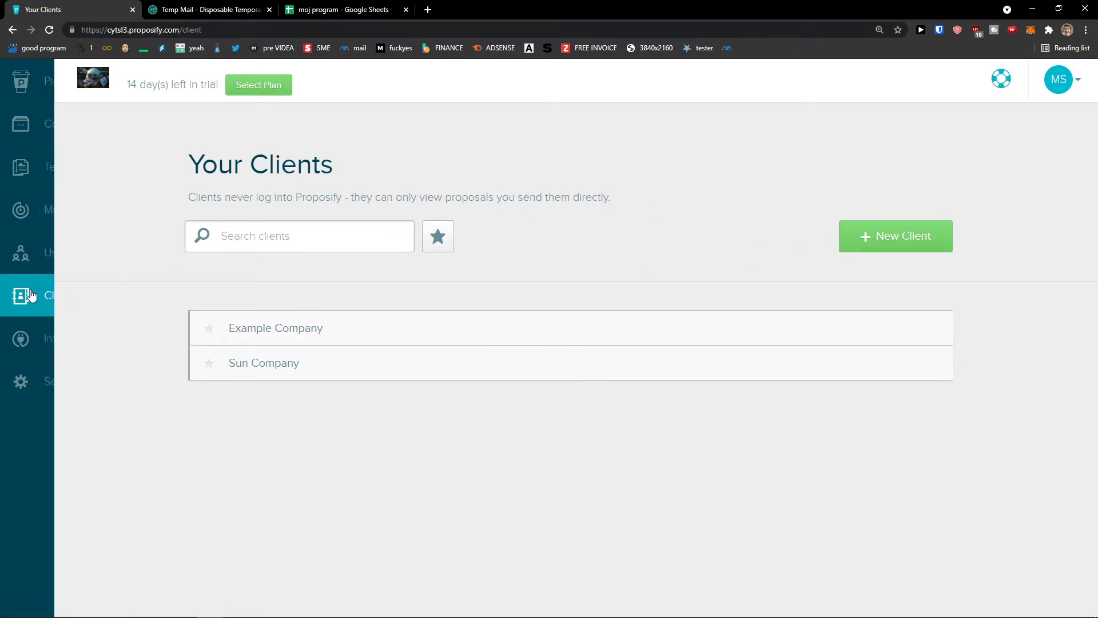
click(274, 371)
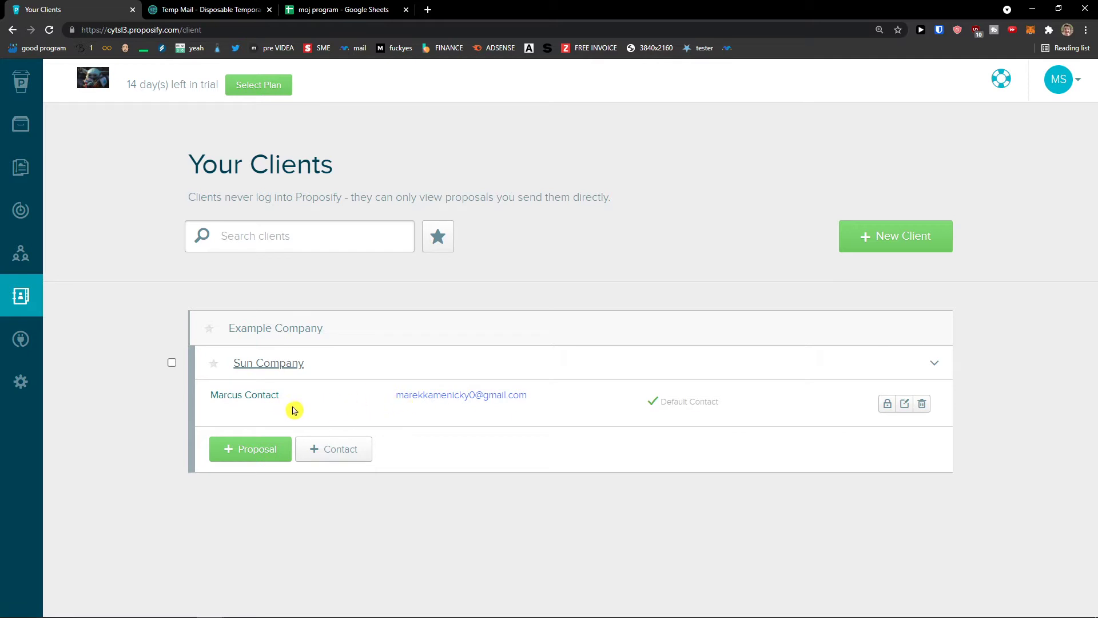
mouse_move(46, 252)
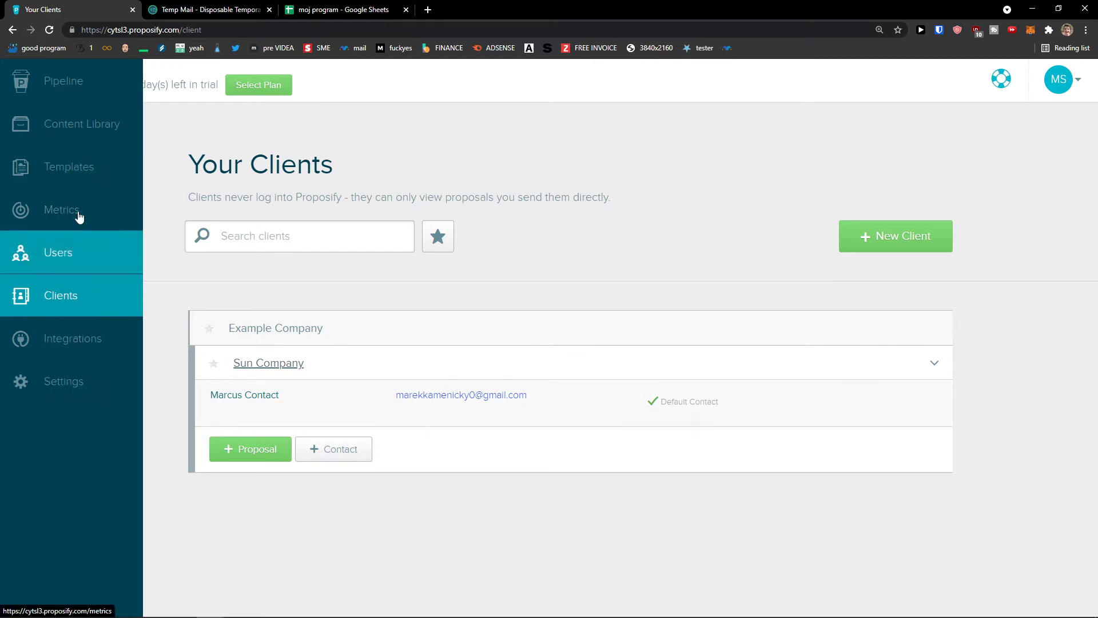
Start a new proposal for Sun Company and browse the Marketing, Software and Events templates.
click(268, 448)
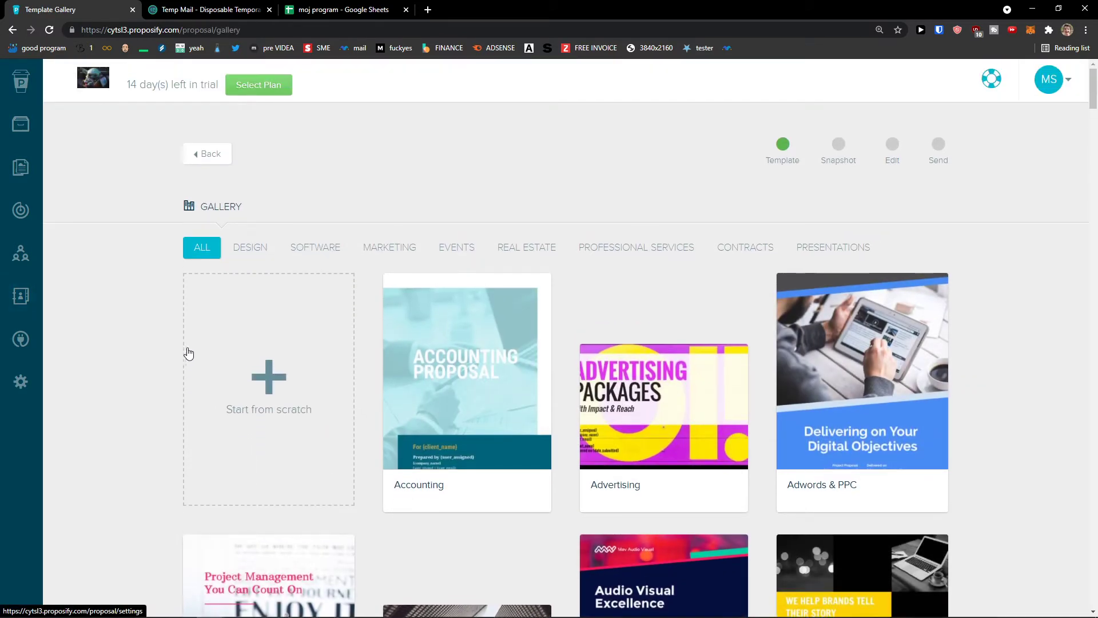
scroll(326, 307, down, 3)
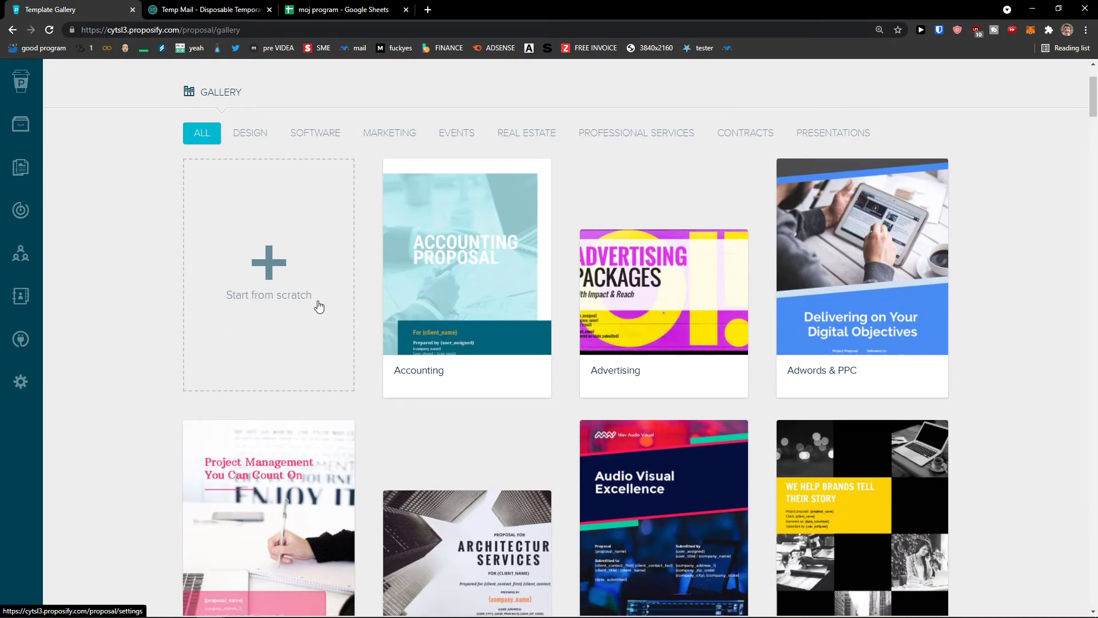
scroll(308, 314, up, 3)
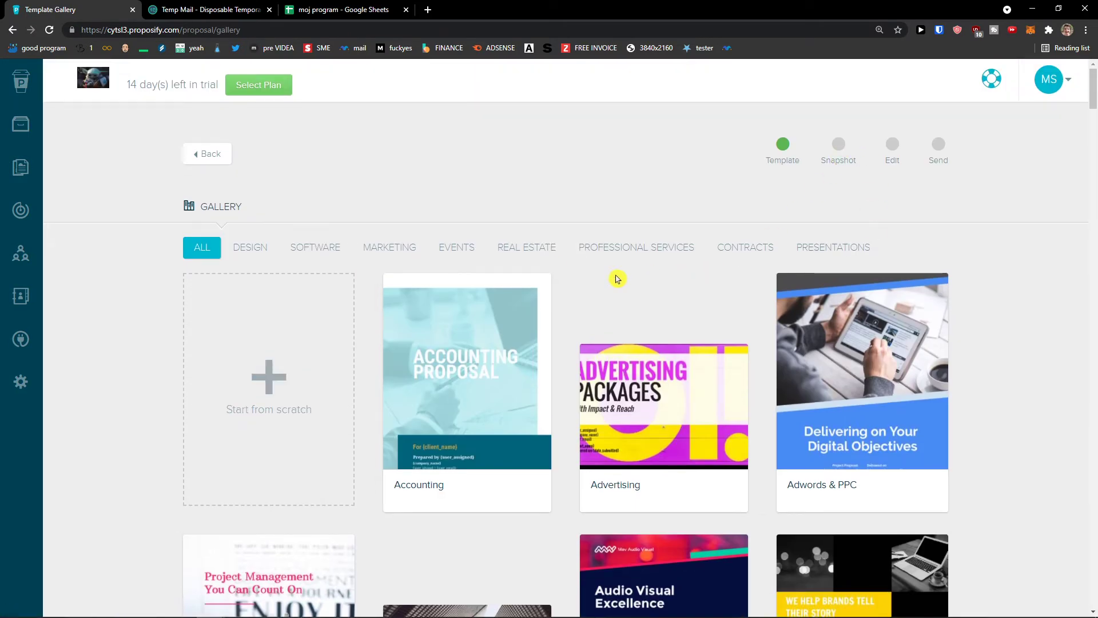
click(385, 252)
click(292, 251)
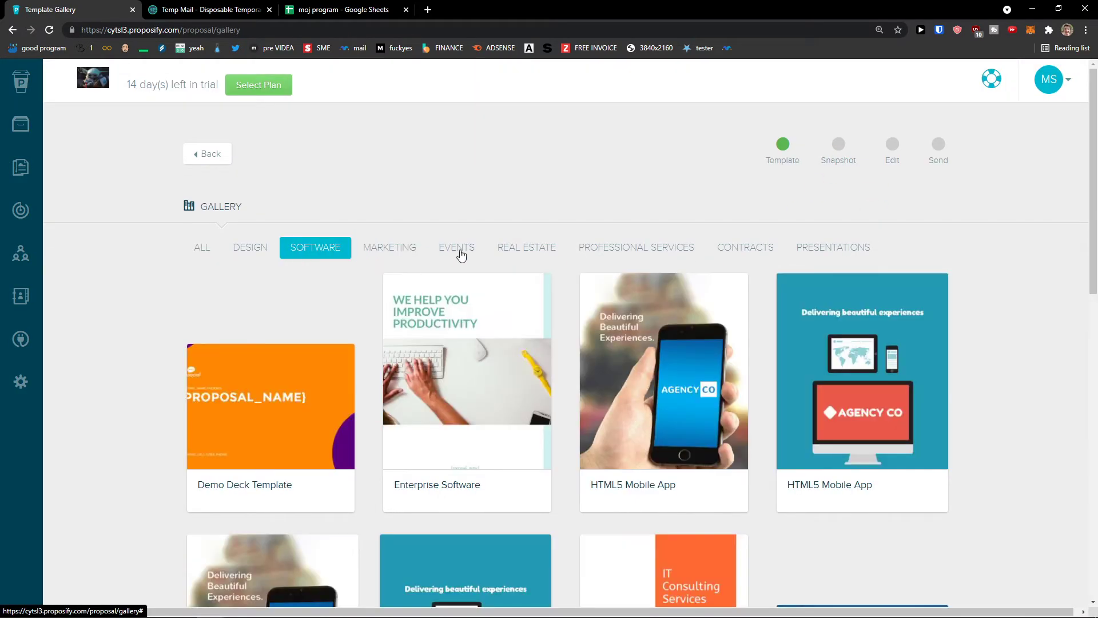
click(459, 252)
mouse_move(57, 123)
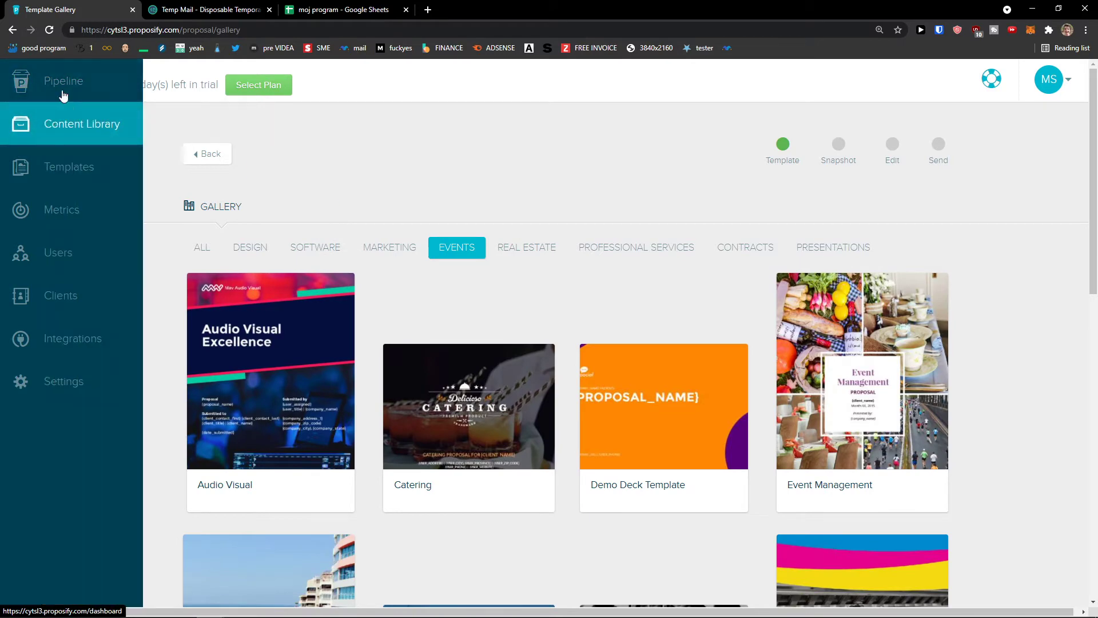
View the Example Company proposal's overview from Pipeline, then return to the dashboard.
click(78, 92)
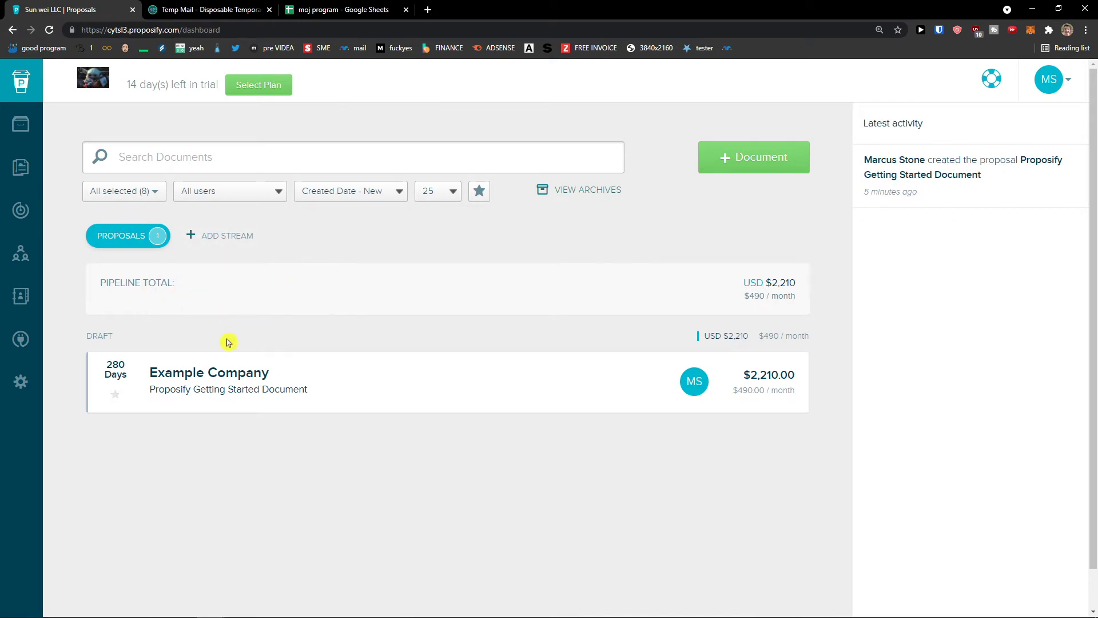
mouse_move(165, 397)
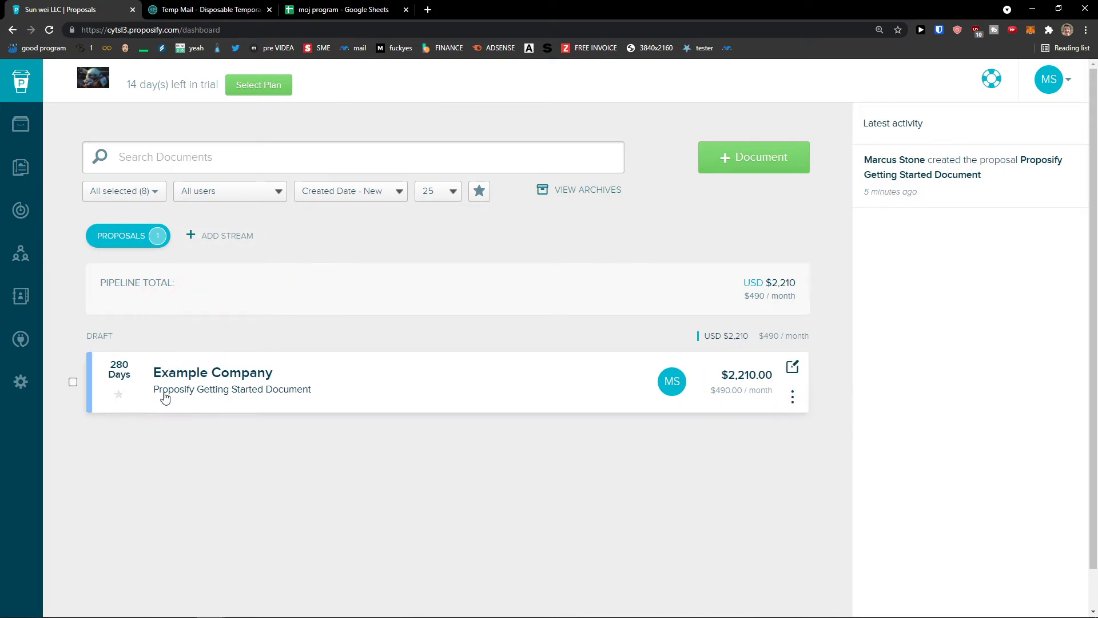
click(251, 386)
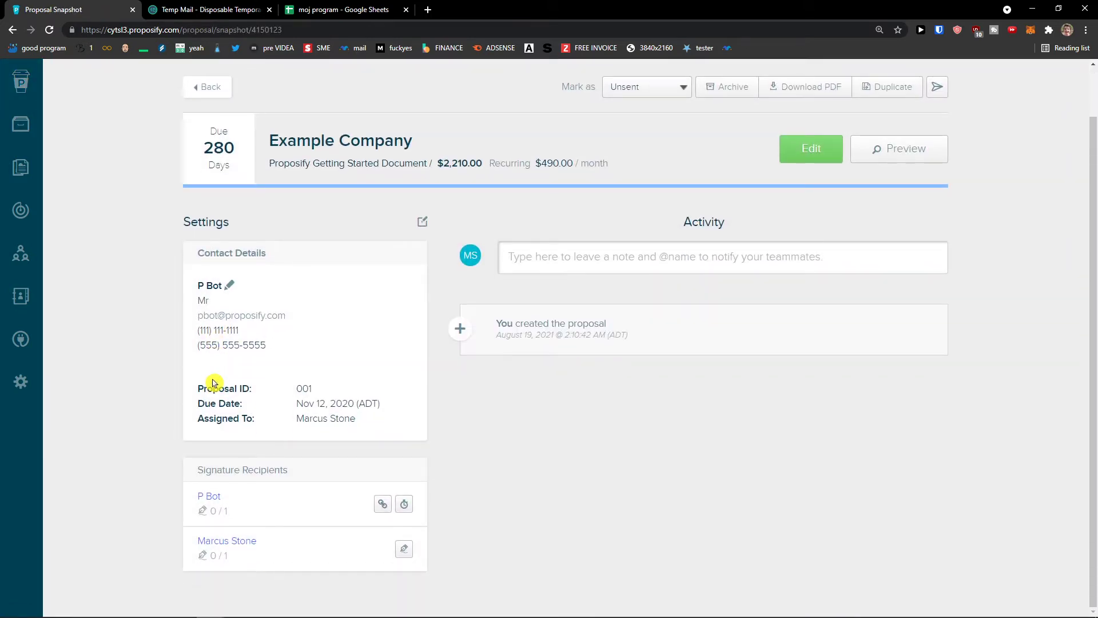
scroll(143, 389, down, 2)
scroll(238, 534, up, 2)
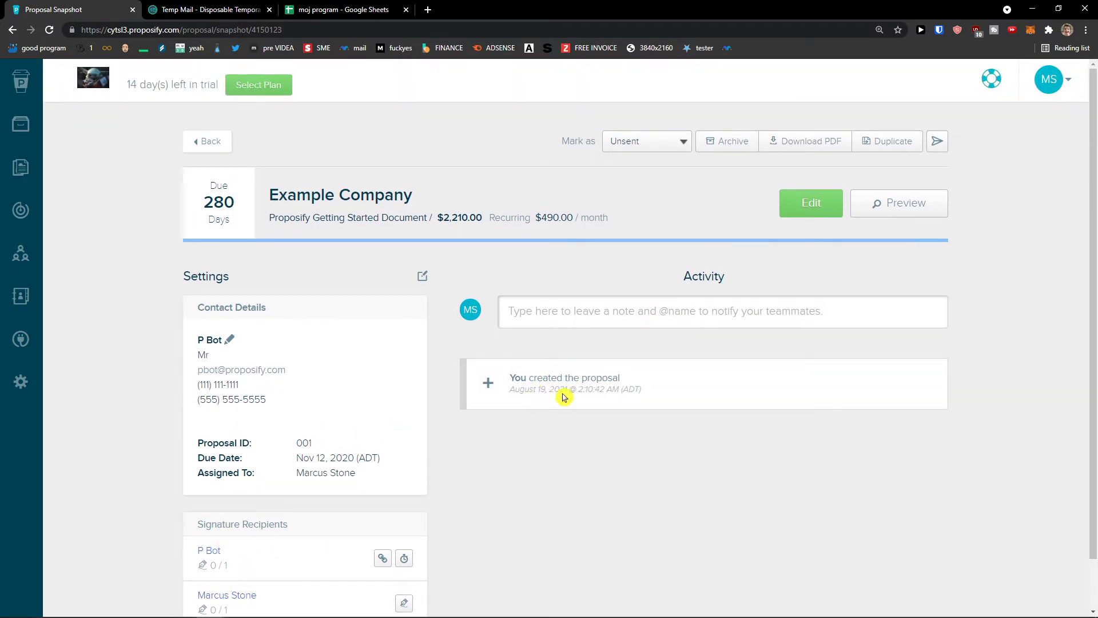
click(202, 143)
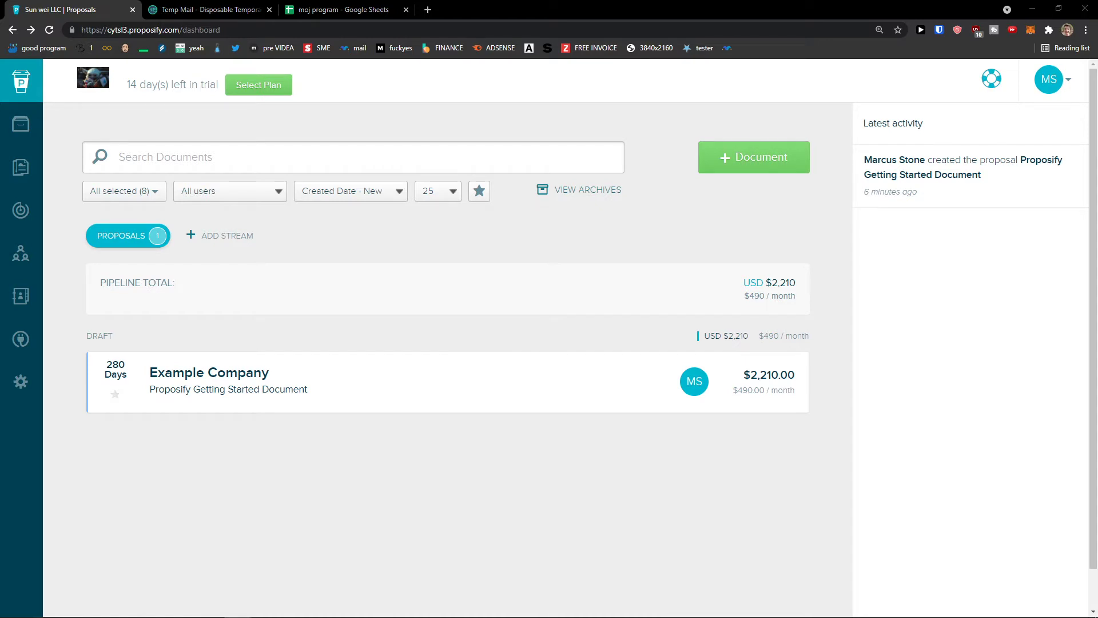
Create a new document from the starter template, keeping the suggested brand colour.
click(791, 170)
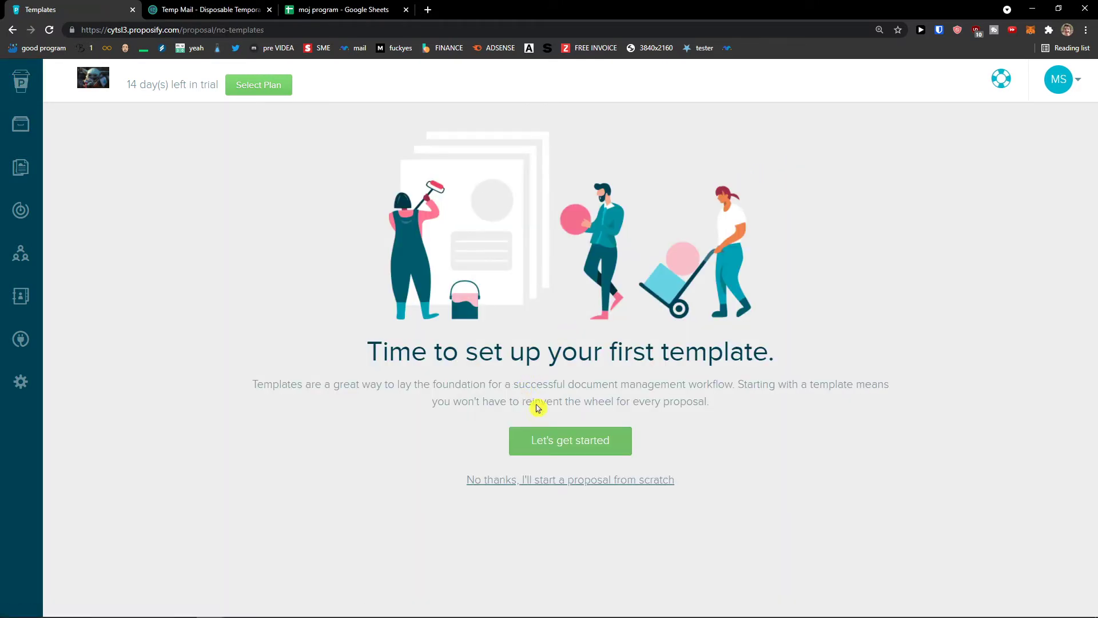
click(592, 446)
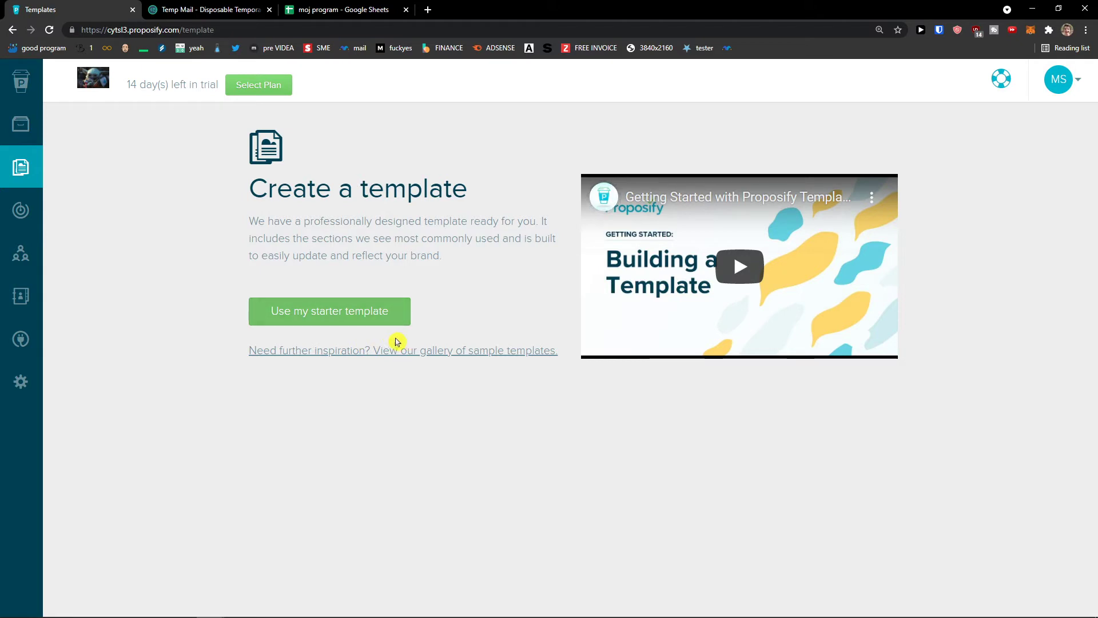
click(372, 323)
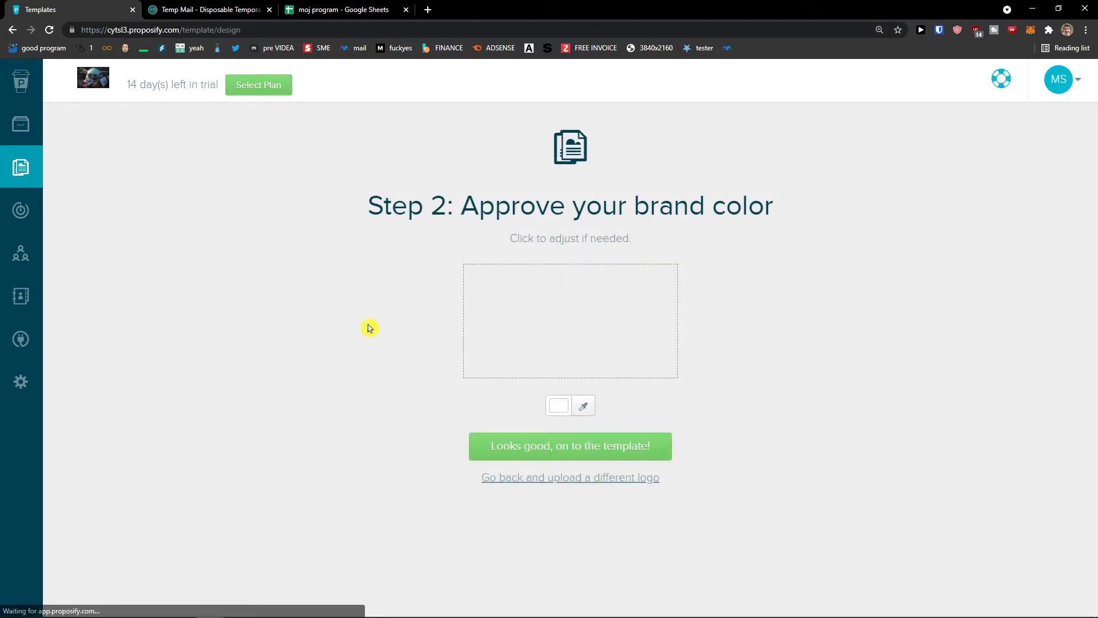
click(587, 445)
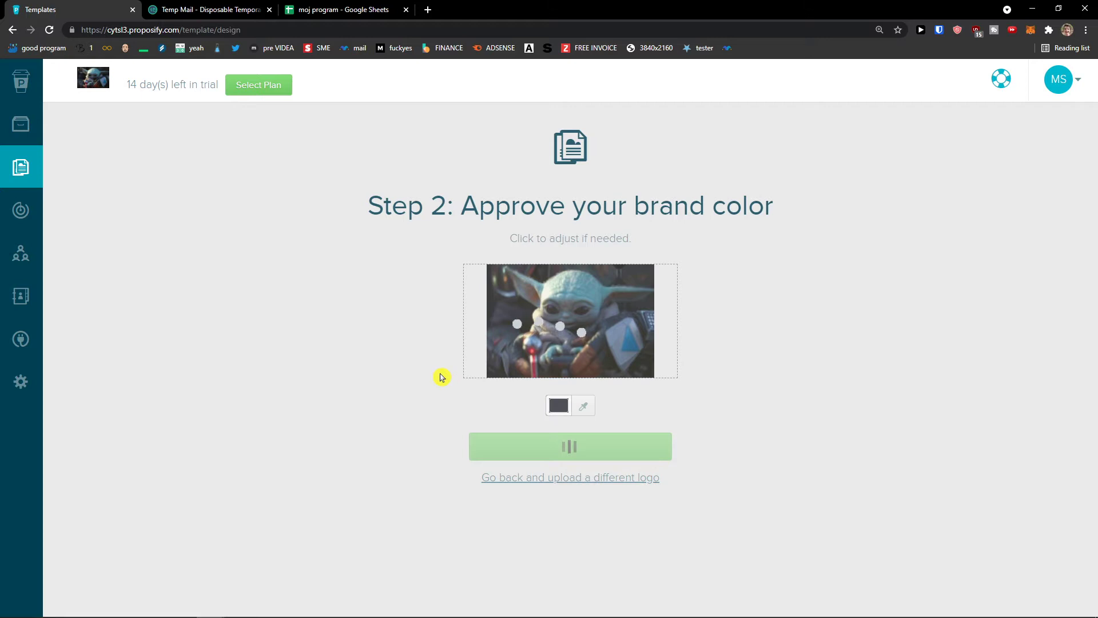
Reload the Templates page so the Starter Template shows in the Saved list.
click(50, 182)
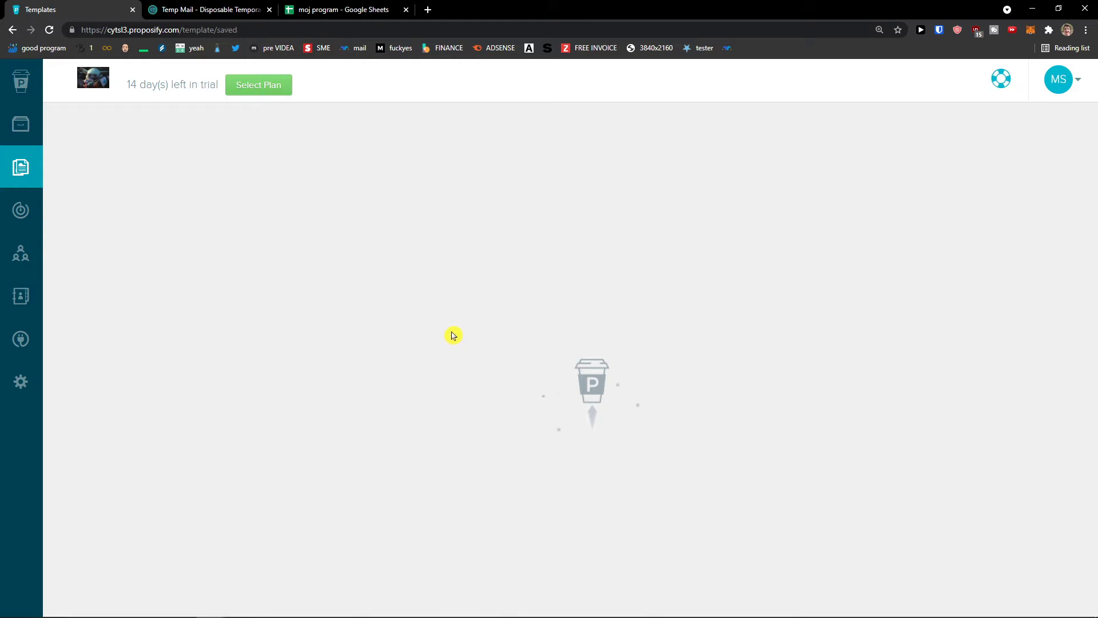
click(51, 34)
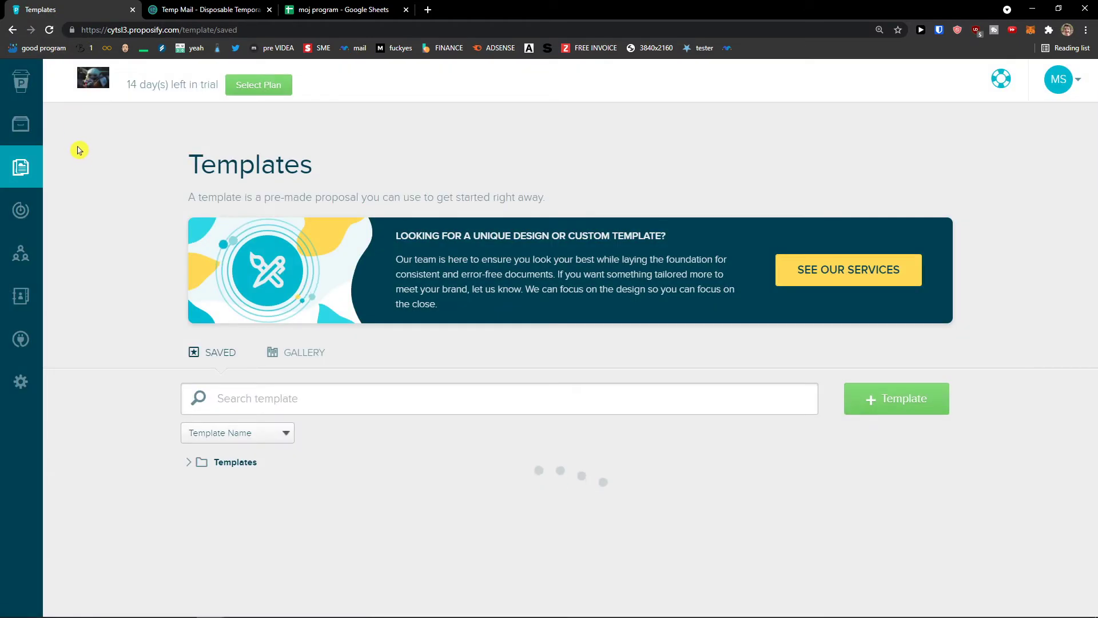
scroll(514, 354, down, 3)
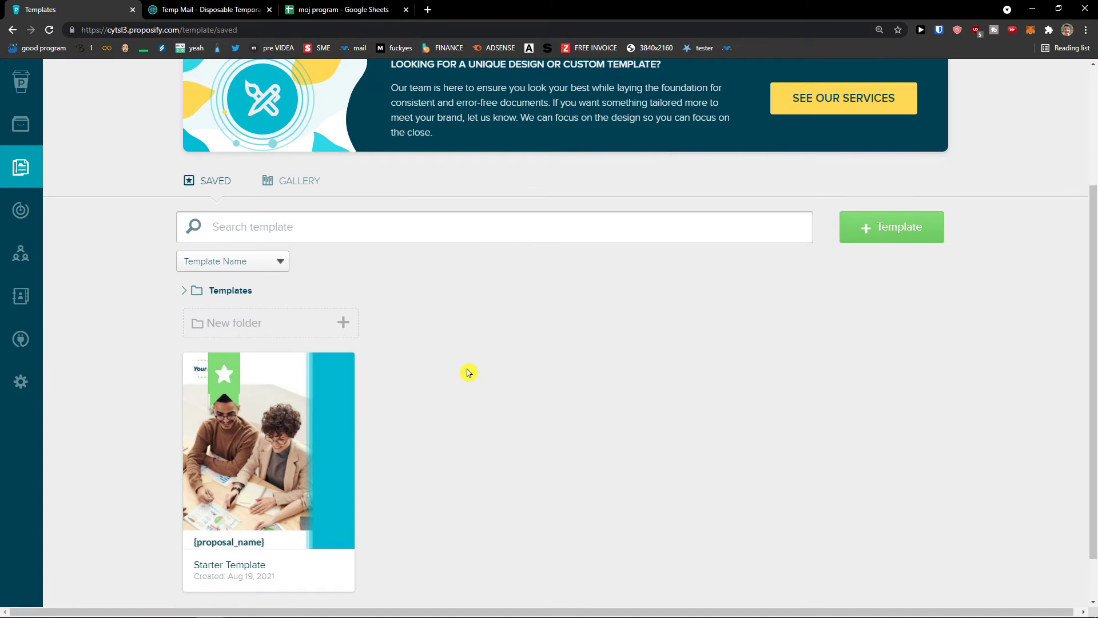
scroll(468, 372, up, 1)
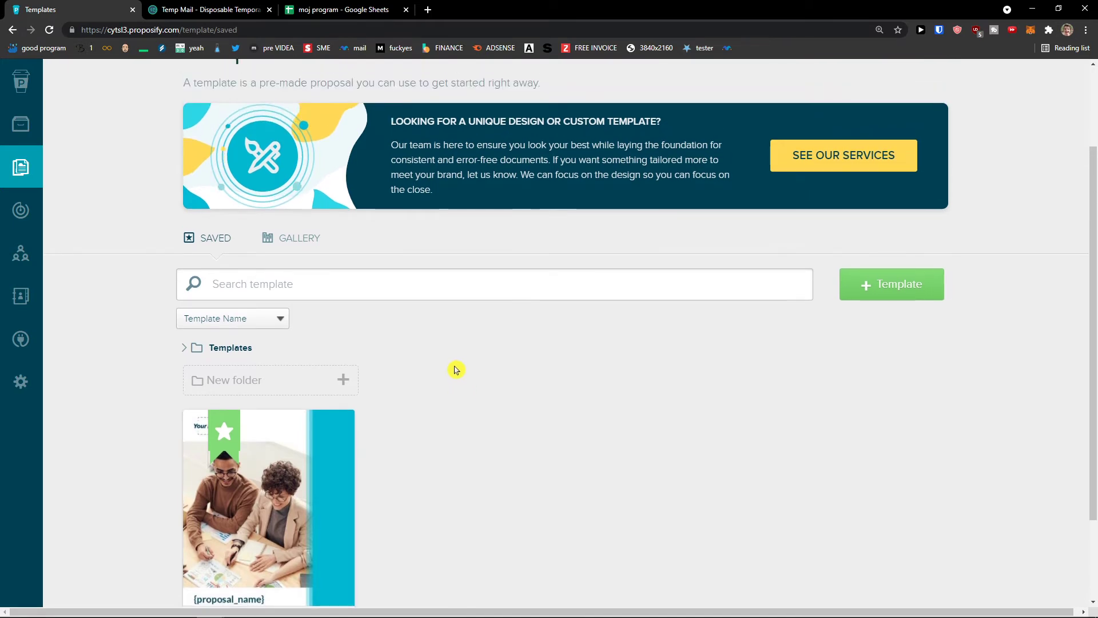
Create a new template and move the cover's title block higher on the page.
click(924, 294)
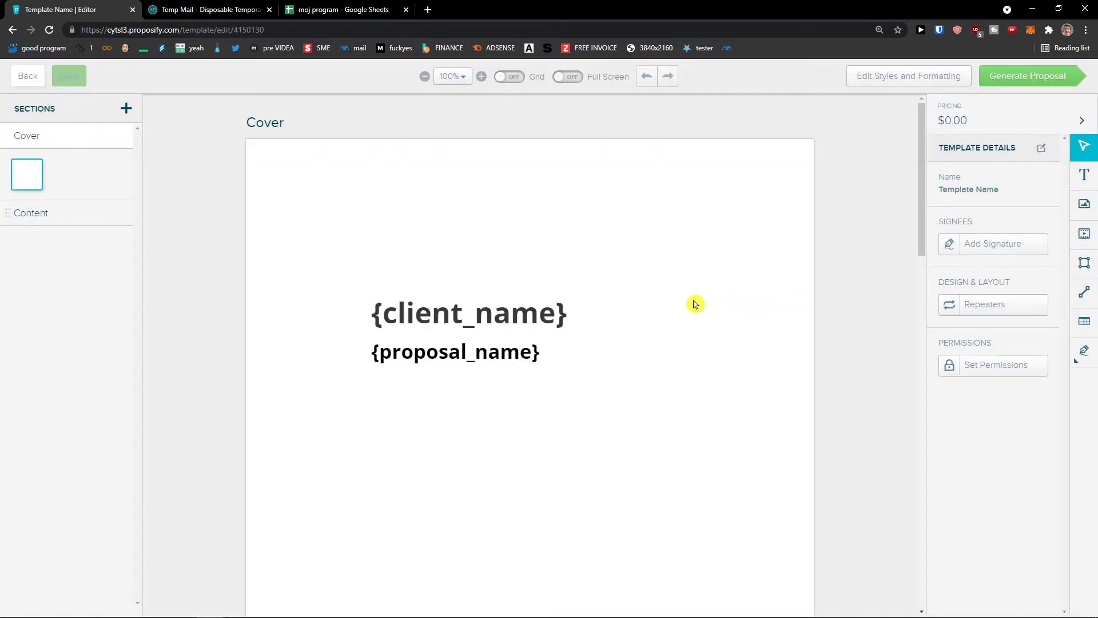
scroll(639, 332, down, 1)
scroll(637, 331, up, 1)
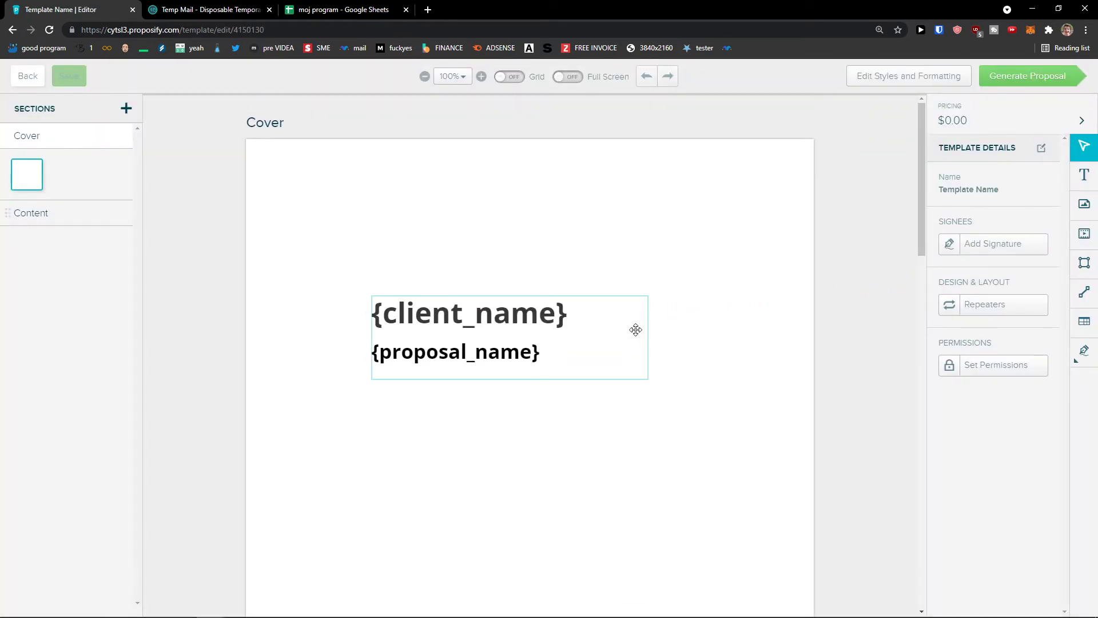
drag(559, 319, 567, 214)
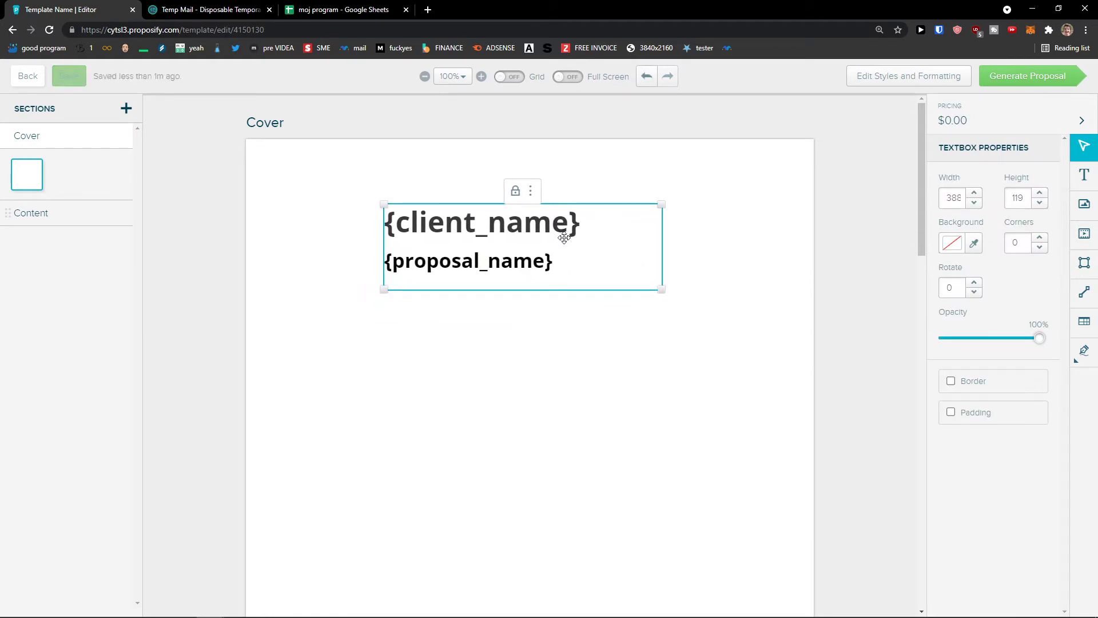
click(531, 315)
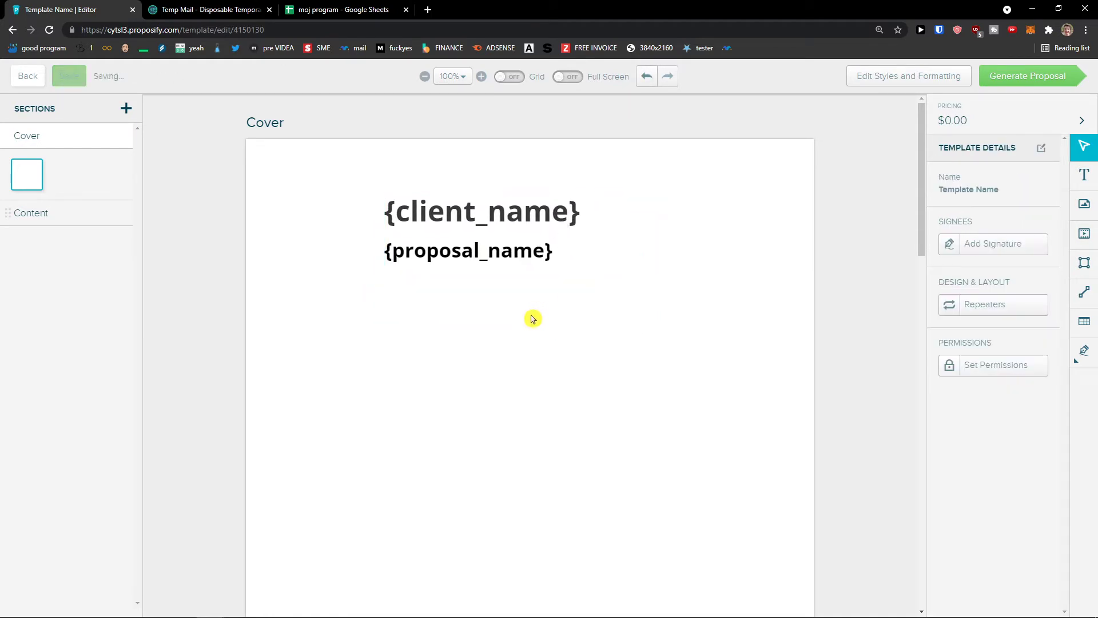
click(30, 215)
click(68, 142)
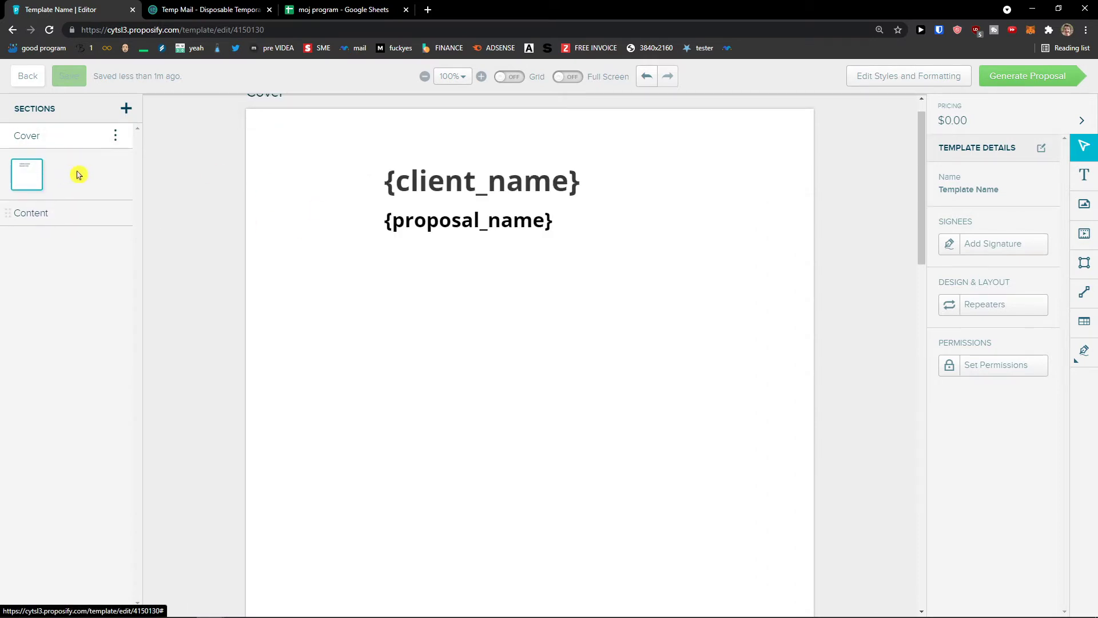
Add an Untitled Page Flow section between Cover and Content, then review each section's page.
click(126, 109)
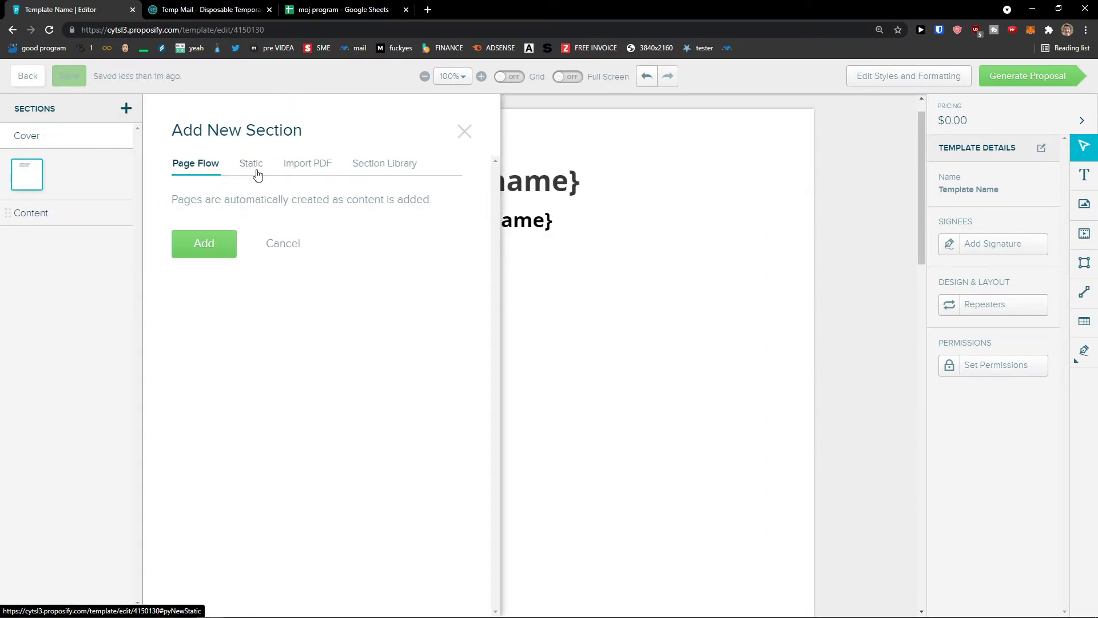
click(251, 169)
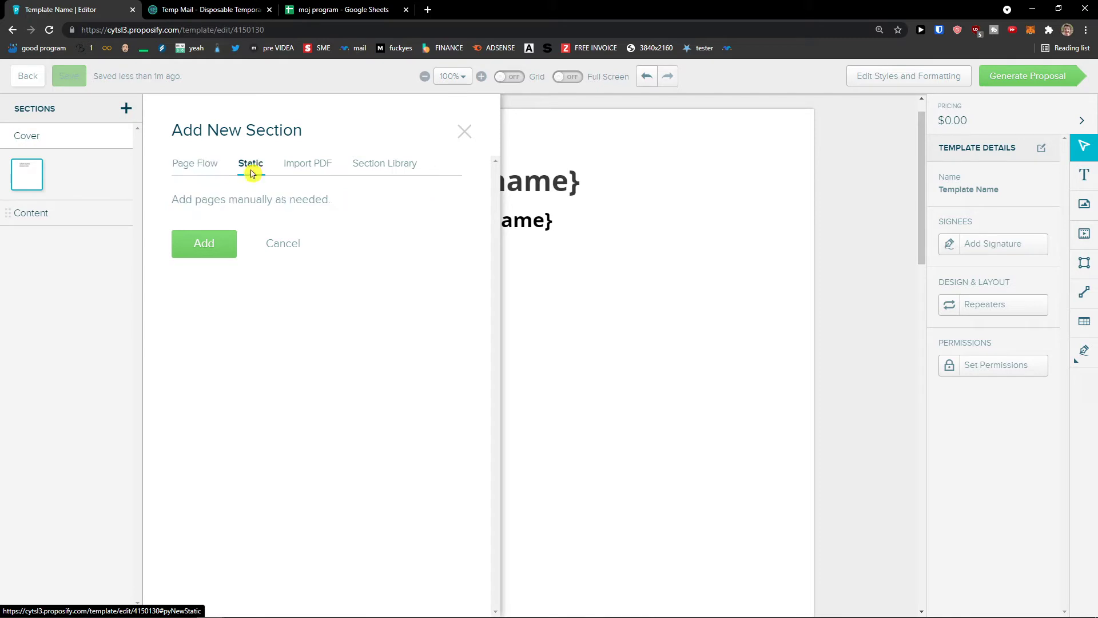
click(288, 171)
click(199, 169)
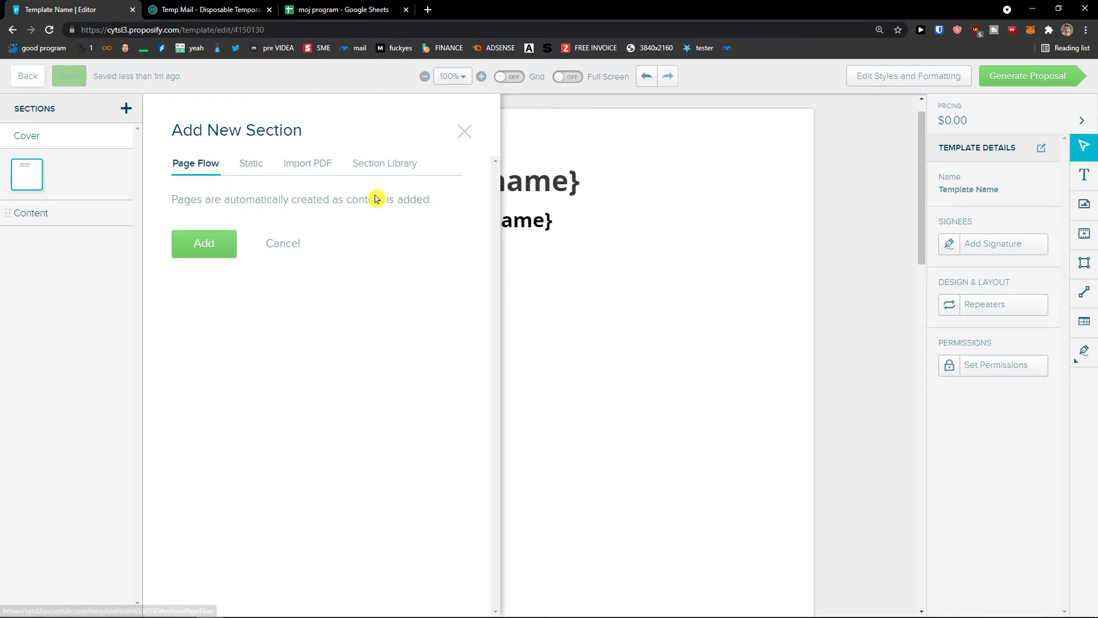
click(219, 246)
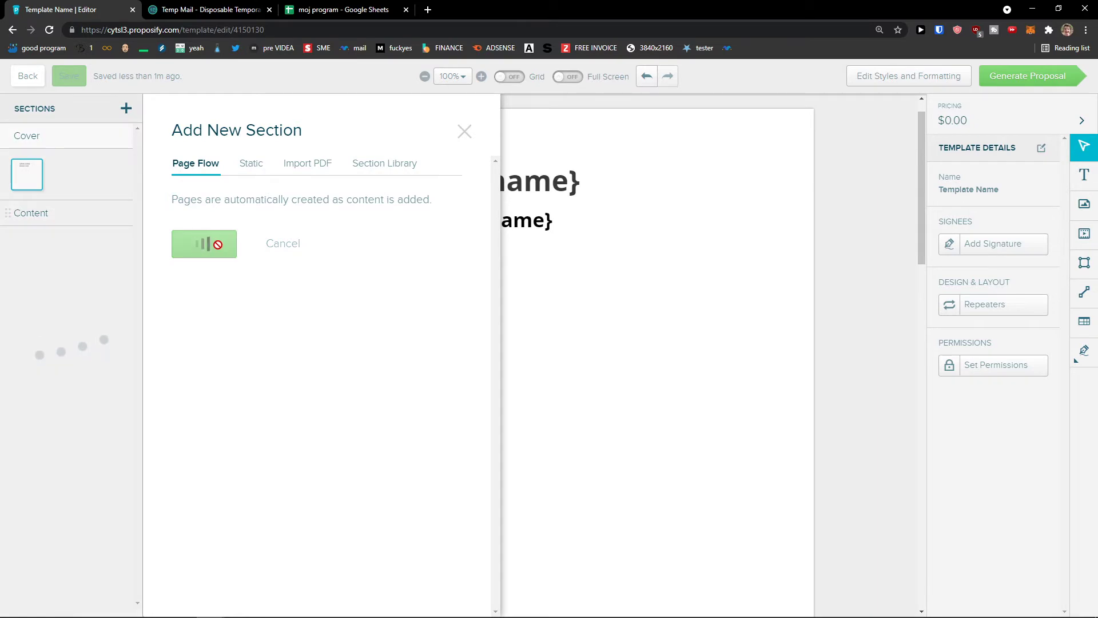
click(50, 146)
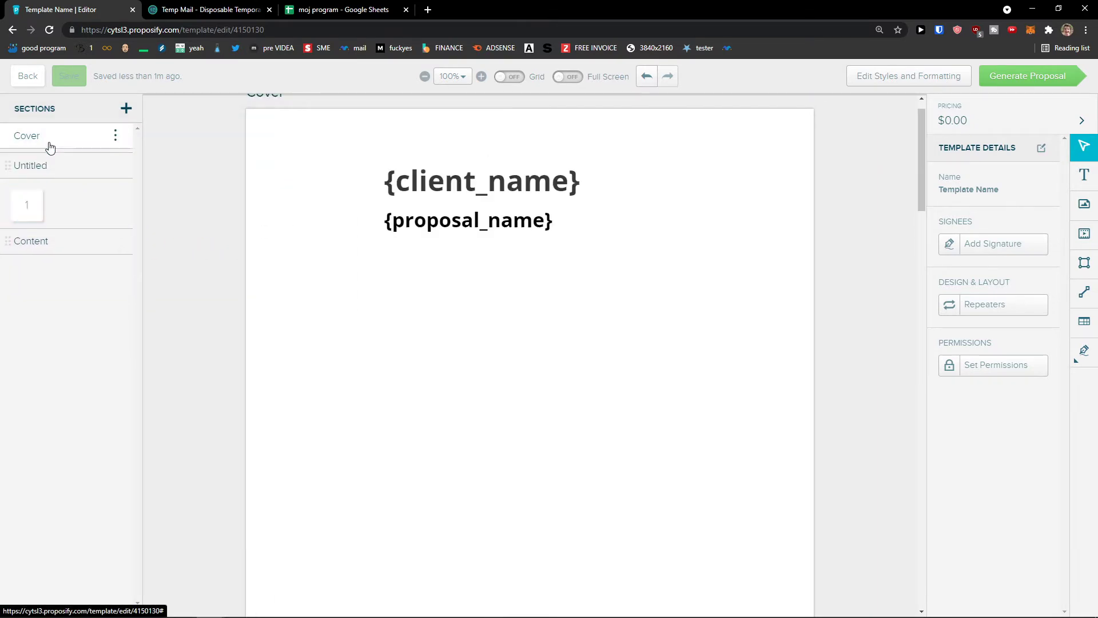
click(64, 221)
click(40, 240)
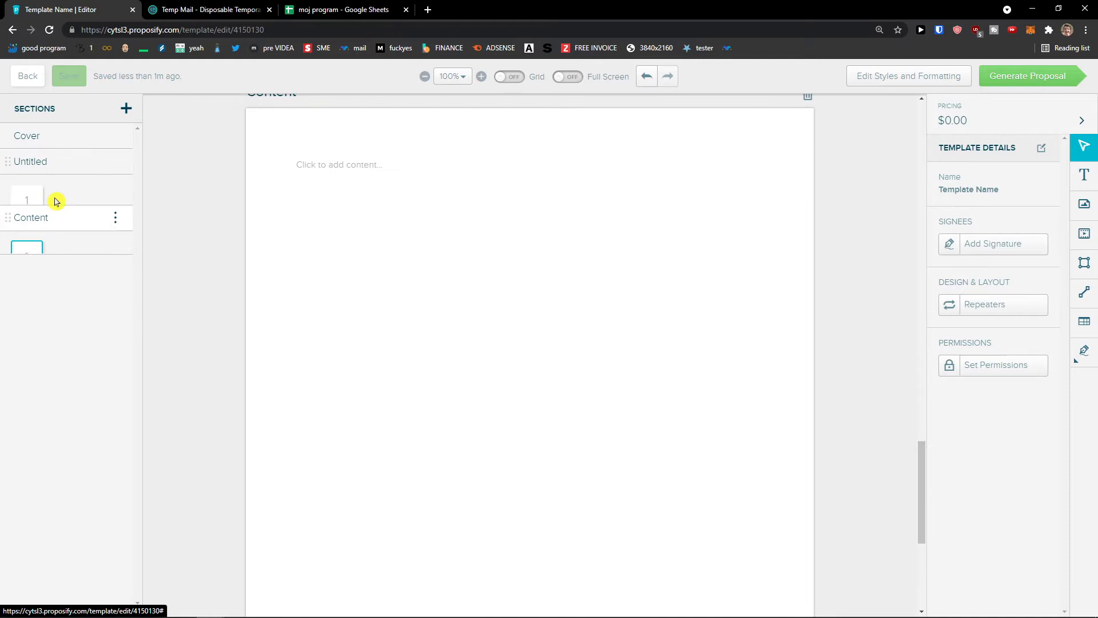
click(53, 144)
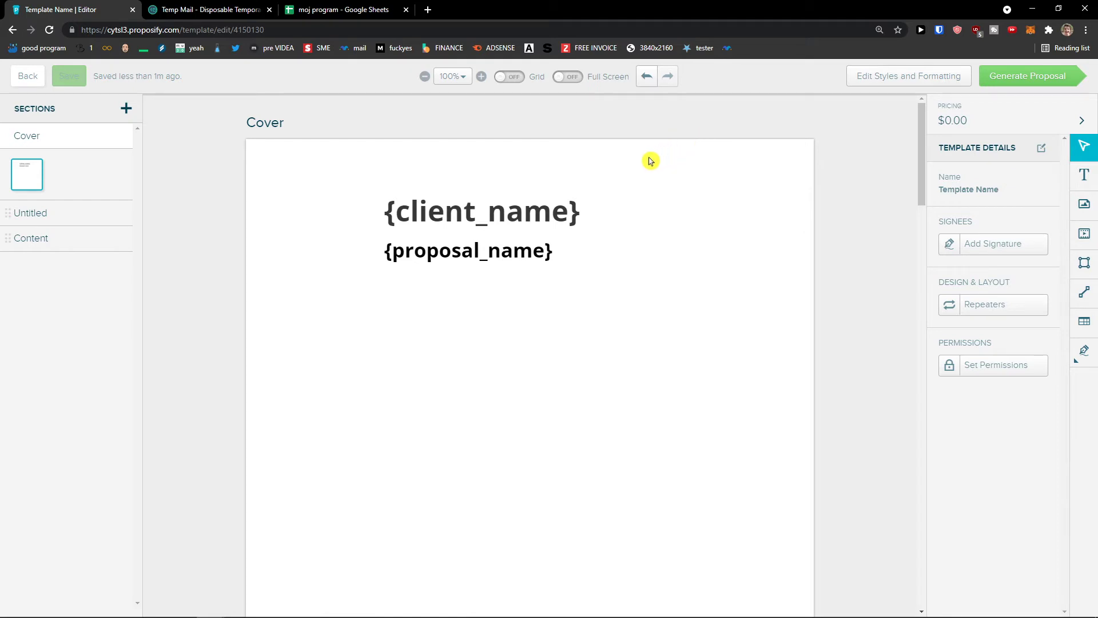
Turn on Use manual total and set the Proposal Value to 10000.
click(979, 120)
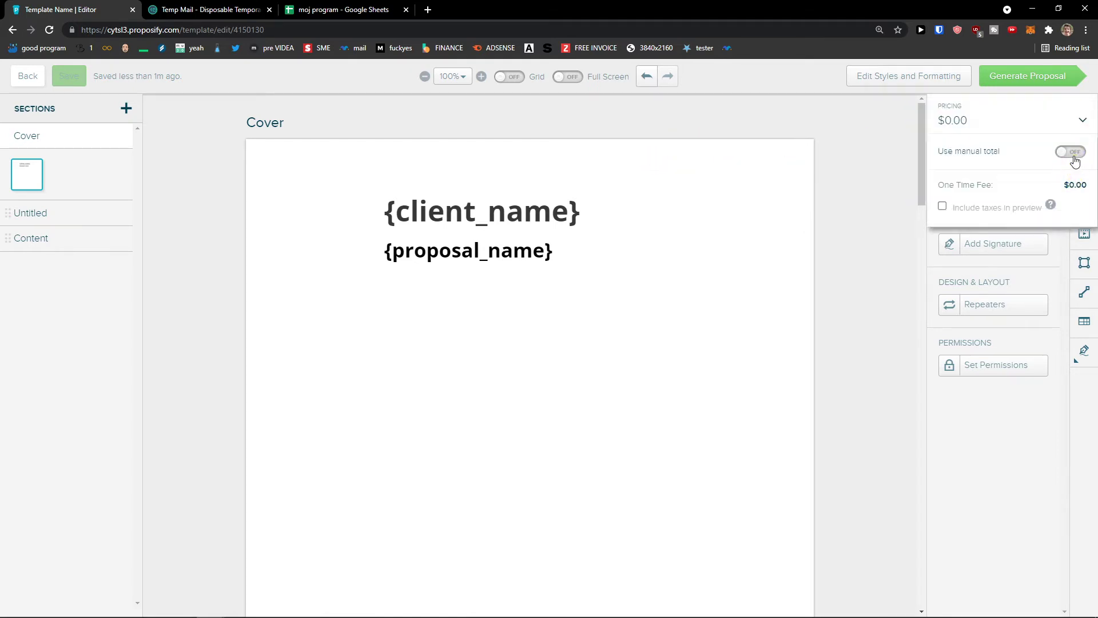
click(964, 127)
click(1020, 124)
click(1071, 154)
click(1073, 185)
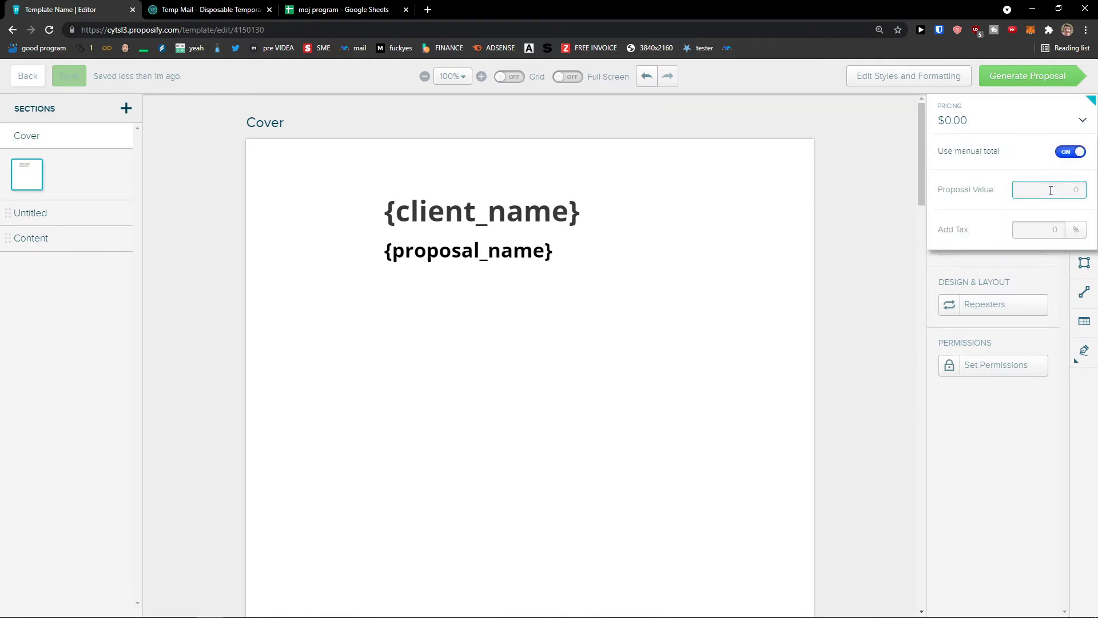
click(1042, 386)
click(883, 184)
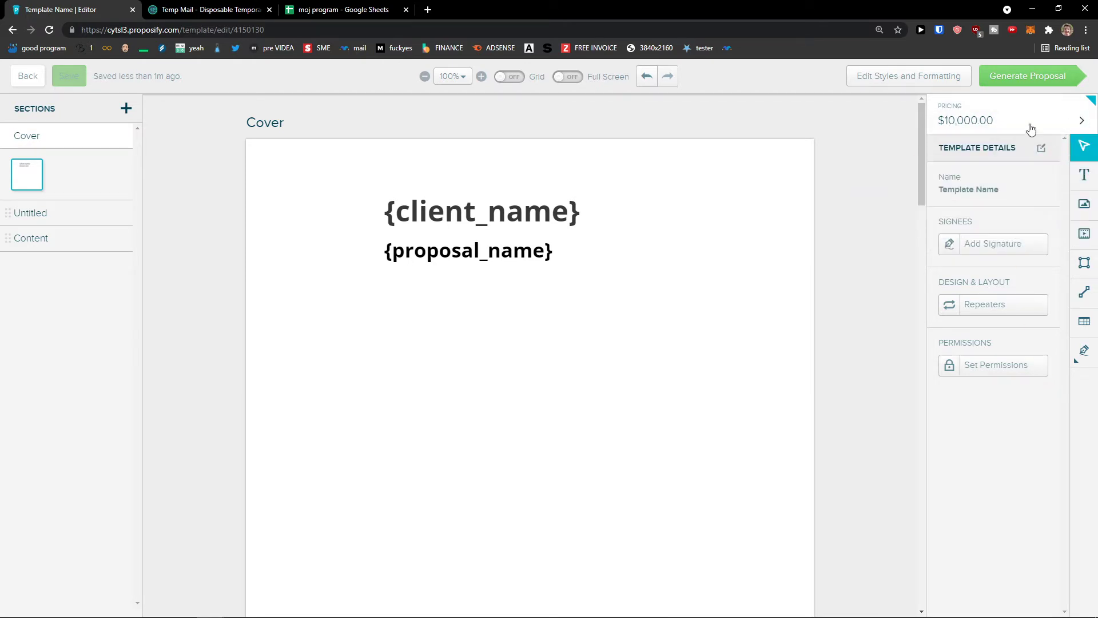
Edit the template name field, deleting a stray % so it reads Template Name.
double_click(989, 197)
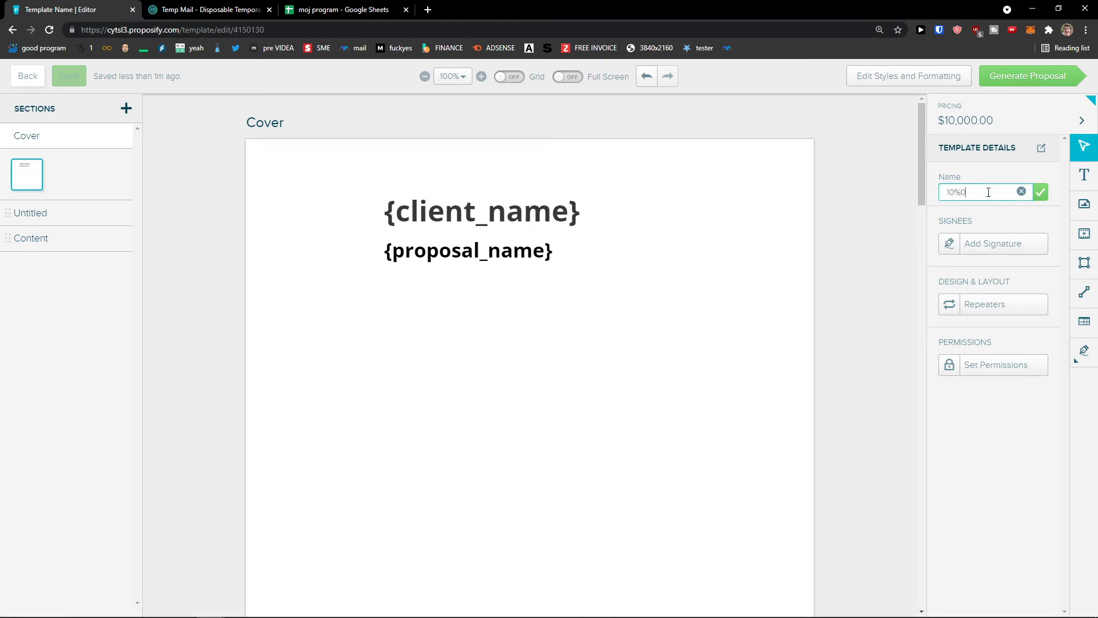
key(ctrl+plus)
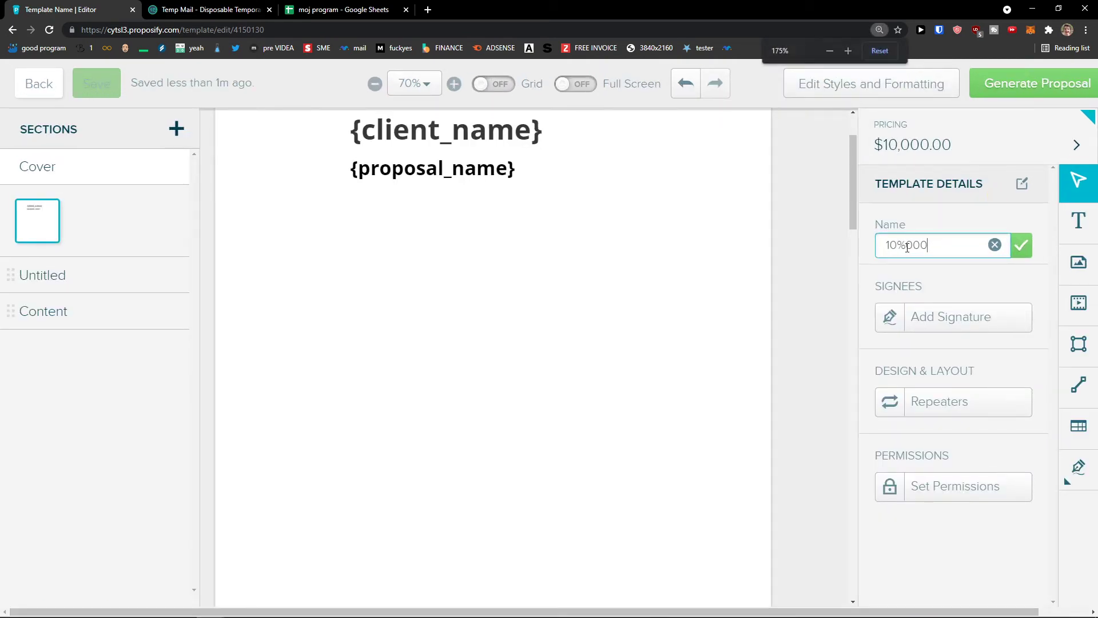
key(BackSpace)
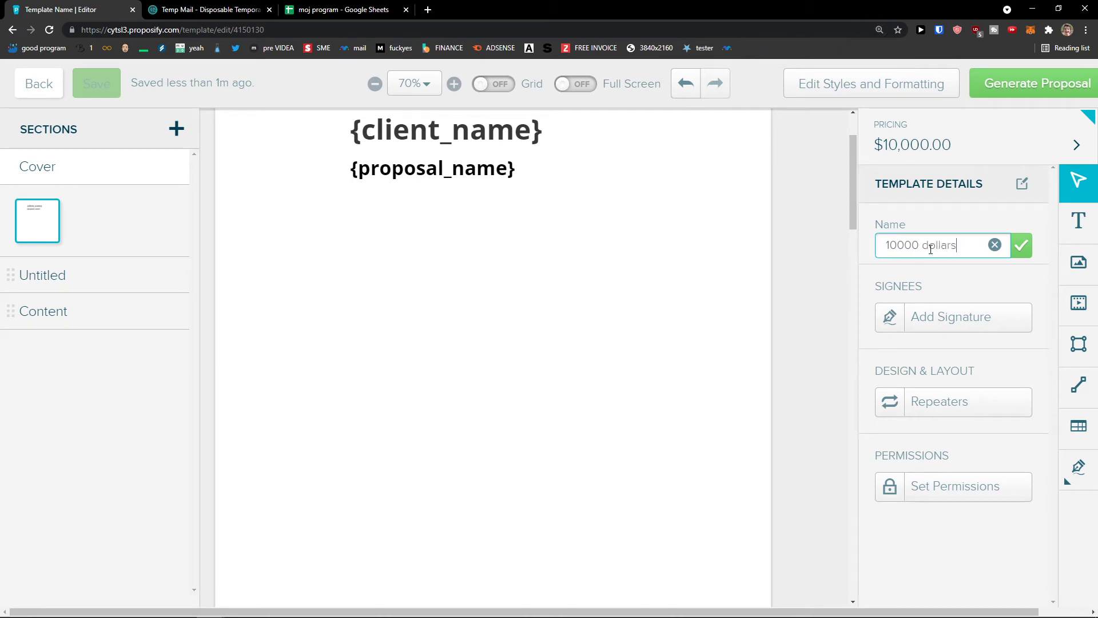
click(977, 275)
click(1072, 235)
Try placing a signature field on the Cover page, then dismiss the warning.
click(1078, 181)
key(ctrl+minus)
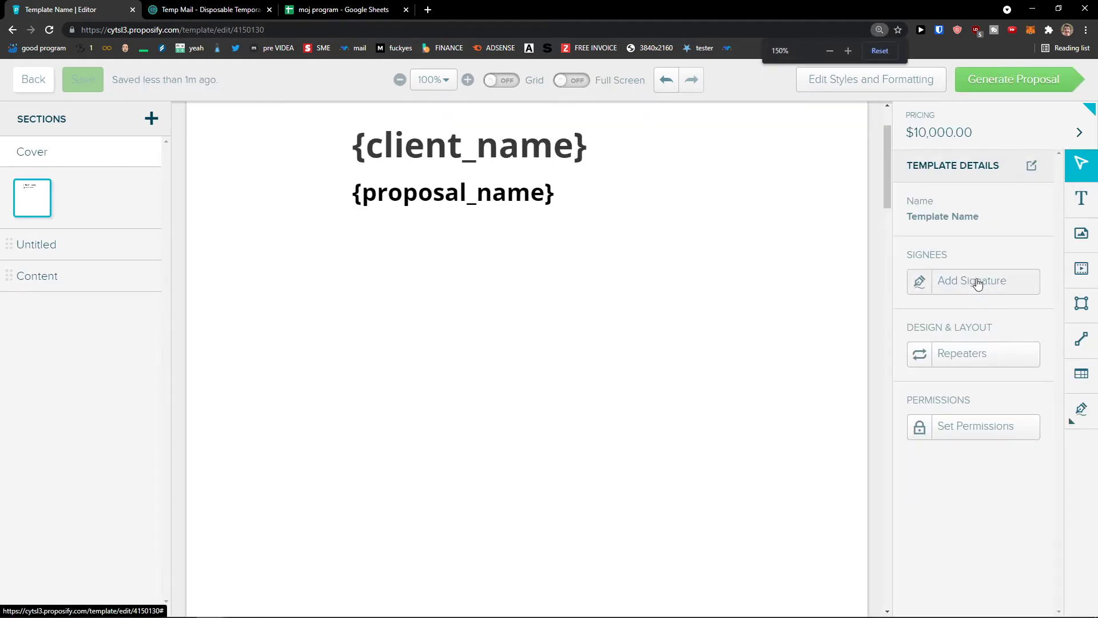
click(976, 282)
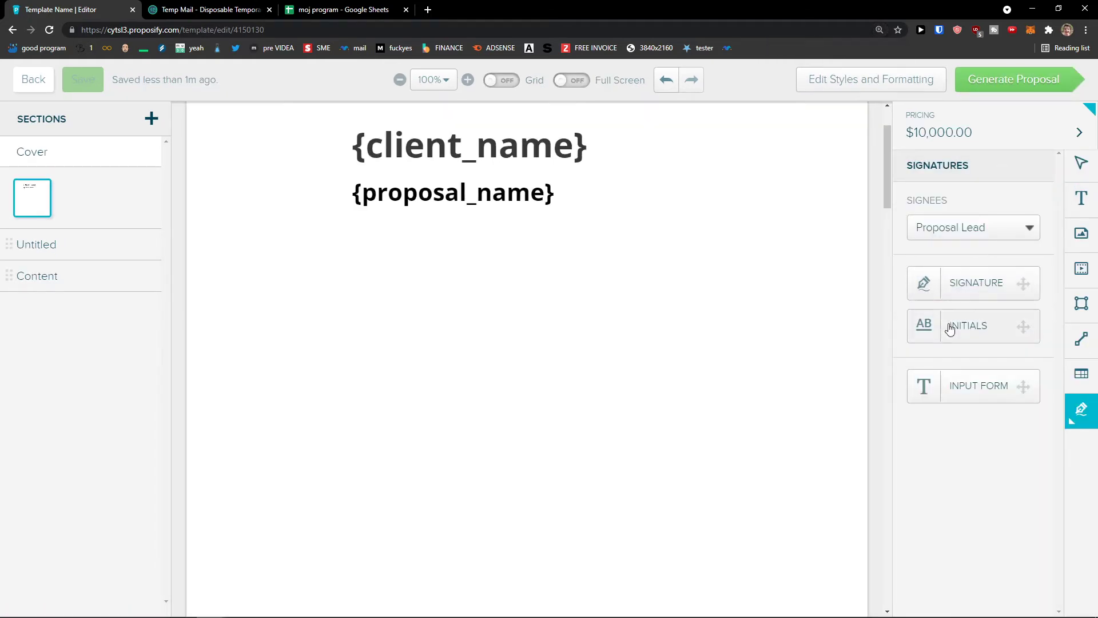
mouse_move(1002, 291)
mouse_down()
mouse_move(817, 315)
mouse_move(404, 458)
mouse_move(488, 458)
mouse_up()
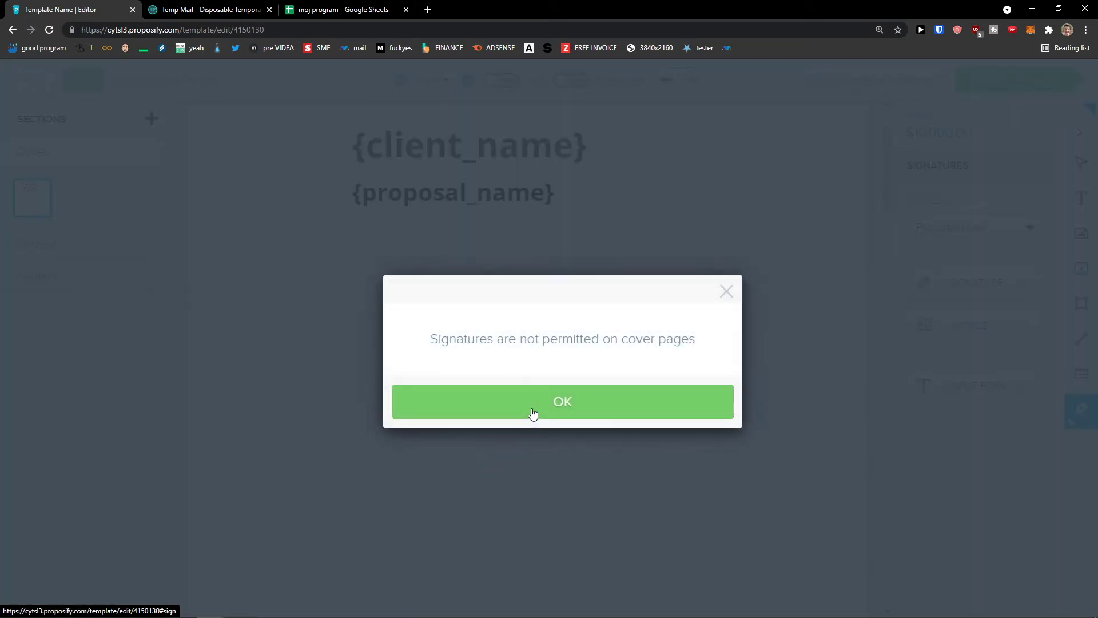
click(532, 413)
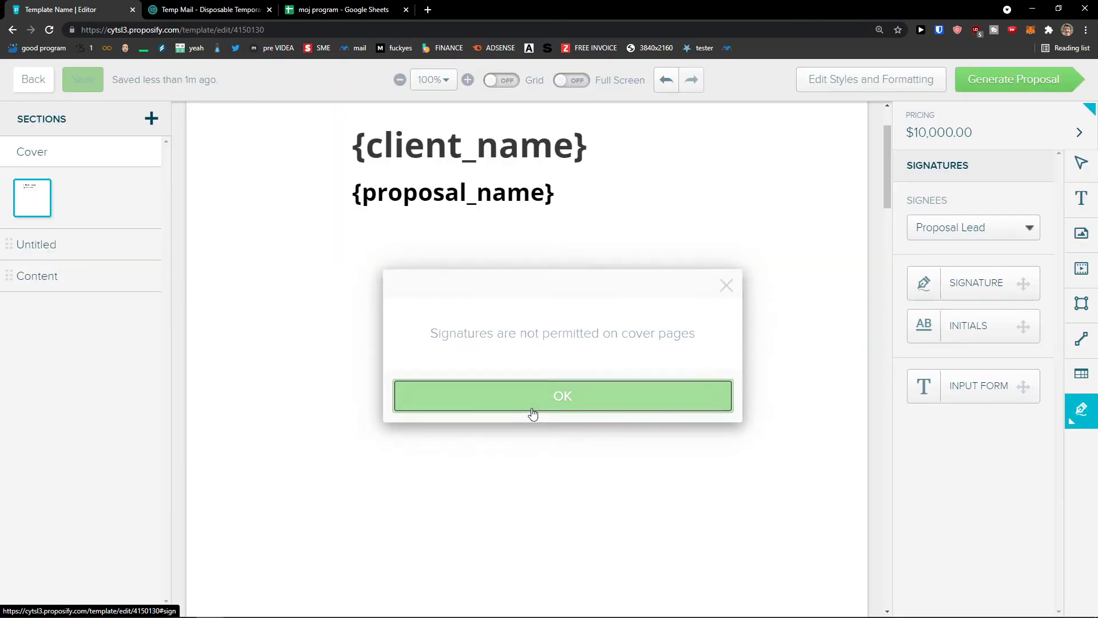
Place a Default Contact signature field on the left of the Untitled page.
click(84, 252)
drag(910, 299, 397, 384)
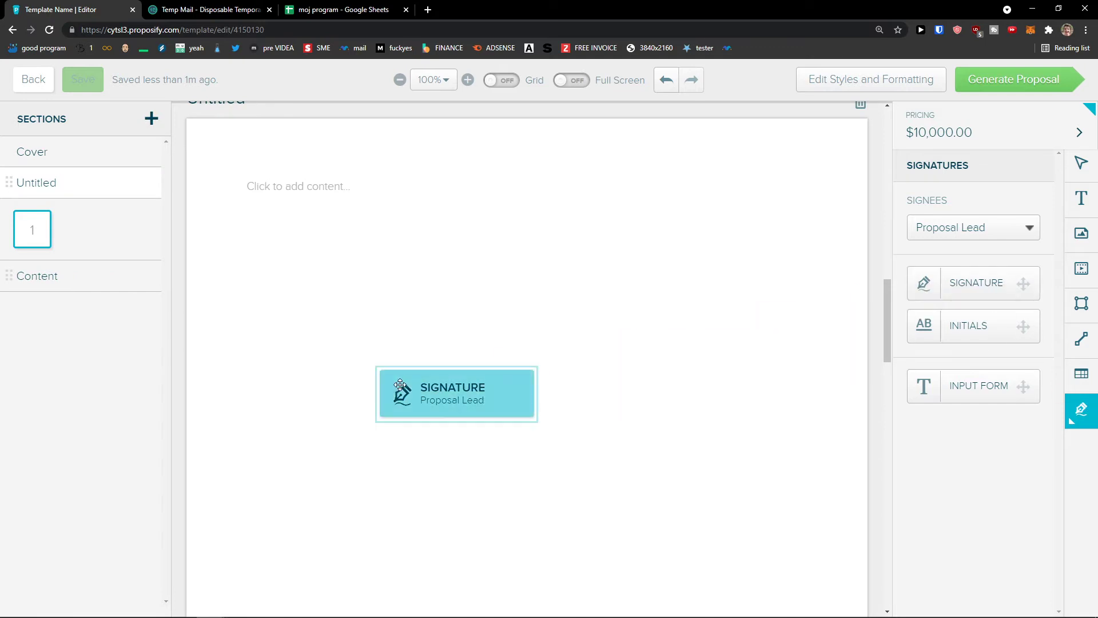
scroll(496, 369, down, 1)
mouse_move(518, 360)
mouse_down()
mouse_move(564, 501)
mouse_move(566, 480)
mouse_move(522, 382)
mouse_move(571, 411)
mouse_move(547, 395)
mouse_up()
scroll(563, 483, down, 7)
scroll(565, 486, down, 4)
scroll(566, 480, up, 3)
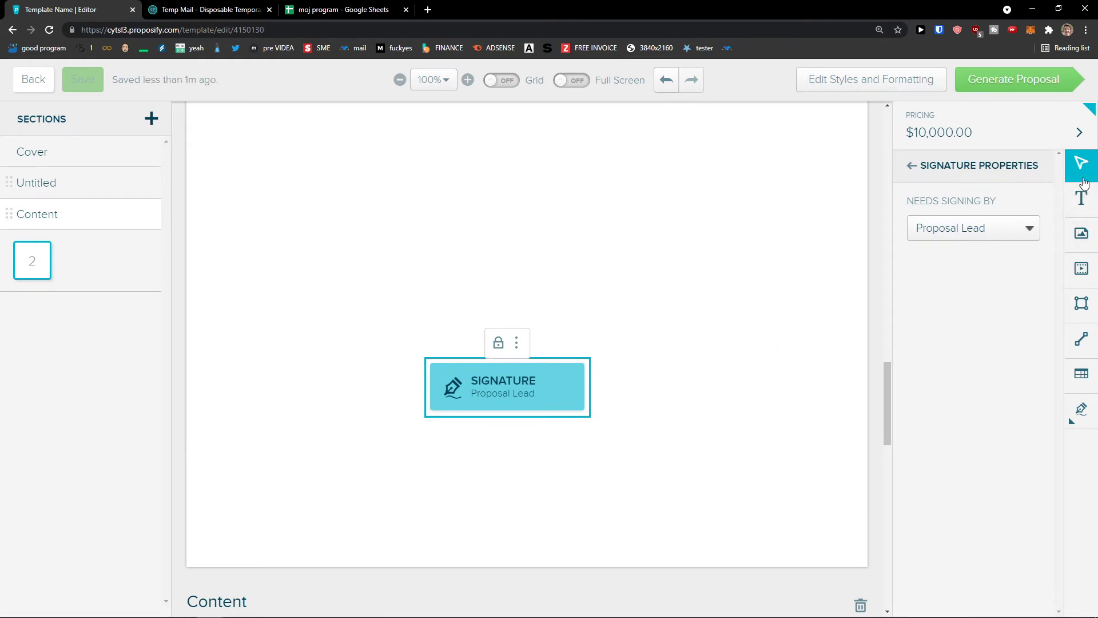
click(936, 232)
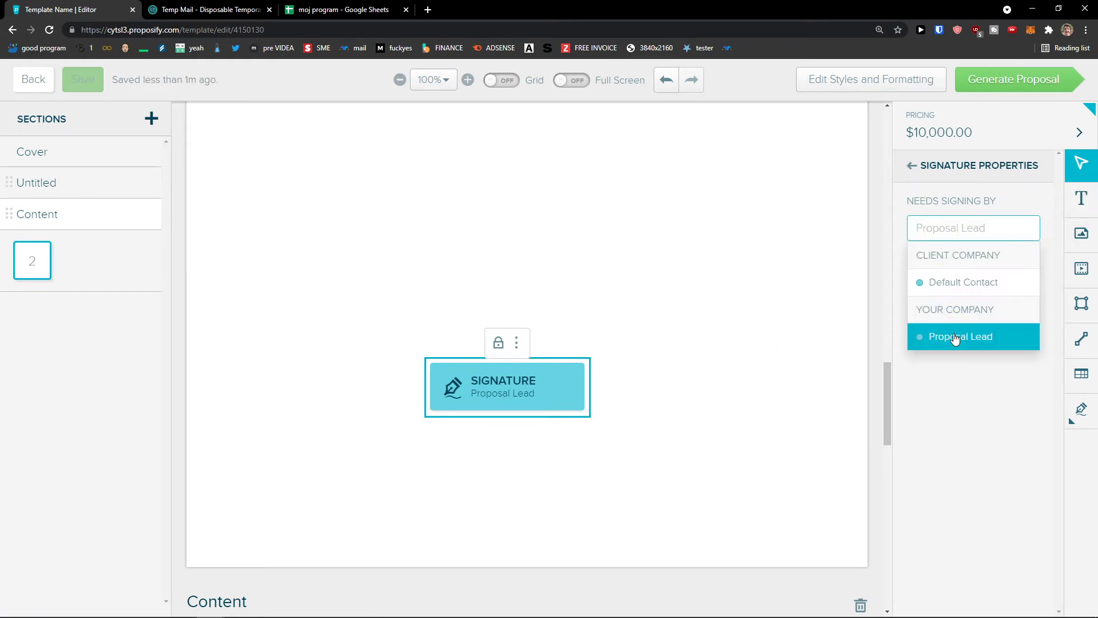
click(964, 286)
drag(502, 393, 378, 404)
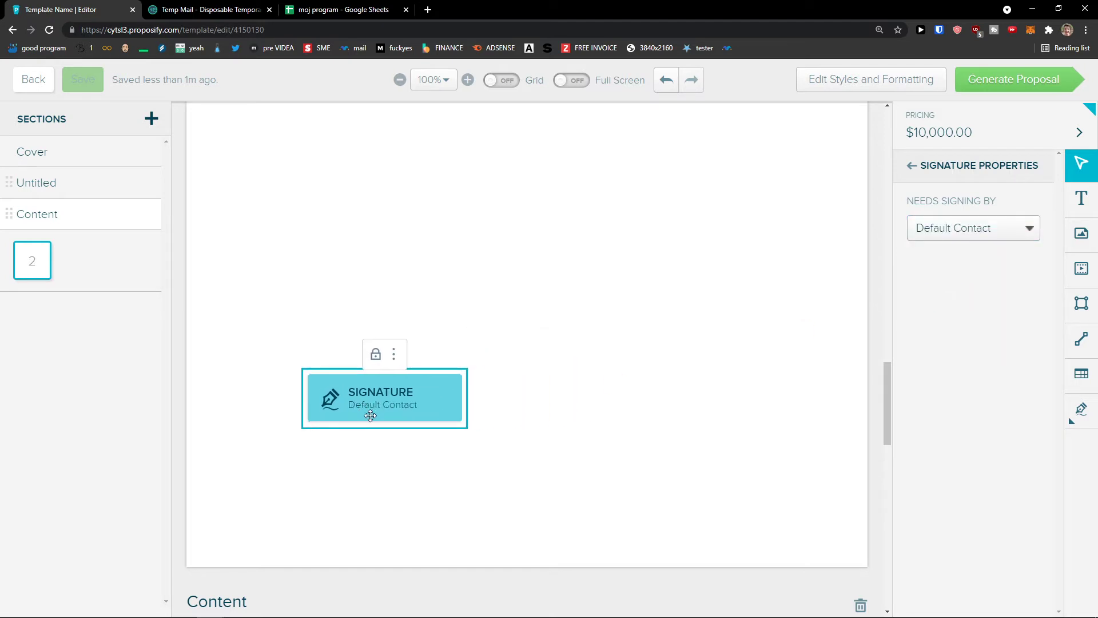
click(970, 231)
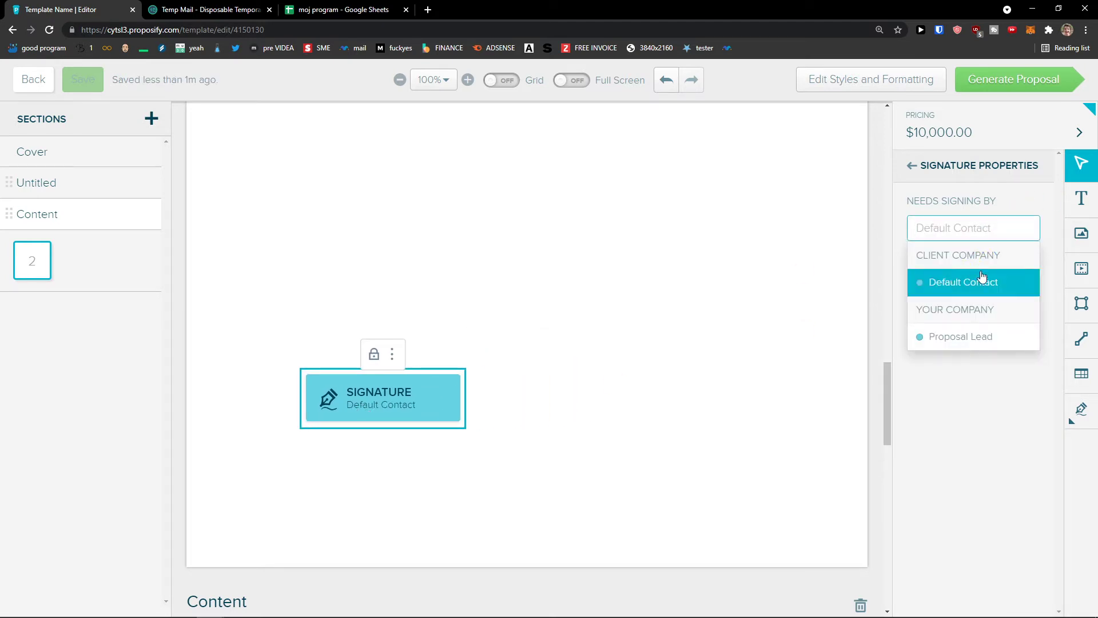
click(908, 175)
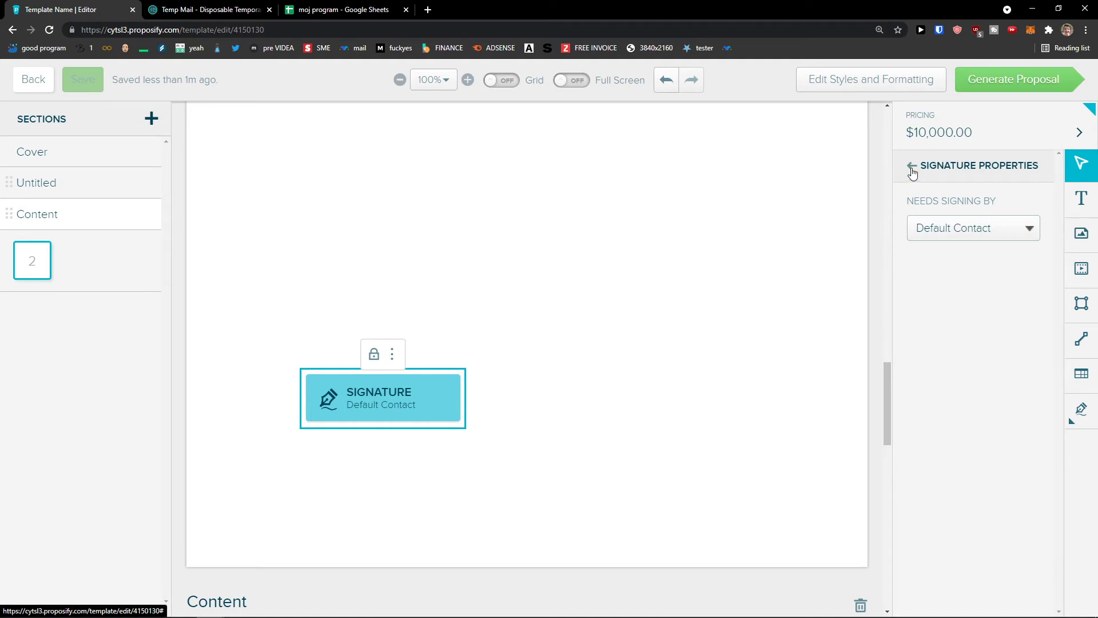
click(911, 169)
Add a Default Contact initials field below that signature.
mouse_move(992, 326)
mouse_down()
mouse_move(429, 404)
mouse_move(389, 338)
mouse_move(382, 469)
mouse_up()
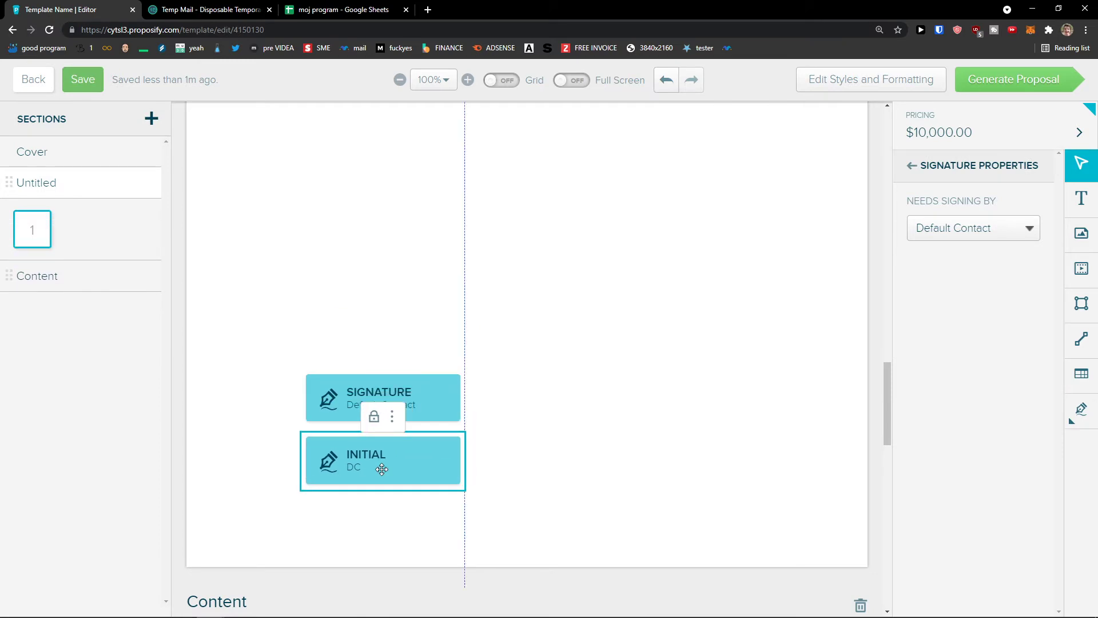
click(944, 233)
click(957, 256)
click(950, 235)
click(924, 176)
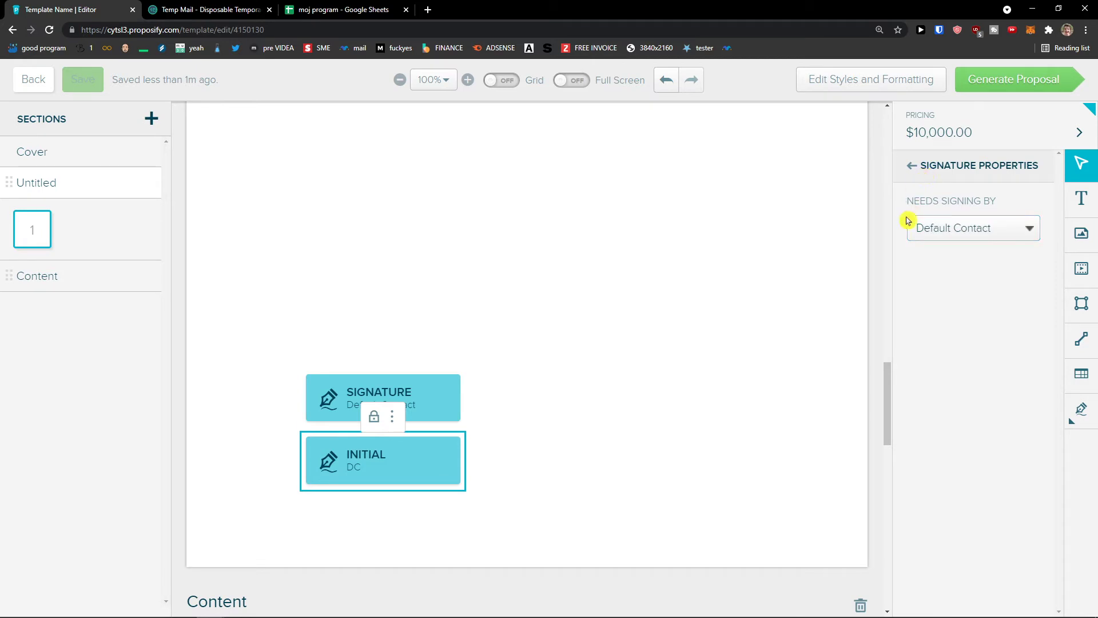
click(910, 169)
Add a Proposal Lead signature field on the right side of the page.
mouse_move(1002, 287)
mouse_down()
mouse_move(684, 397)
mouse_move(672, 416)
mouse_up()
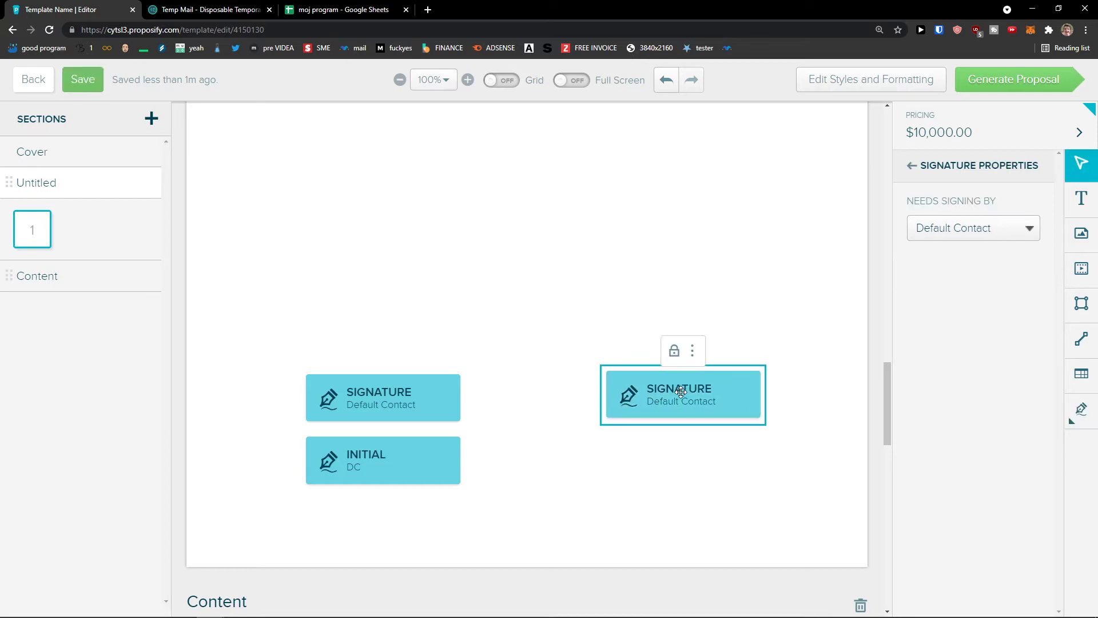
click(1011, 218)
click(980, 329)
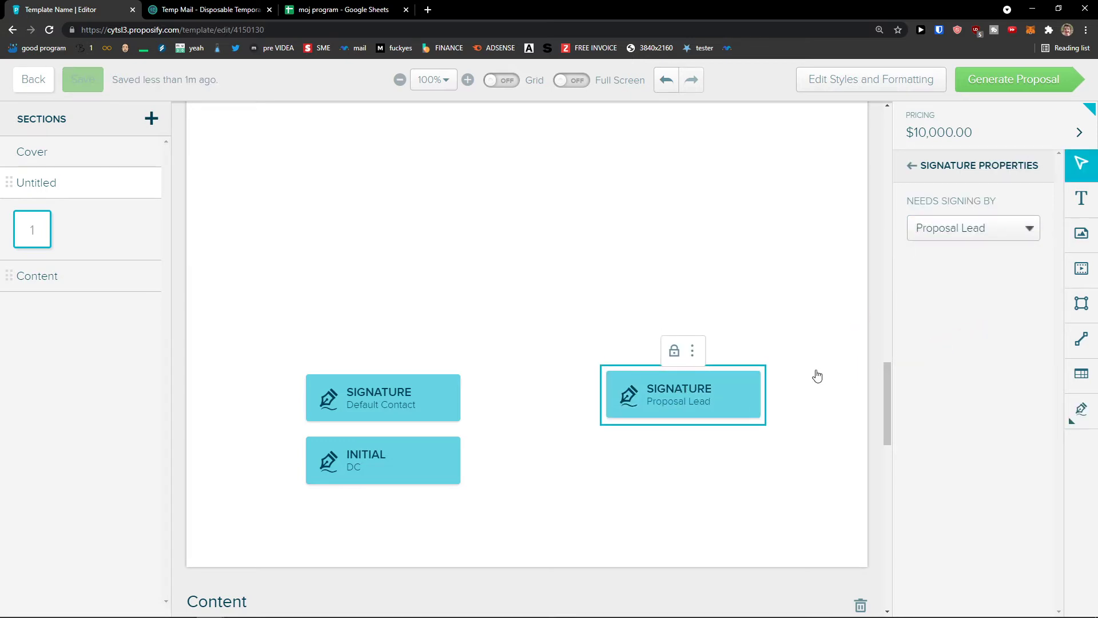
click(823, 374)
drag(713, 396, 713, 398)
click(909, 168)
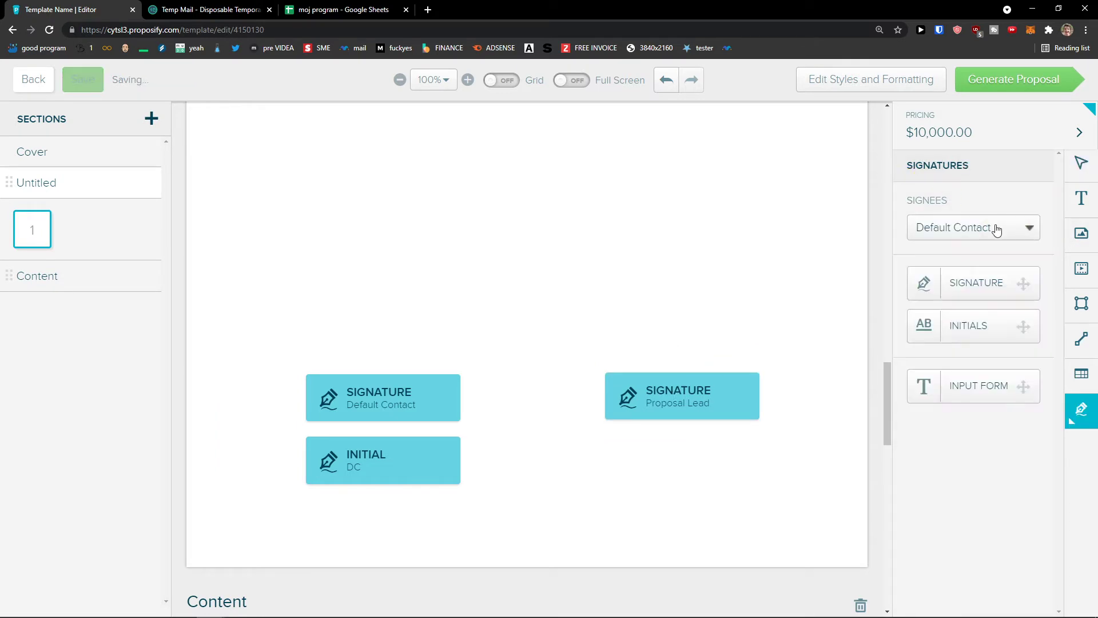
Add a Proposal Lead initials field below the Proposal Lead signature.
drag(980, 326, 676, 460)
click(1001, 234)
click(961, 344)
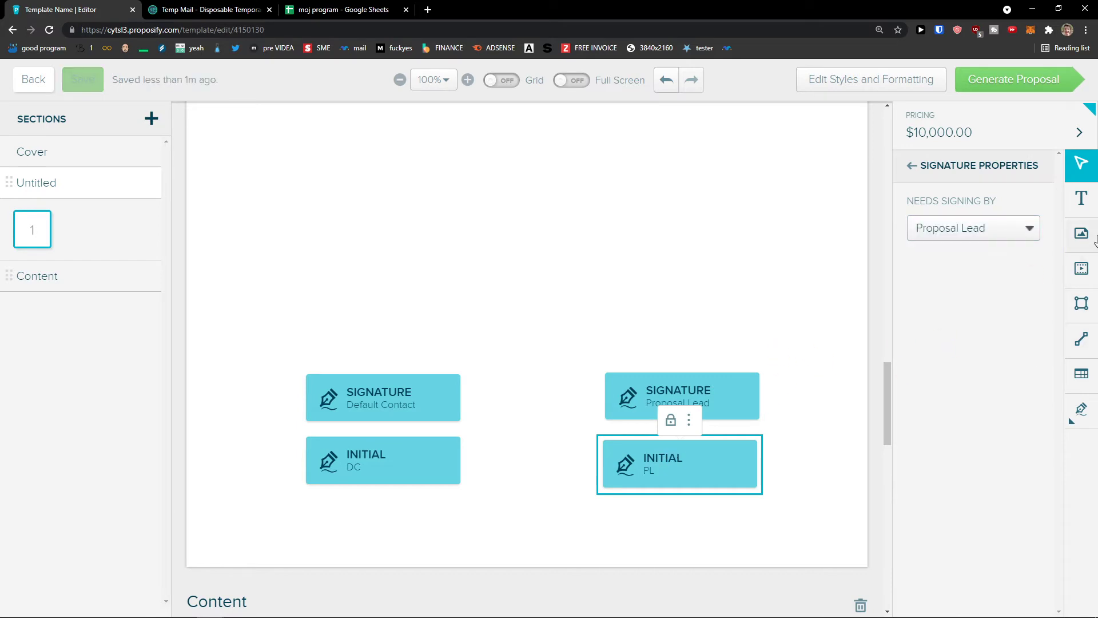
click(1081, 198)
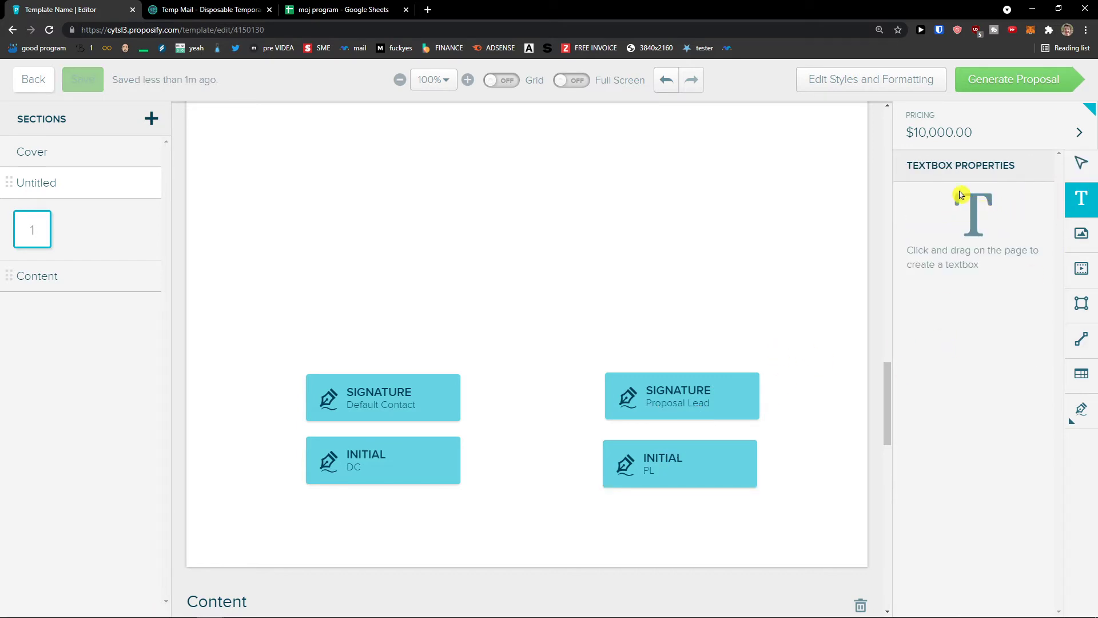
Add two test textboxes to the page, then delete both.
click(592, 300)
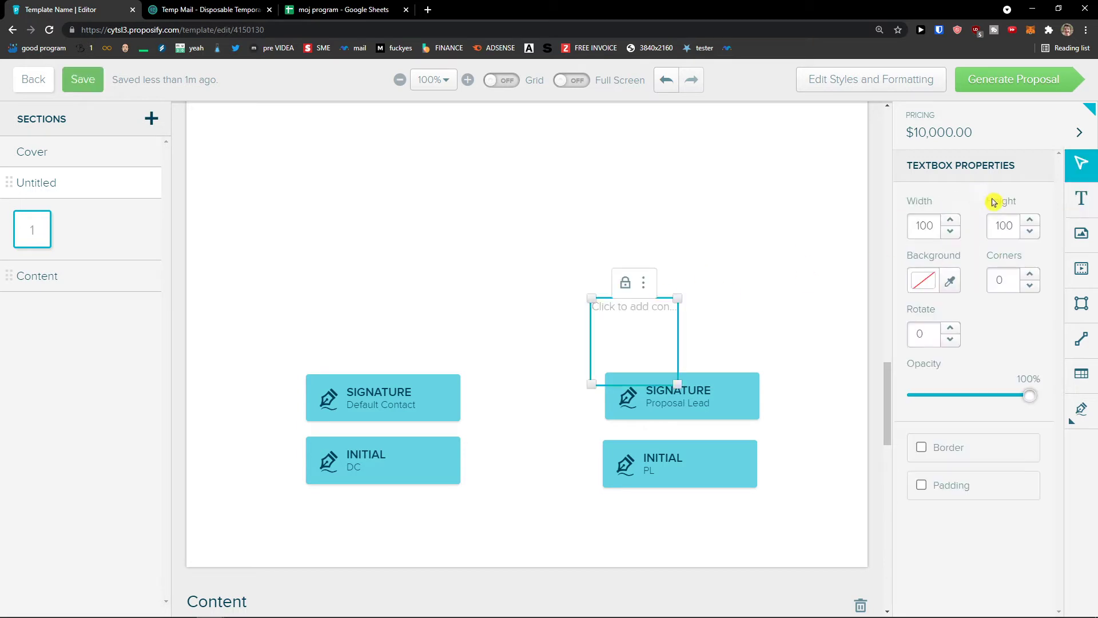
click(1078, 212)
click(650, 299)
drag(615, 310, 376, 301)
click(647, 309)
click(398, 295)
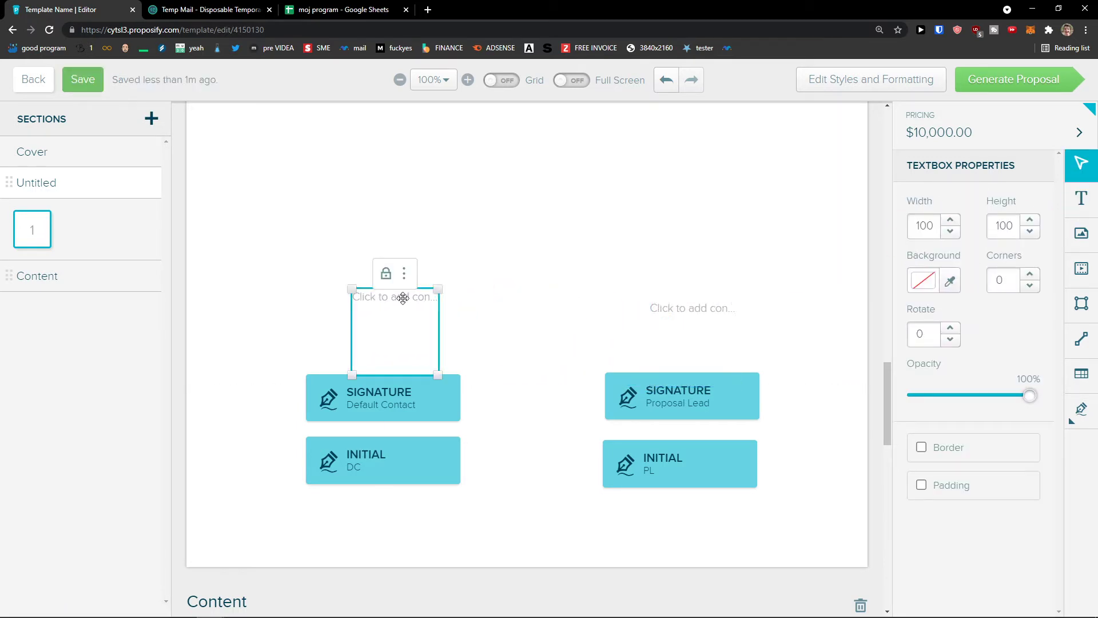
click(657, 309)
click(702, 283)
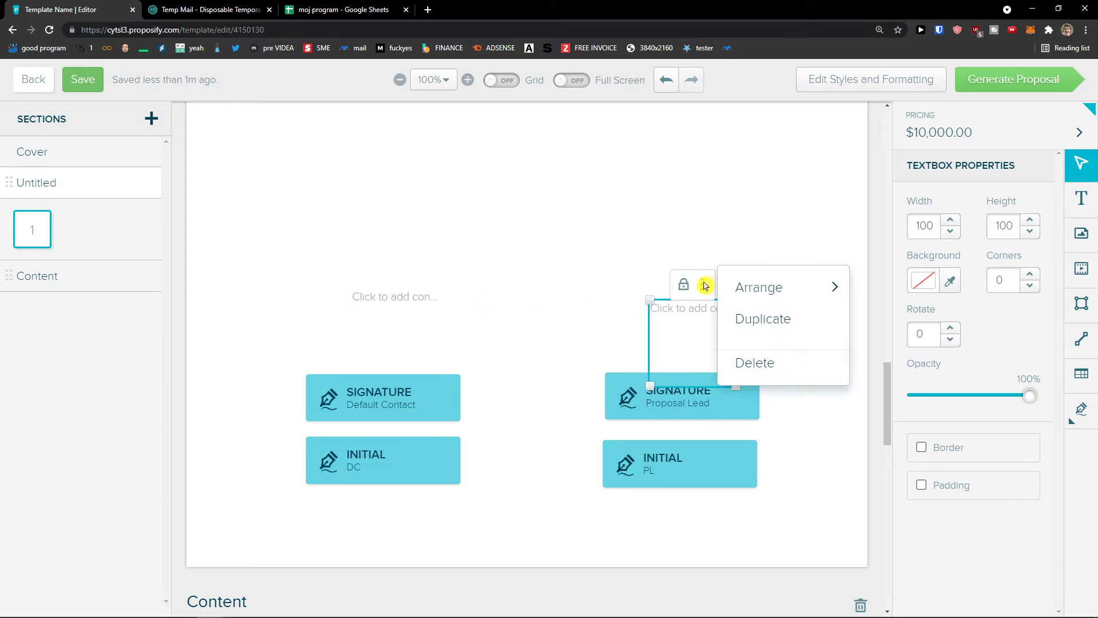
click(779, 362)
click(434, 289)
click(404, 273)
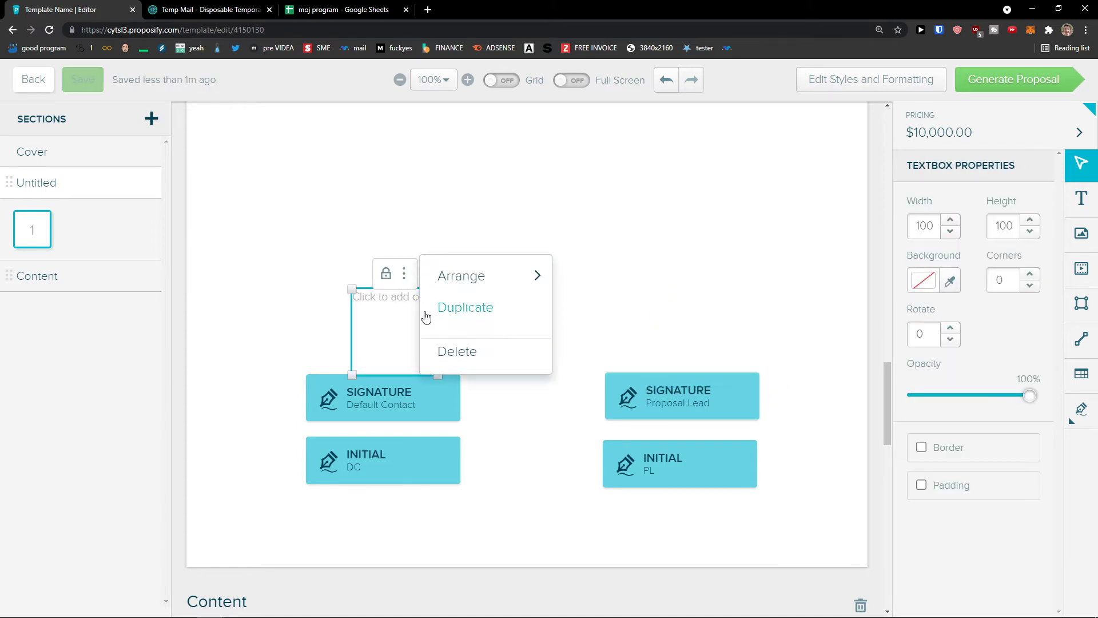
click(452, 351)
Create a textbox above the signature blocks reading 'This is text'.
click(1093, 206)
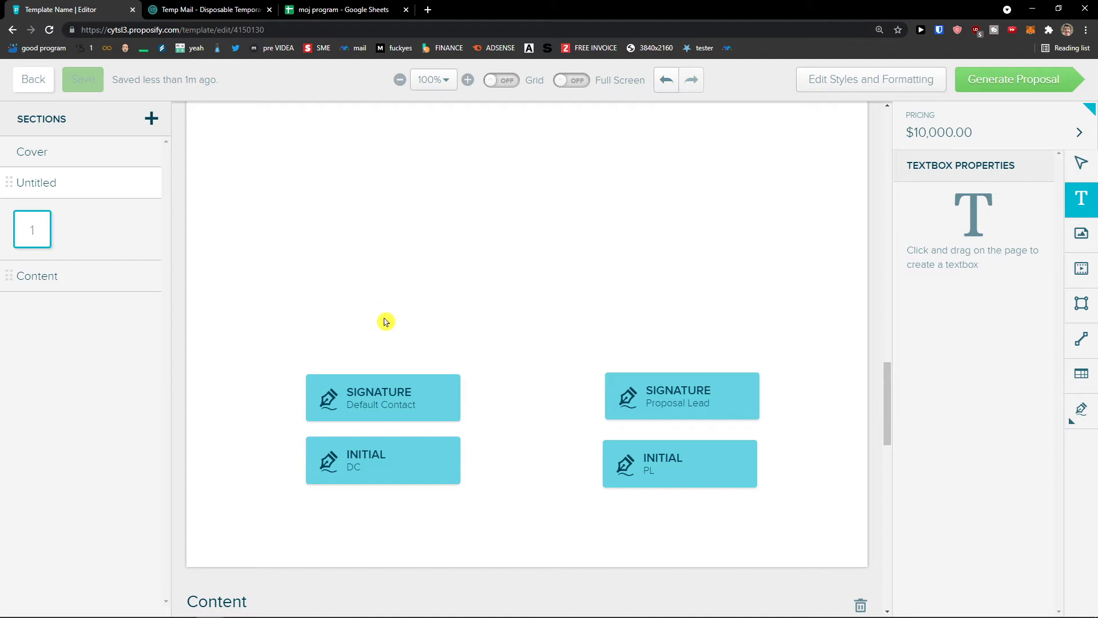
click(408, 349)
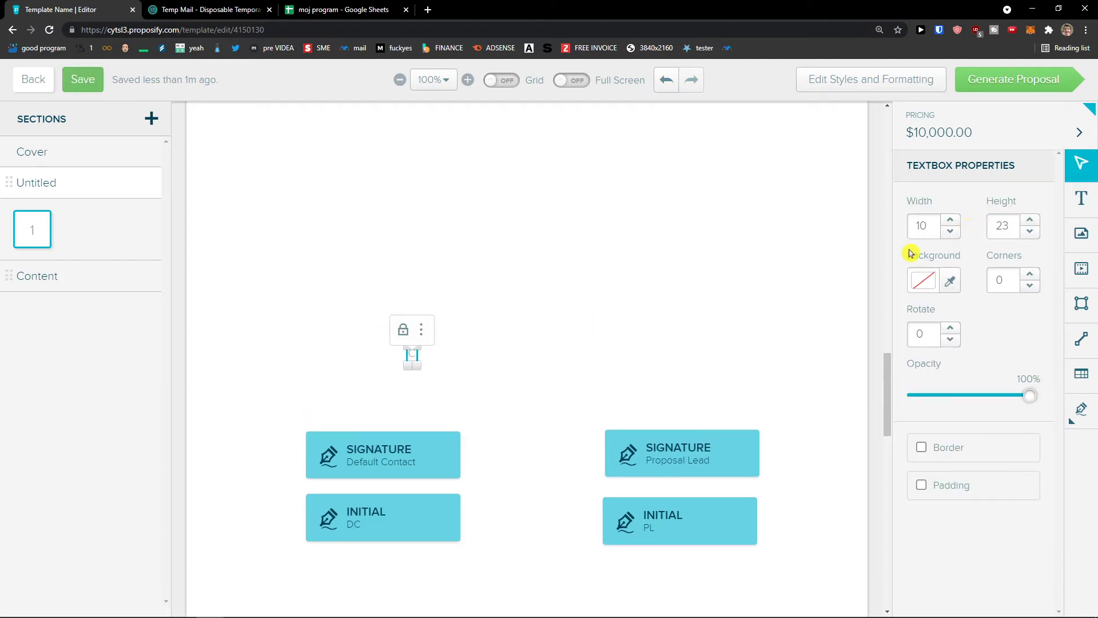
mouse_move(417, 367)
mouse_down()
mouse_move(513, 416)
mouse_move(404, 382)
mouse_move(350, 385)
mouse_move(377, 380)
mouse_up()
click(377, 378)
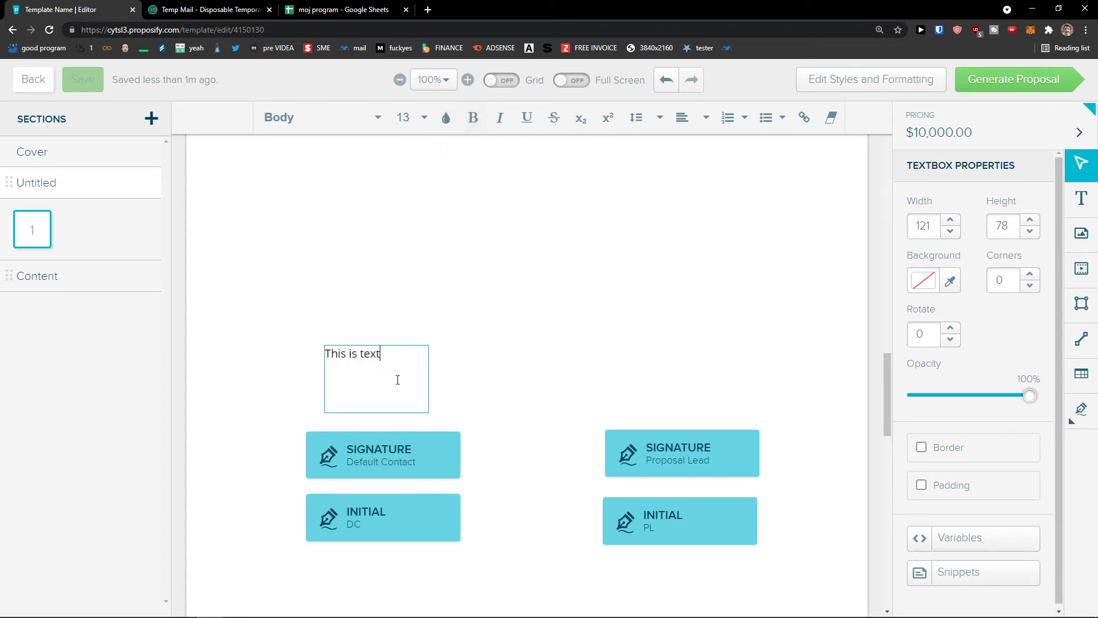
Format 'This is text' as bold at font size 20.
click(424, 117)
scroll(417, 303, down, 1)
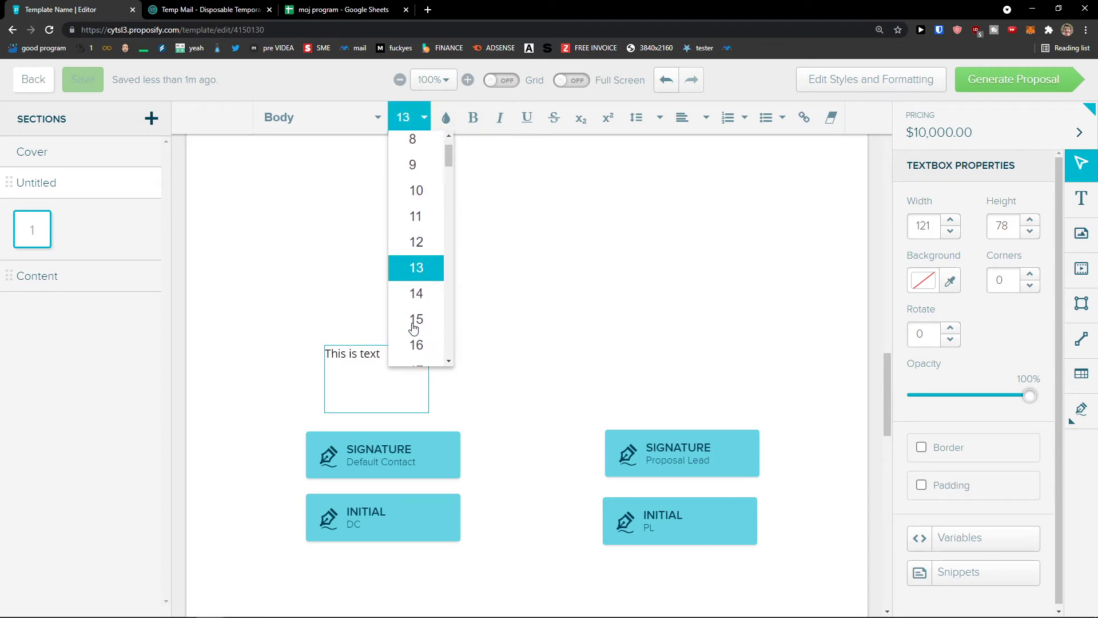
click(417, 343)
click(424, 117)
scroll(420, 228, down, 2)
click(415, 275)
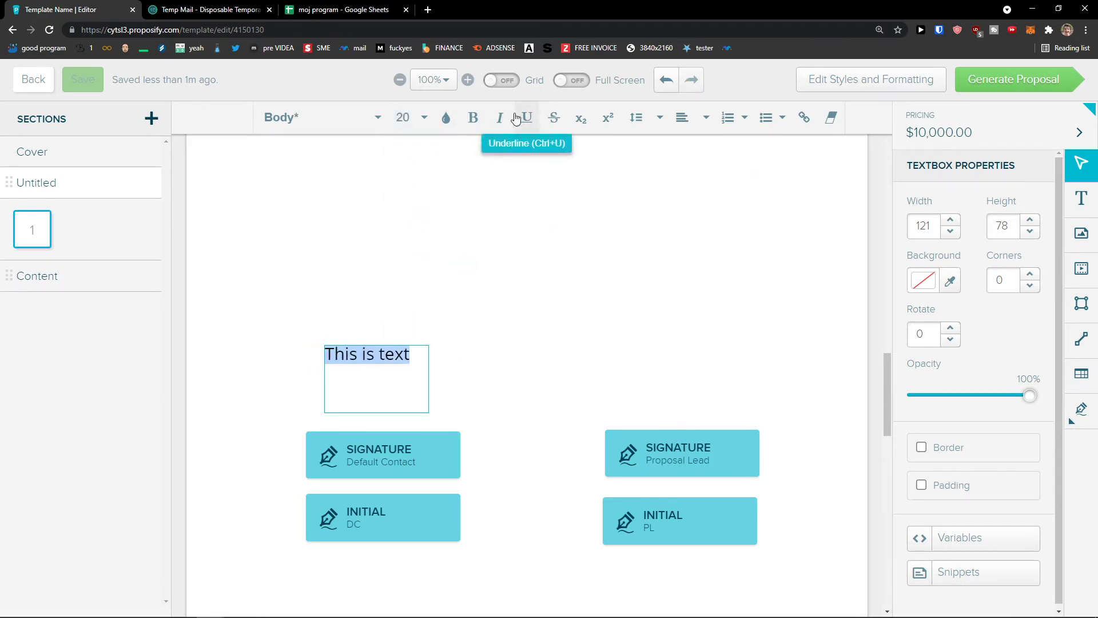
click(472, 117)
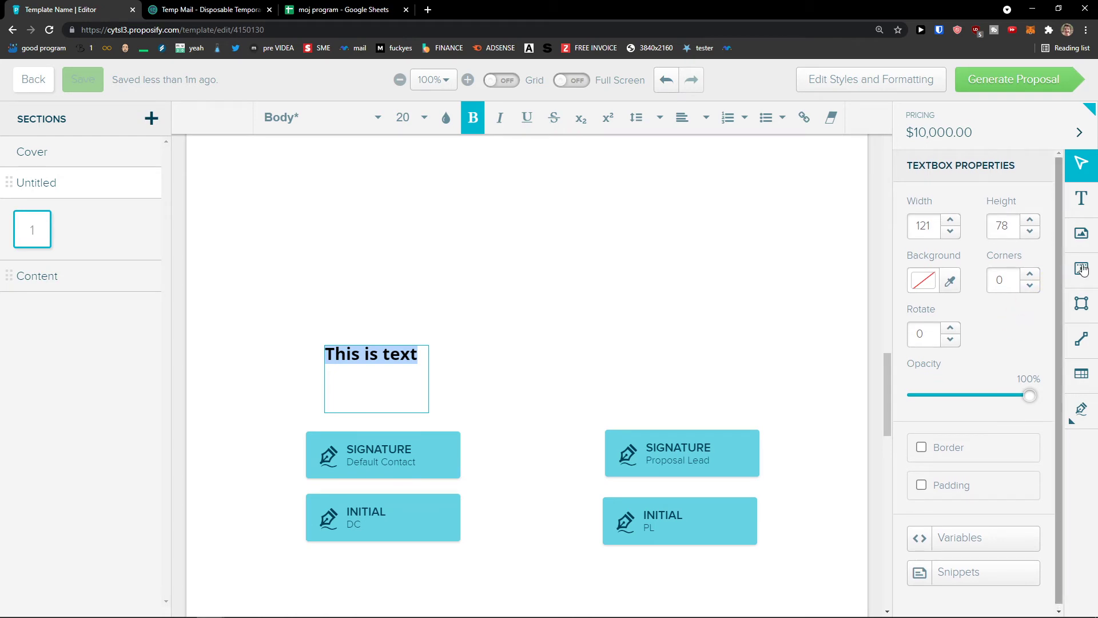
click(1081, 236)
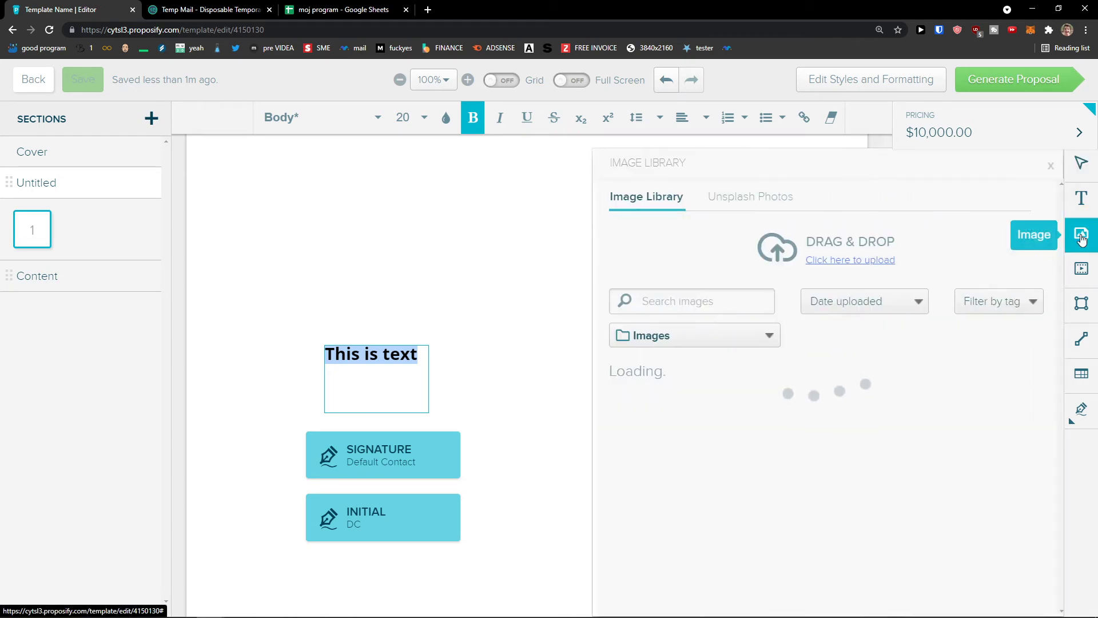
Add a trial video block beside the text with no link, then delete it.
scroll(834, 346, down, 3)
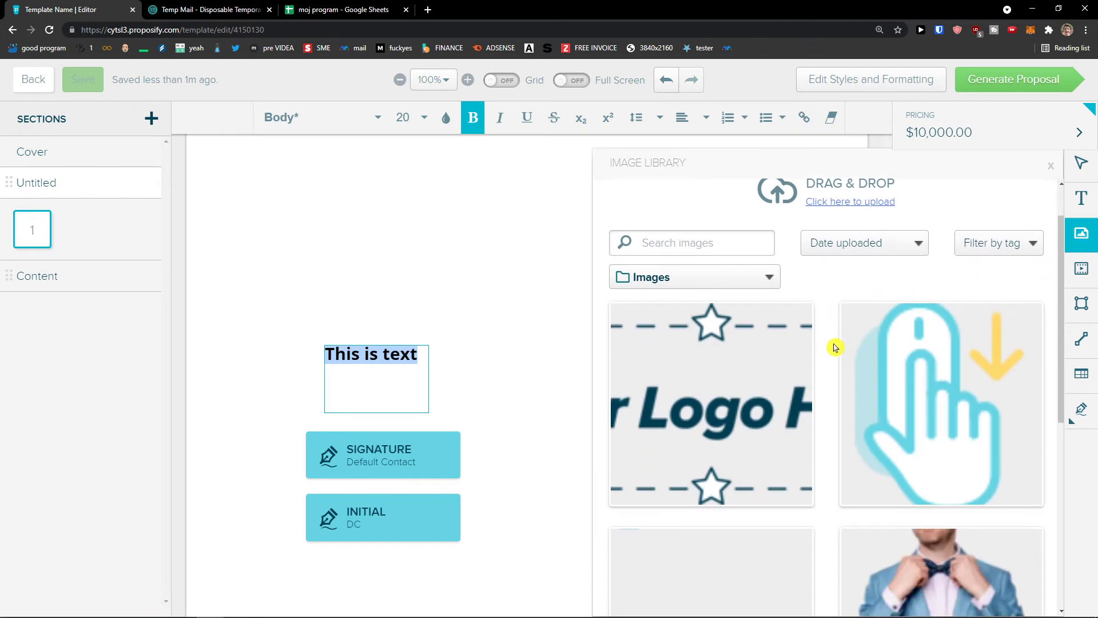
scroll(834, 347, up, 3)
scroll(834, 347, down, 3)
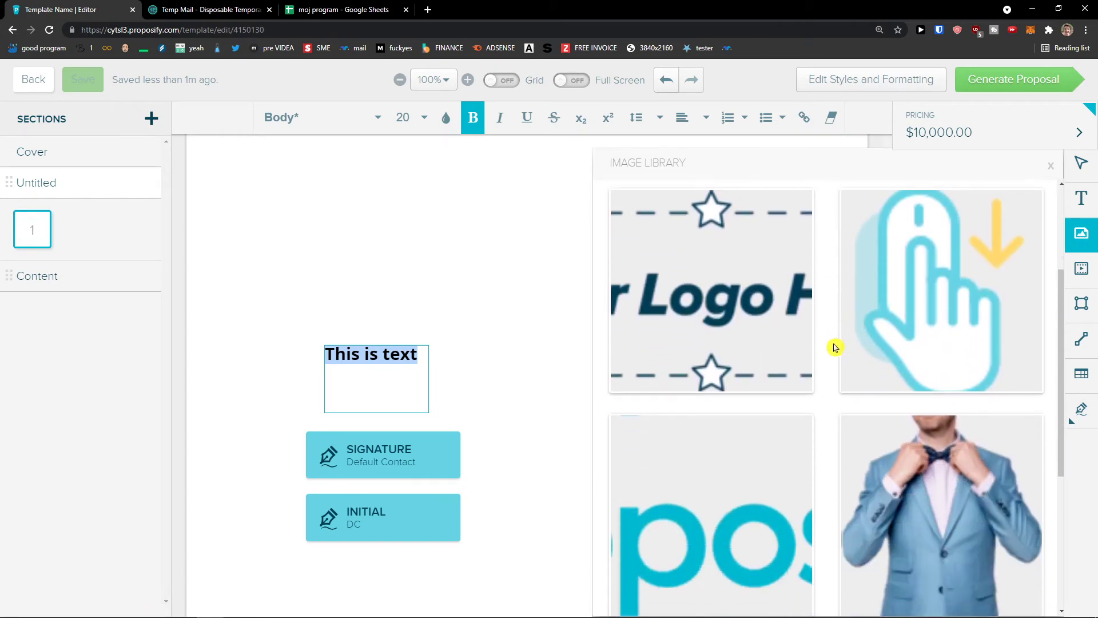
scroll(833, 346, up, 3)
click(1081, 270)
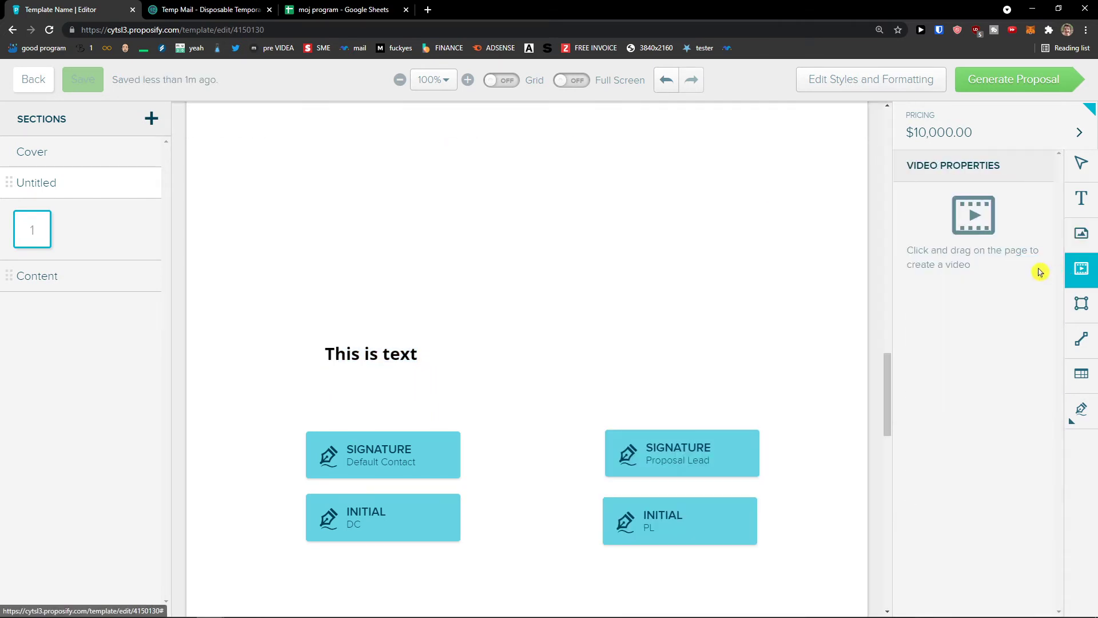
click(686, 355)
drag(744, 389, 669, 272)
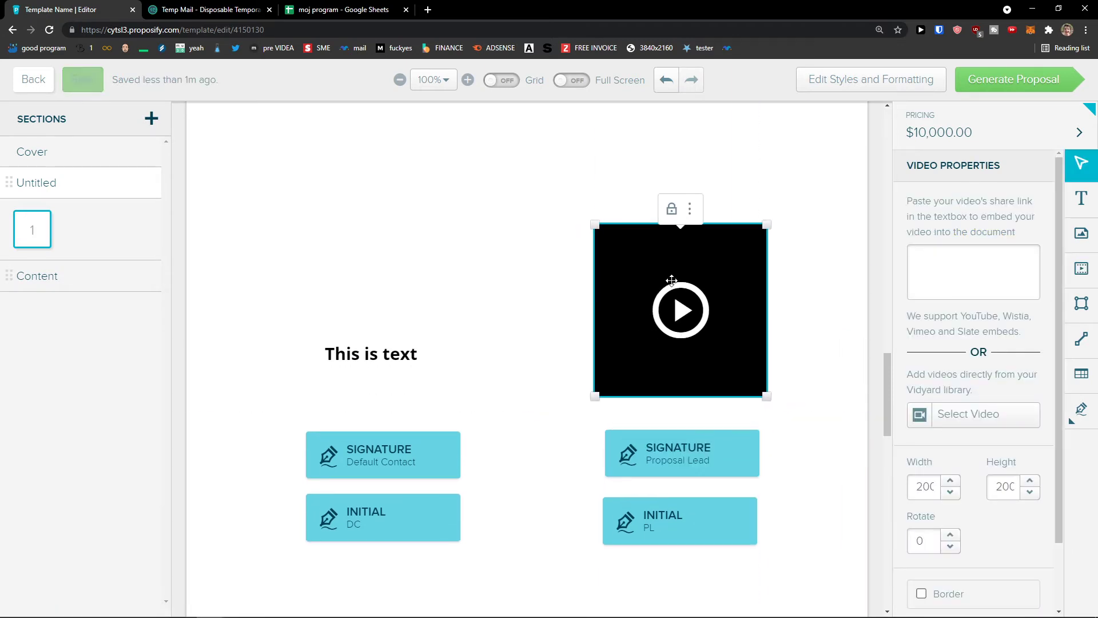
click(707, 250)
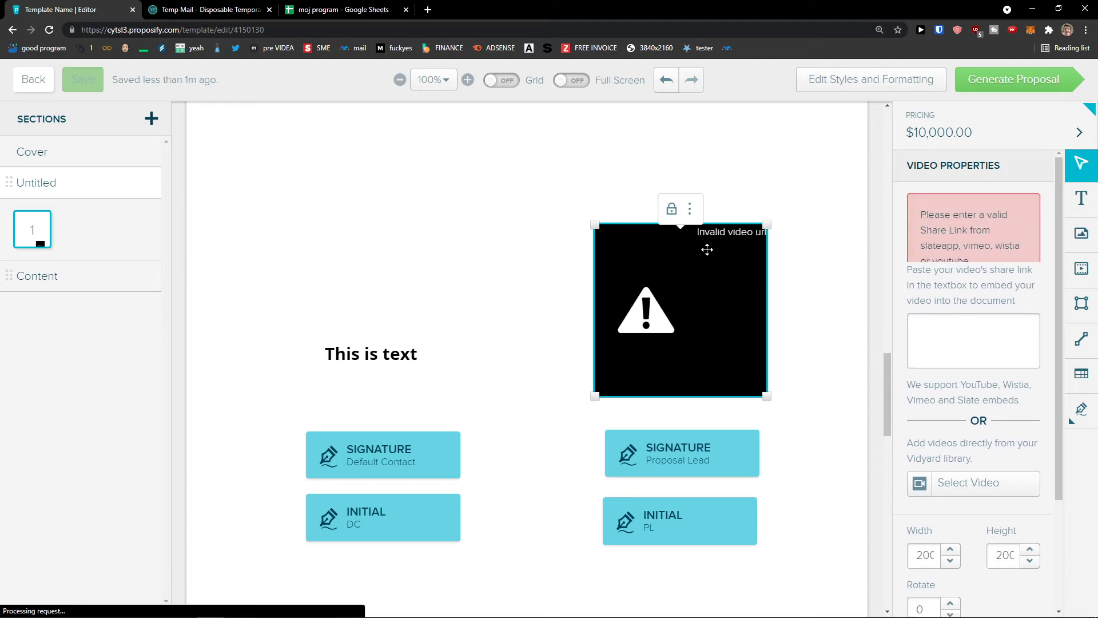
scroll(917, 352, down, 2)
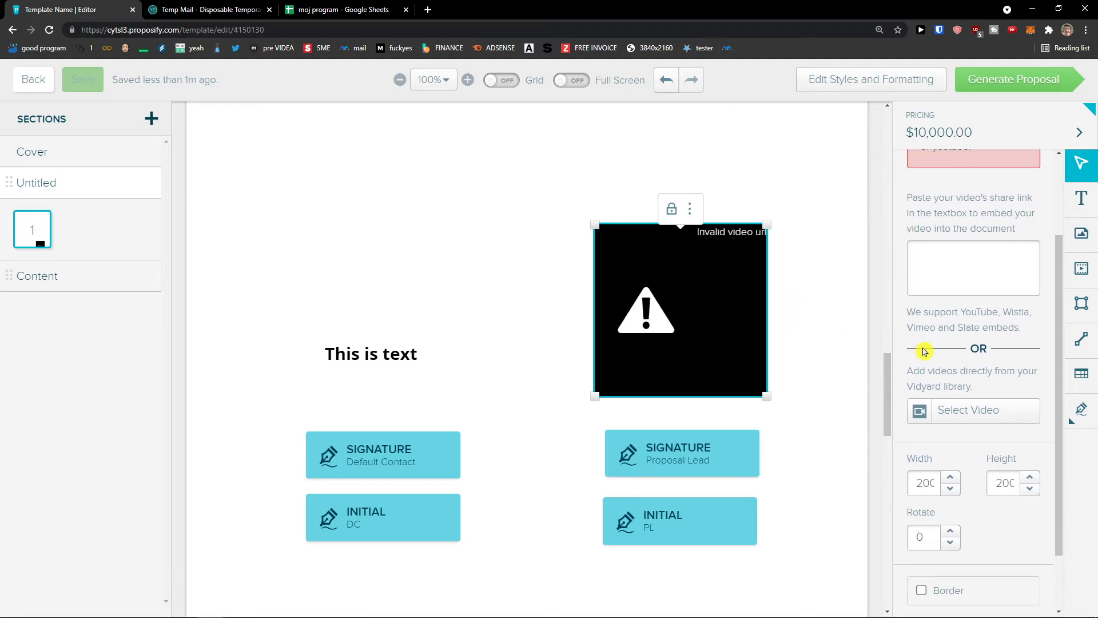
click(690, 209)
click(694, 221)
right_click(686, 262)
click(682, 248)
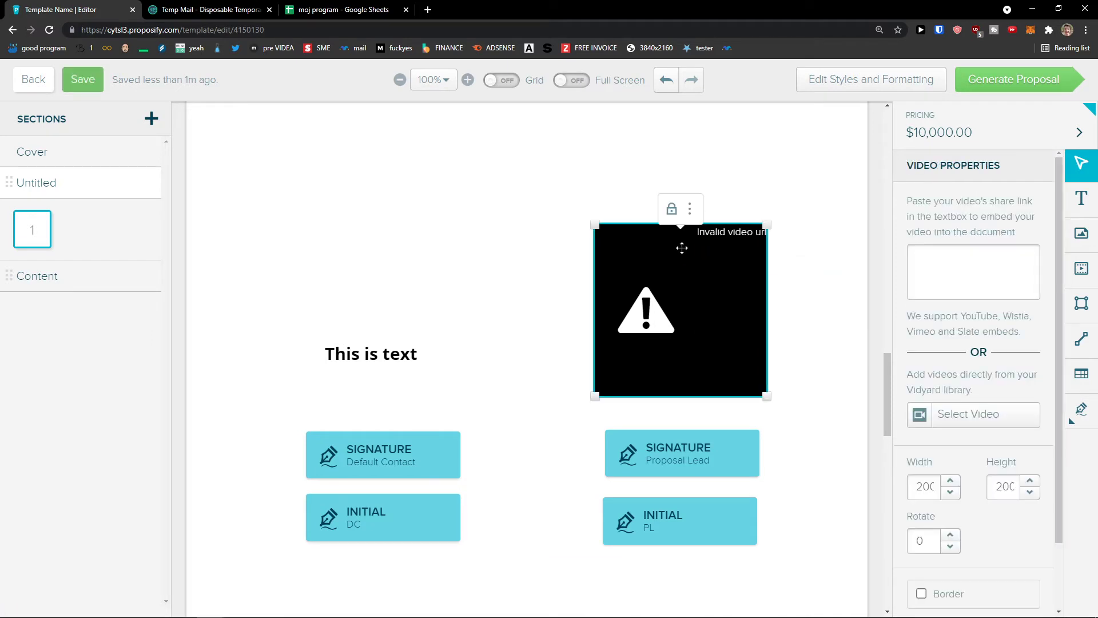
right_click(683, 250)
click(749, 388)
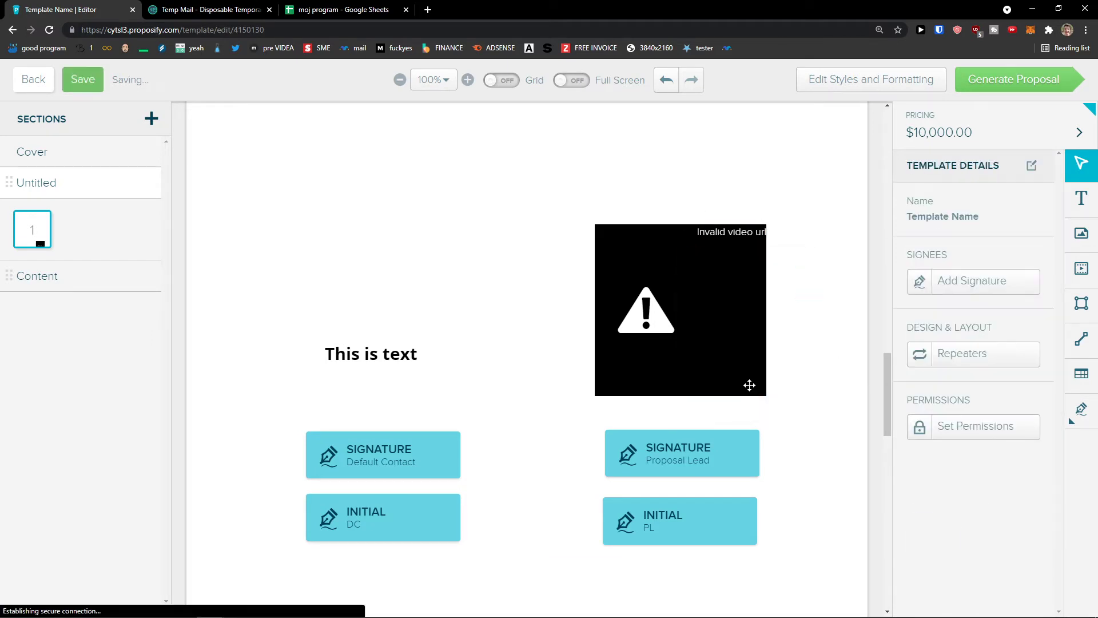
Draw a black rectangle beside 'This is text', then delete it.
click(1081, 303)
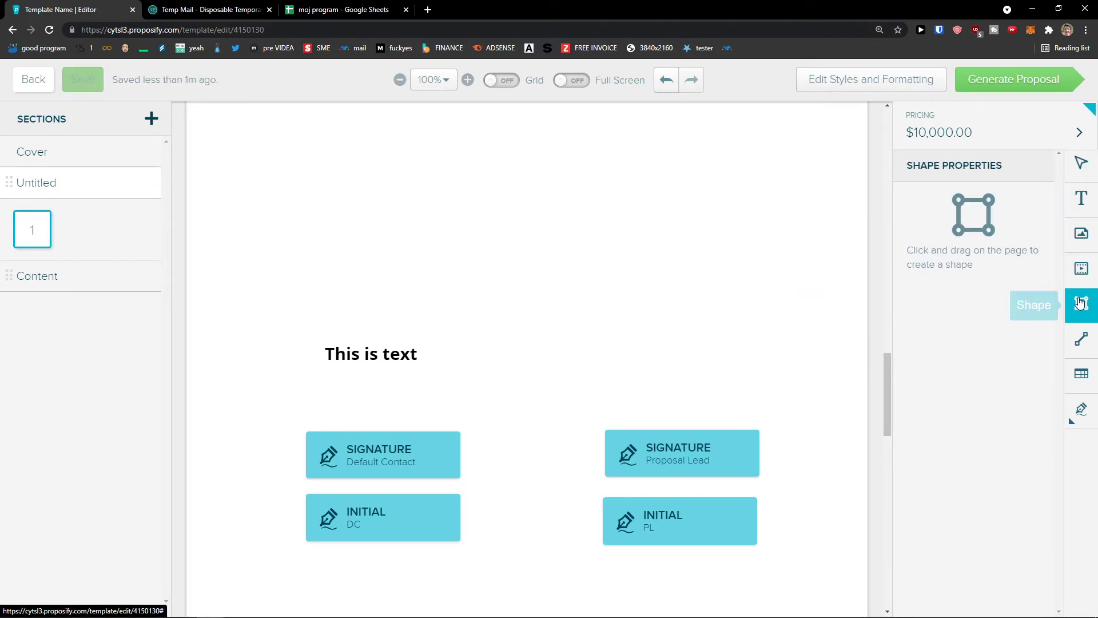
click(565, 296)
drag(649, 316, 587, 201)
drag(681, 362, 687, 229)
drag(690, 189, 671, 140)
scroll(629, 192, down, 1)
click(599, 125)
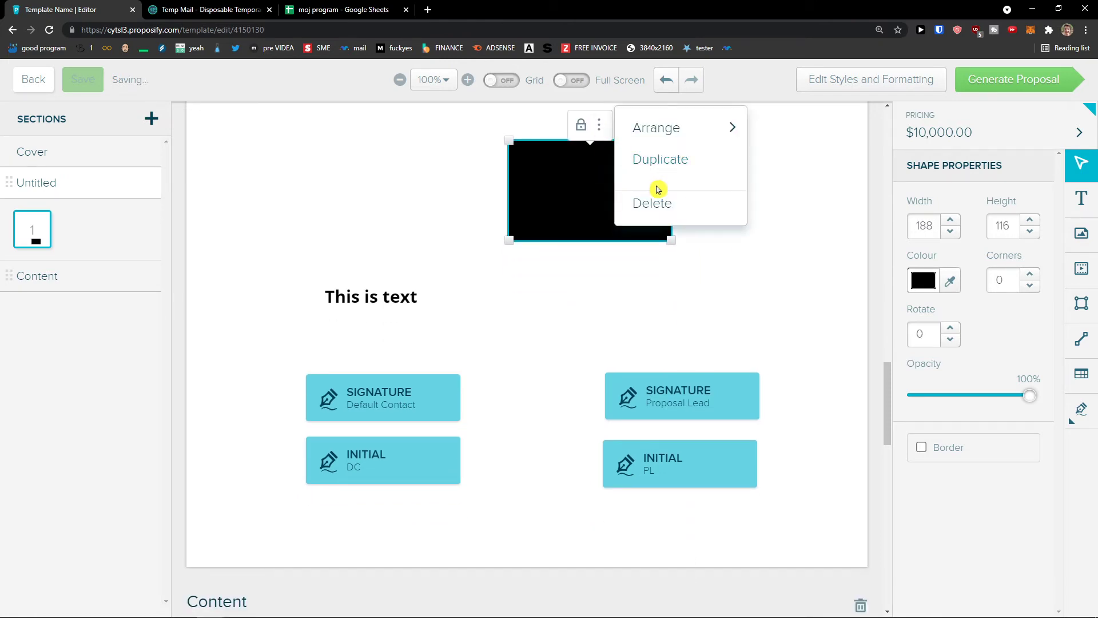
click(700, 214)
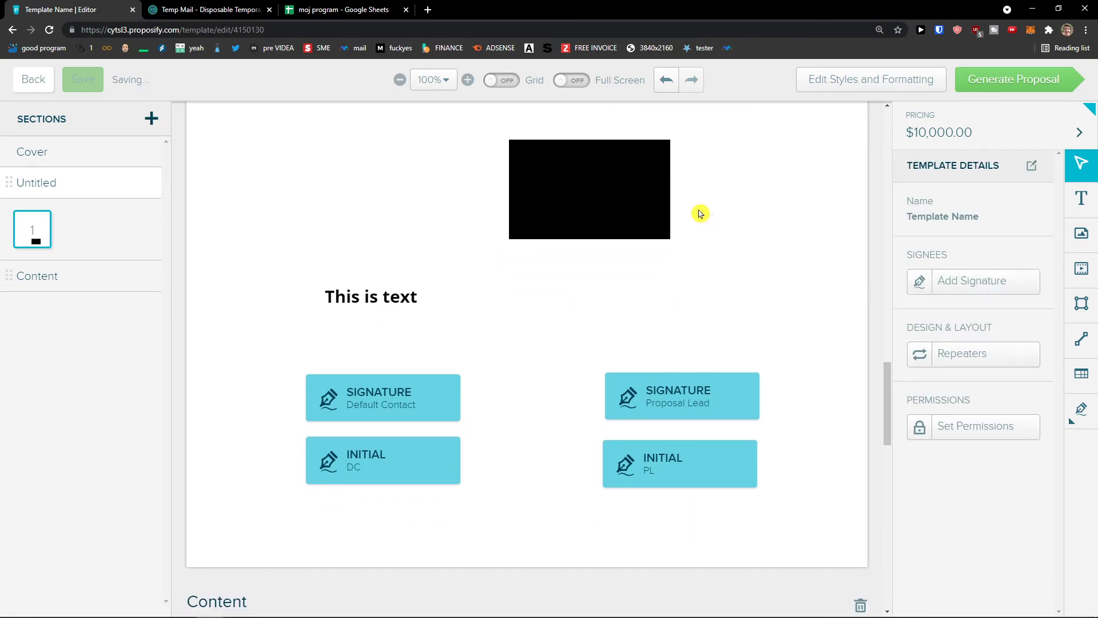
Draw a line beside the text, lengthen it to width 236, then delete it.
click(1080, 343)
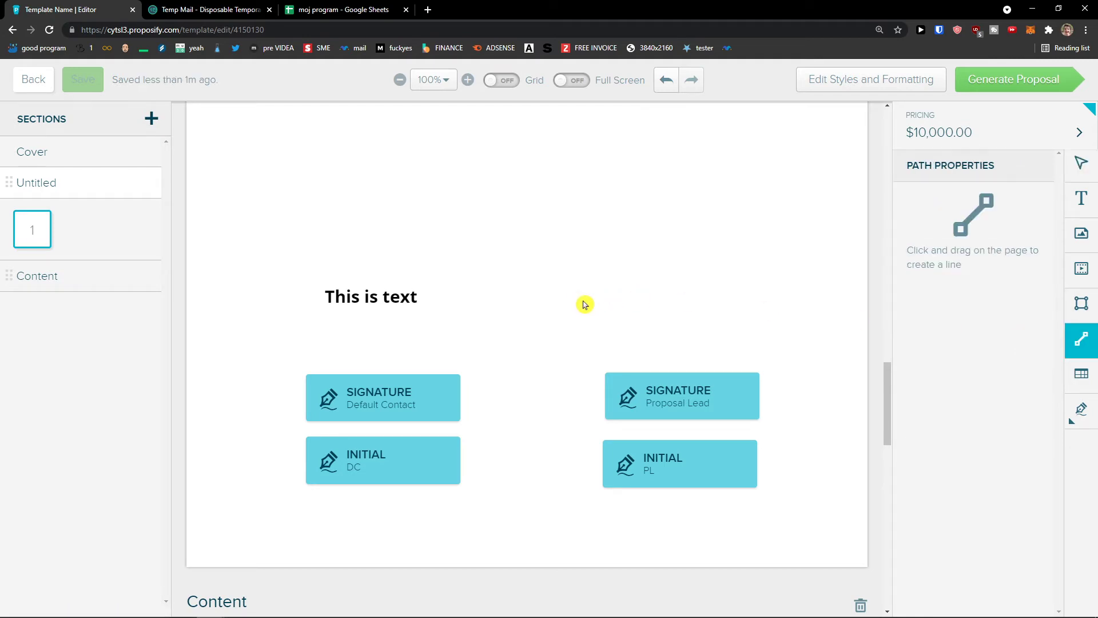
drag(575, 298, 747, 298)
click(764, 298)
click(736, 298)
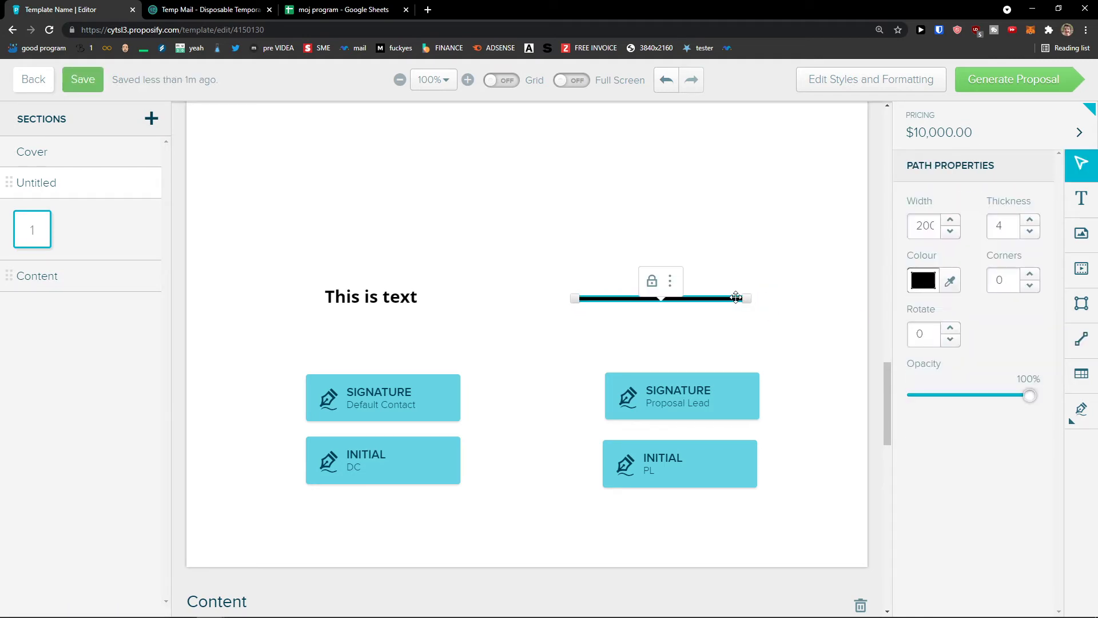
click(704, 312)
drag(746, 298, 778, 298)
click(688, 282)
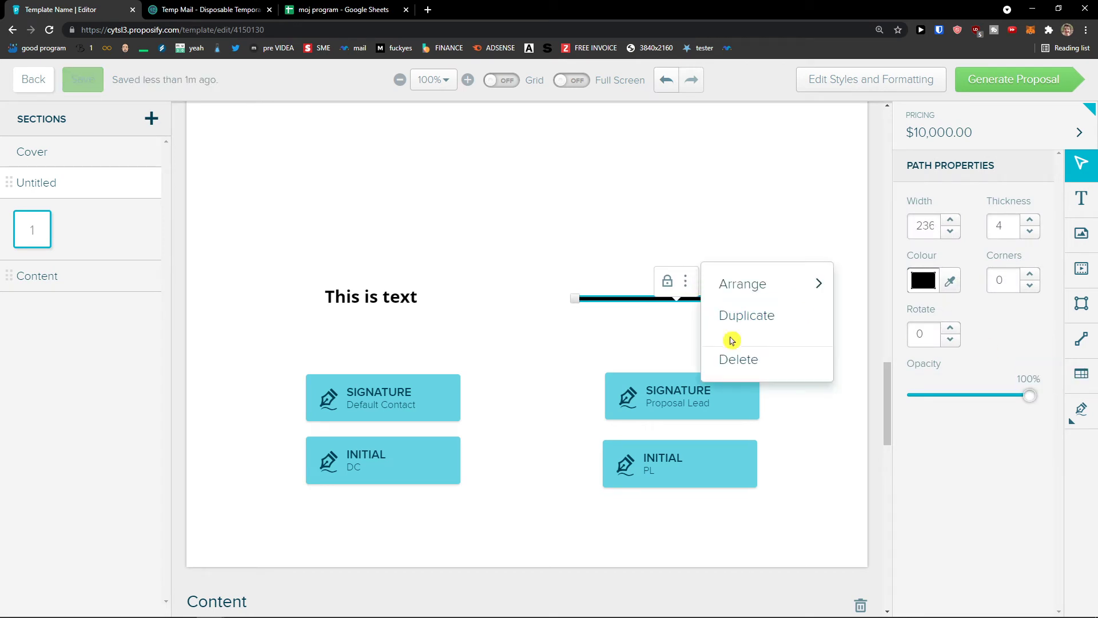
click(742, 357)
Choose the Content table type in the table settings.
click(1081, 374)
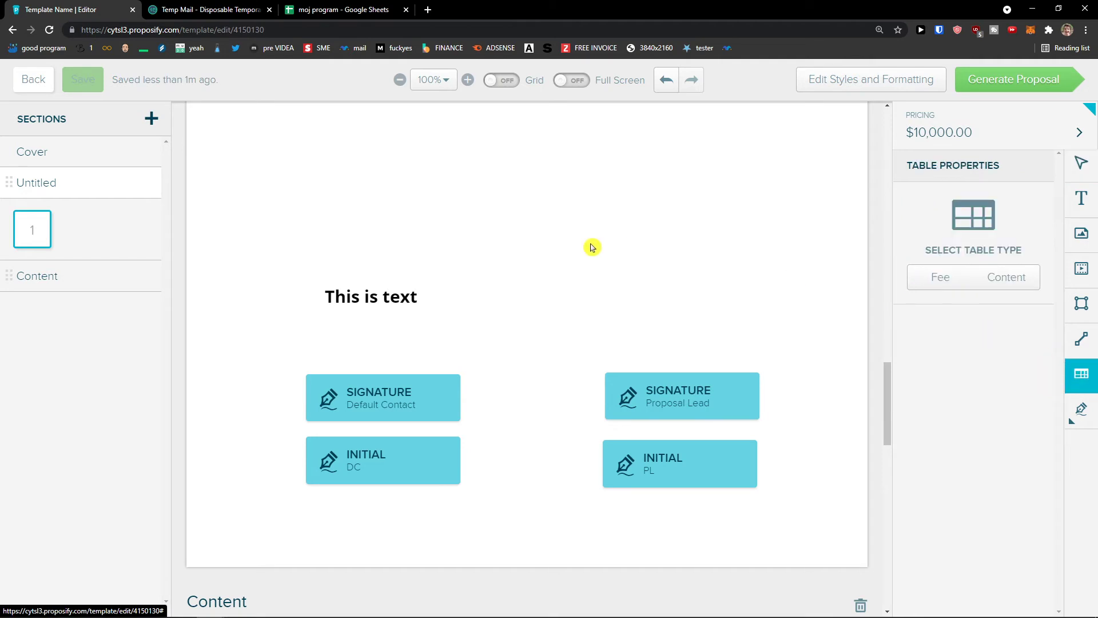
scroll(583, 248, up, 2)
click(583, 248)
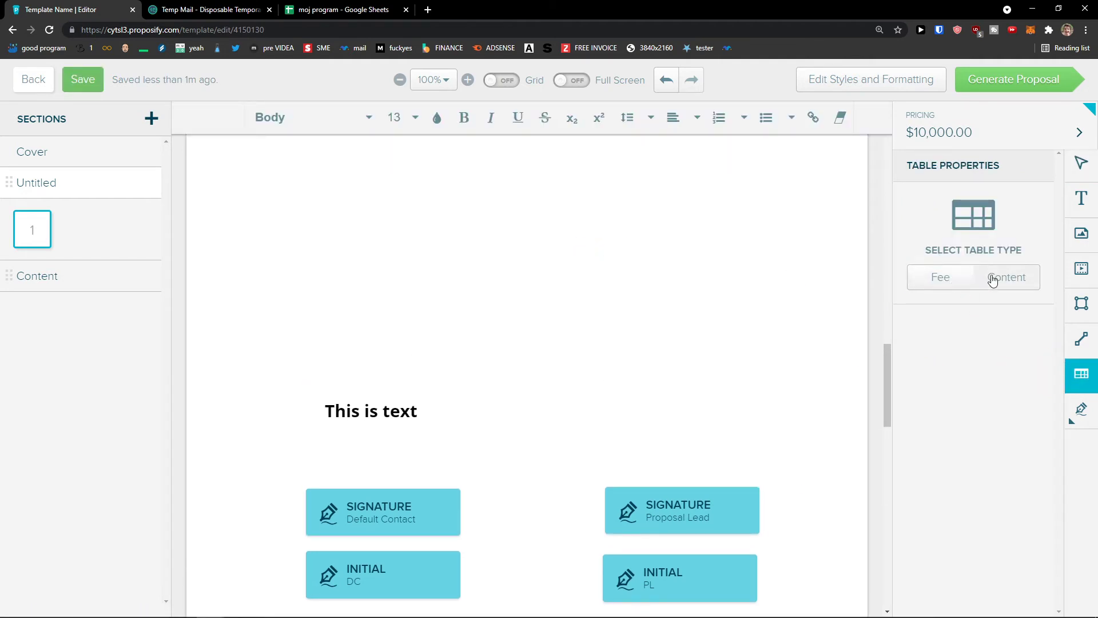
click(959, 280)
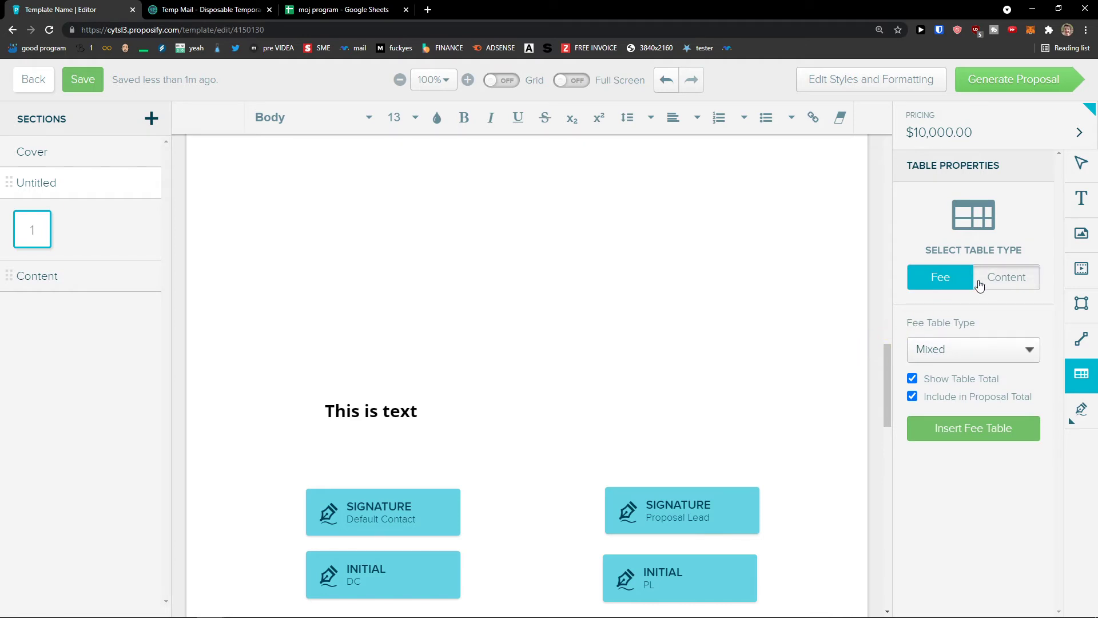
click(980, 285)
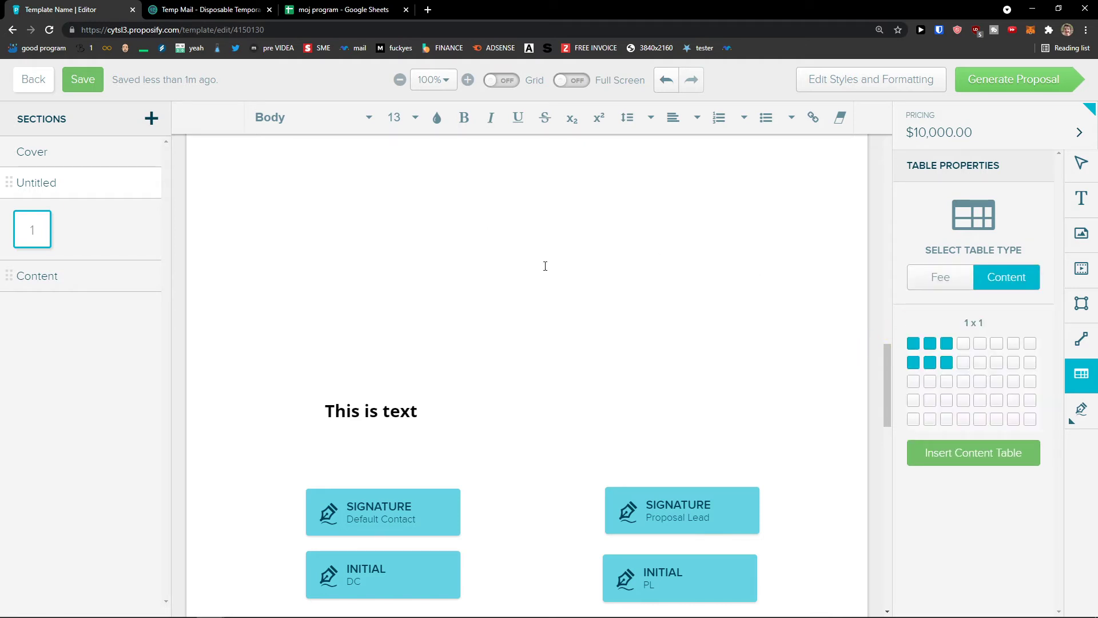
scroll(549, 286, up, 5)
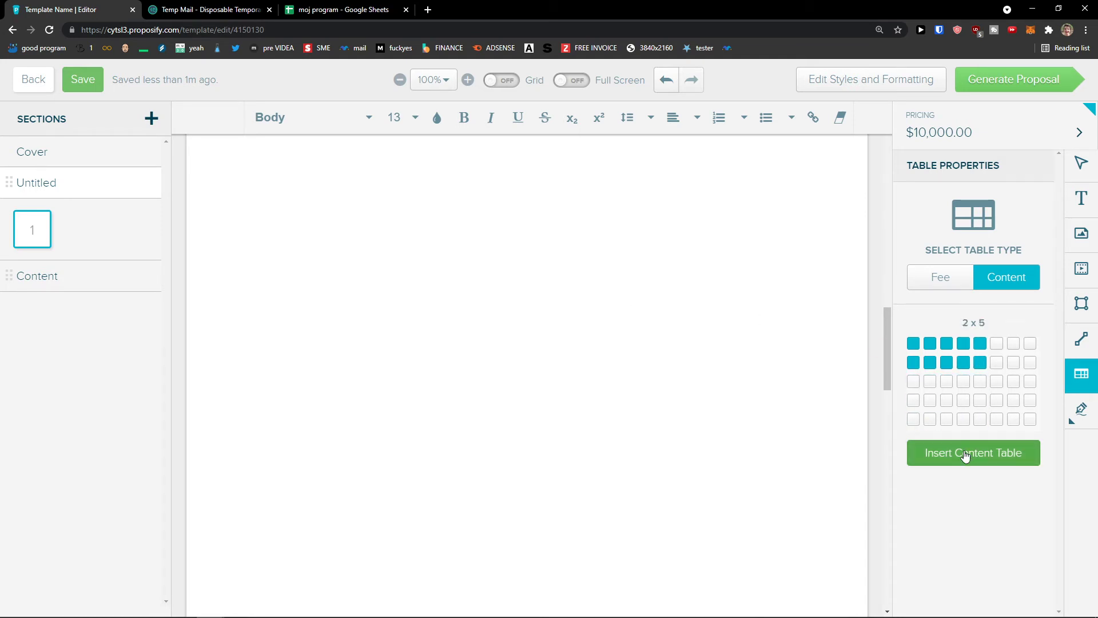
Insert a 2 x 5 content table, then insert a fee table.
click(989, 453)
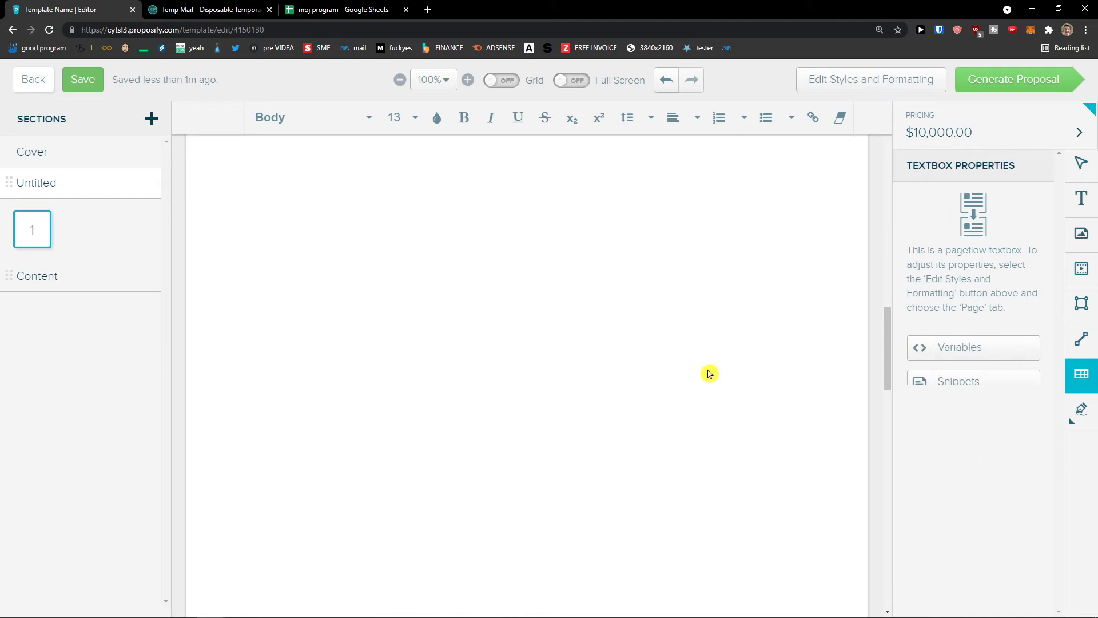
click(483, 320)
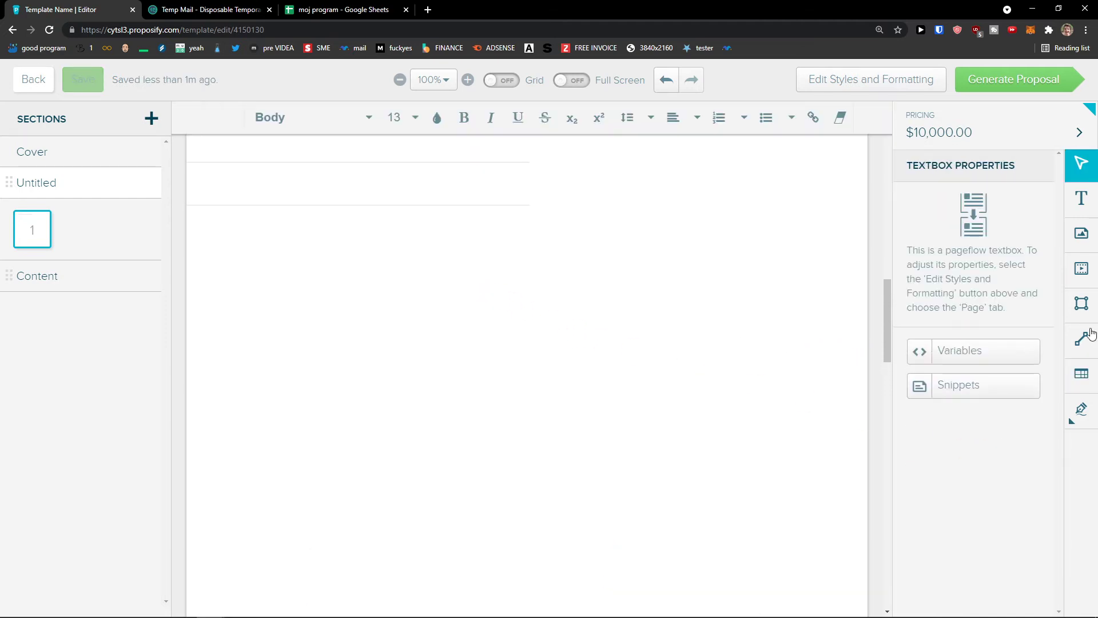
click(1080, 374)
click(956, 275)
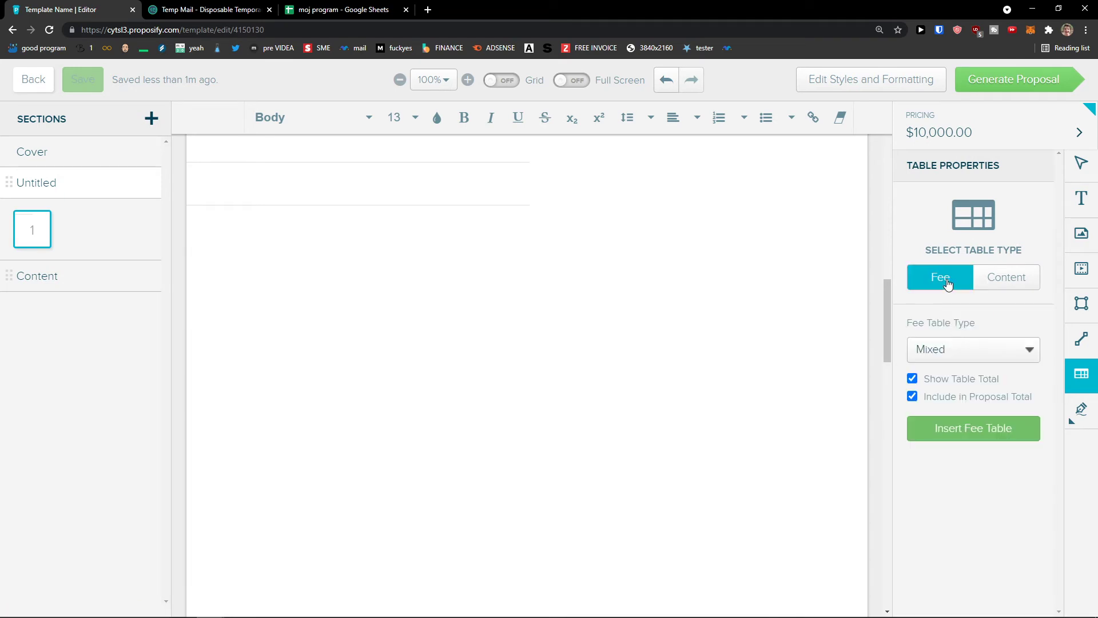
click(941, 427)
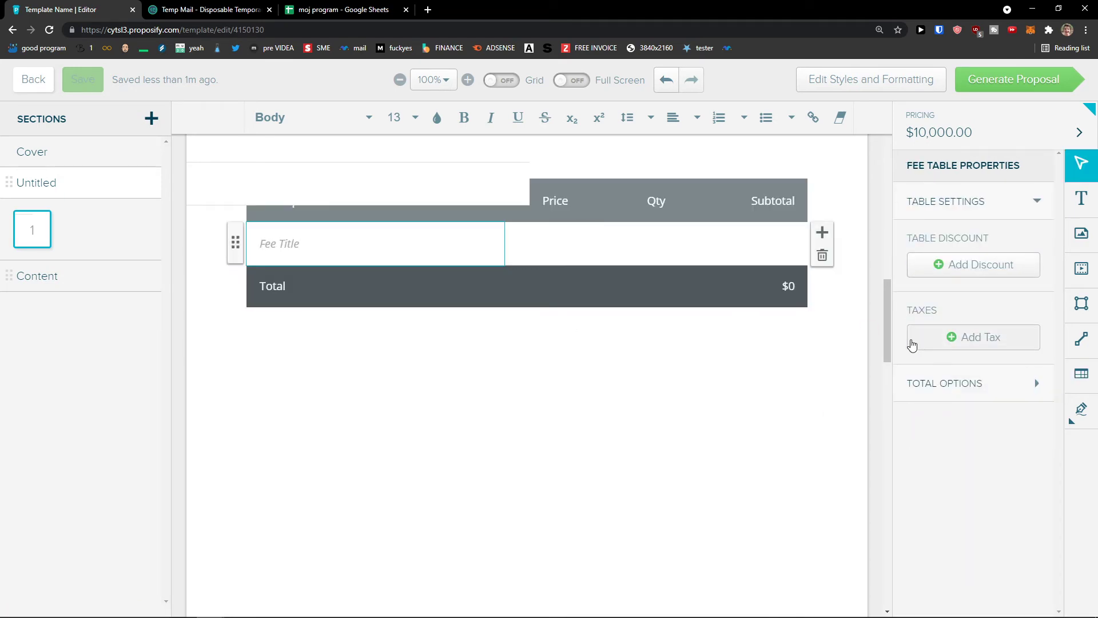
Select the blank table box overlapping the fee table and open its more options.
click(410, 243)
scroll(554, 269, up, 2)
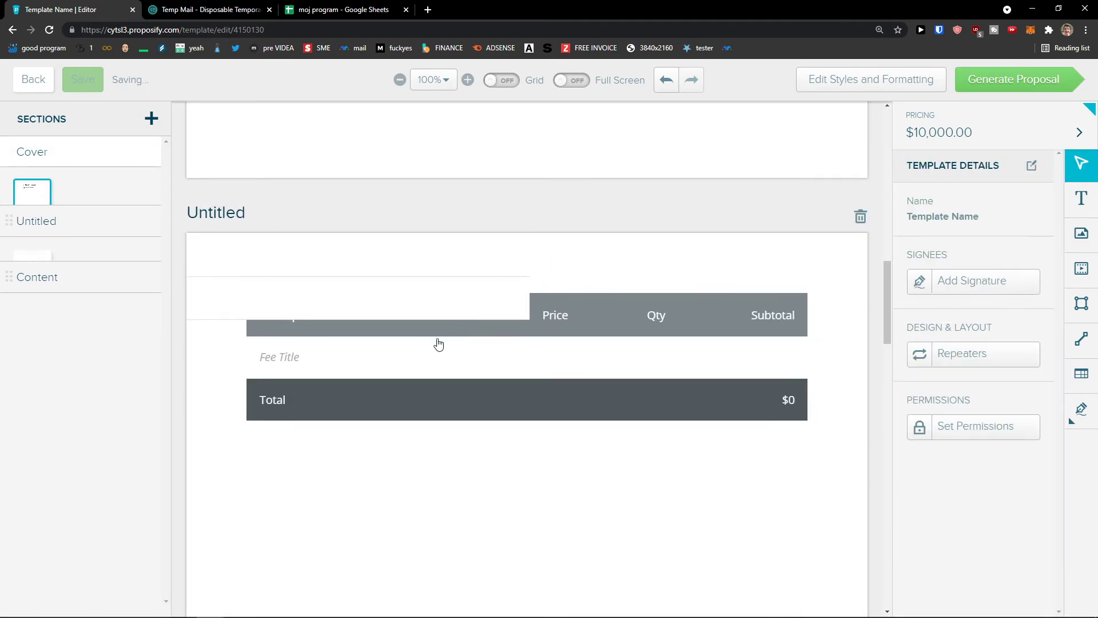
click(434, 358)
scroll(399, 356, down, 12)
scroll(403, 359, up, 3)
scroll(406, 363, down, 11)
scroll(408, 363, up, 18)
scroll(408, 362, up, 1)
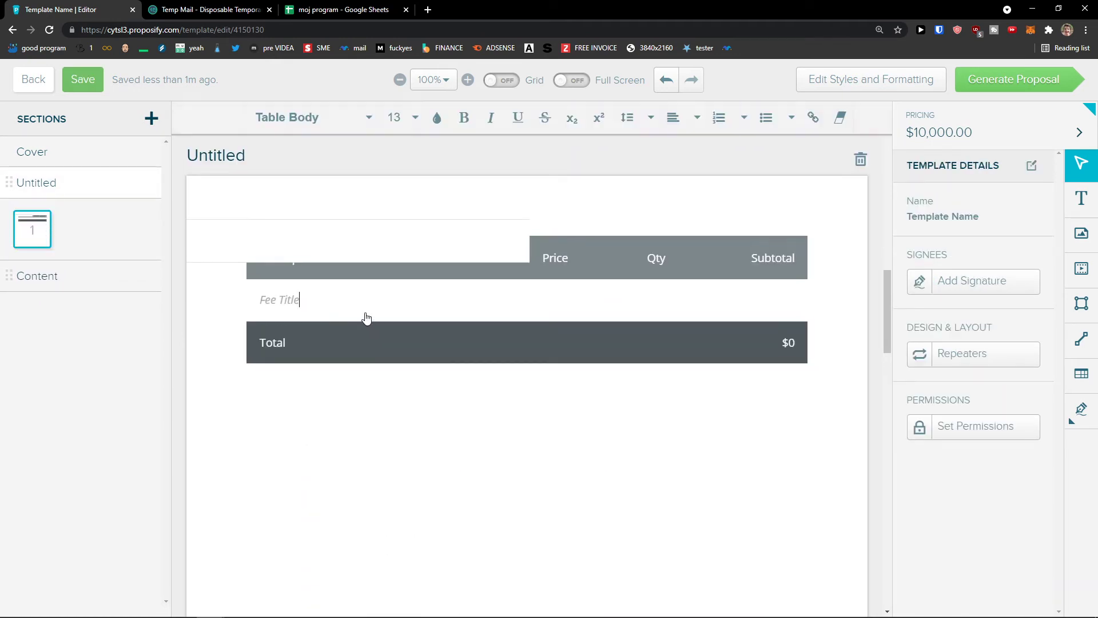
click(319, 293)
click(321, 280)
click(370, 241)
click(225, 238)
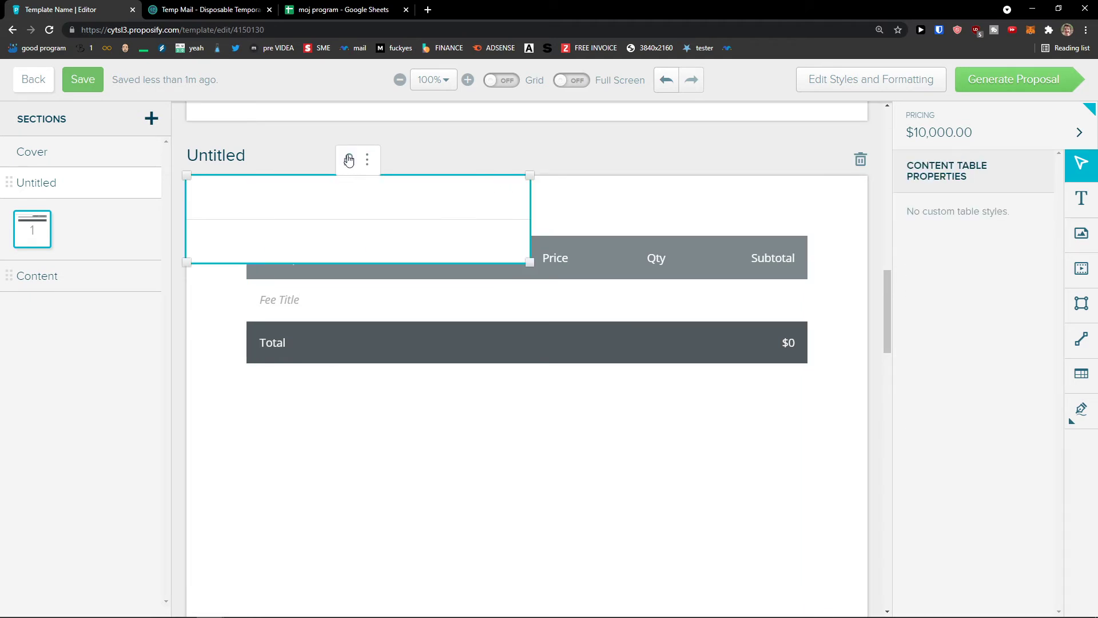
click(366, 159)
Delete the blank content table, confirming the deletion.
click(417, 235)
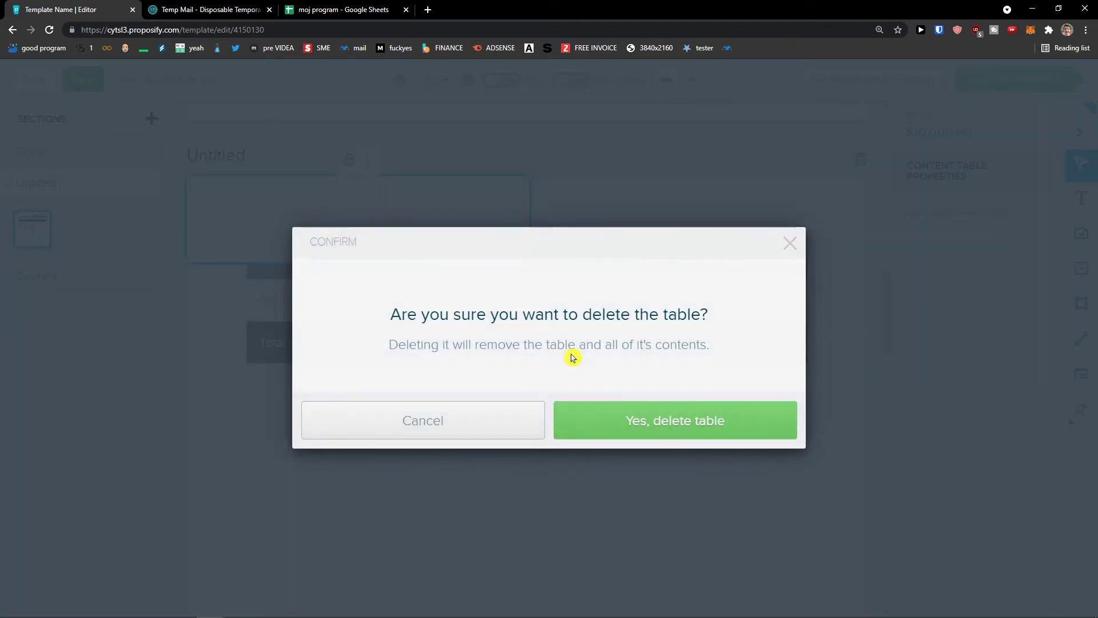
click(539, 413)
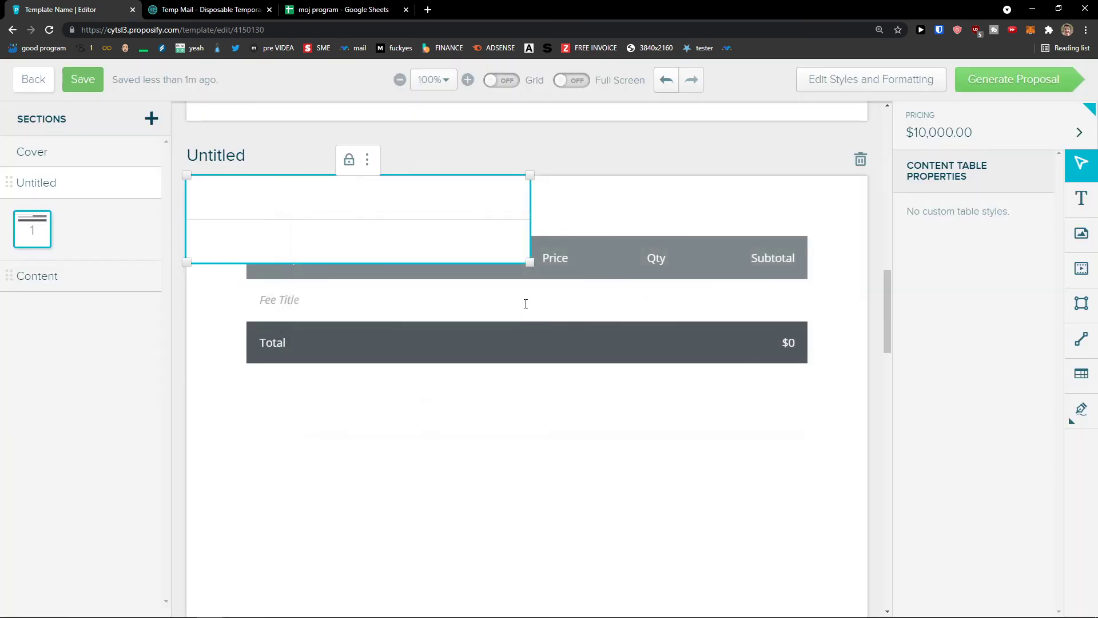
click(502, 298)
click(569, 291)
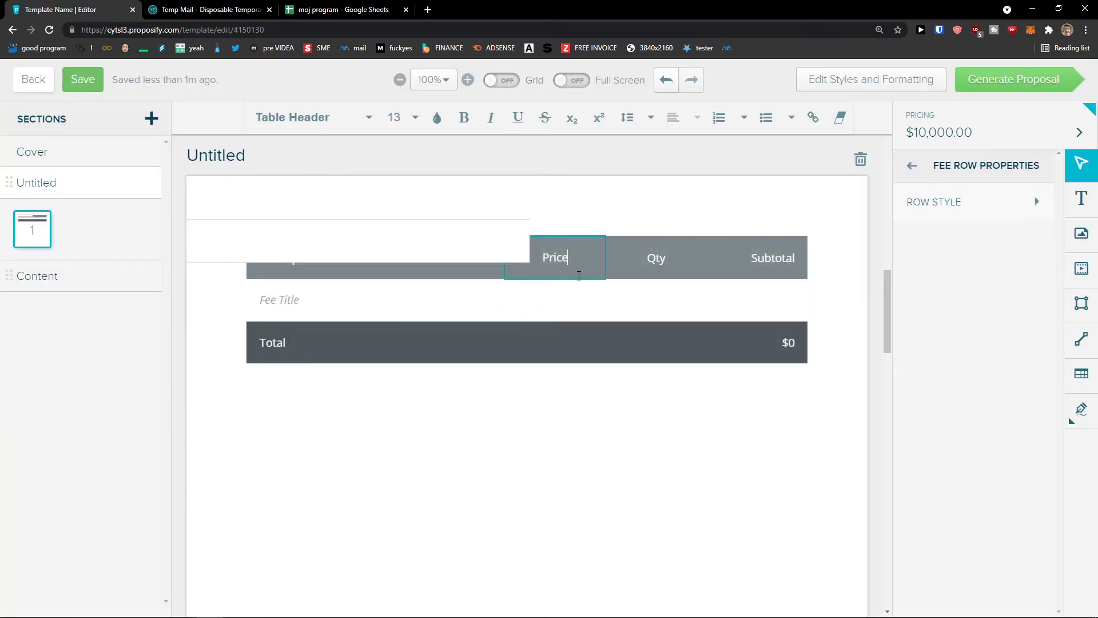
click(506, 252)
click(367, 161)
click(466, 248)
click(708, 408)
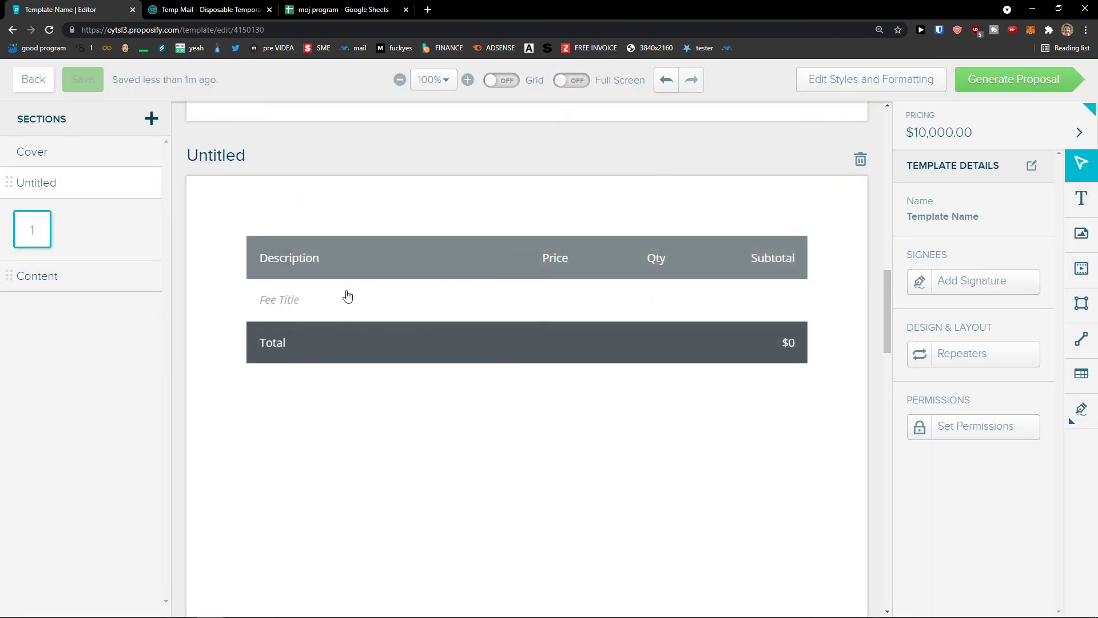
Add a second fee row and price the rows at $4,100 and $100.
click(289, 298)
click(305, 299)
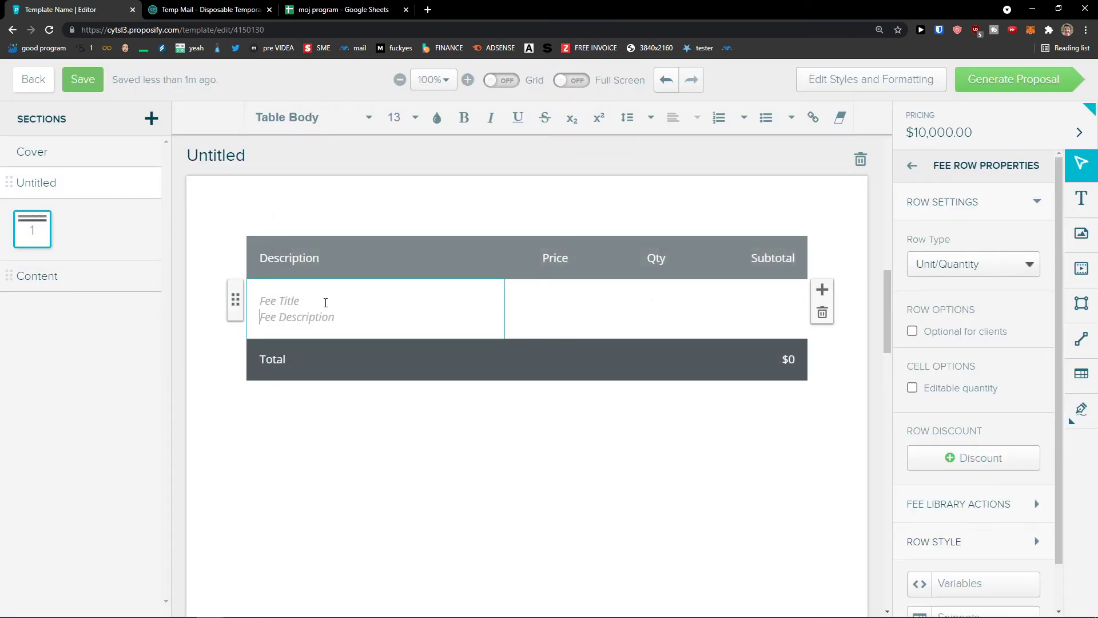
click(822, 290)
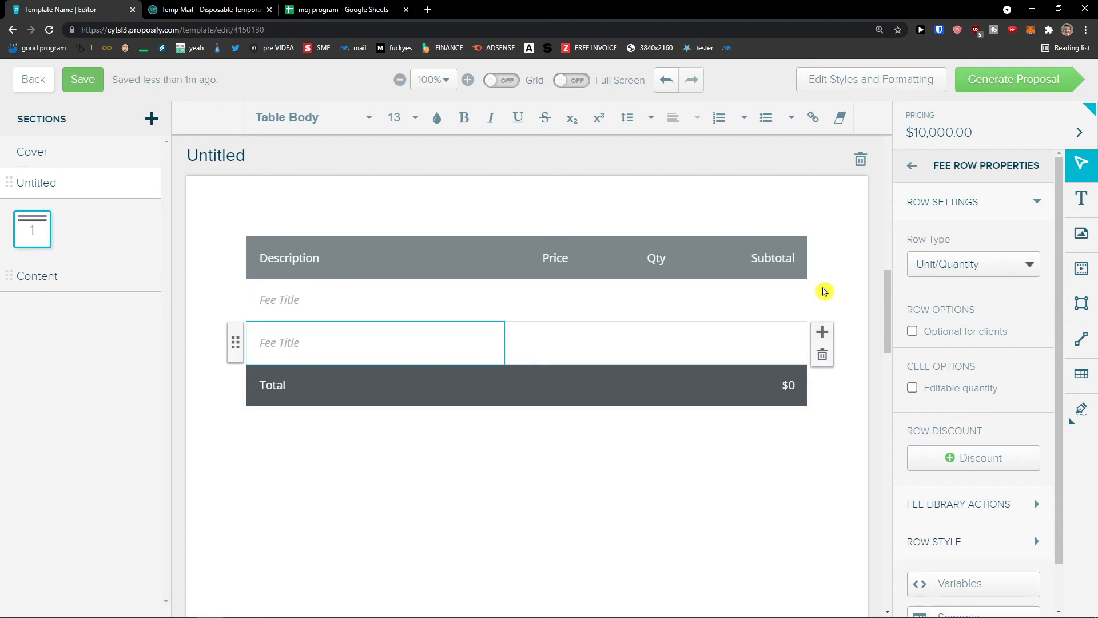
click(579, 289)
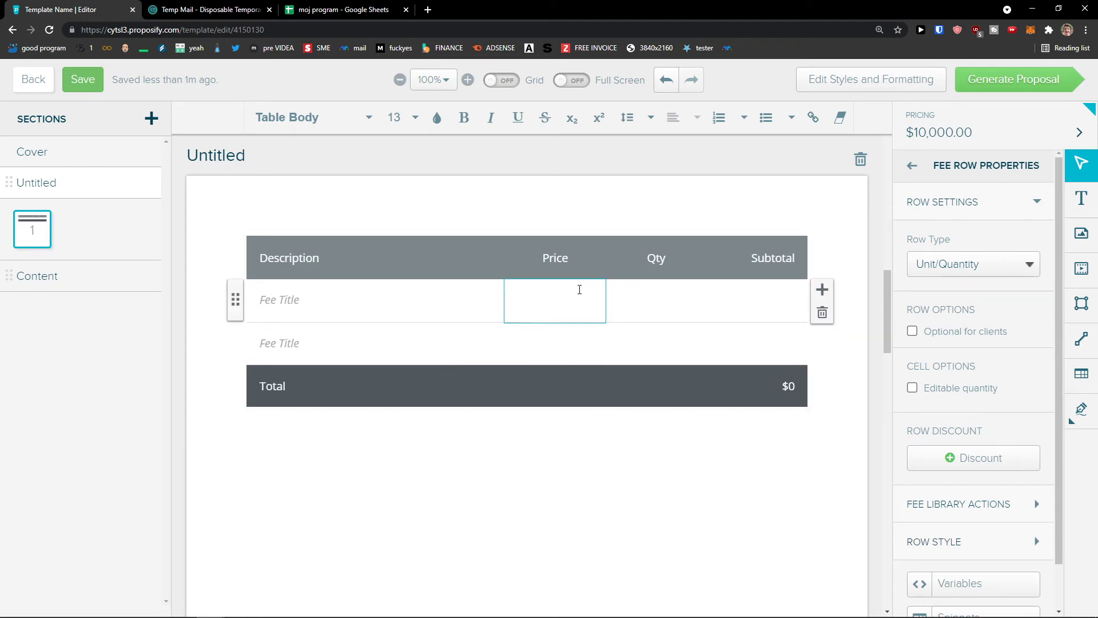
click(565, 341)
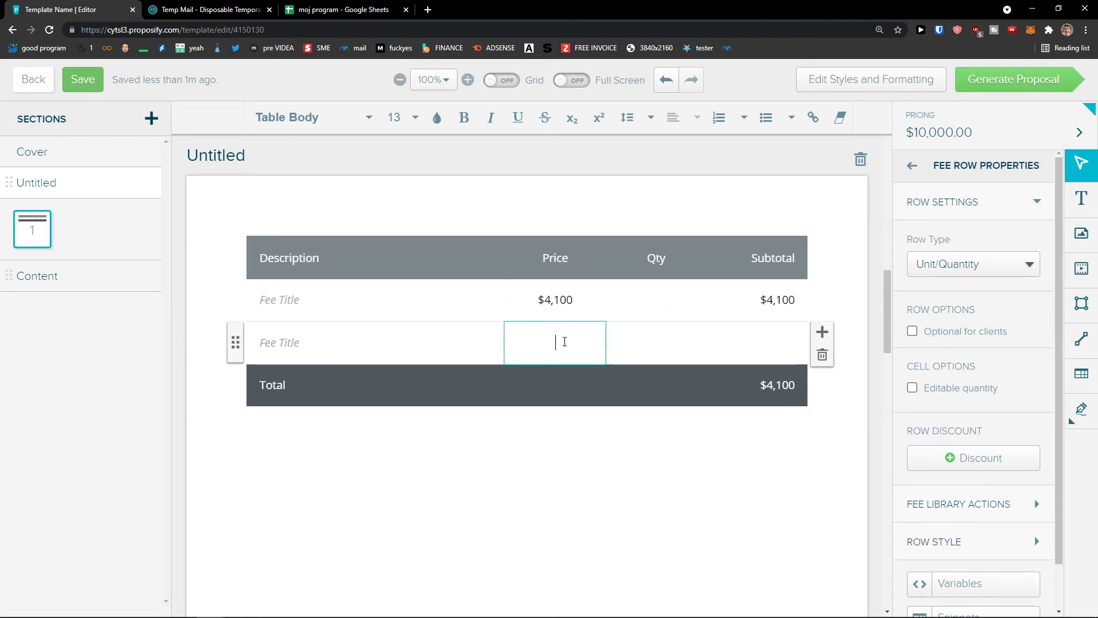
click(731, 439)
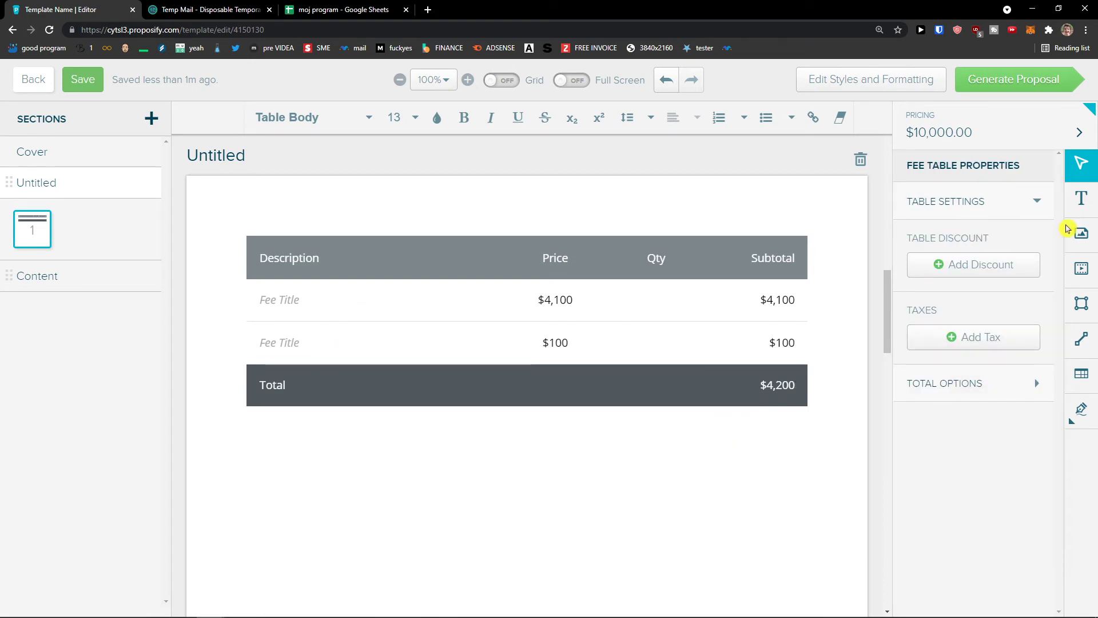
click(1081, 409)
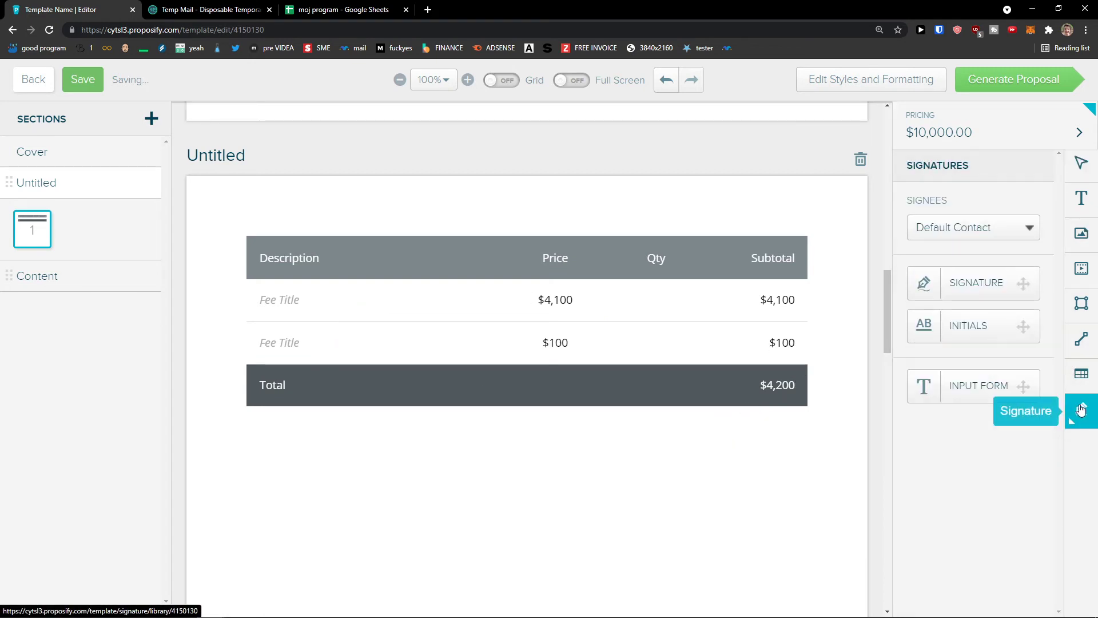
scroll(618, 483, down, 10)
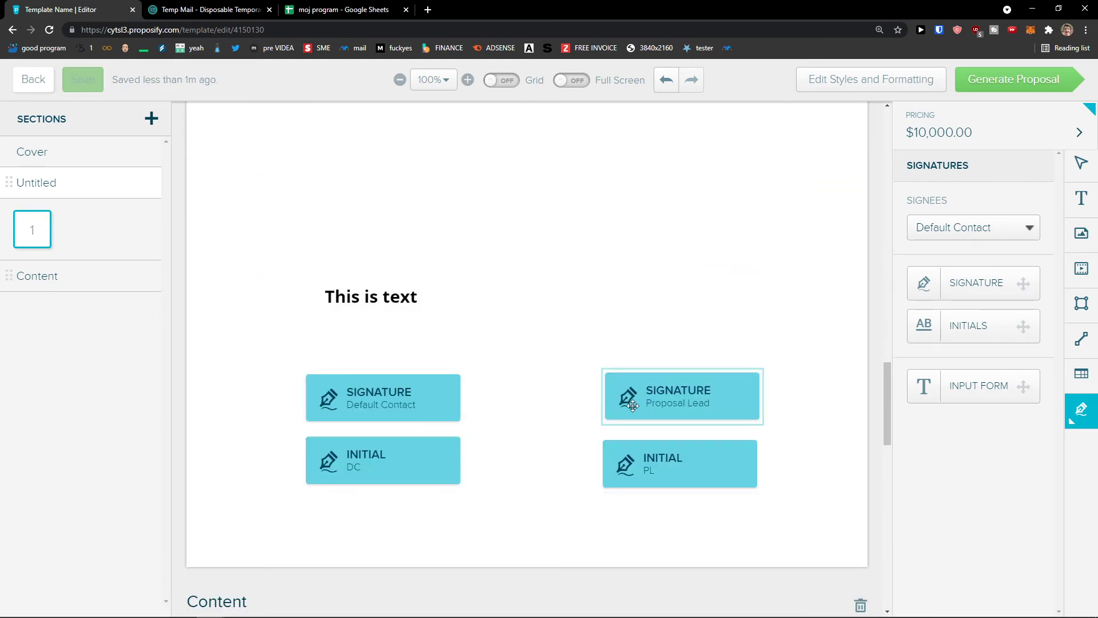
scroll(646, 309, up, 10)
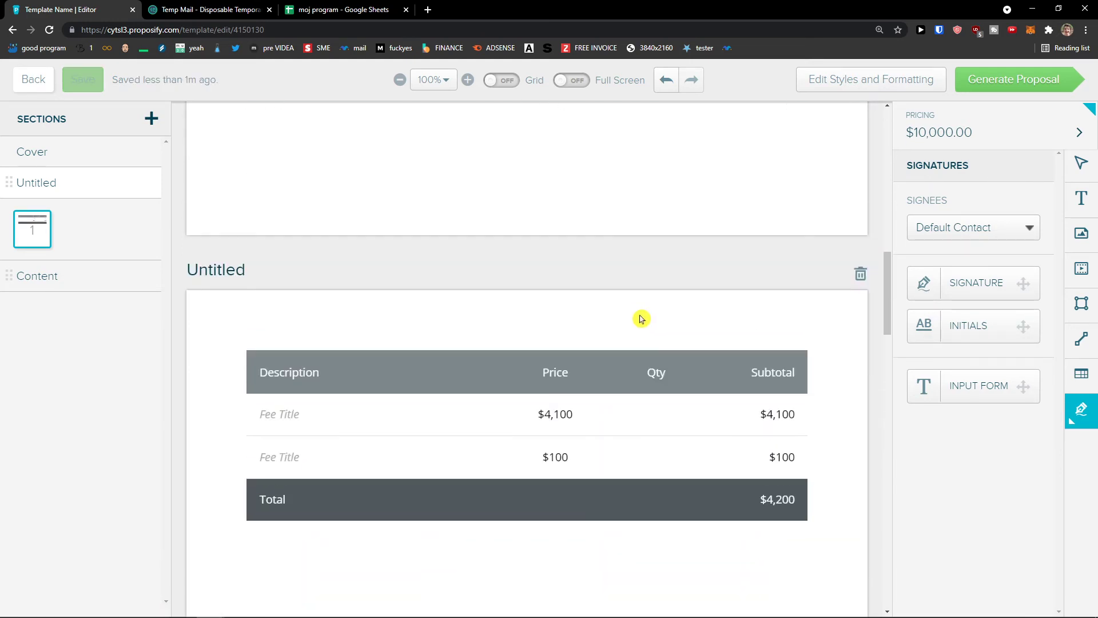
scroll(635, 321, down, 6)
click(492, 80)
click(499, 81)
click(572, 81)
click(572, 81)
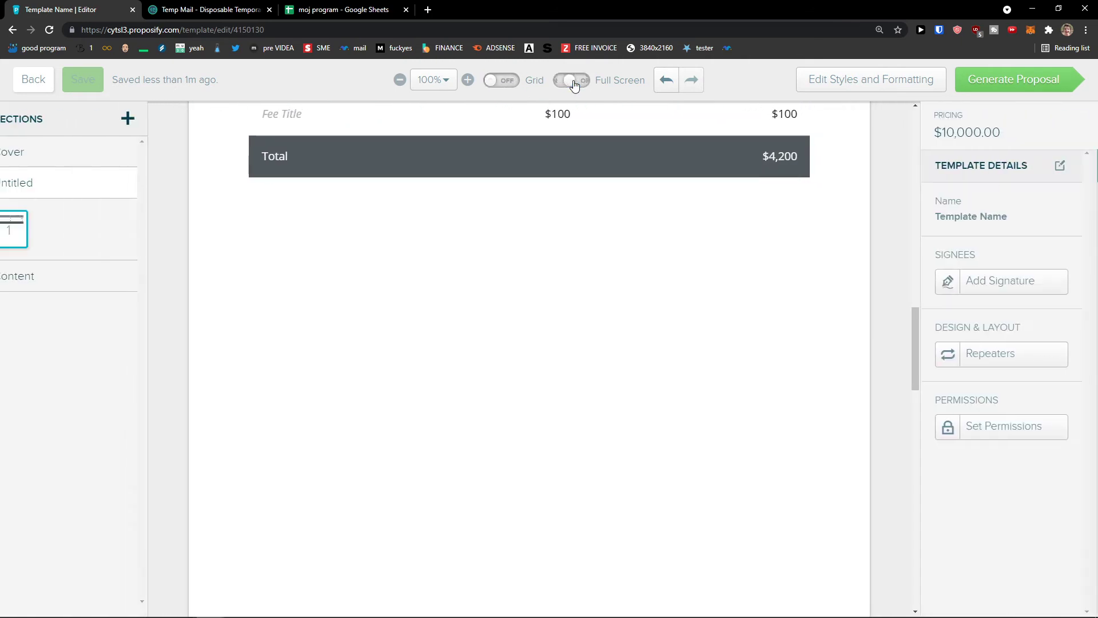
scroll(558, 226, down, 3)
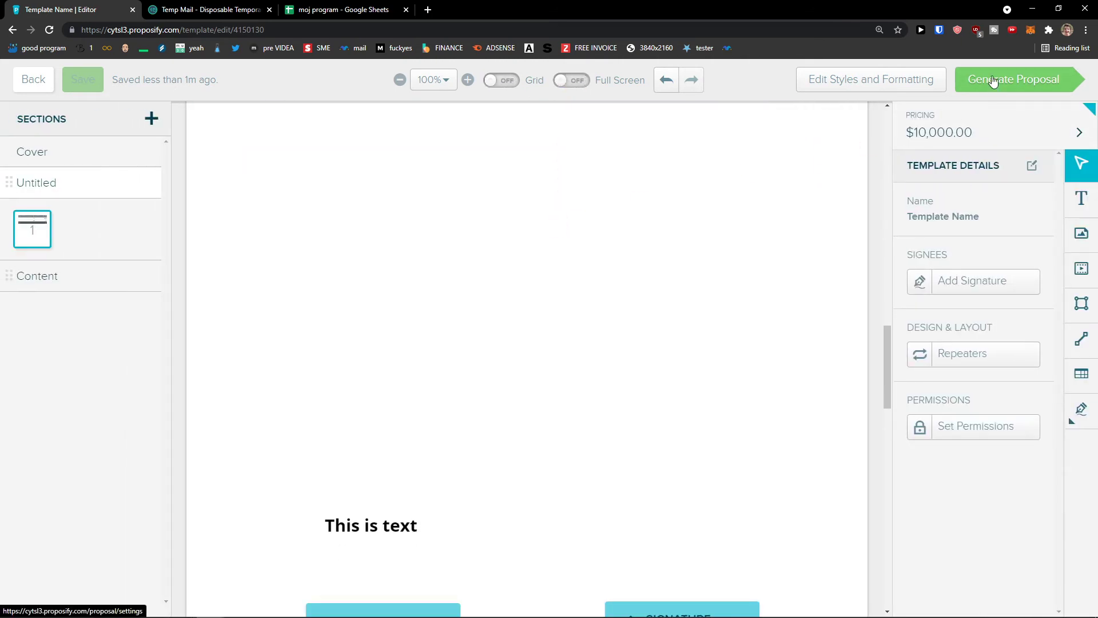
click(918, 85)
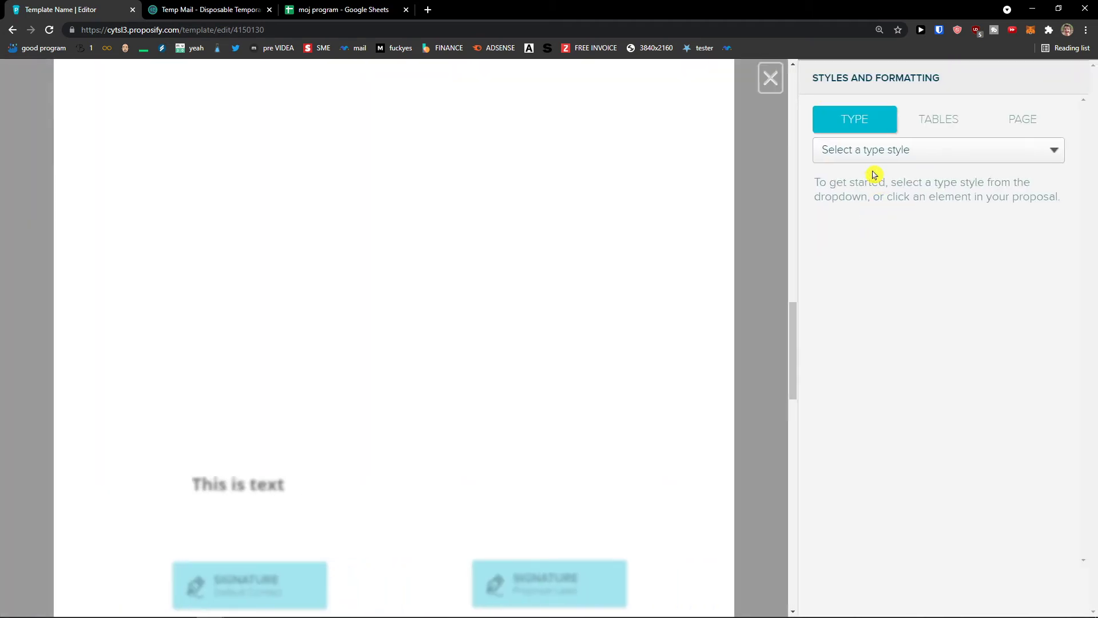
click(927, 123)
click(885, 128)
click(909, 150)
key(Escape)
click(928, 129)
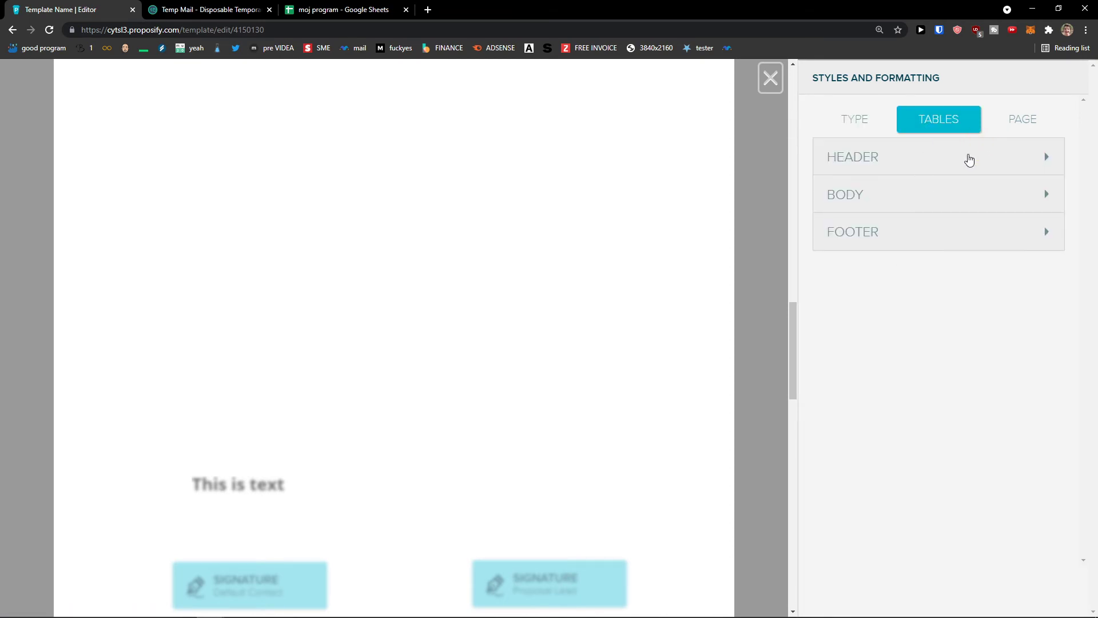
click(969, 159)
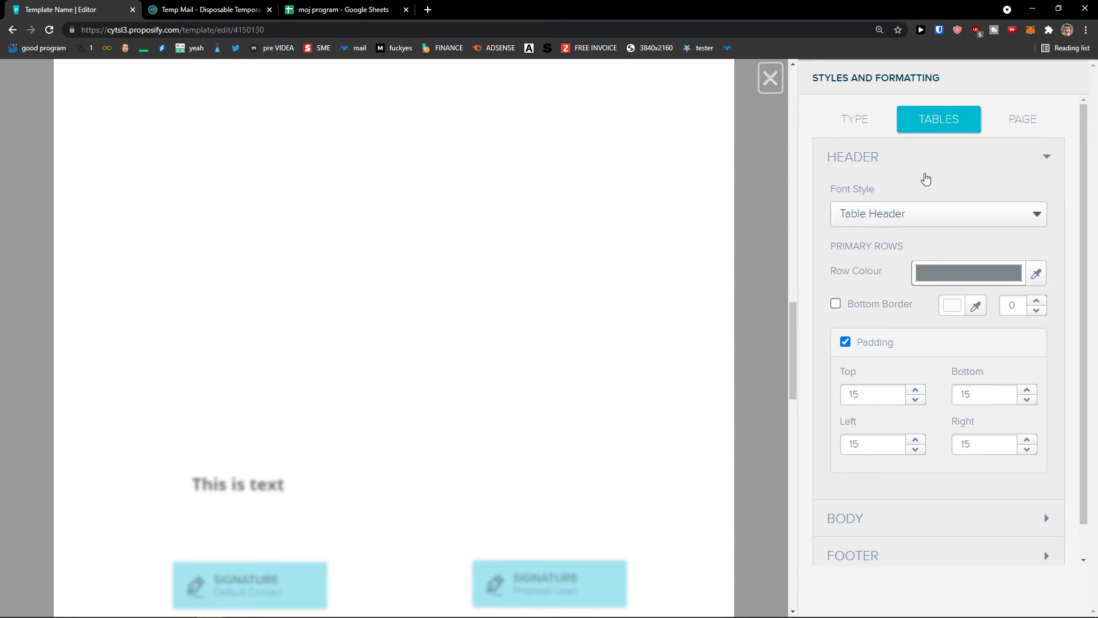
scroll(934, 472, down, 1)
click(934, 483)
scroll(921, 458, up, 1)
scroll(913, 451, down, 3)
scroll(912, 452, up, 3)
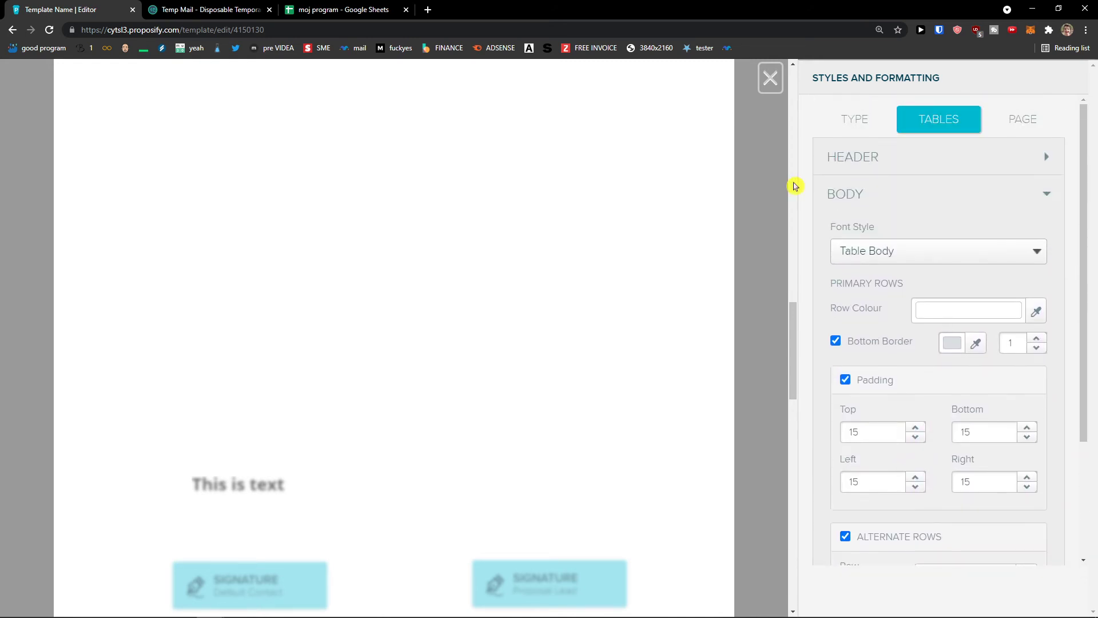
click(771, 89)
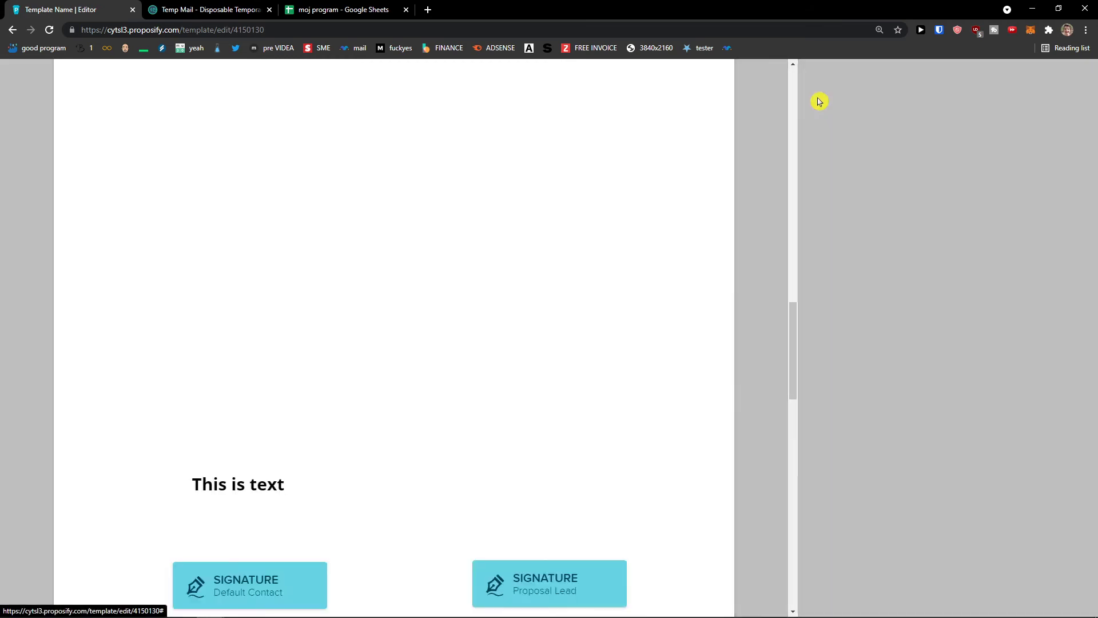
click(1012, 82)
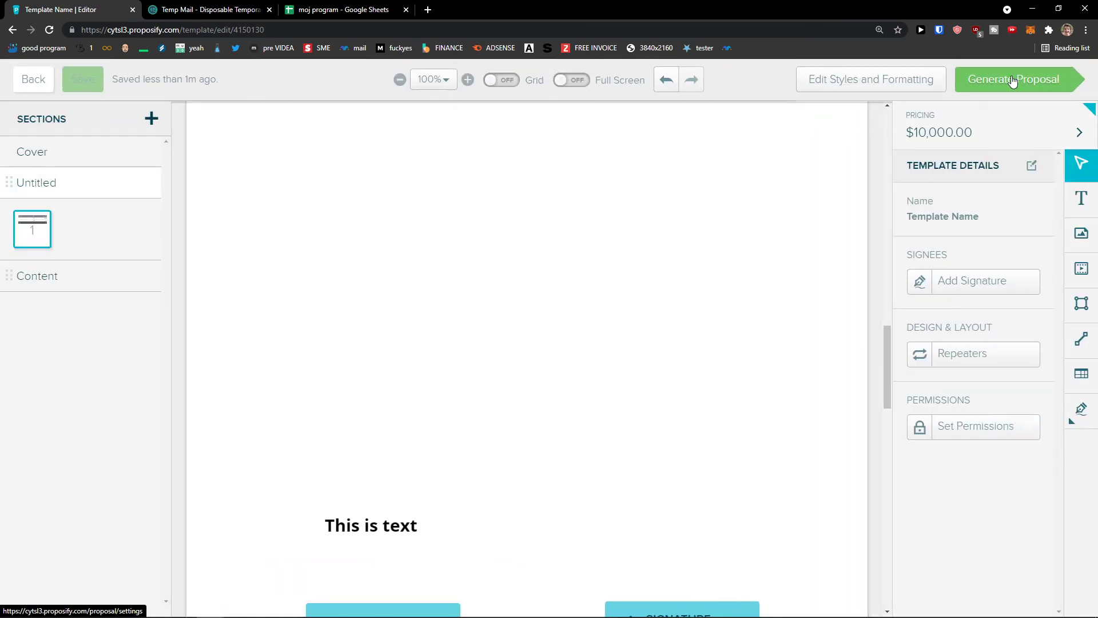
Choose Sun Company as the proposal's client.
scroll(757, 293, down, 2)
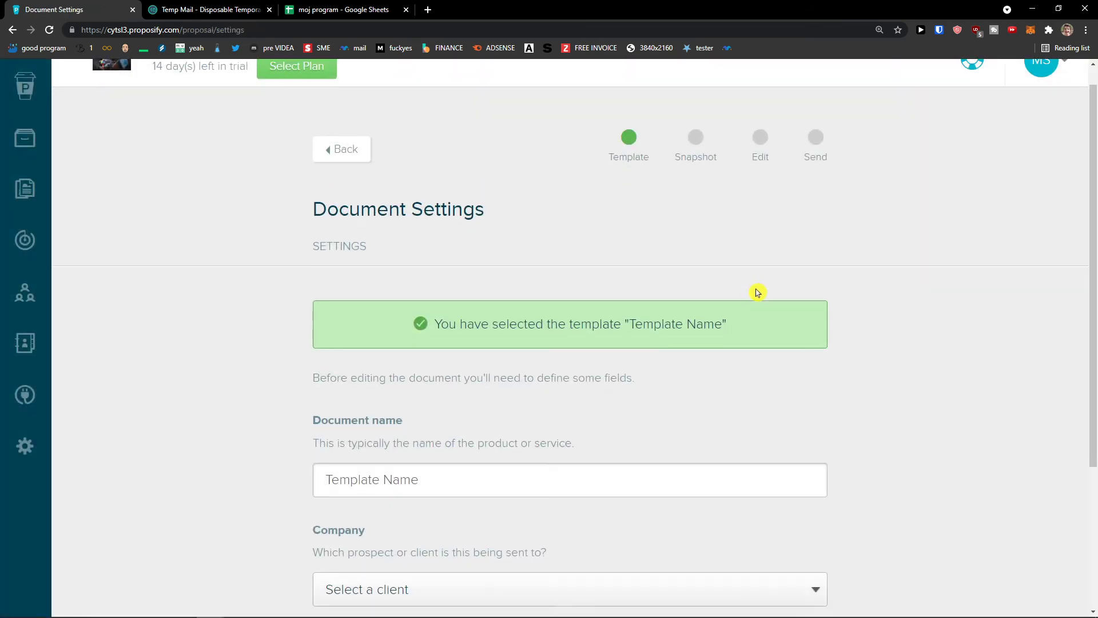
scroll(757, 292, up, 2)
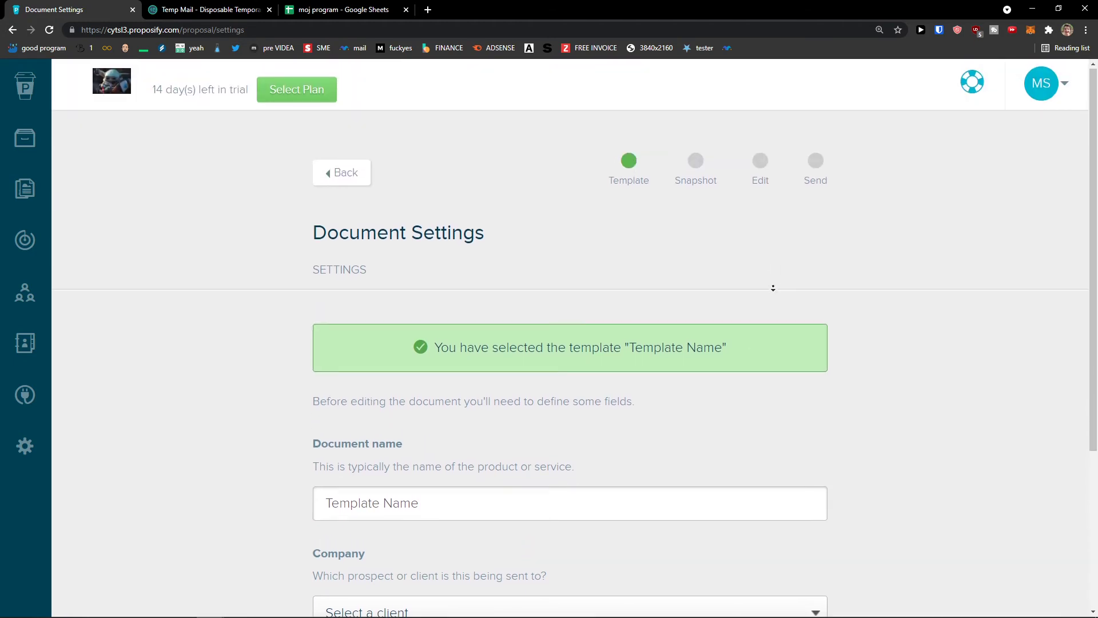
scroll(773, 286, down, 2)
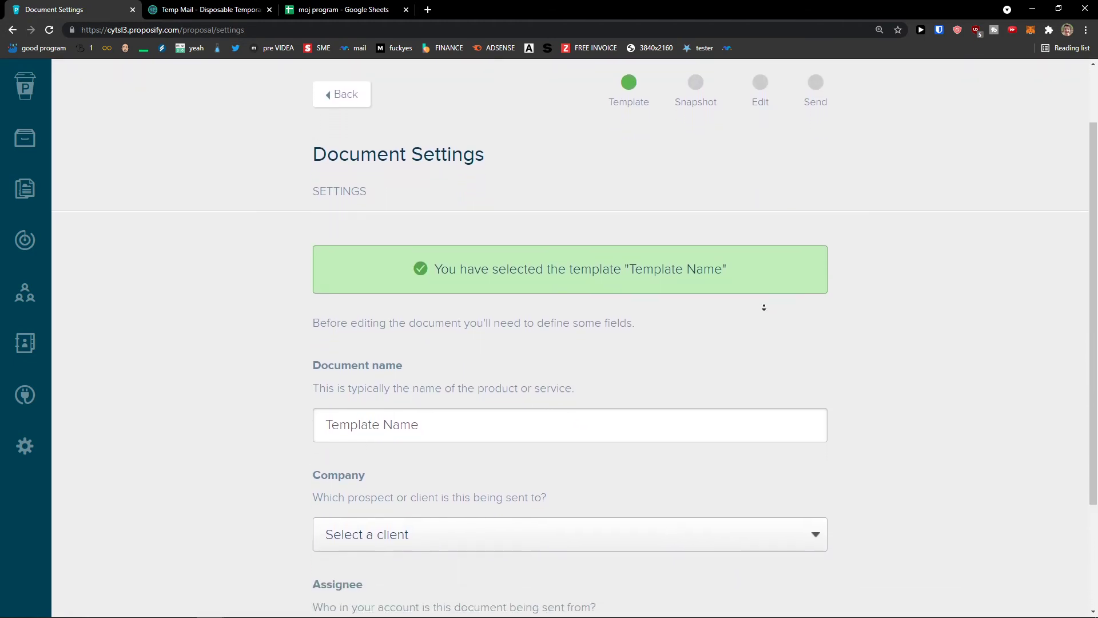
scroll(764, 308, down, 3)
click(498, 382)
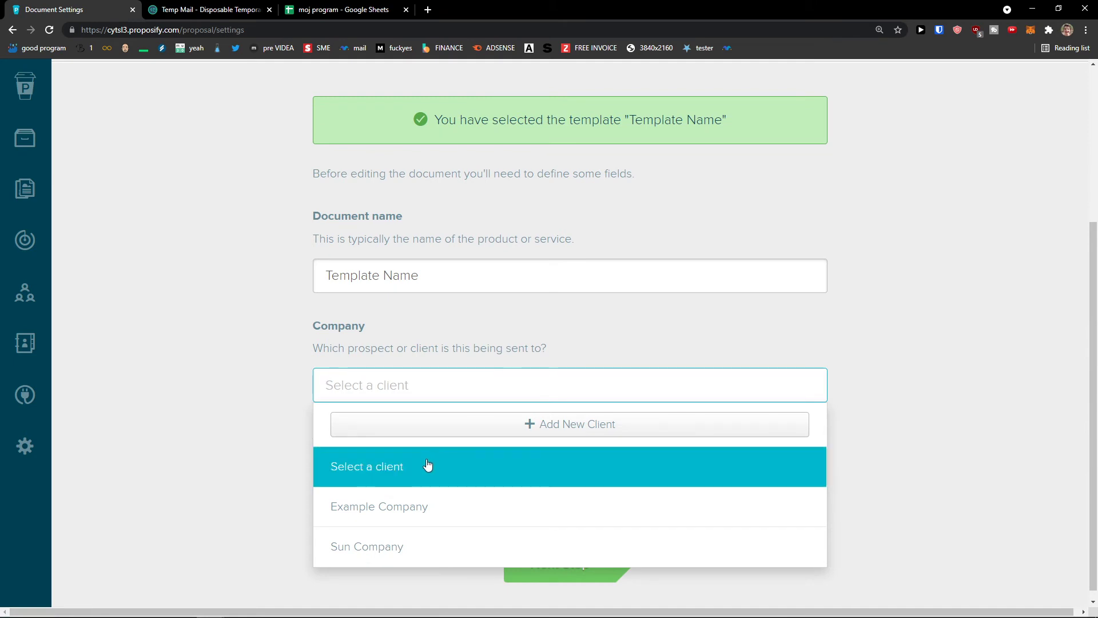
click(420, 541)
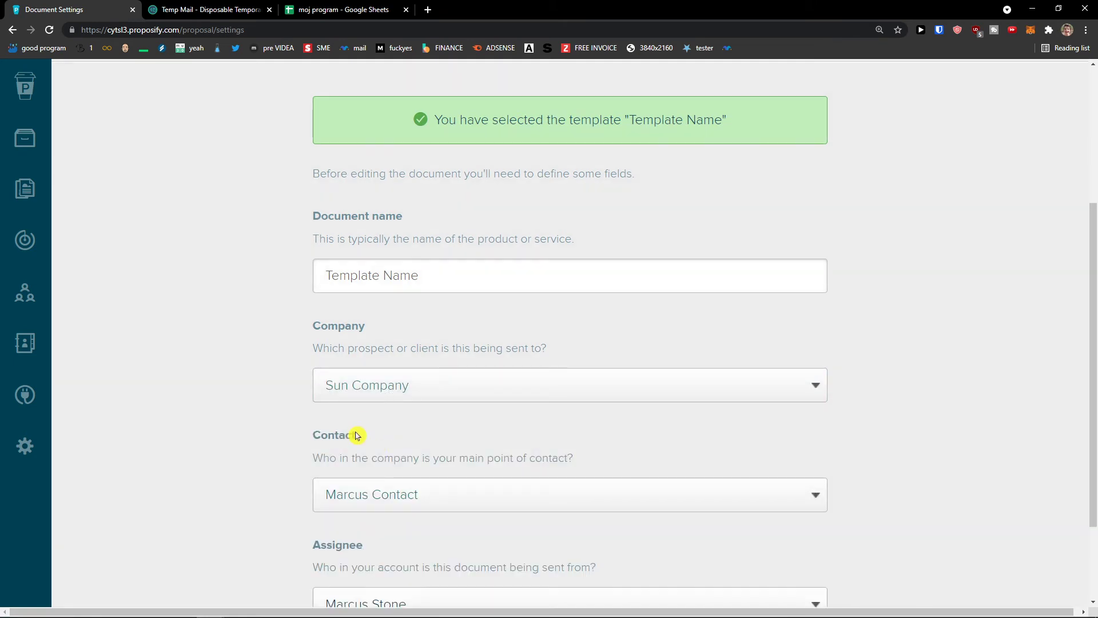
Assign the proposal to the sending account user and go to Next Step.
scroll(354, 435, down, 1)
scroll(363, 441, down, 1)
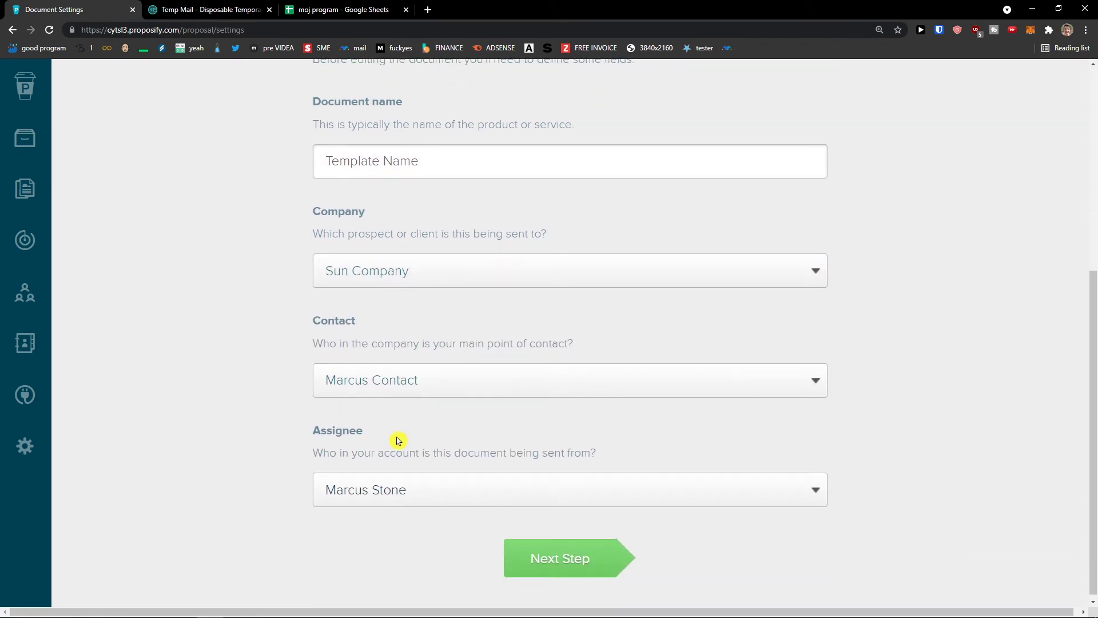
click(377, 499)
click(358, 522)
scroll(299, 527, up, 5)
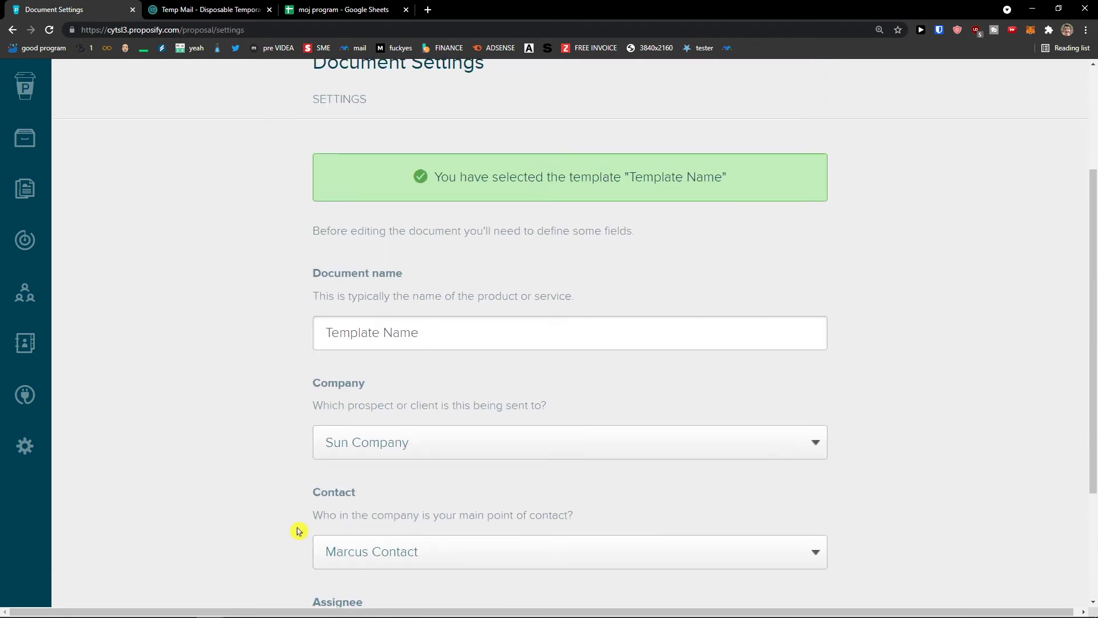
scroll(299, 529, down, 5)
click(554, 574)
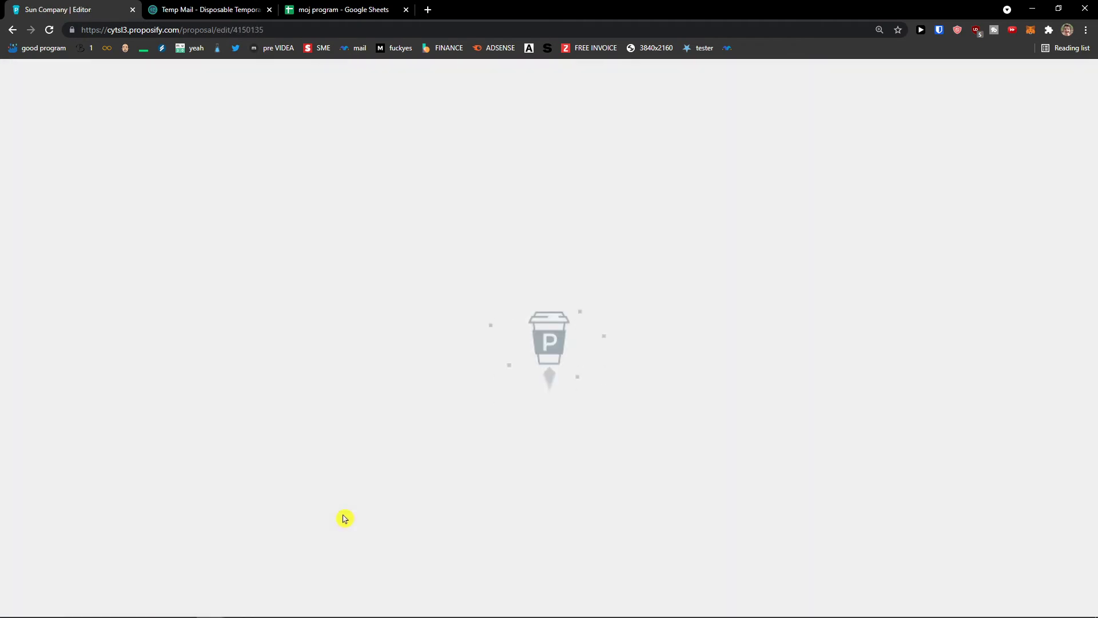
Review the proposal's text, $4,200 fee table and signature boxes, then return to the Cover.
scroll(344, 518, down, 15)
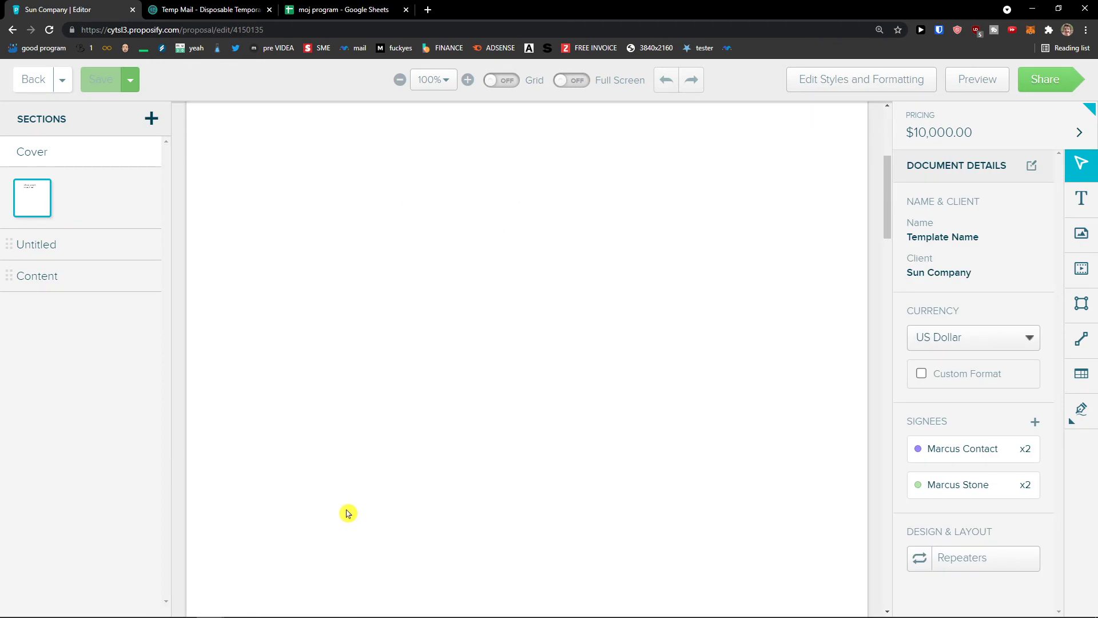
scroll(352, 525, down, 5)
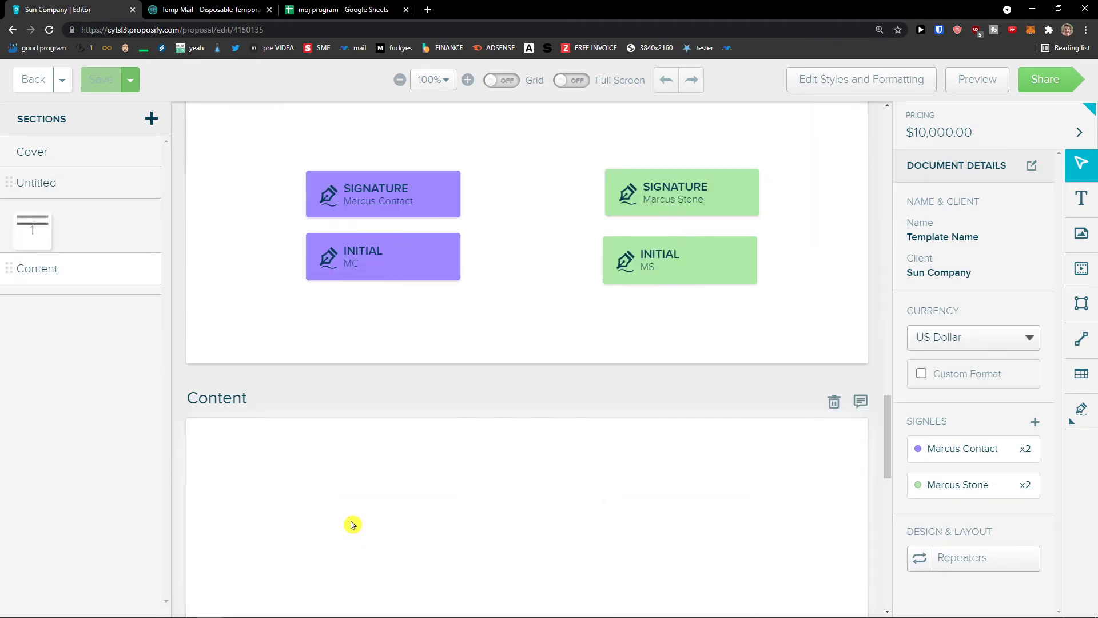
scroll(411, 393, up, 20)
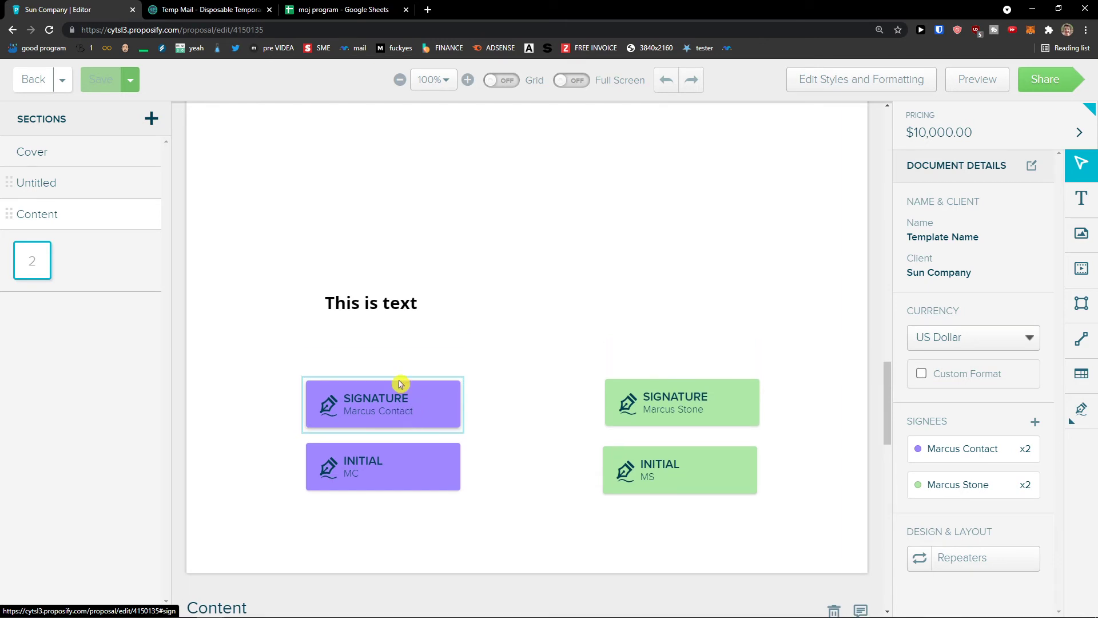
scroll(436, 433, down, 3)
scroll(434, 431, up, 3)
scroll(409, 422, down, 5)
scroll(406, 430, down, 12)
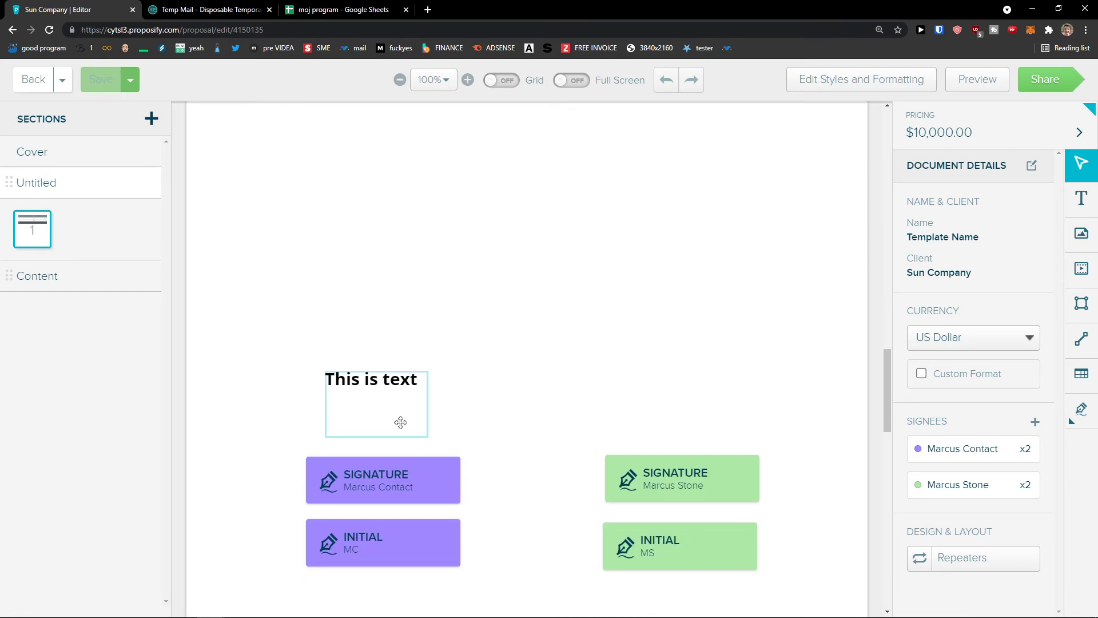
scroll(401, 422, down, 1)
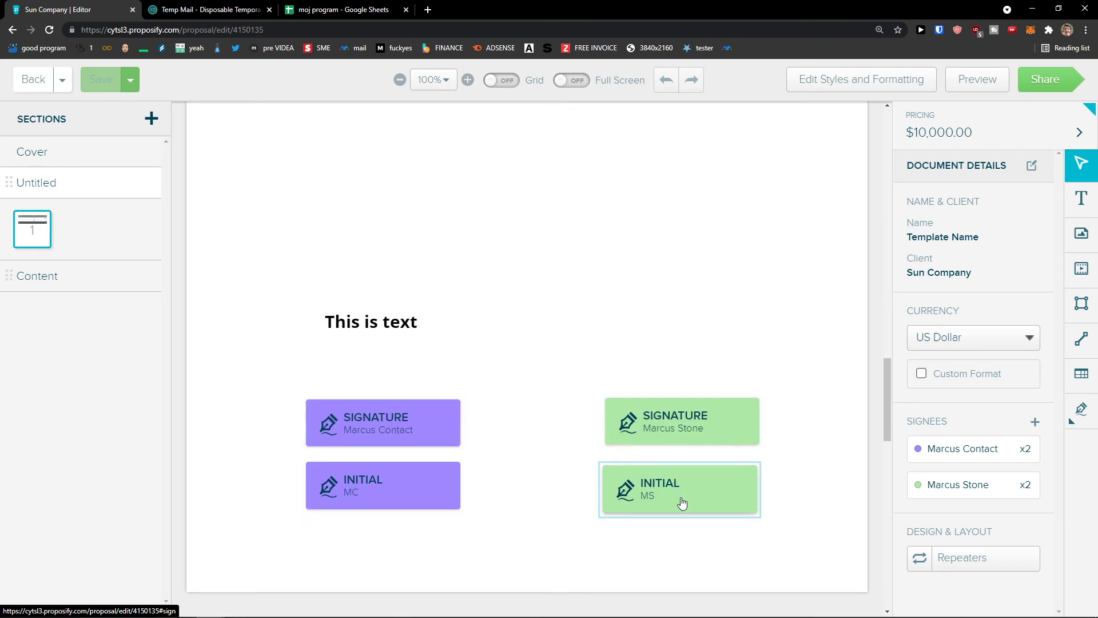
click(547, 453)
scroll(503, 395, up, 10)
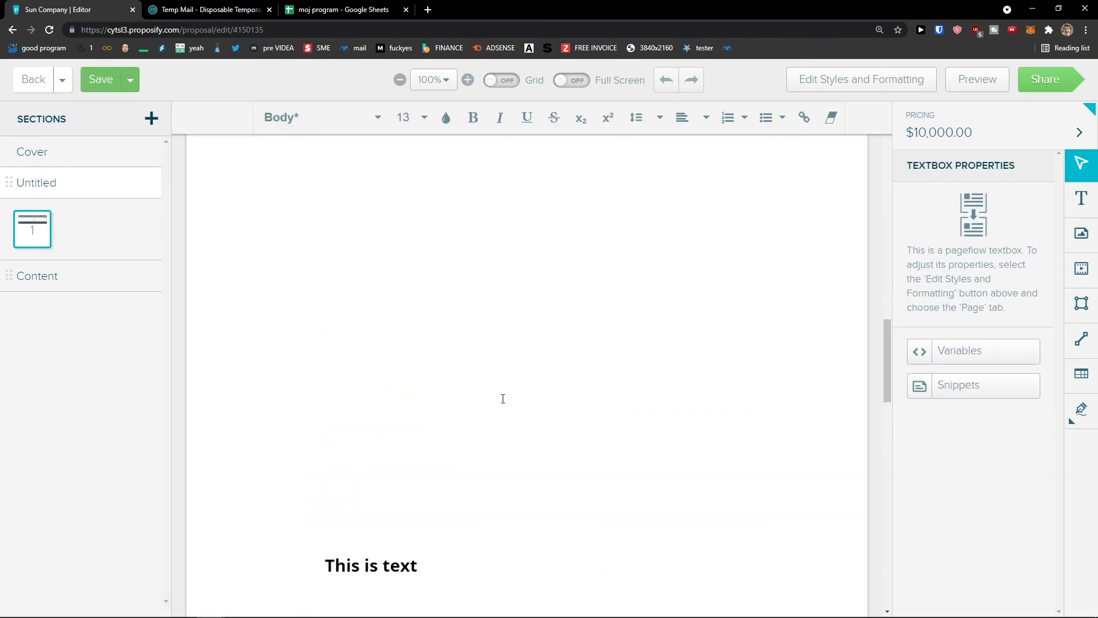
Preview the proposal, check its $10,000.00 one-time total, and jump to the two signature fields.
click(982, 80)
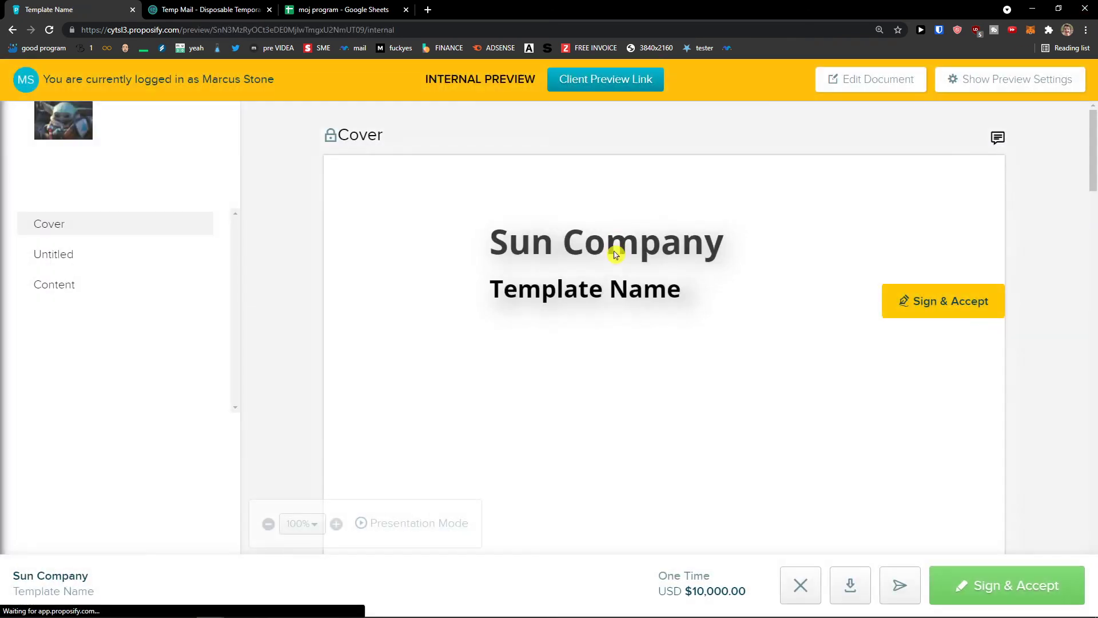
scroll(617, 246, down, 5)
scroll(619, 268, down, 12)
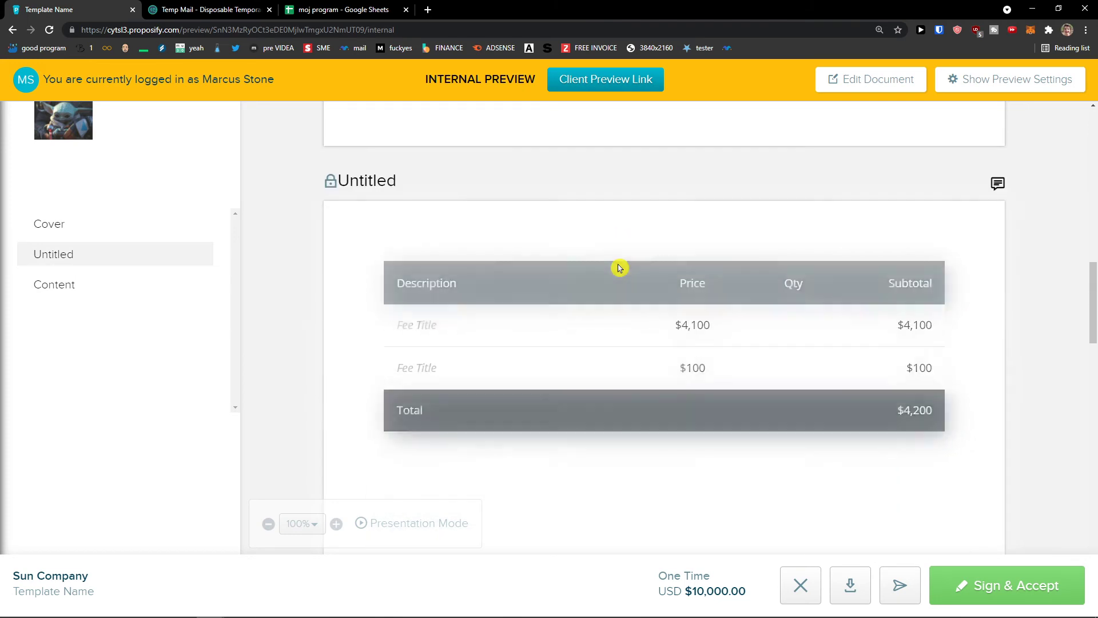
scroll(619, 268, down, 3)
scroll(667, 265, up, 15)
scroll(671, 273, up, 3)
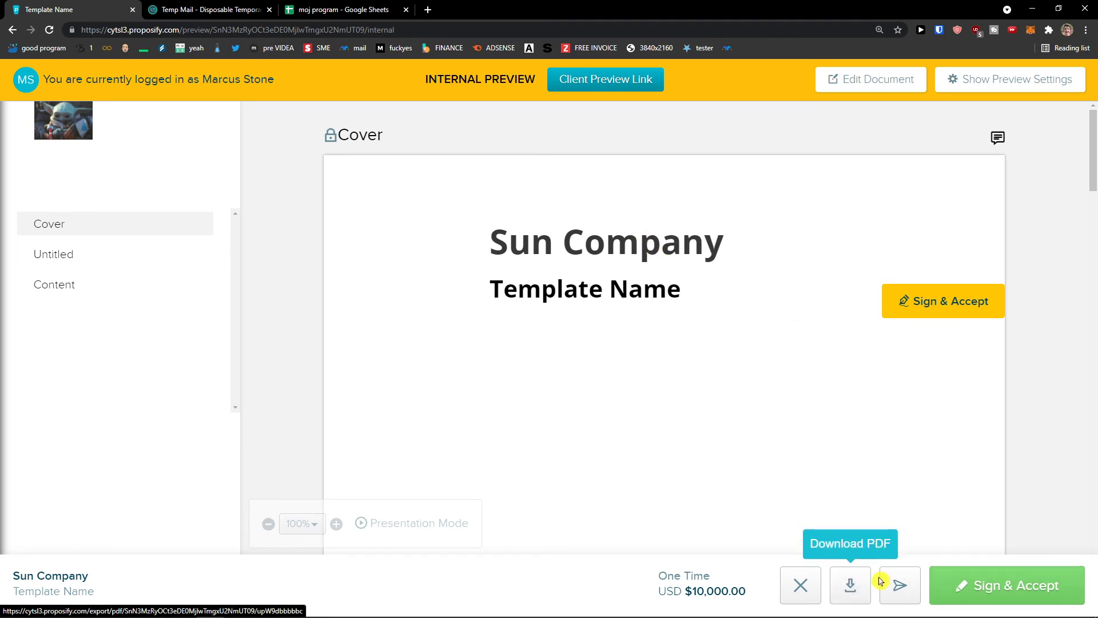
click(944, 591)
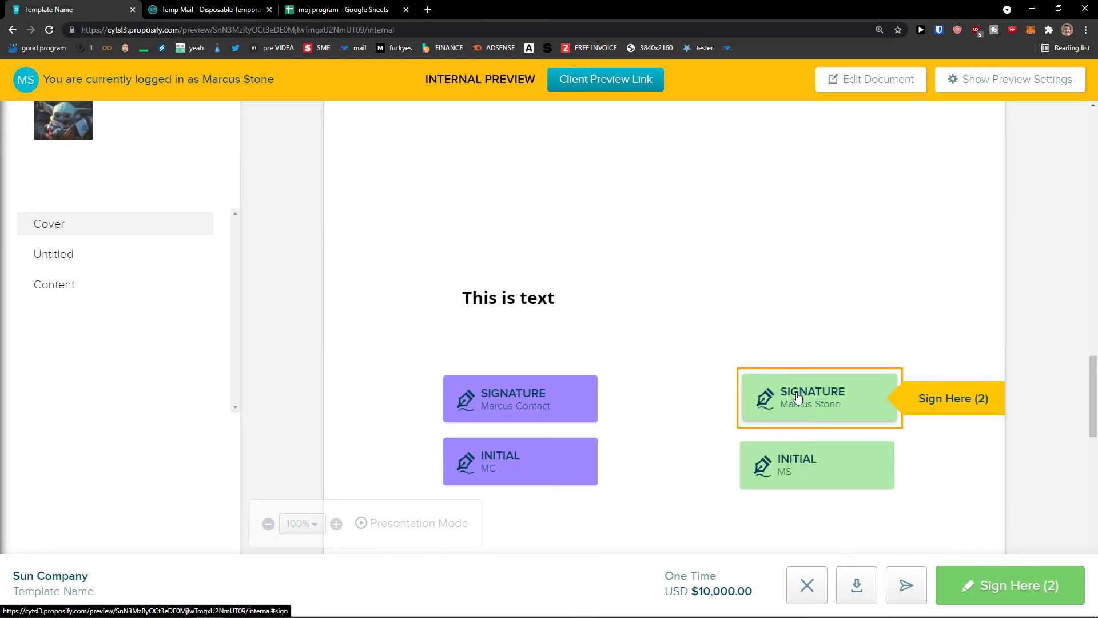
scroll(800, 399, down, 1)
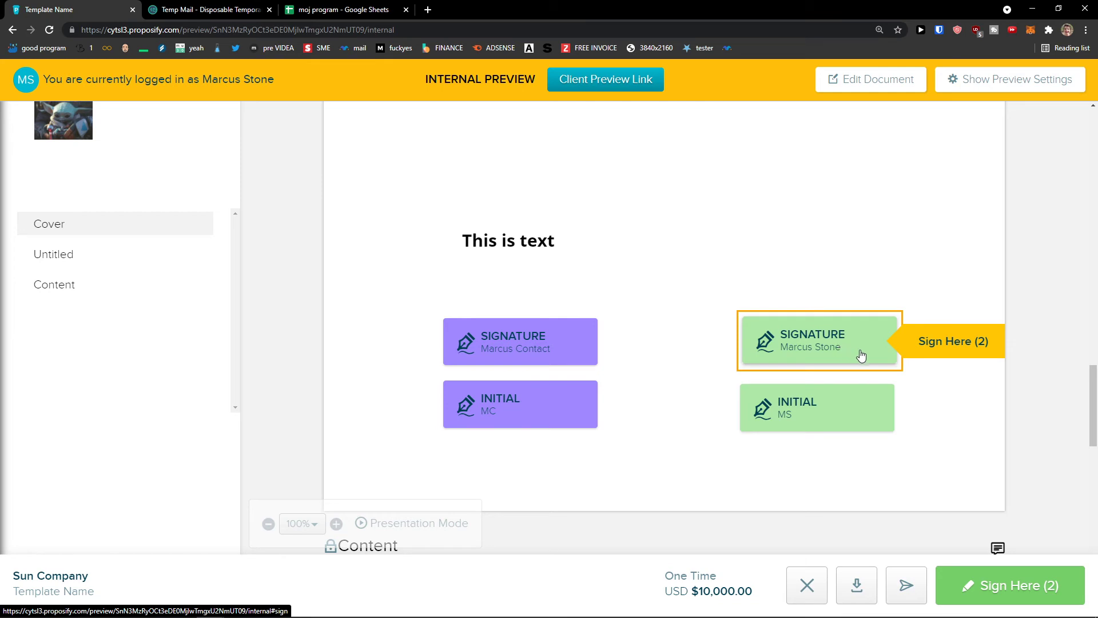
Cancel the decline form and sign the sender's field with a hand-drawn signature and initials.
click(814, 583)
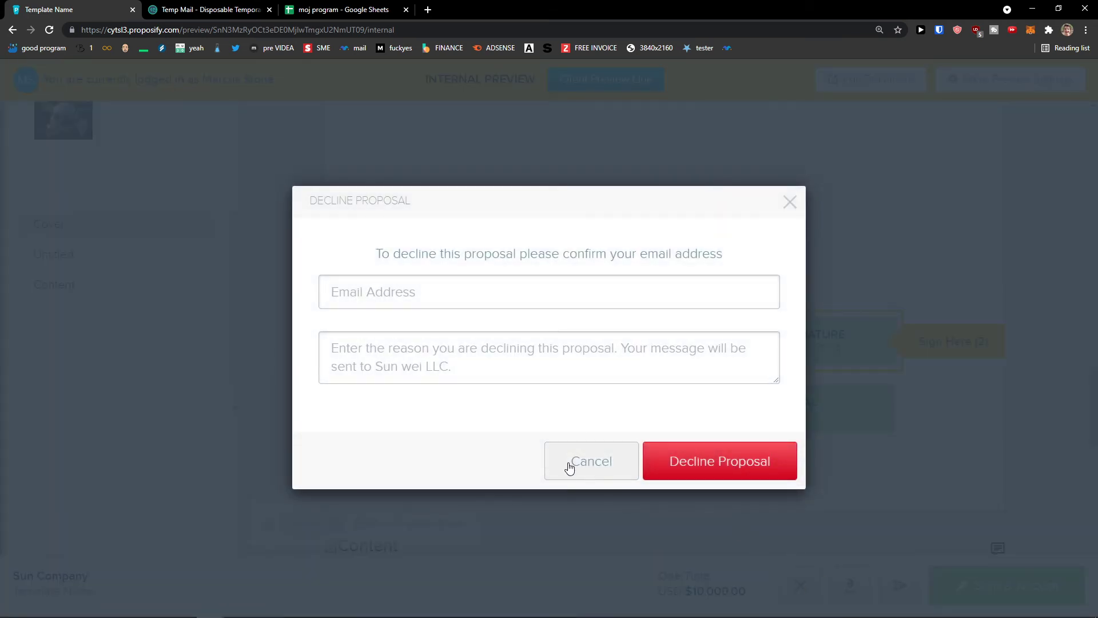
click(572, 468)
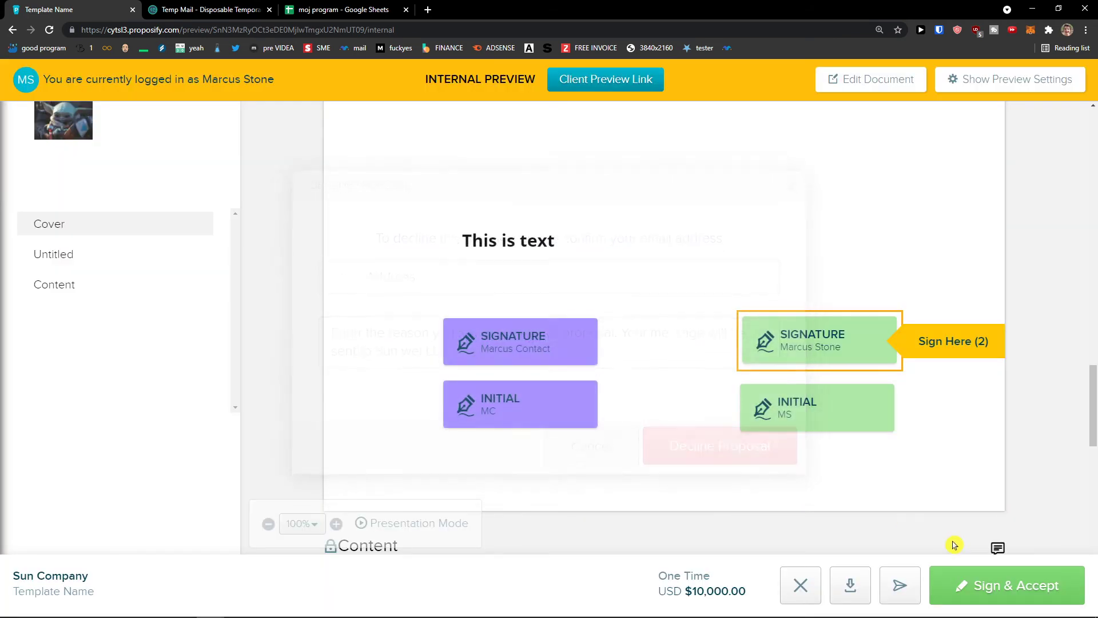
click(812, 348)
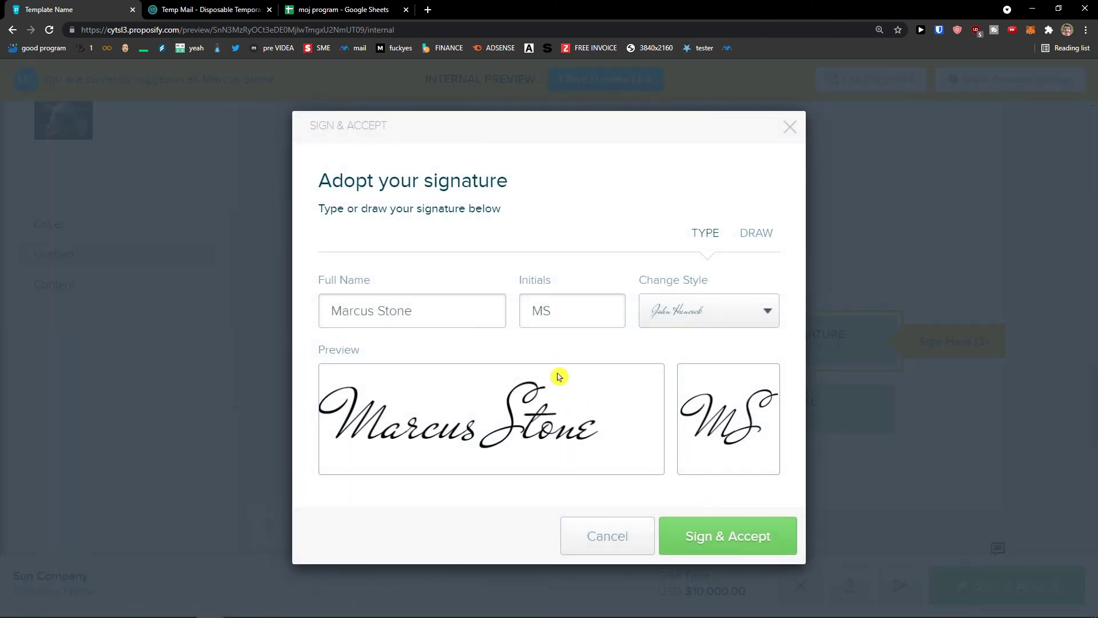
click(756, 235)
drag(415, 305, 414, 347)
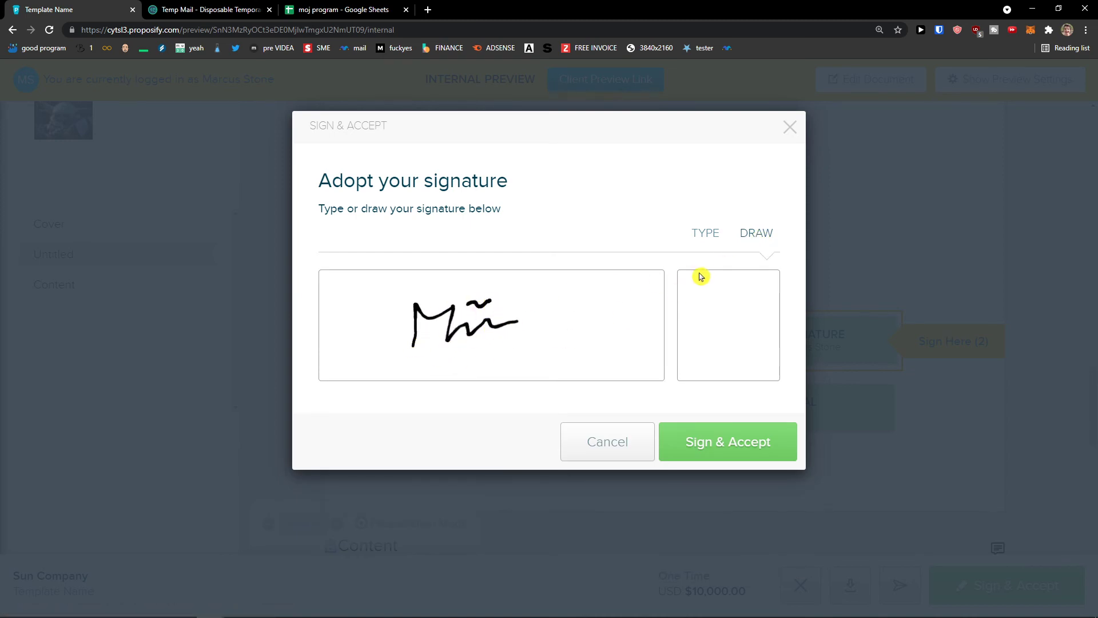
click(736, 441)
Agree to the electronic signature terms and submit the acceptance.
click(815, 410)
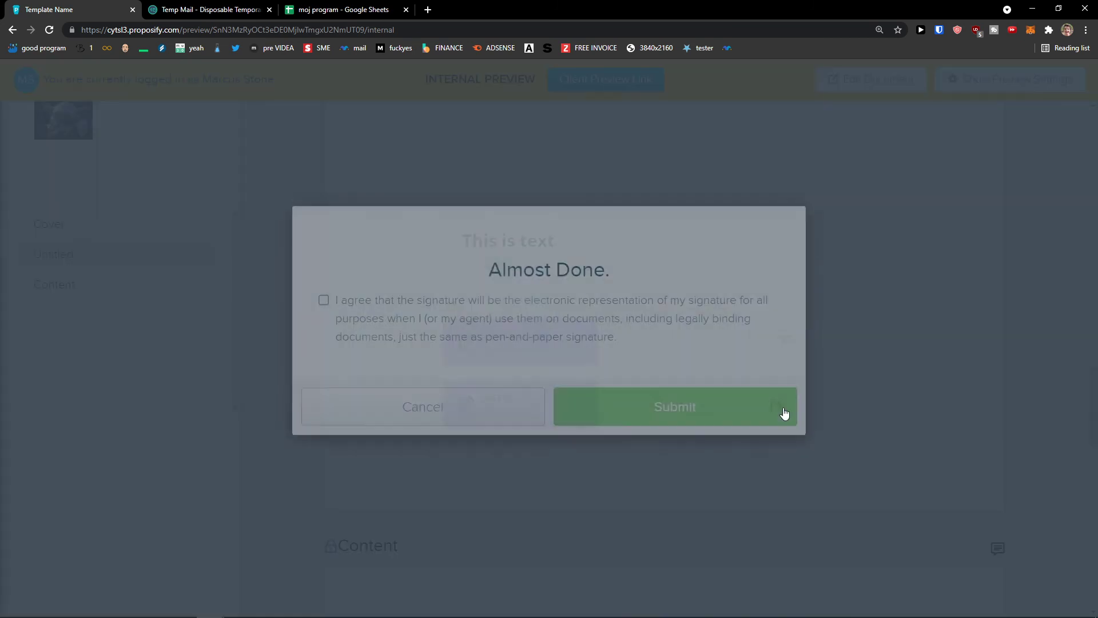
click(583, 336)
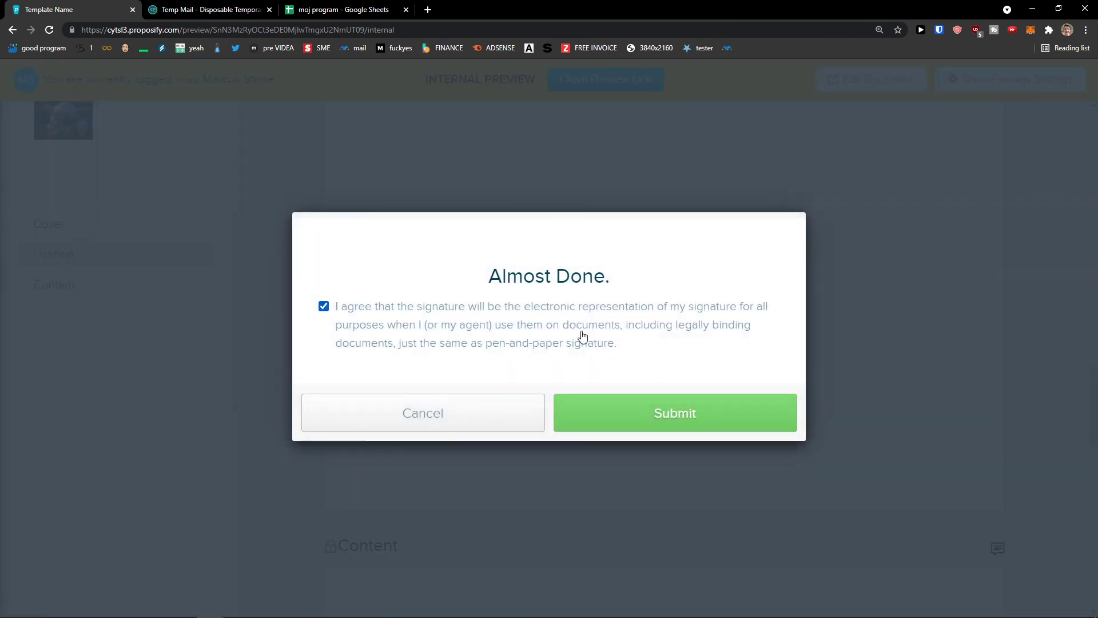
click(653, 411)
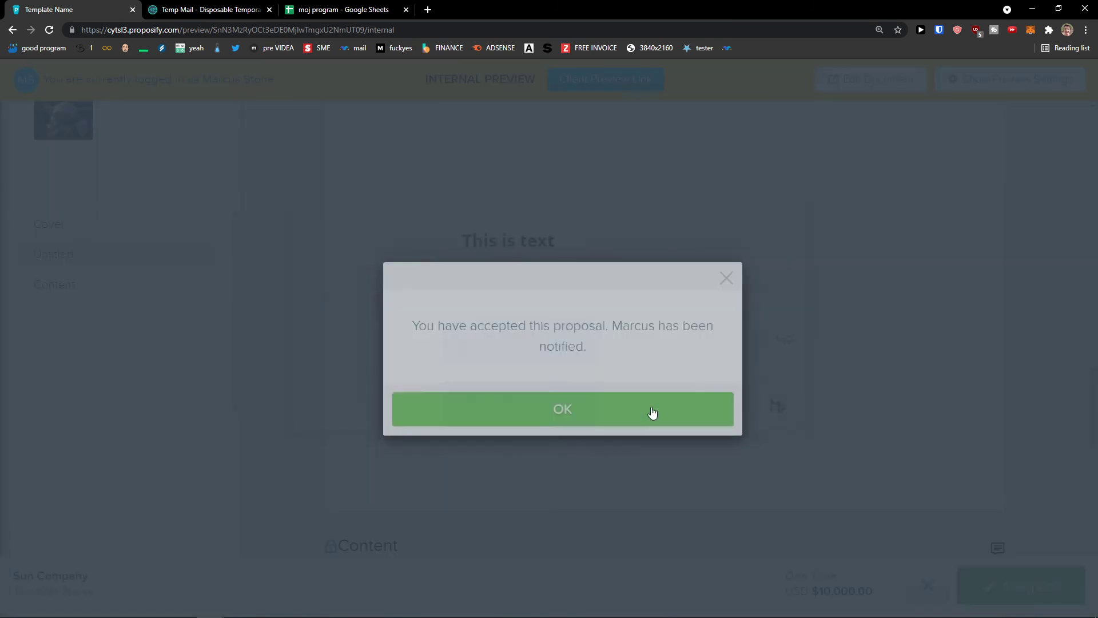
click(651, 412)
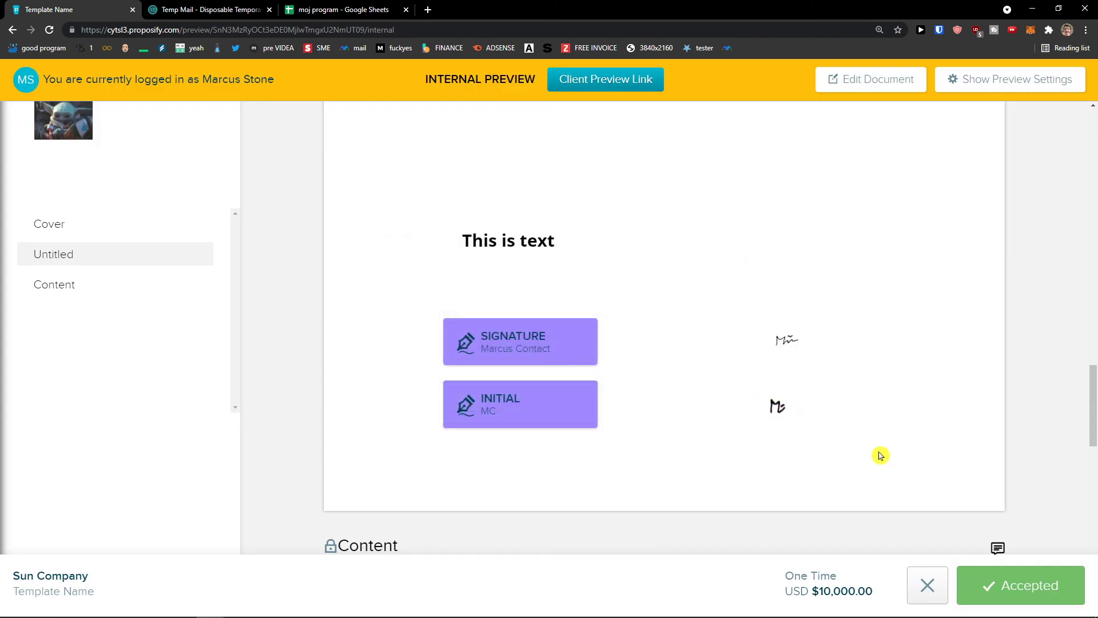
View the accepted proposal's signing history, then close it.
click(1005, 589)
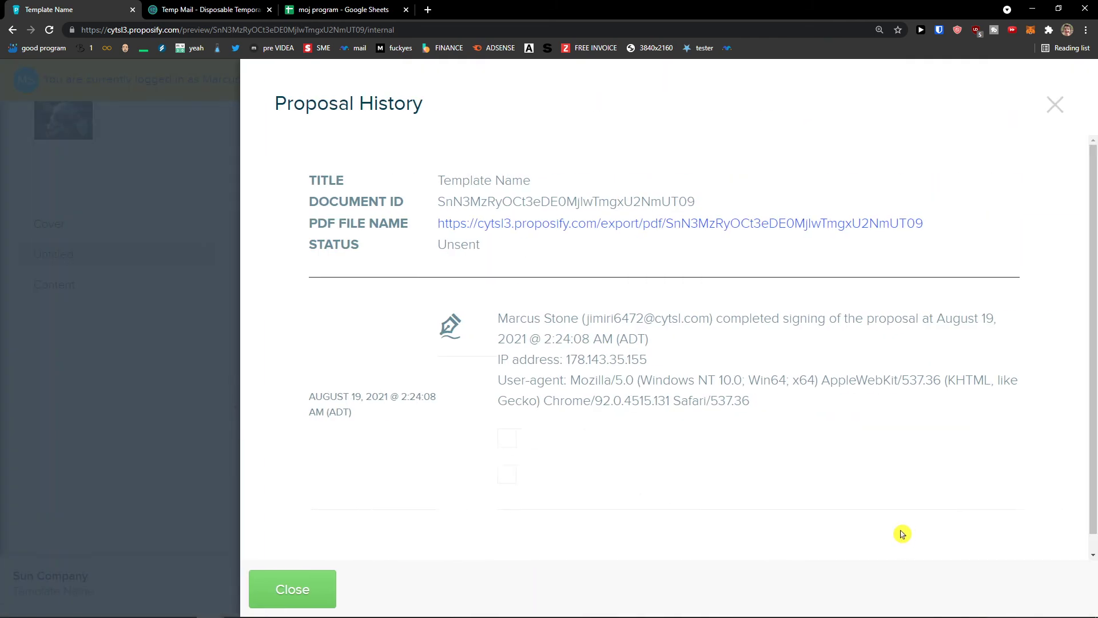
scroll(870, 511, down, 2)
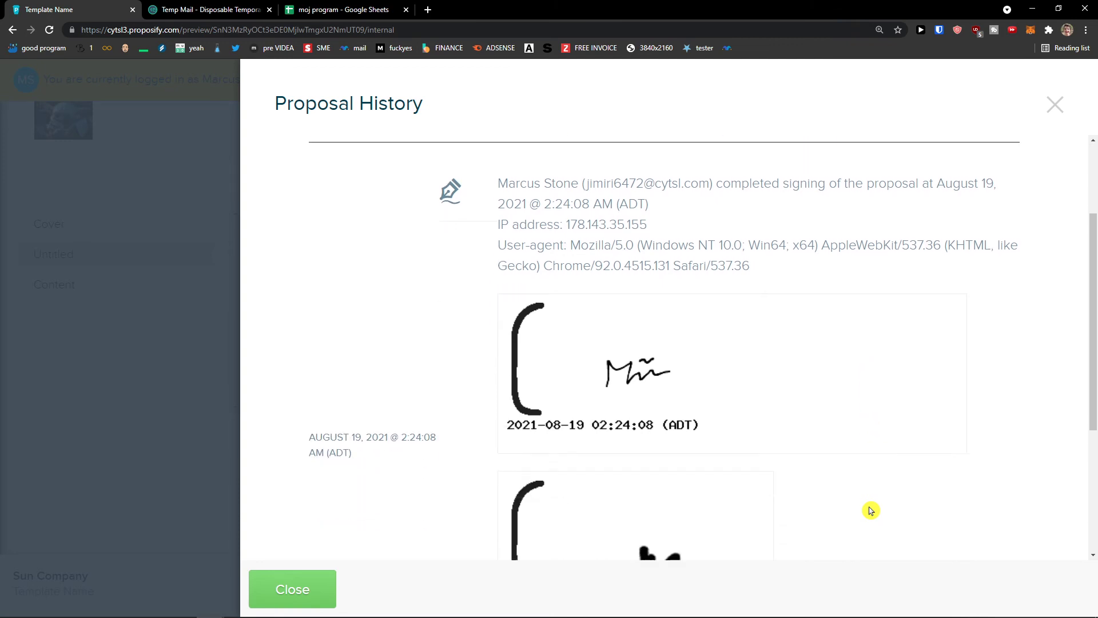
scroll(870, 510, down, 4)
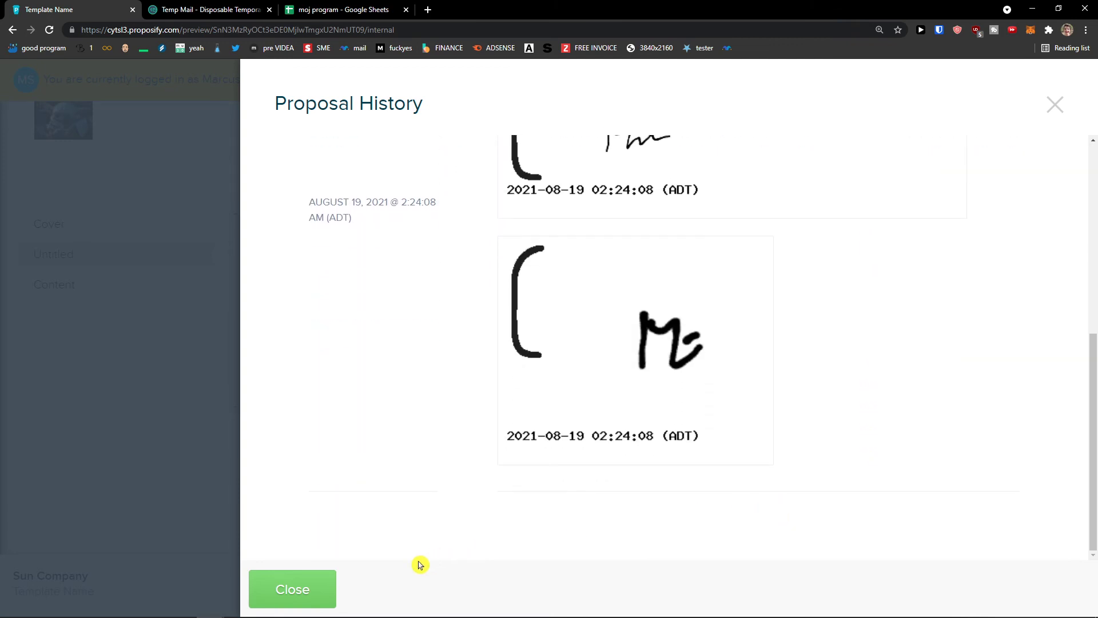
click(319, 588)
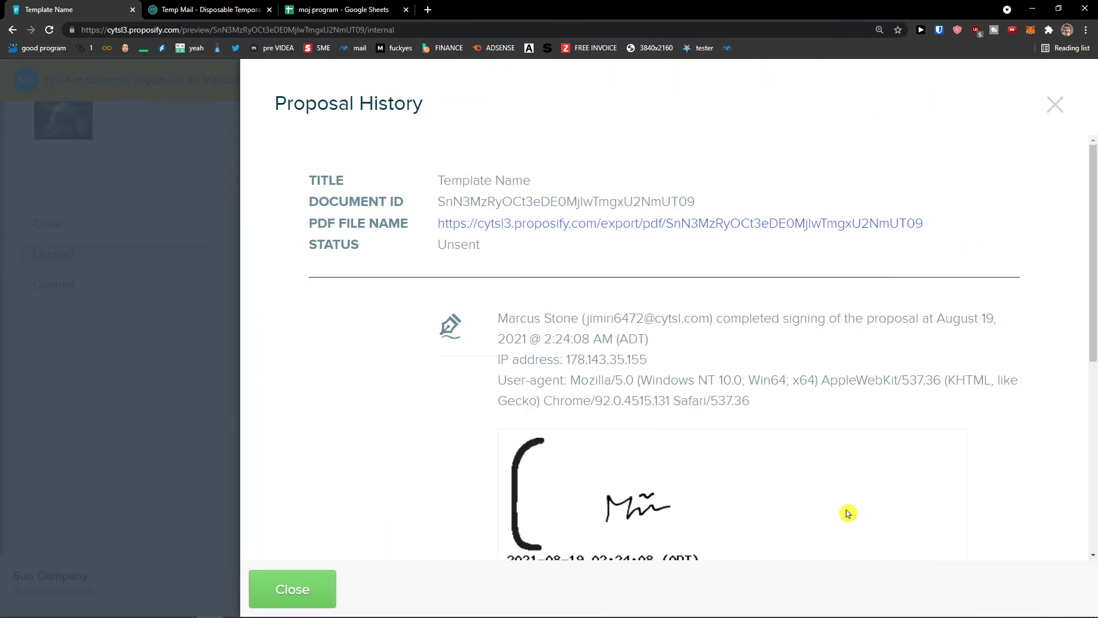
scroll(850, 514, down, 3)
scroll(851, 514, up, 3)
click(1055, 106)
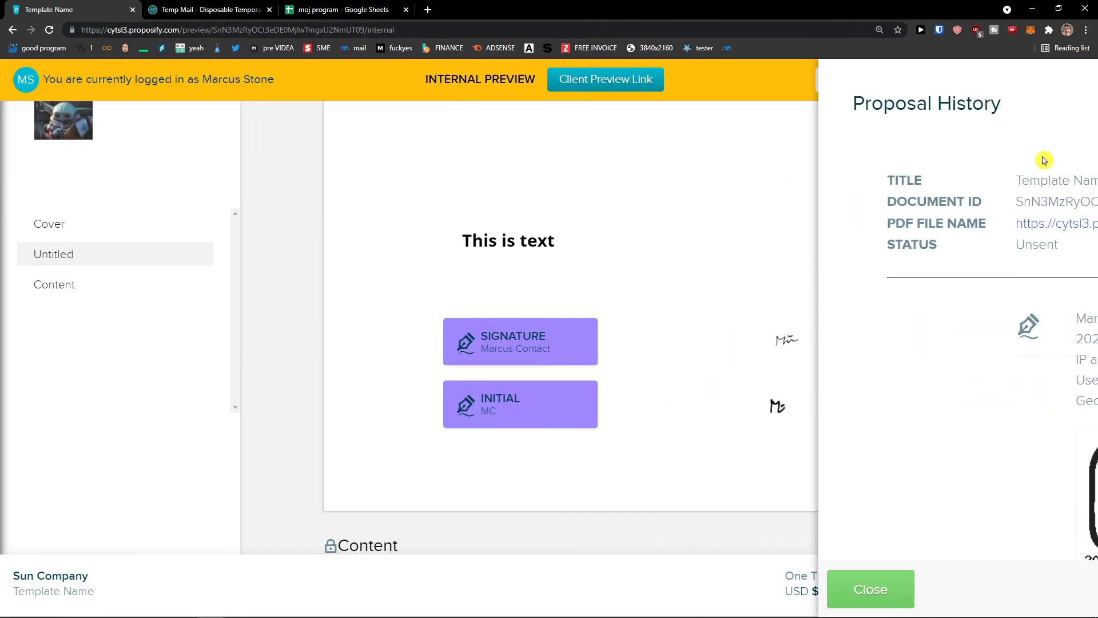
scroll(926, 363, up, 4)
Try the Decline form without an email, cancel it, and return to the document editor.
click(938, 584)
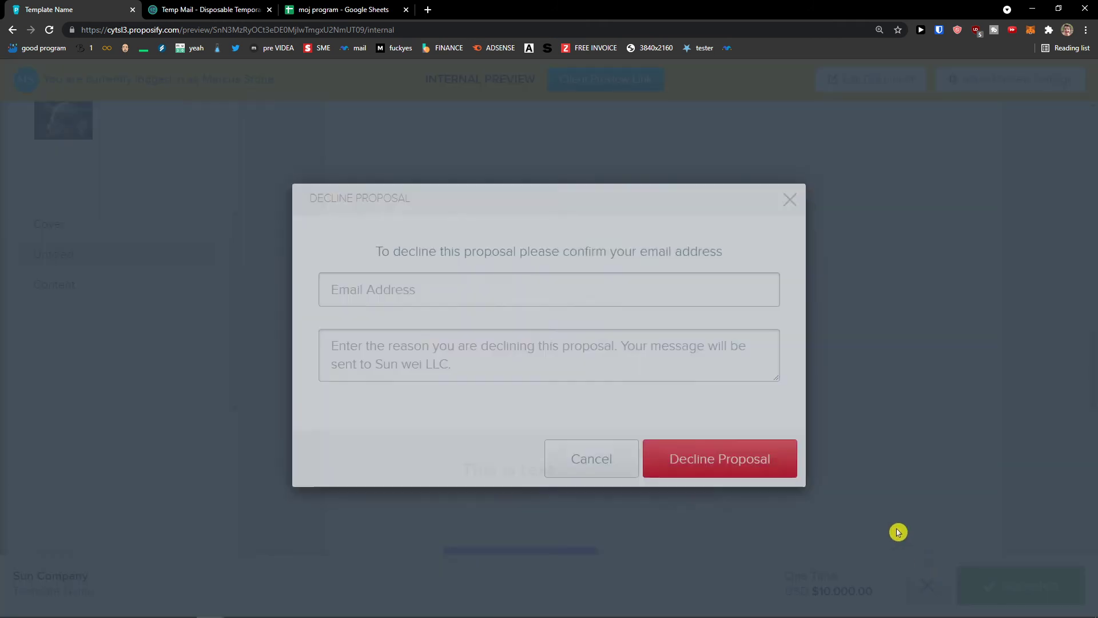
click(698, 475)
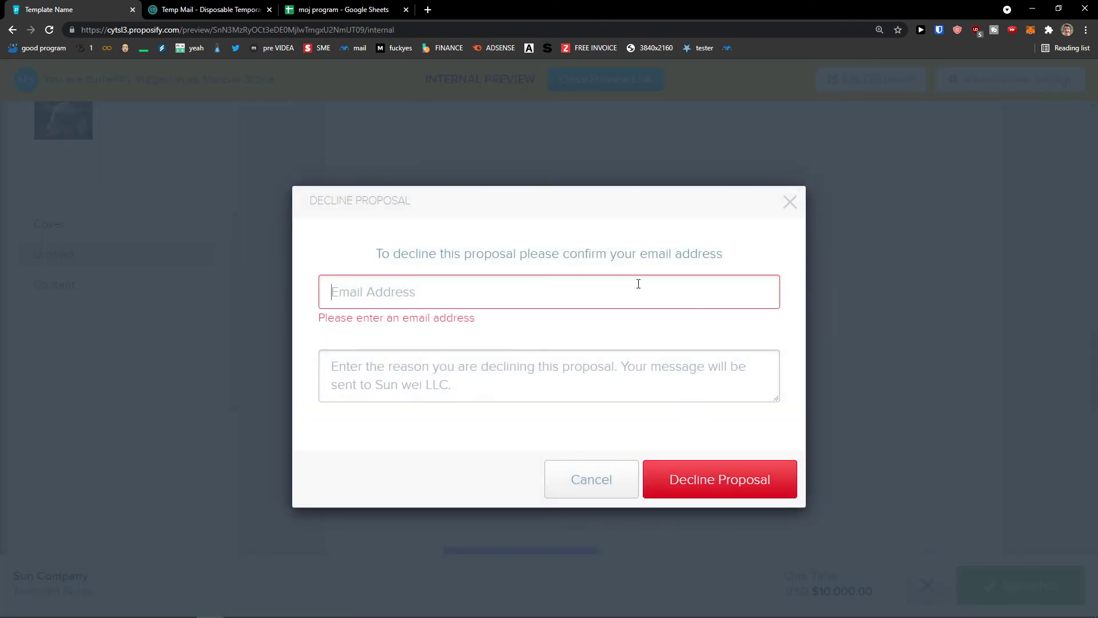
click(715, 481)
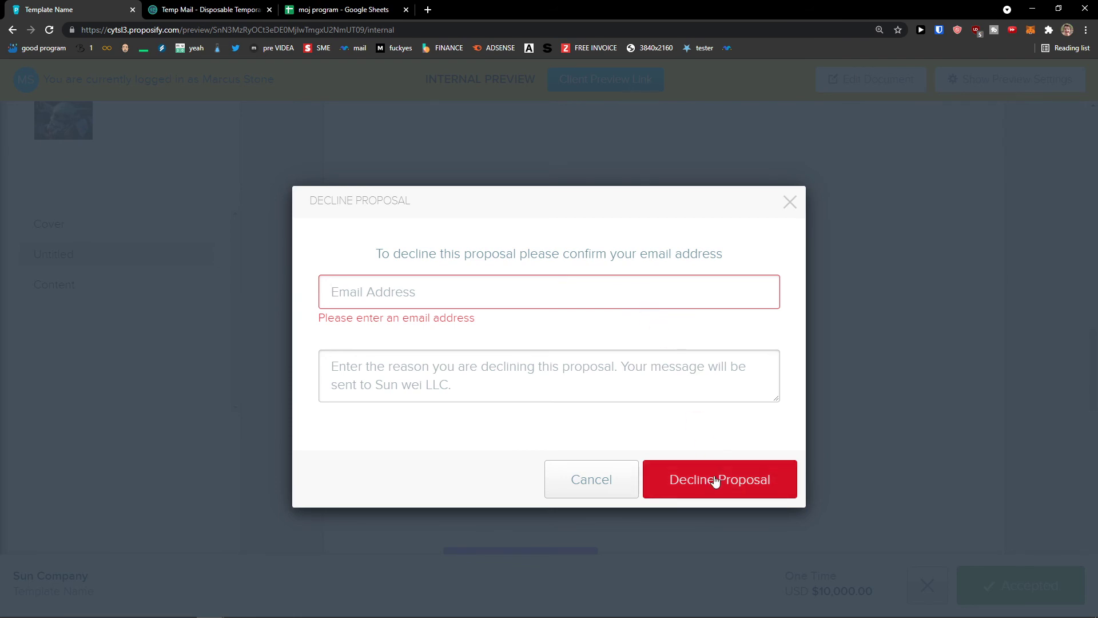
click(608, 472)
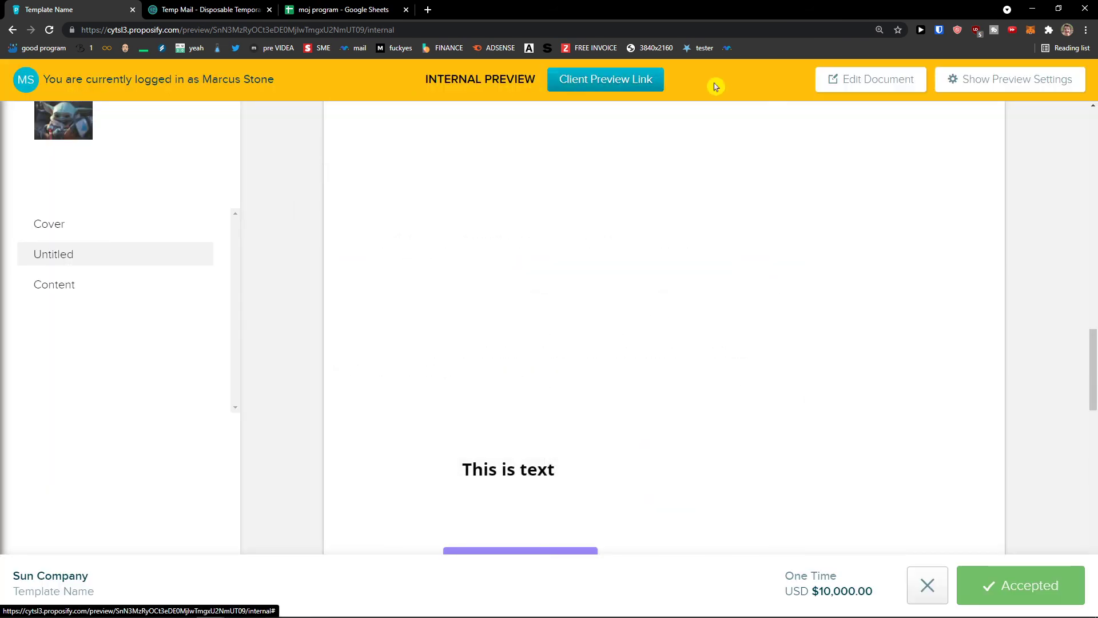
click(907, 83)
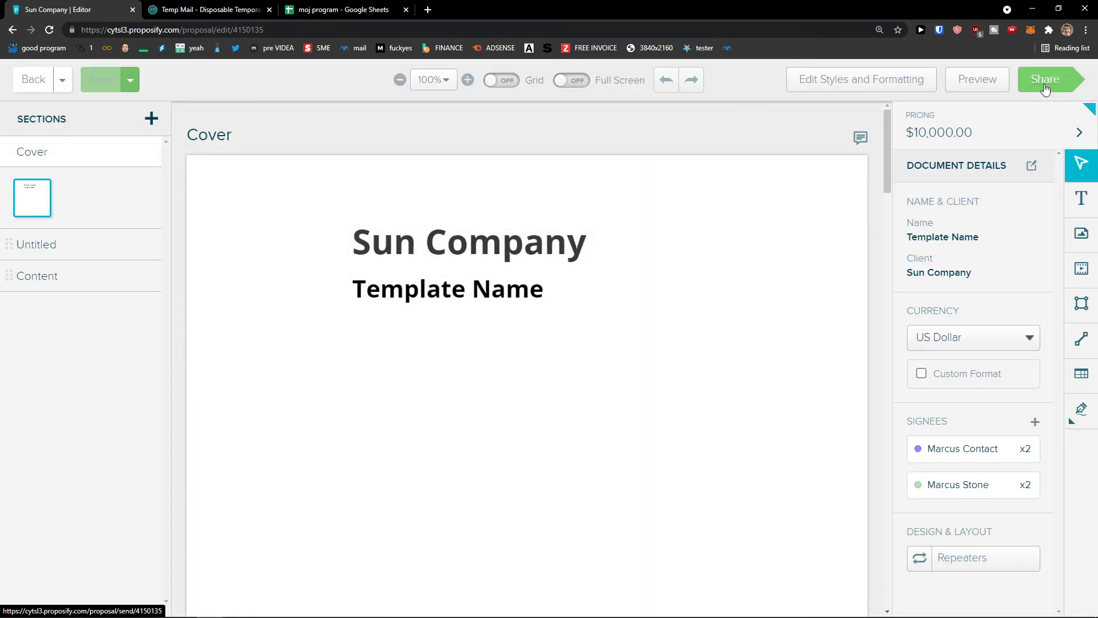
Open the proposal's sharing page and scroll down to the Send to client option.
click(1044, 86)
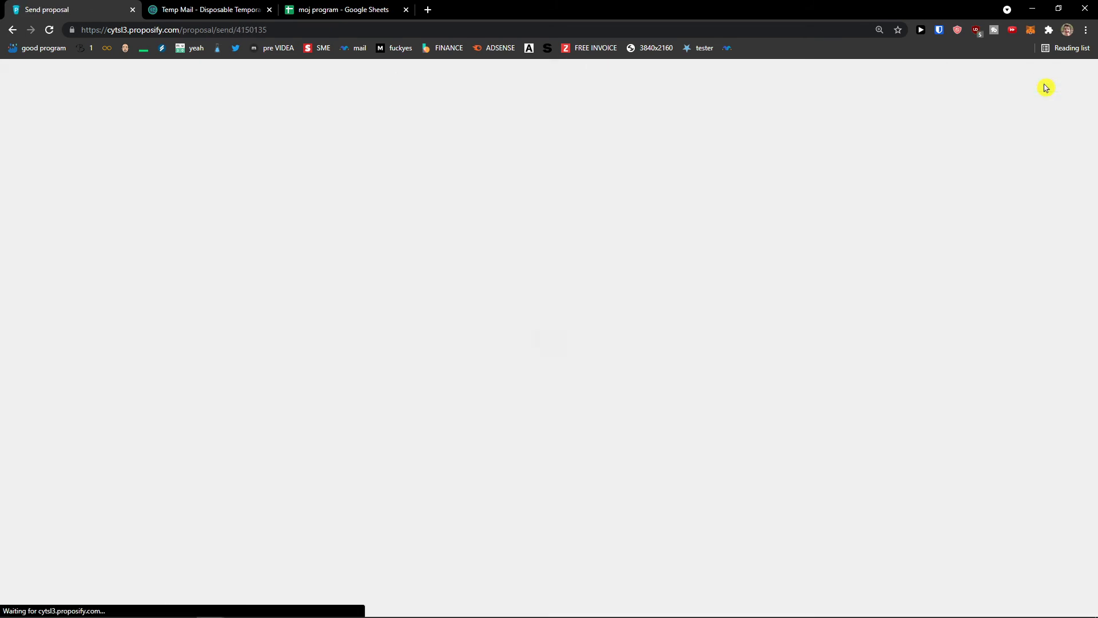
scroll(637, 286, down, 1)
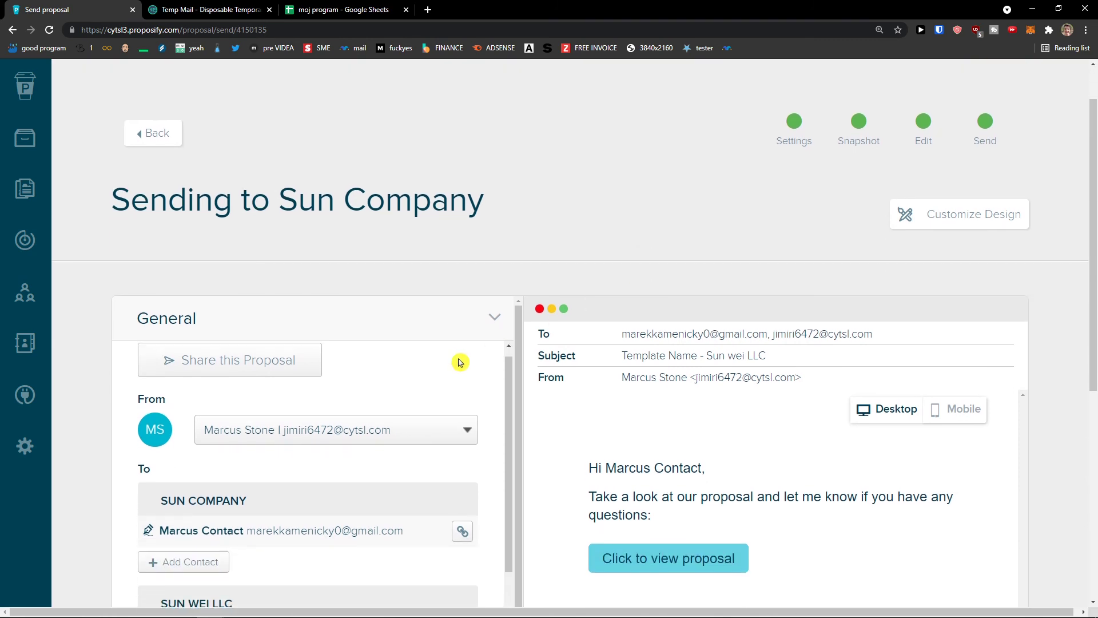
scroll(423, 389, down, 2)
scroll(370, 419, up, 1)
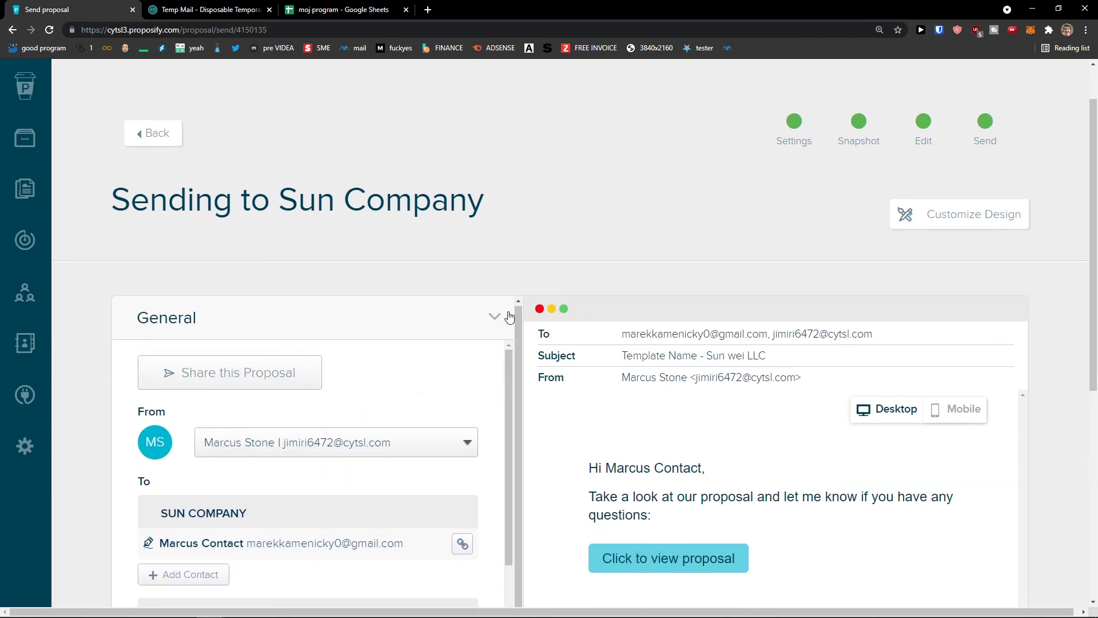
scroll(402, 315, down, 2)
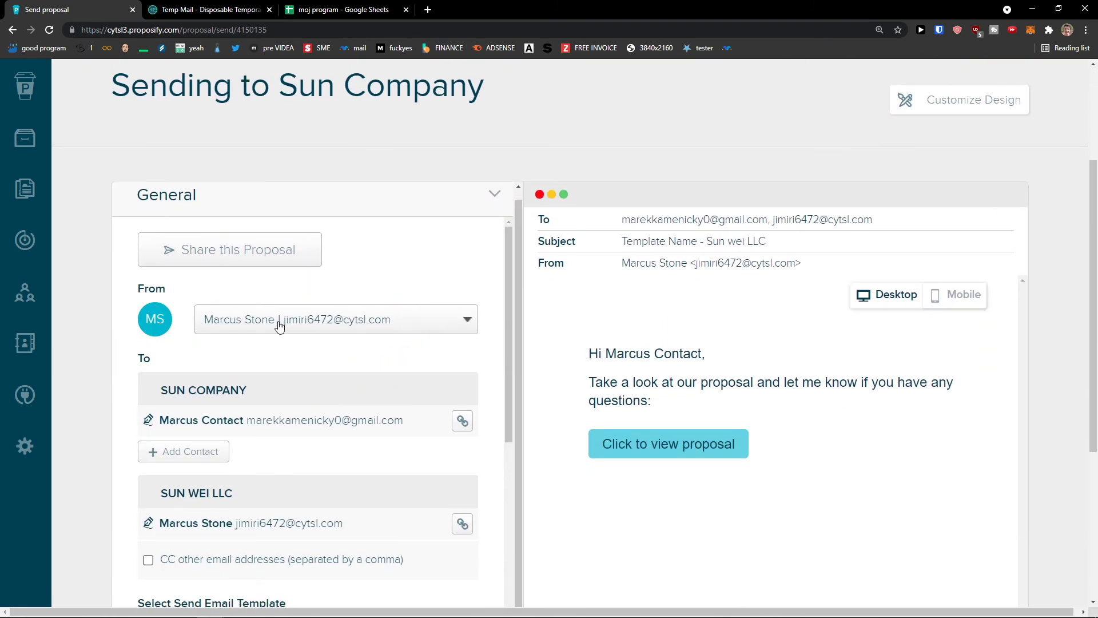
scroll(336, 354, down, 2)
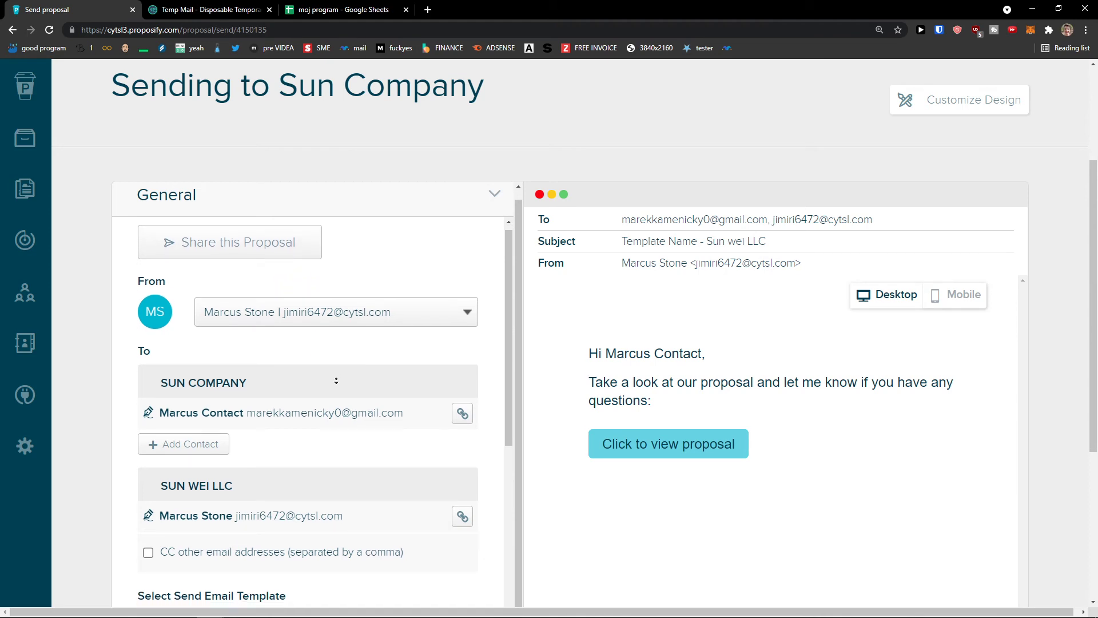
scroll(309, 366, down, 2)
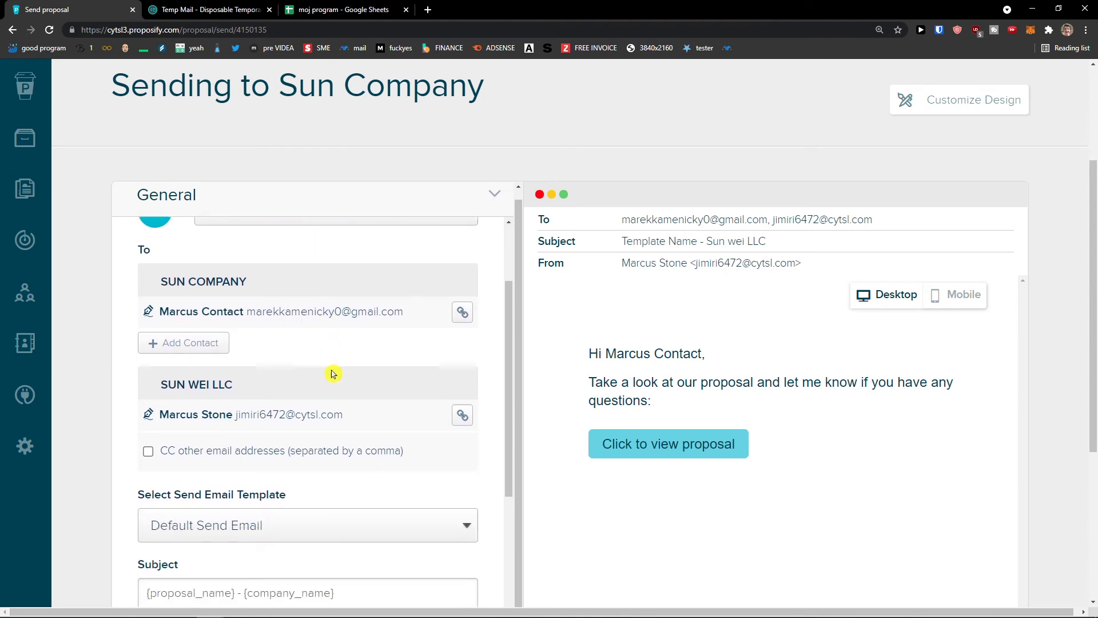
scroll(328, 375, down, 3)
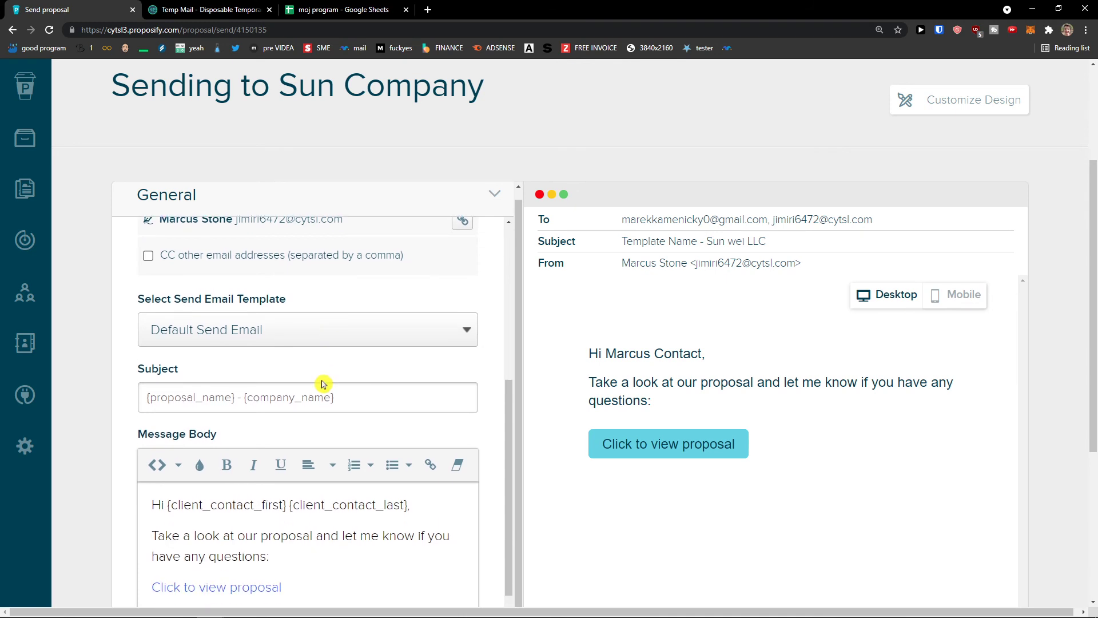
scroll(314, 358, down, 3)
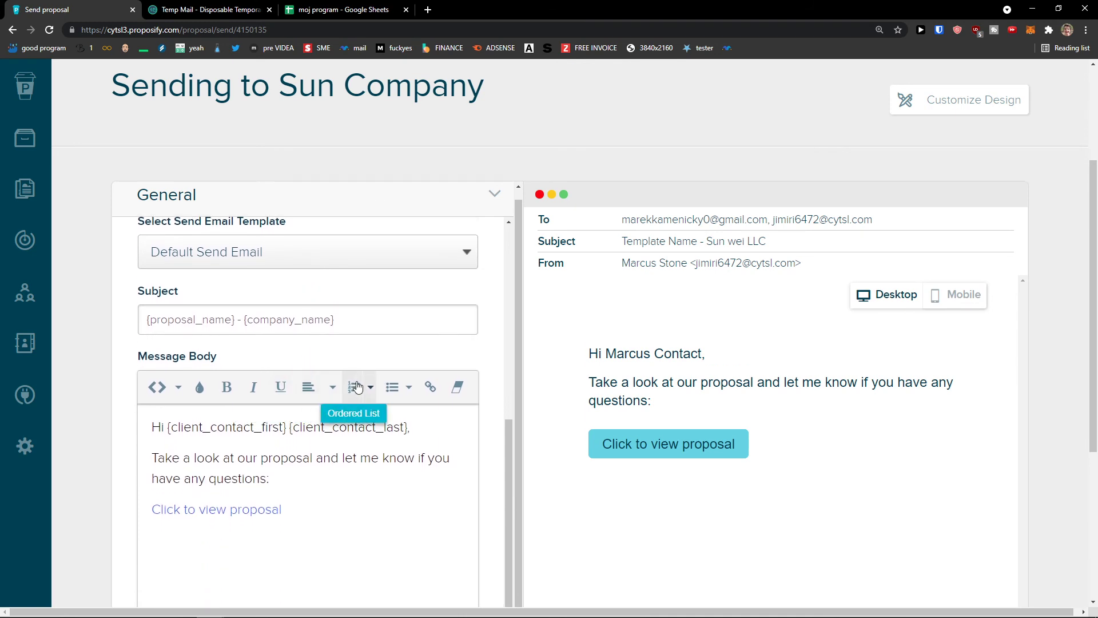
scroll(377, 406, down, 3)
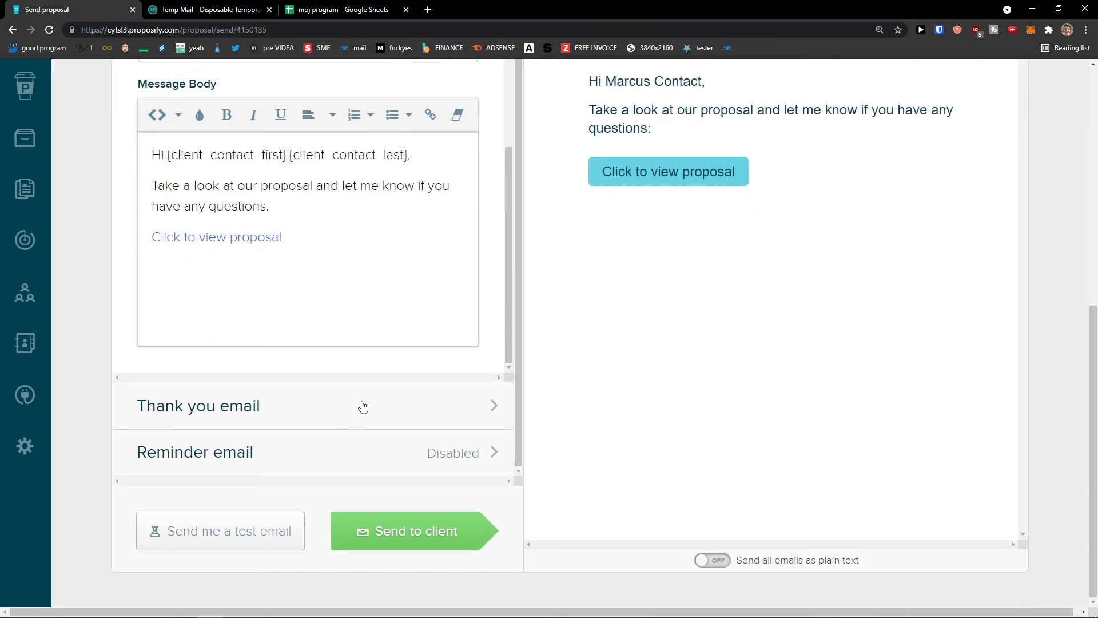
Send to client, and after the unverified-account block, request a new verification email.
click(400, 529)
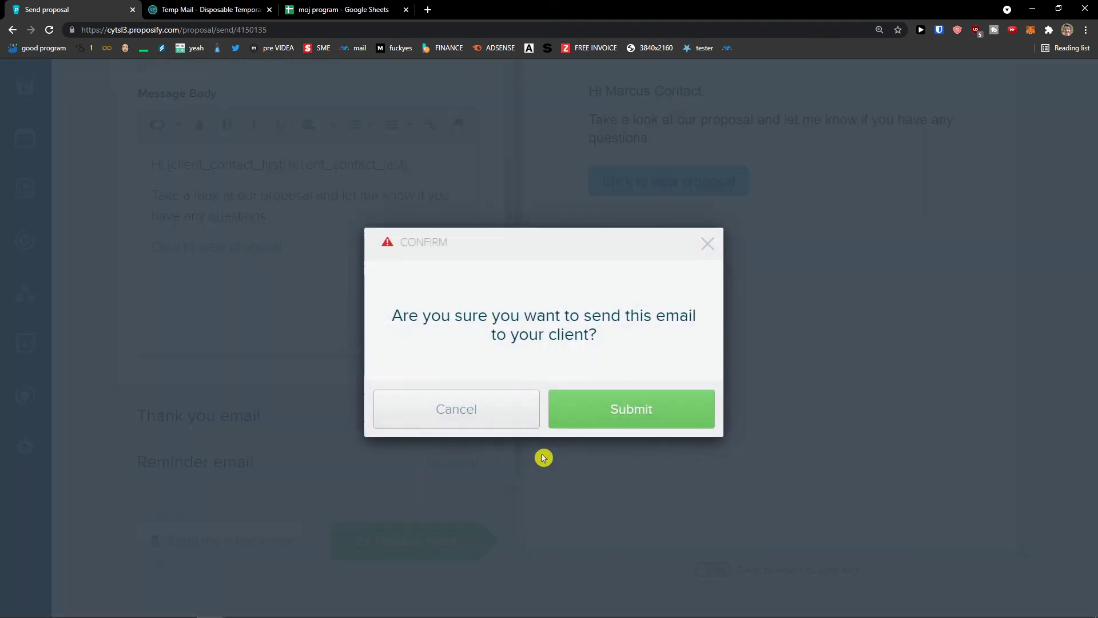
click(610, 415)
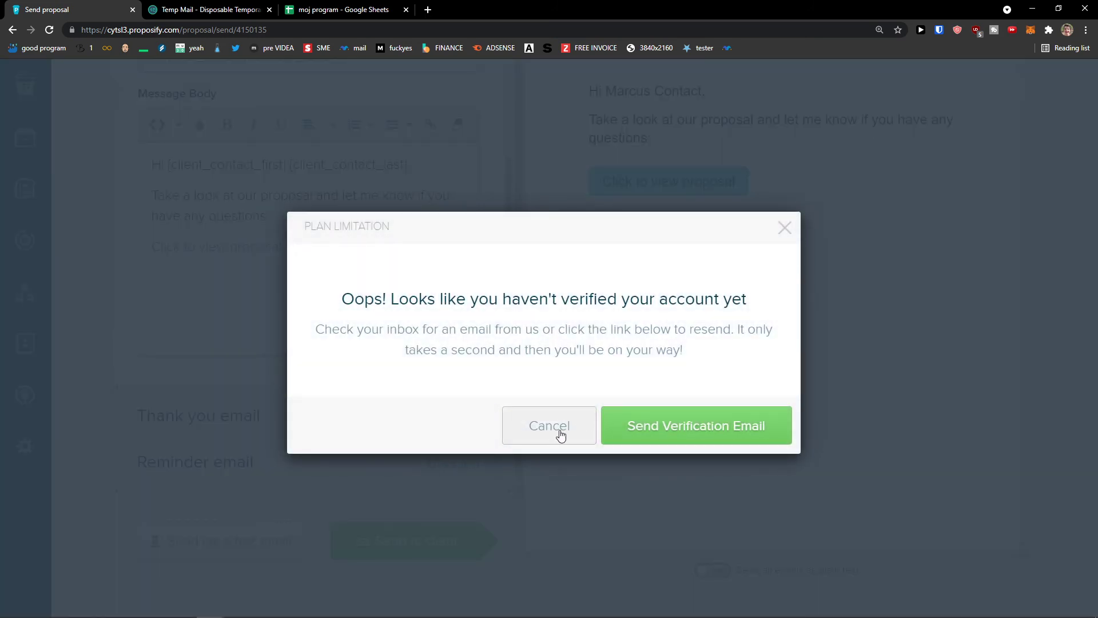
click(682, 436)
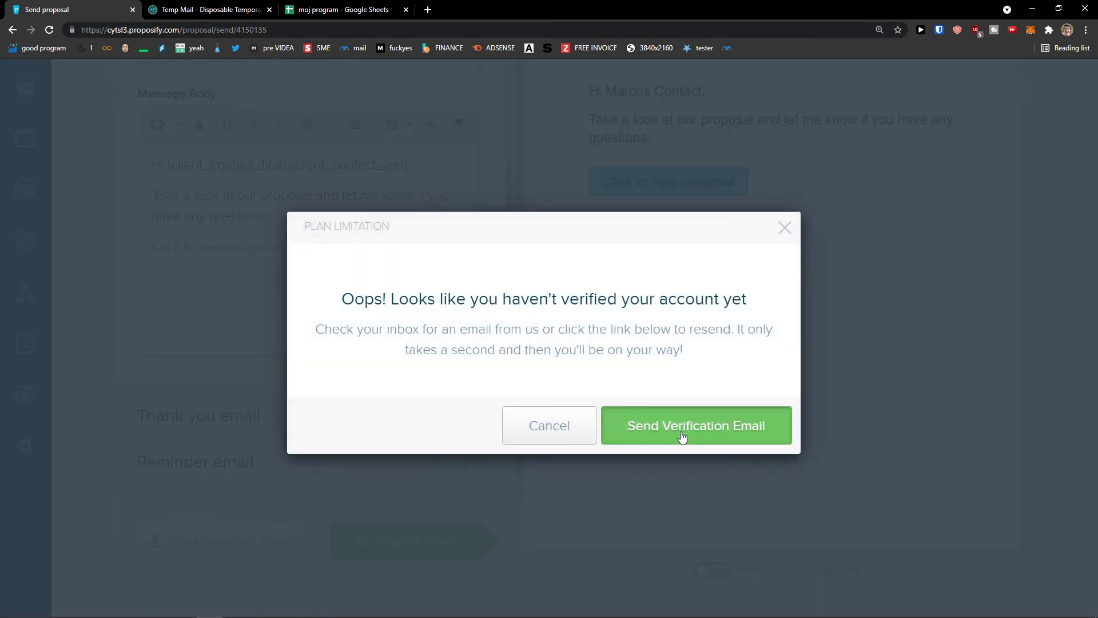
click(218, 10)
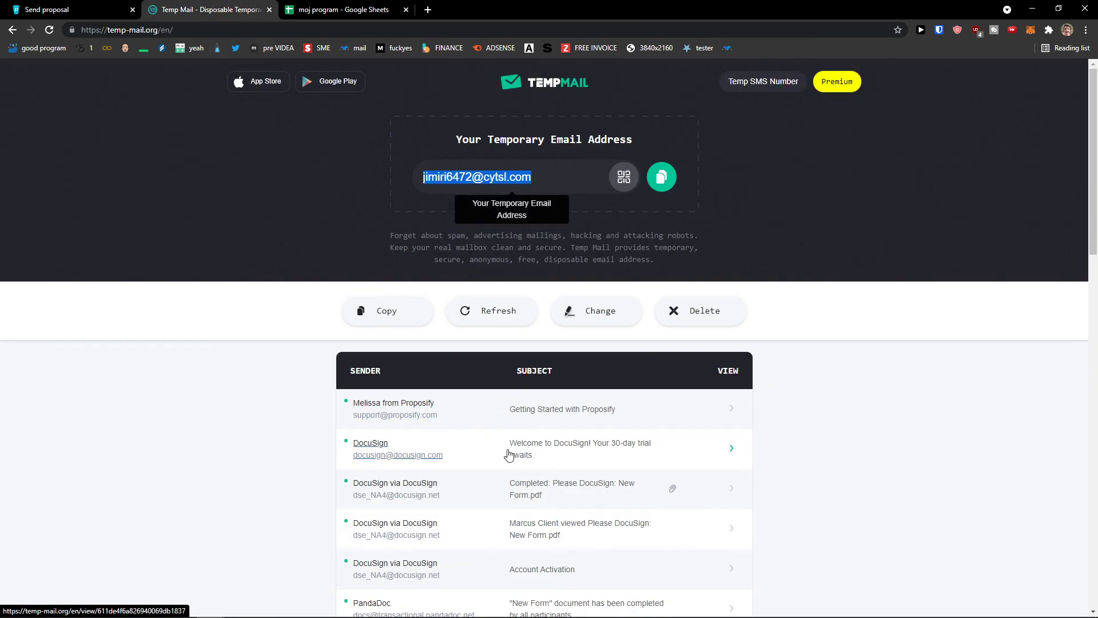
Follow Verify Now in the Proposify 'Verify your email address' message and confirm verification on the dashboard.
click(543, 415)
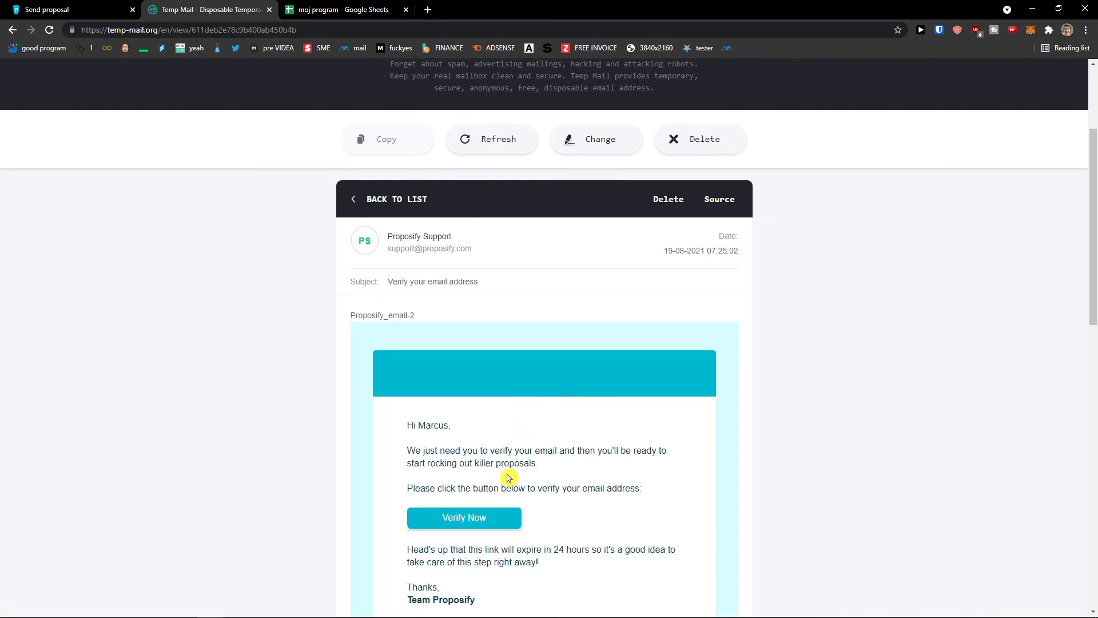
click(495, 518)
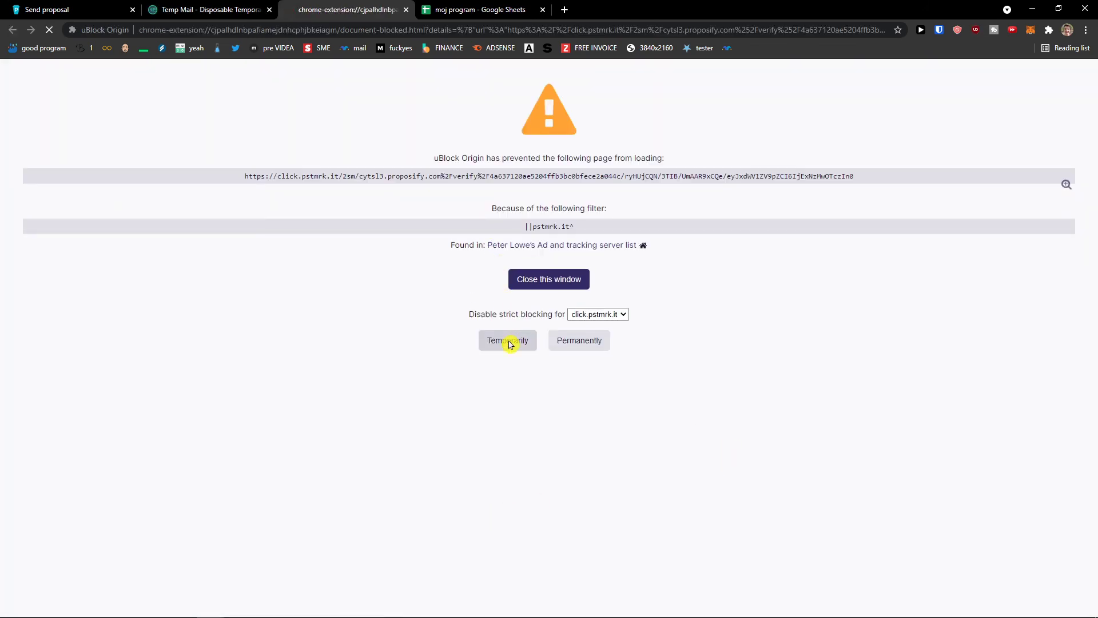
click(108, 7)
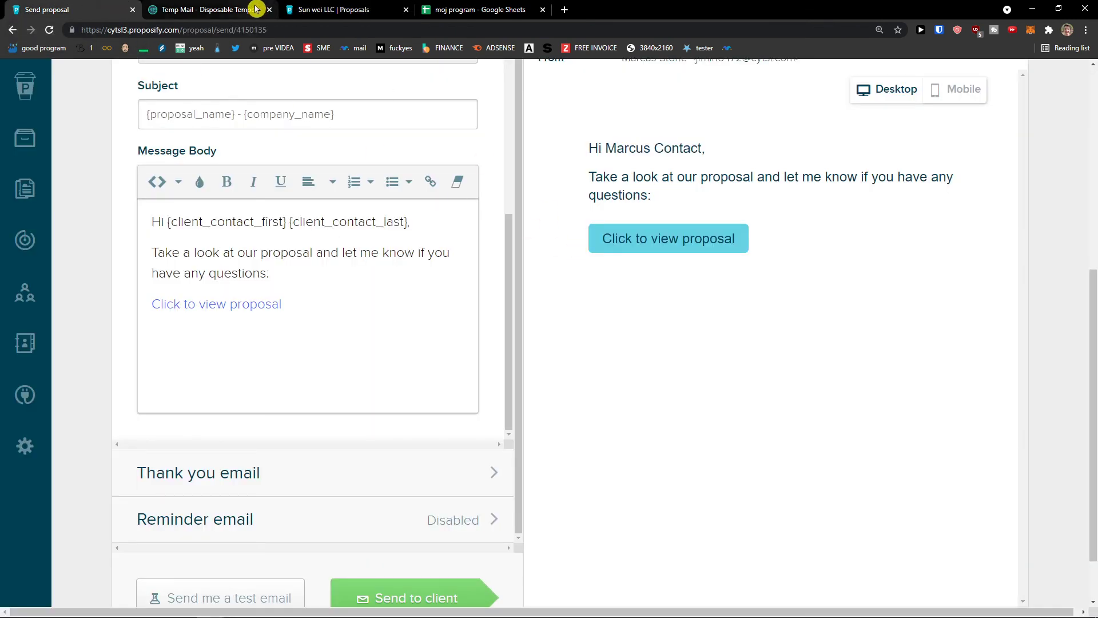
click(321, 10)
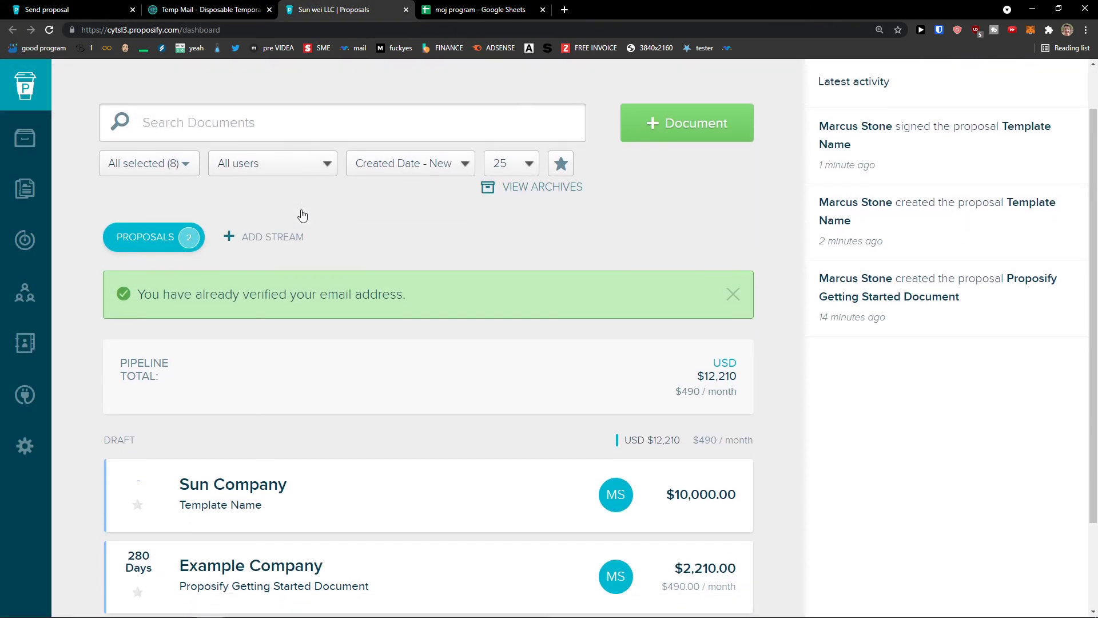
scroll(302, 215, down, 2)
scroll(302, 215, up, 2)
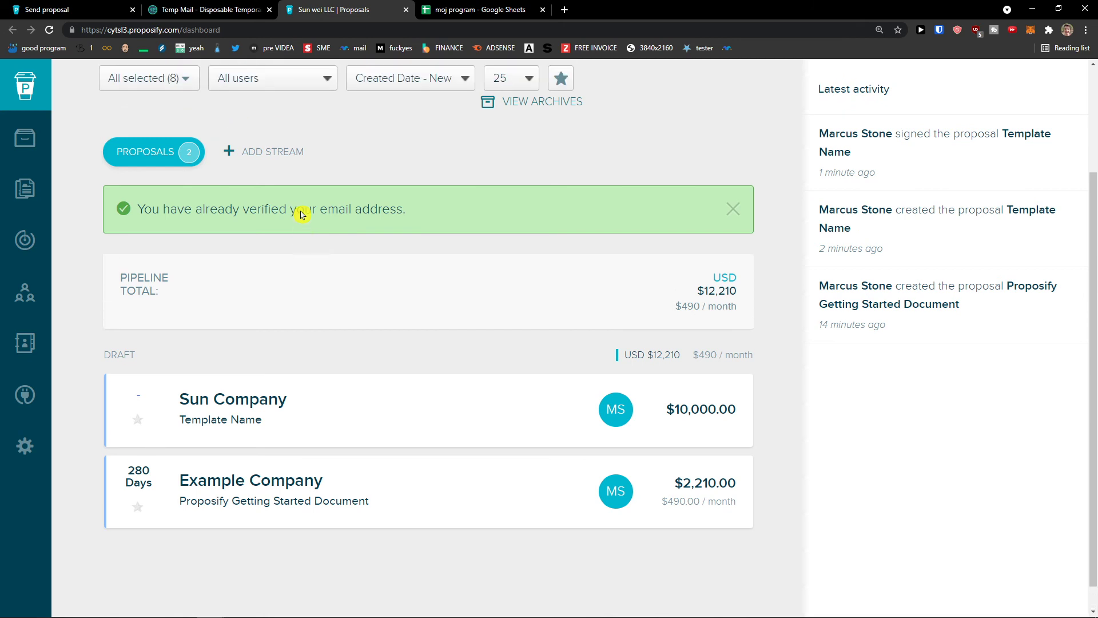
Open the Sun Company proposal from the dashboard.
click(450, 437)
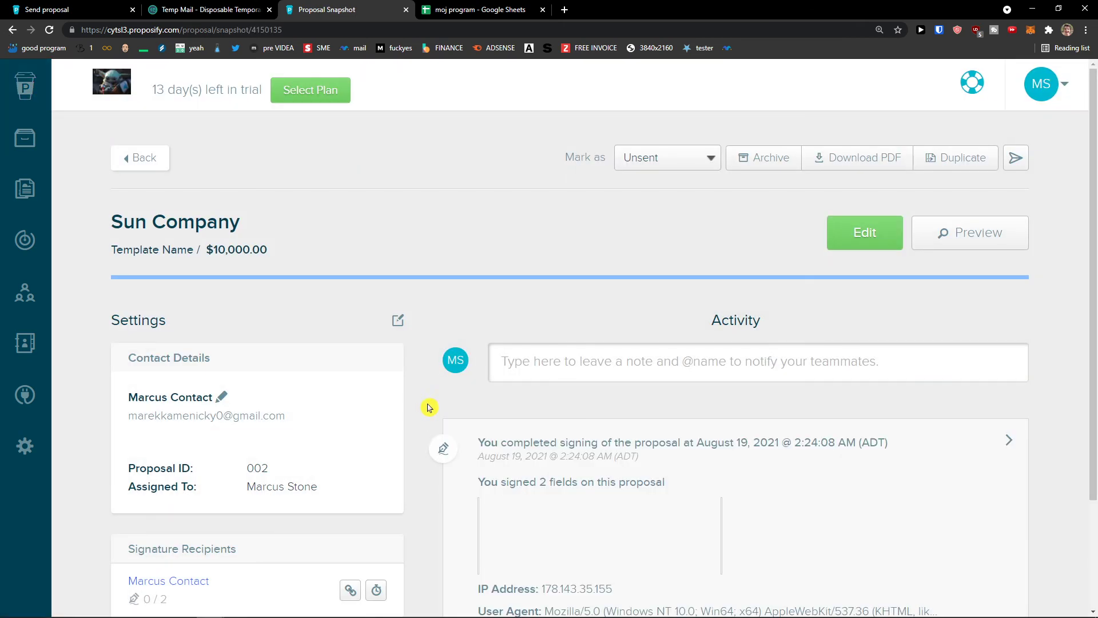
scroll(435, 406, down, 2)
scroll(426, 407, down, 1)
scroll(426, 407, up, 3)
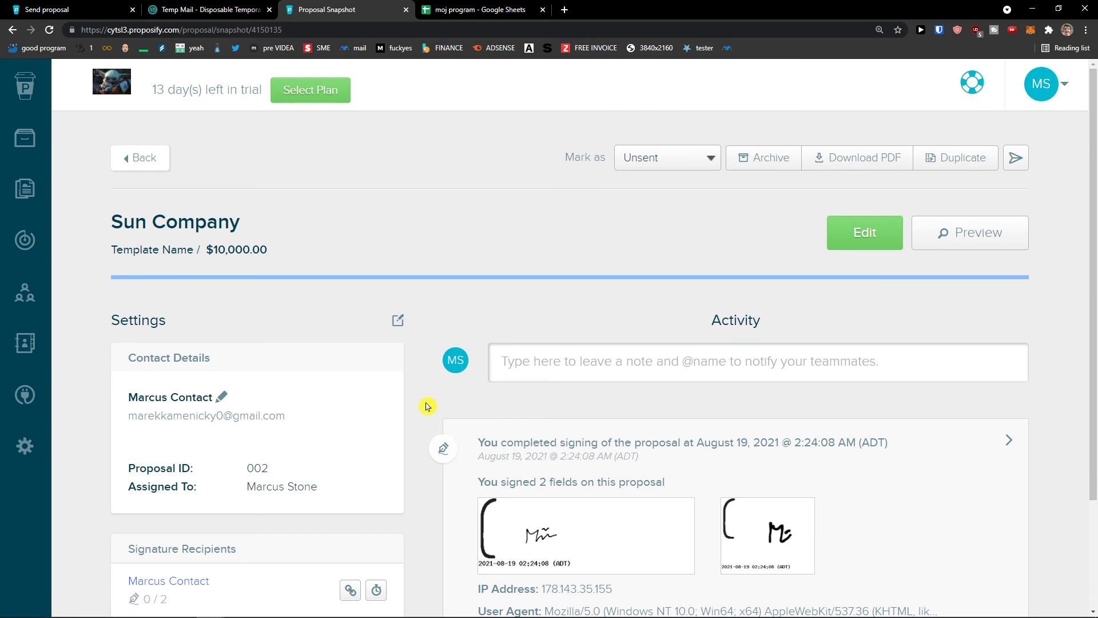
scroll(634, 329, down, 1)
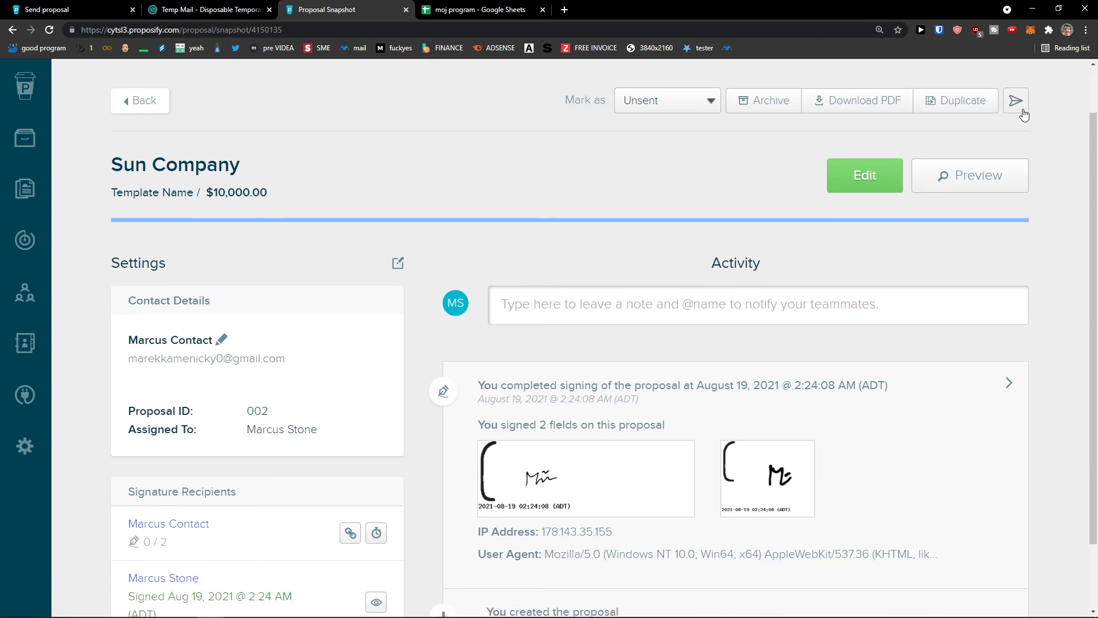
scroll(1016, 117, up, 1)
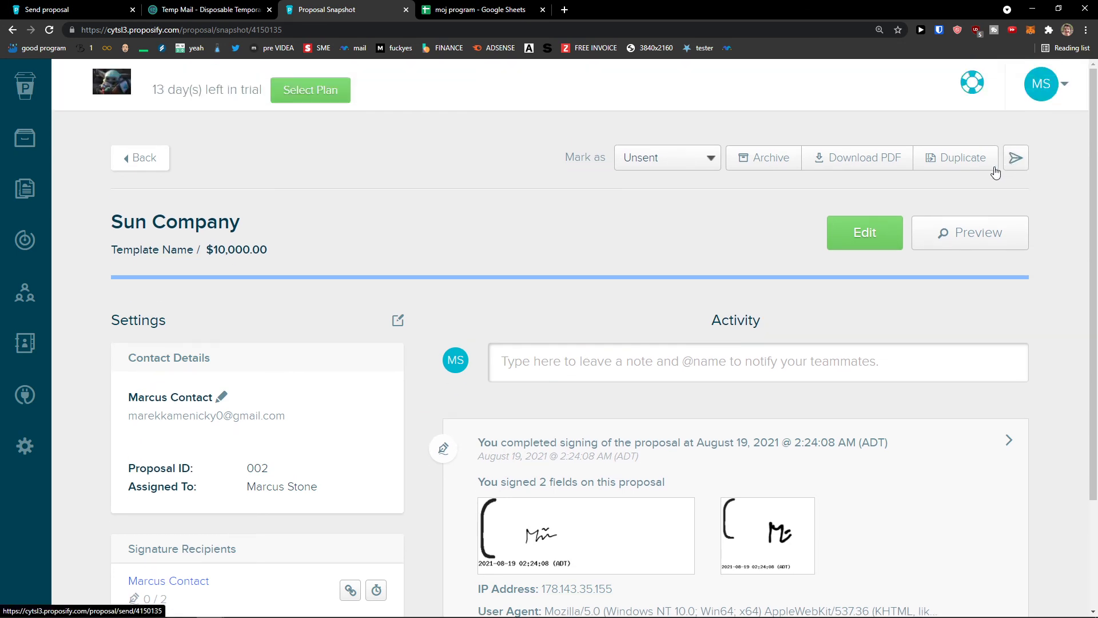
Start sending it to the client, then close the CONFIRM dialog without submitting.
click(1020, 151)
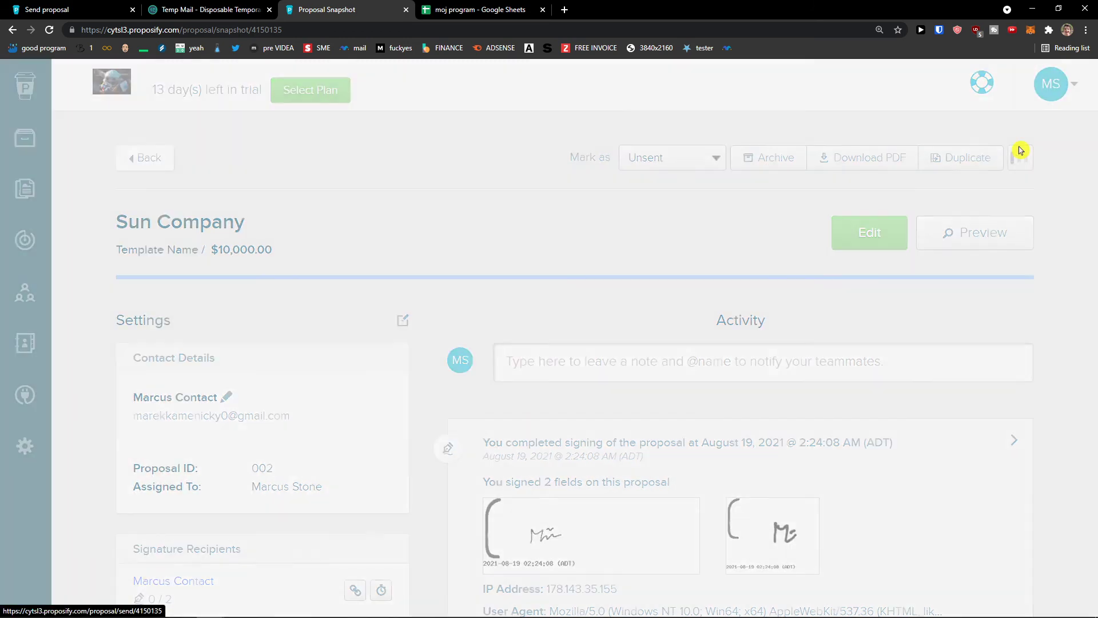
scroll(559, 326, down, 2)
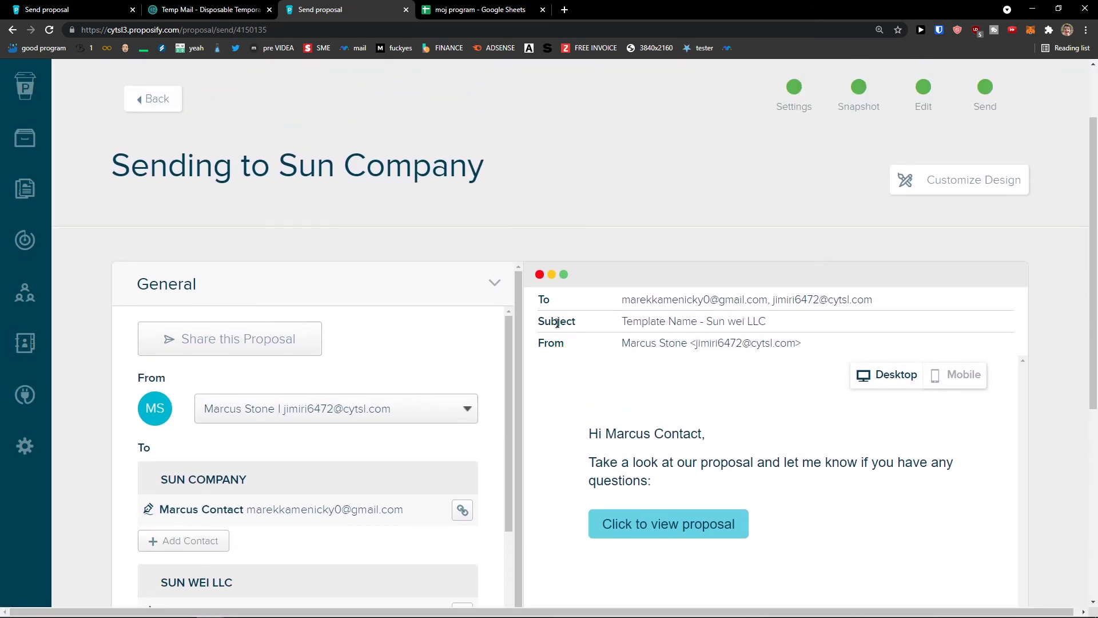
scroll(558, 322, down, 6)
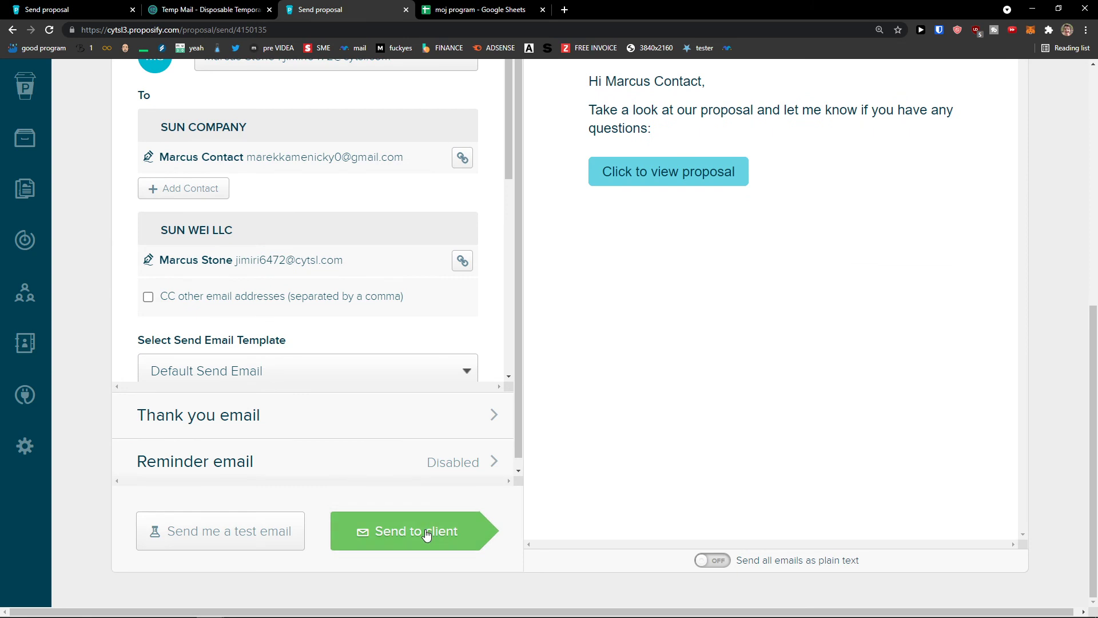
click(426, 534)
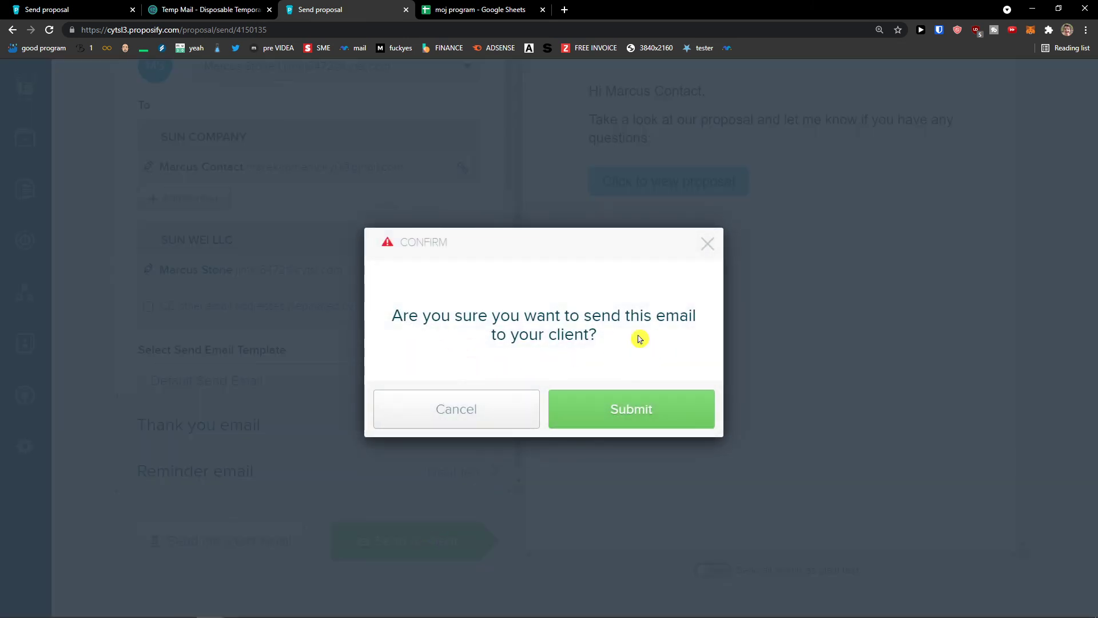
drag(589, 343, 370, 304)
click(707, 245)
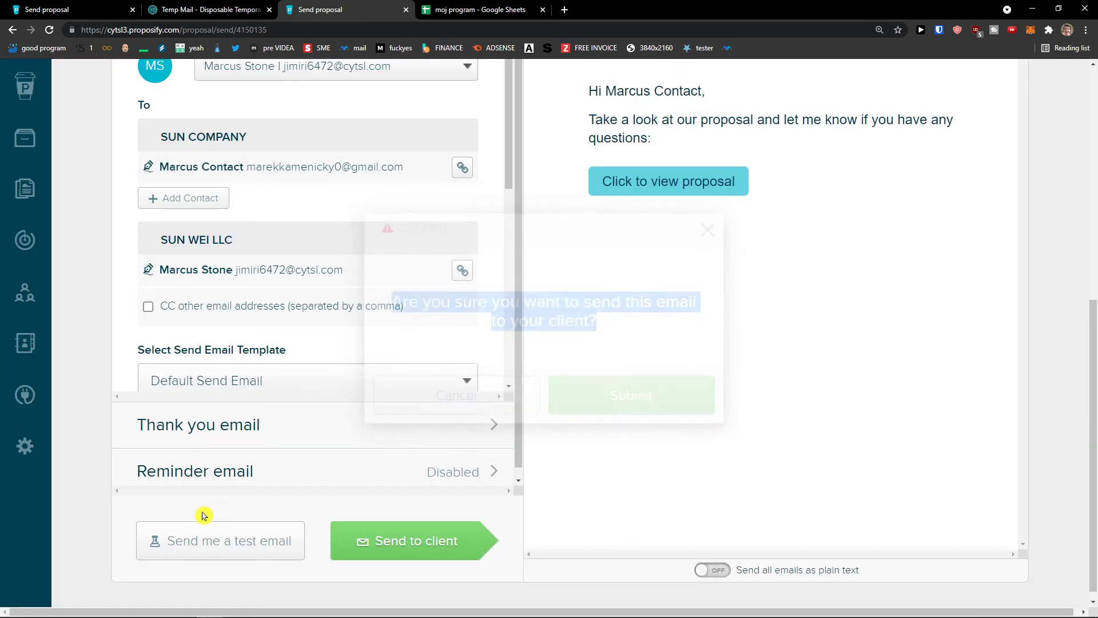
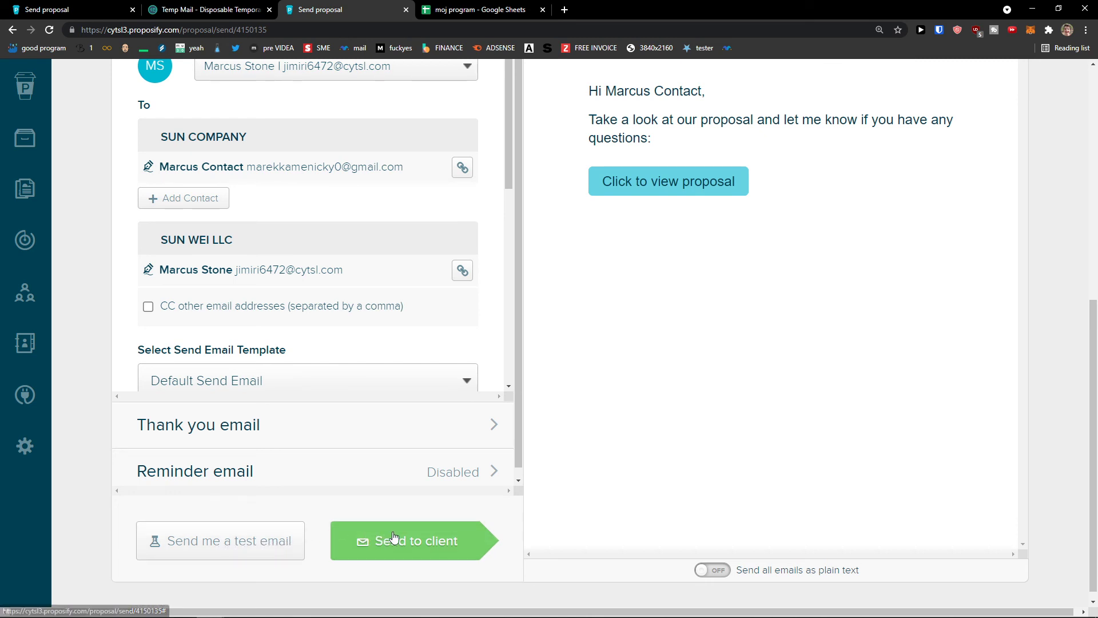
Send the Sun Company proposal email to the client.
click(422, 539)
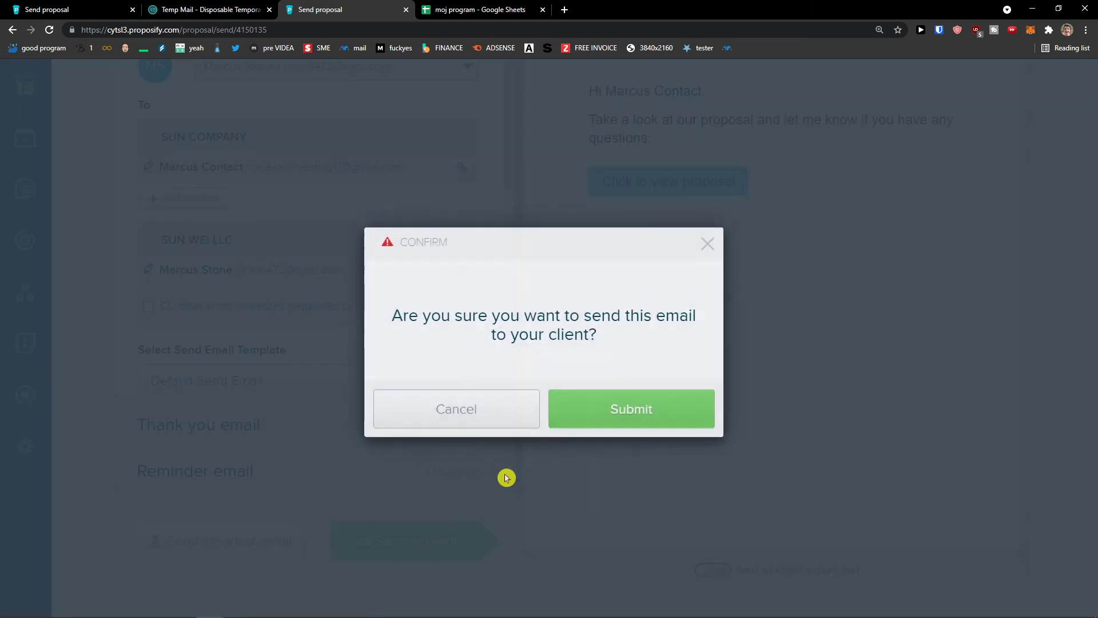
click(577, 416)
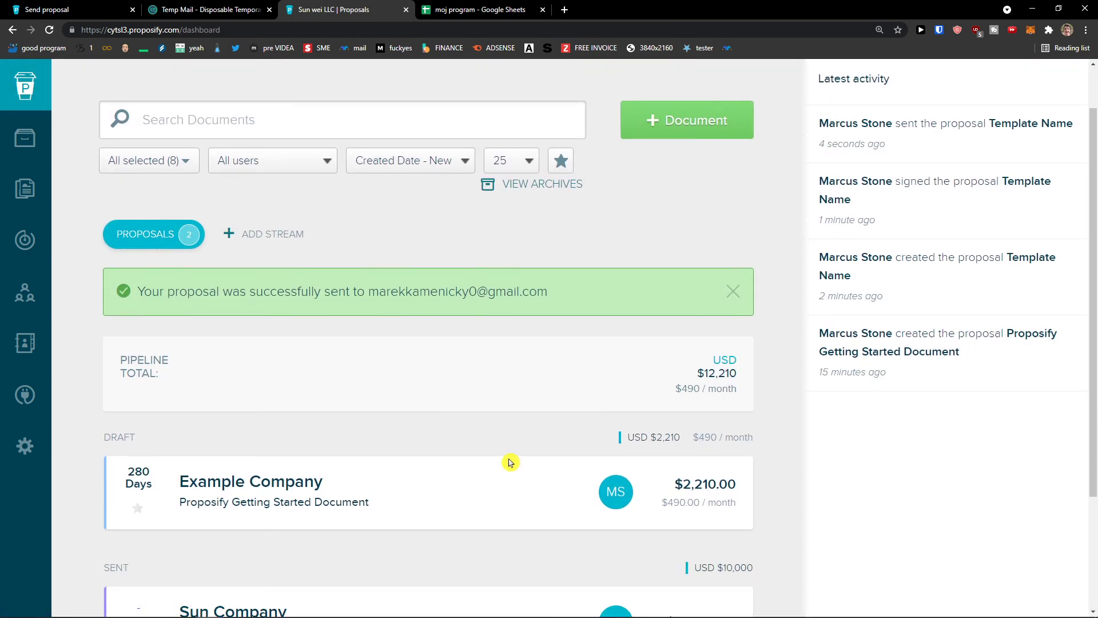
scroll(510, 462, down, 1)
scroll(504, 463, up, 2)
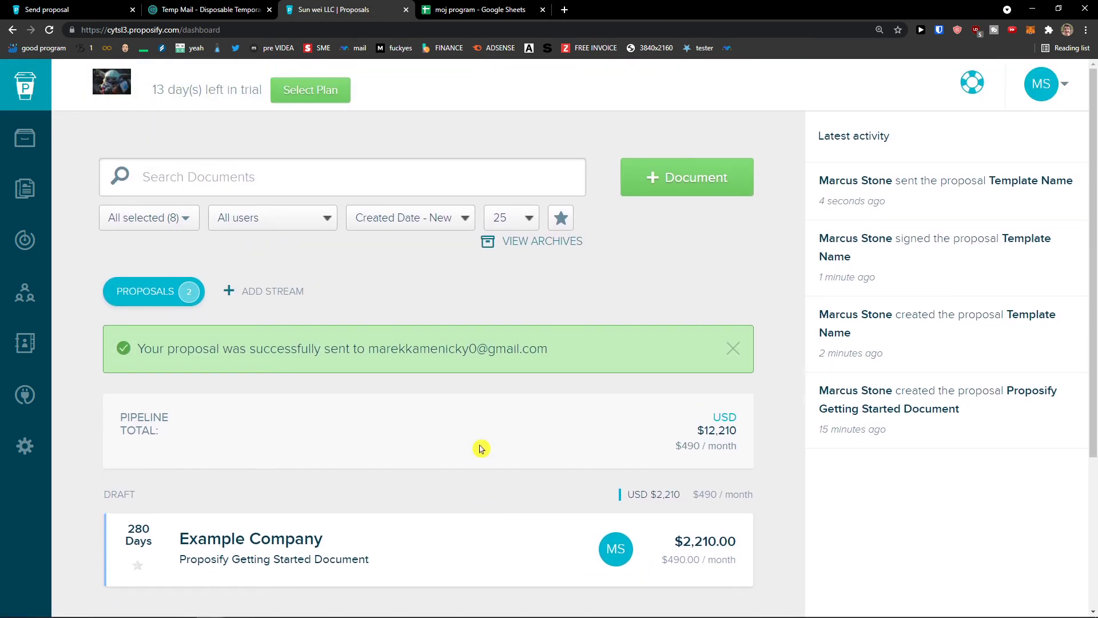
Open the email's 'Click to view proposal' link in an incognito window.
click(564, 9)
drag(587, 6, 0, 229)
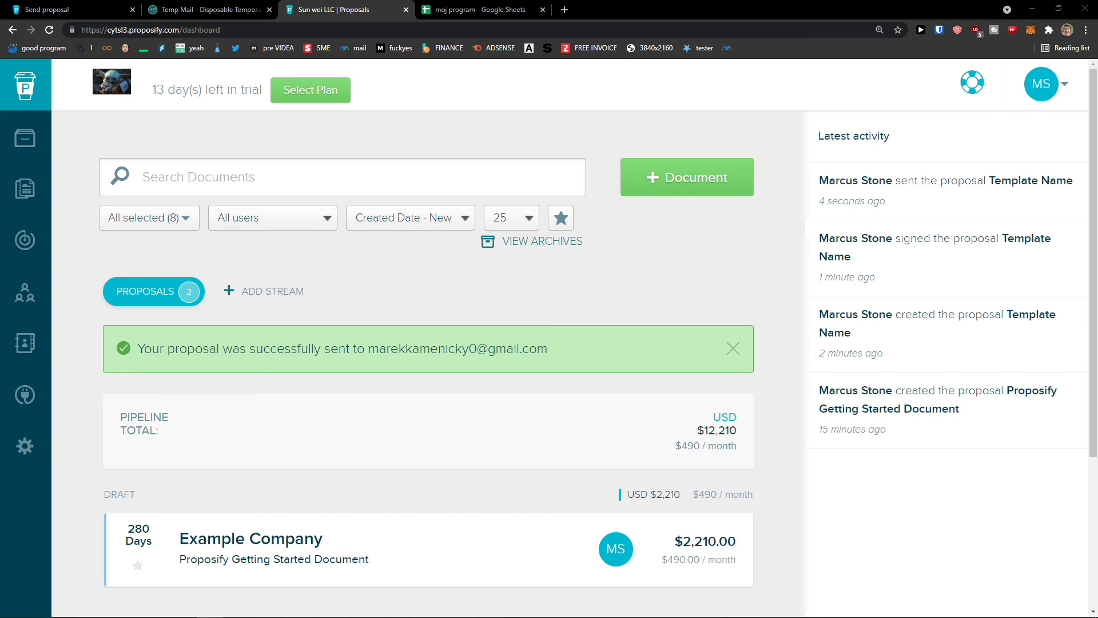
drag(0, 183, 395, 1)
right_click(549, 382)
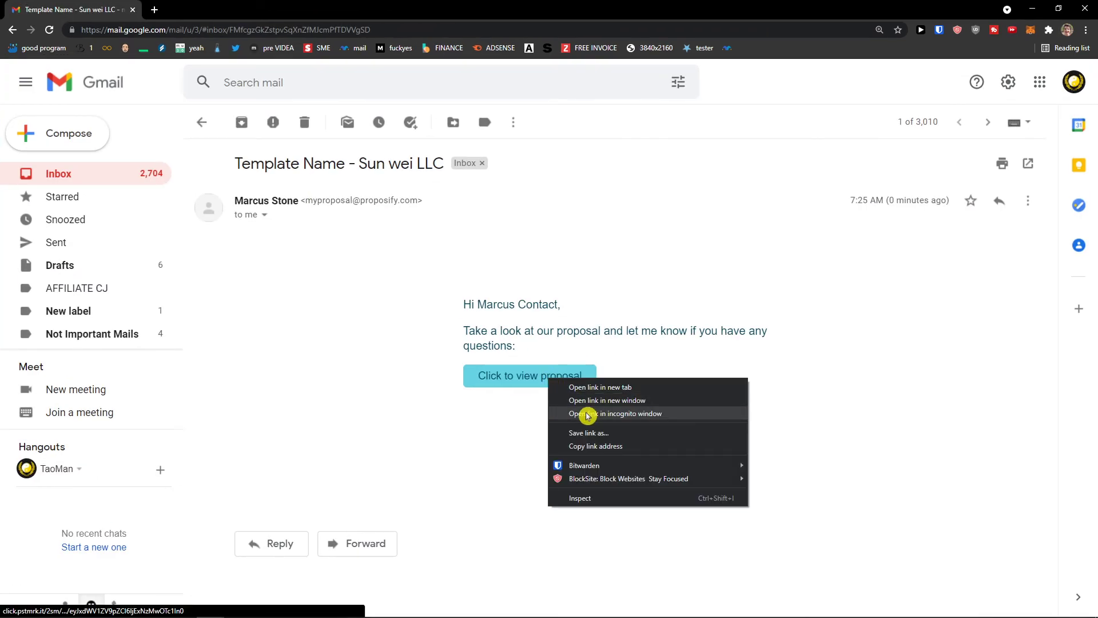
click(584, 414)
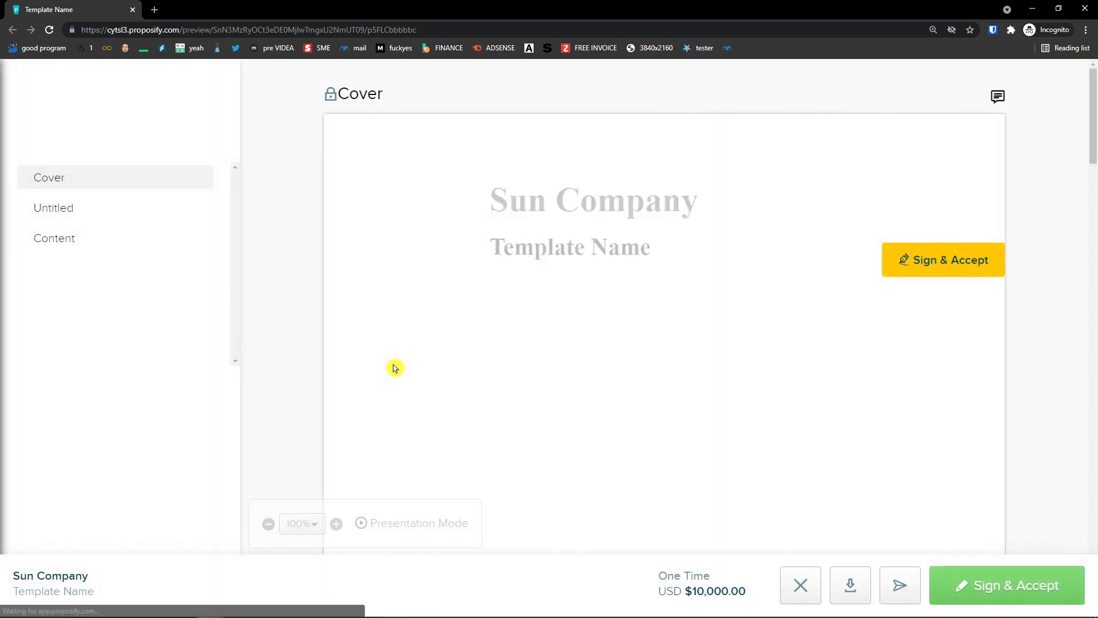
Sign the proposal with the typed signature and initials, agree to the terms, and accept.
scroll(388, 366, down, 20)
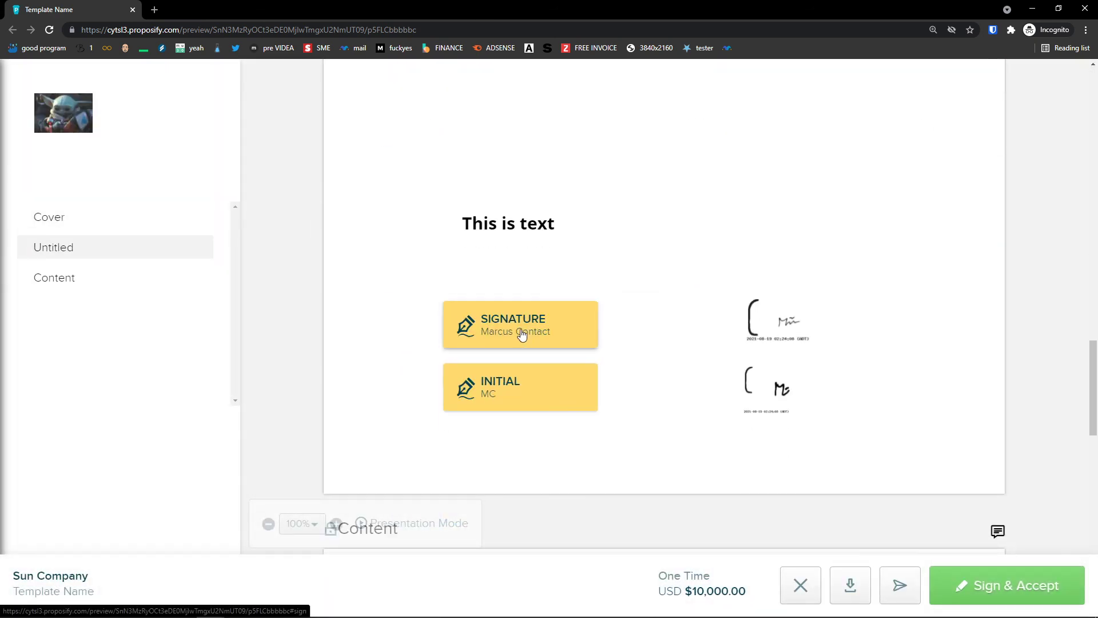
click(522, 335)
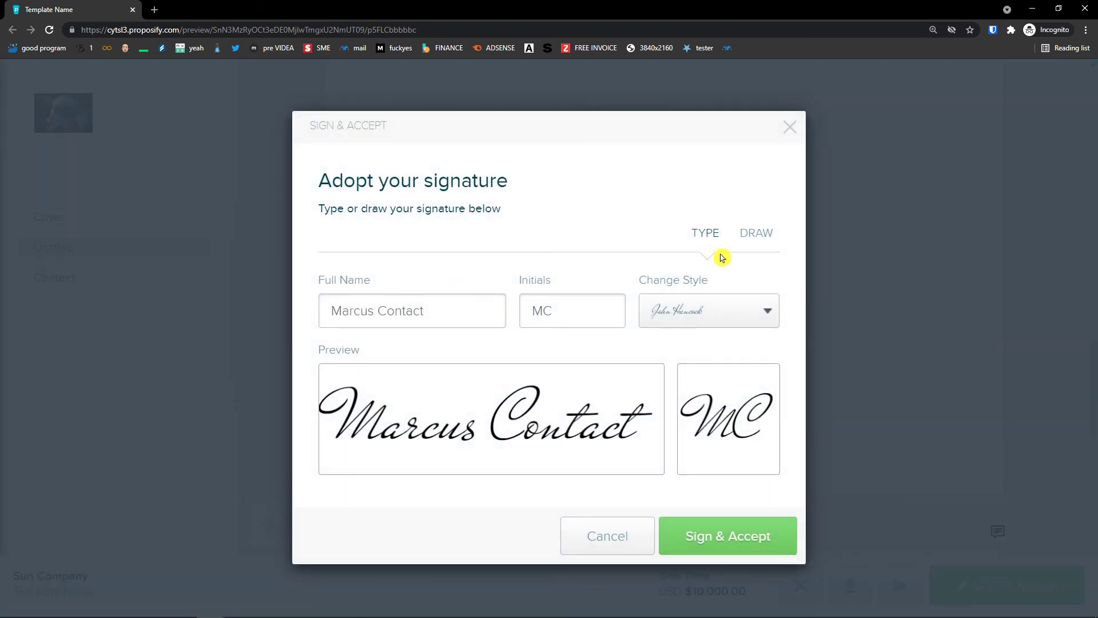
click(744, 238)
click(690, 238)
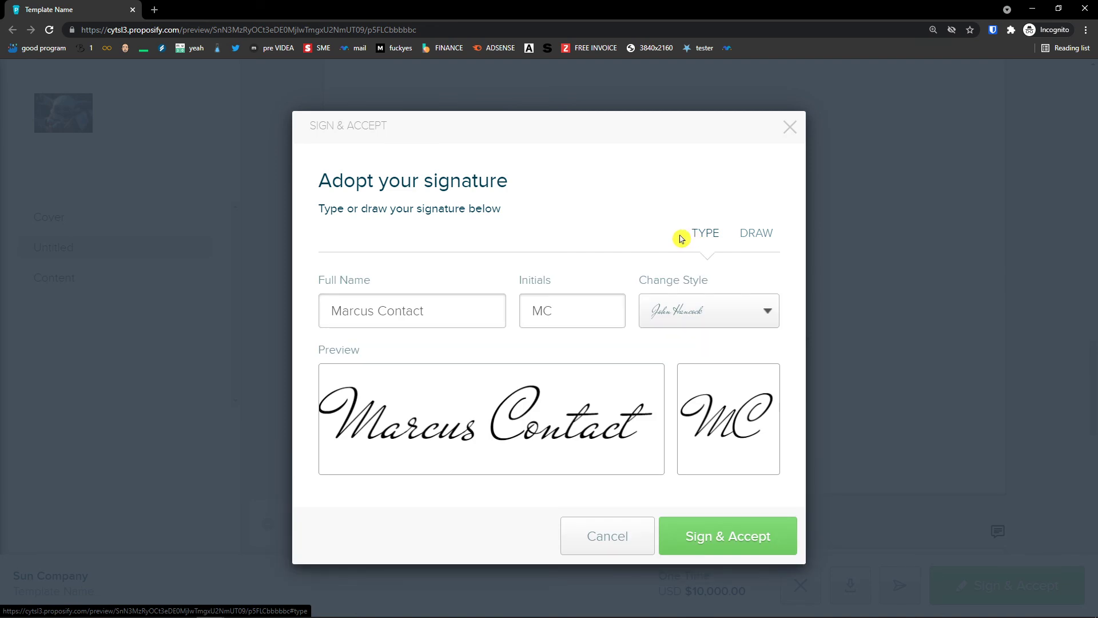
click(720, 529)
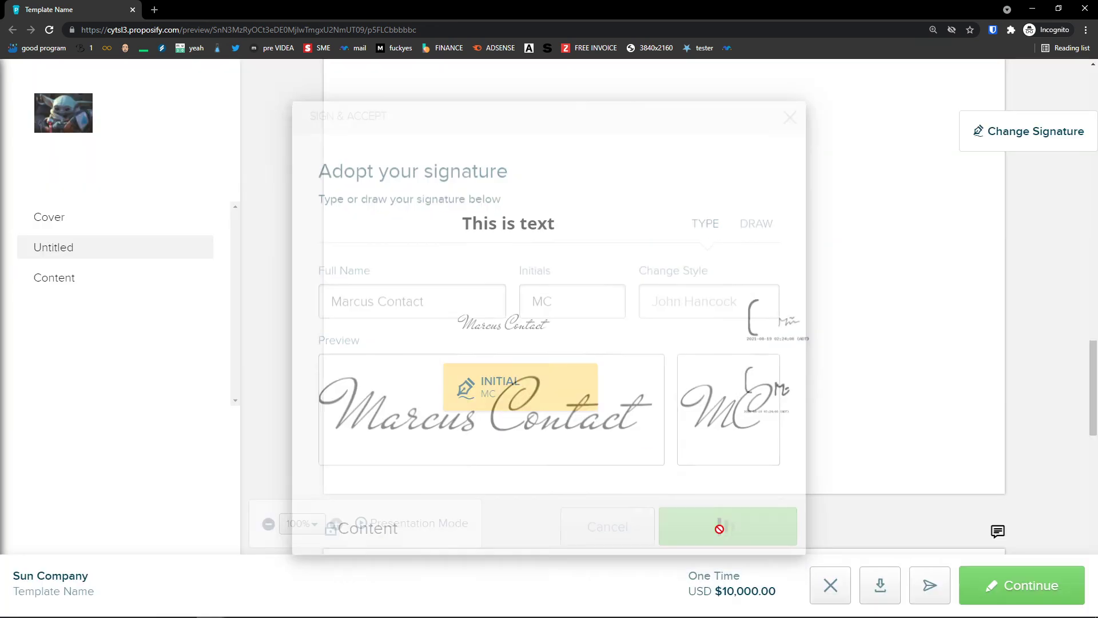
click(538, 409)
click(491, 344)
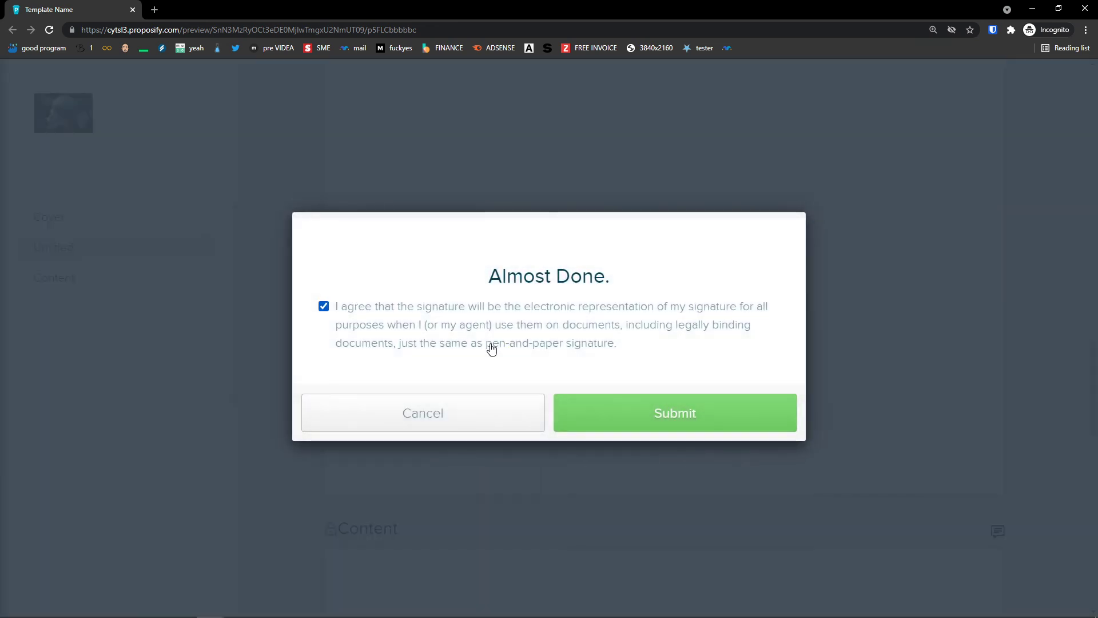
click(622, 419)
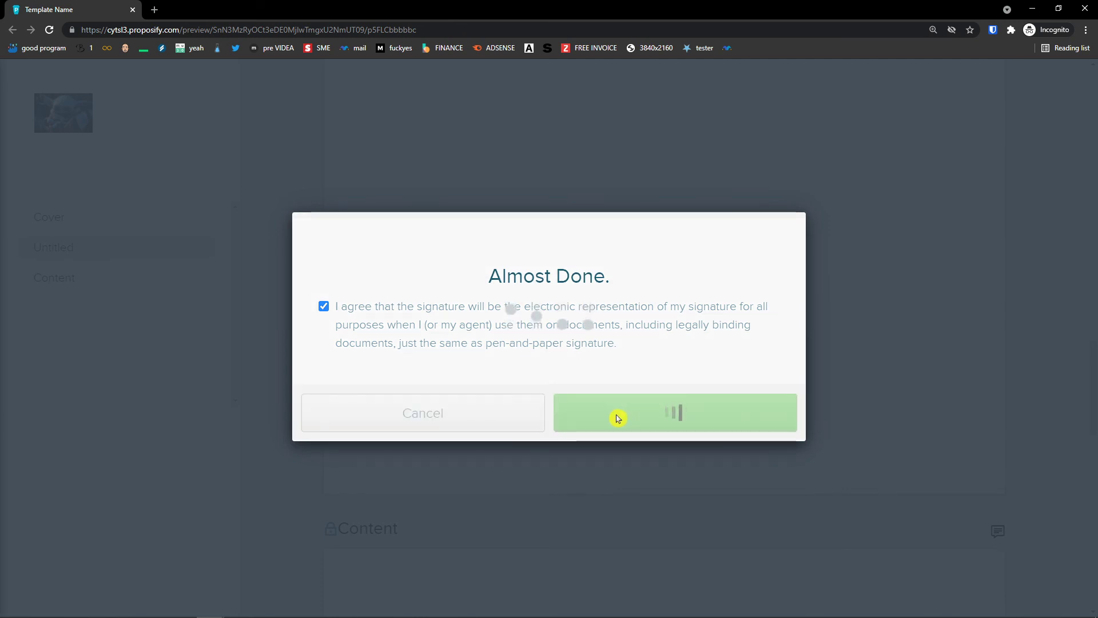
click(562, 420)
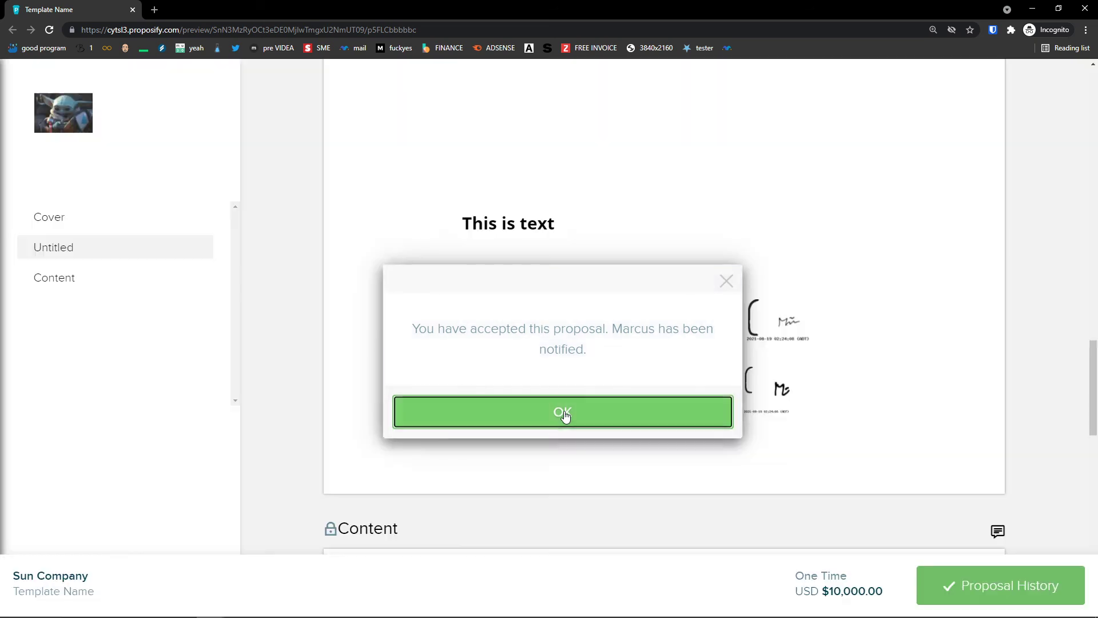
Review the Proposal History showing the proposal accepted and Won, then close it.
click(963, 587)
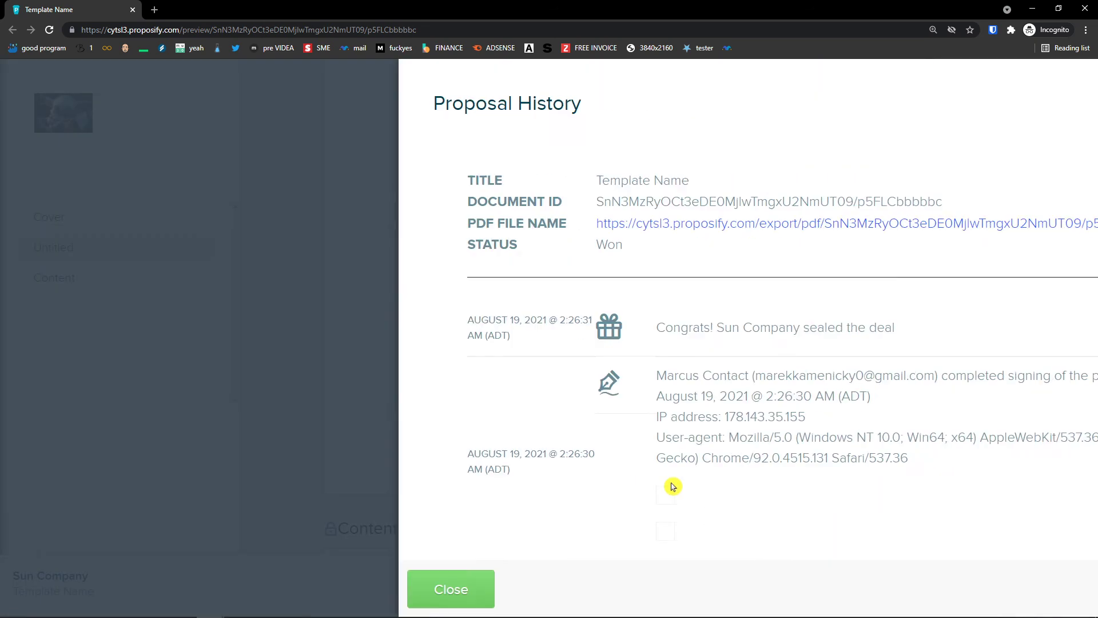
scroll(546, 493, down, 2)
scroll(547, 493, down, 9)
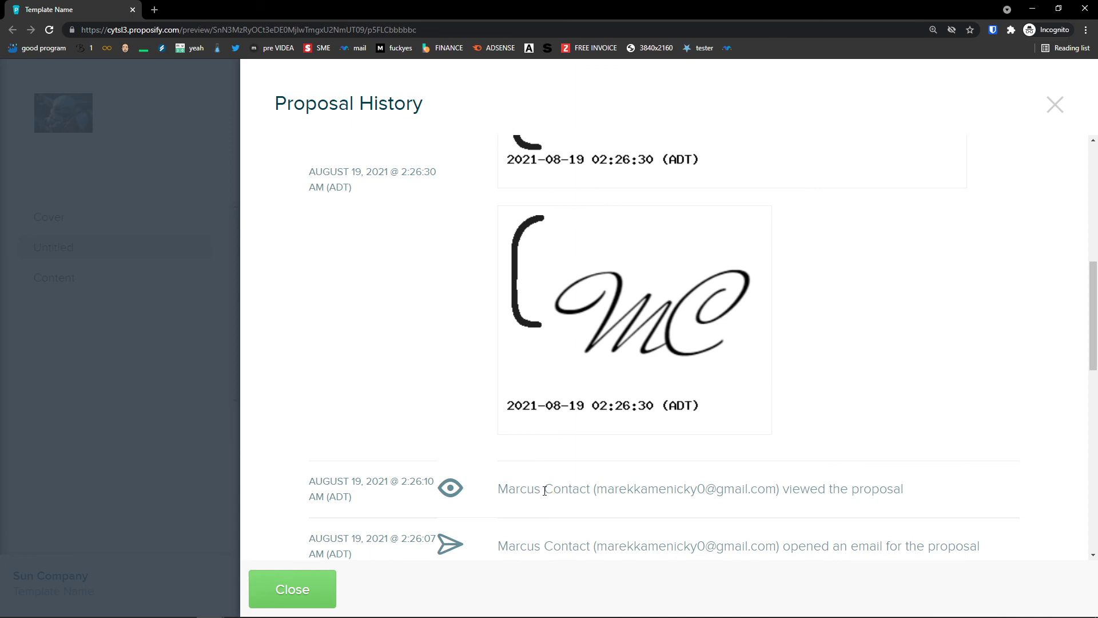
click(172, 415)
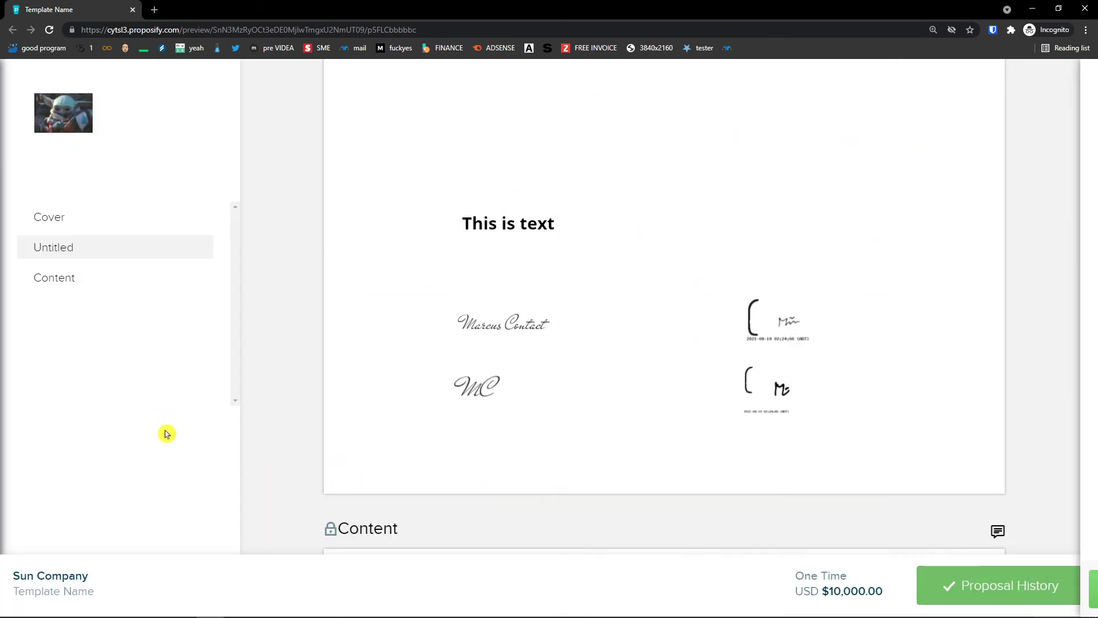
scroll(346, 458, up, 15)
scroll(346, 463, up, 3)
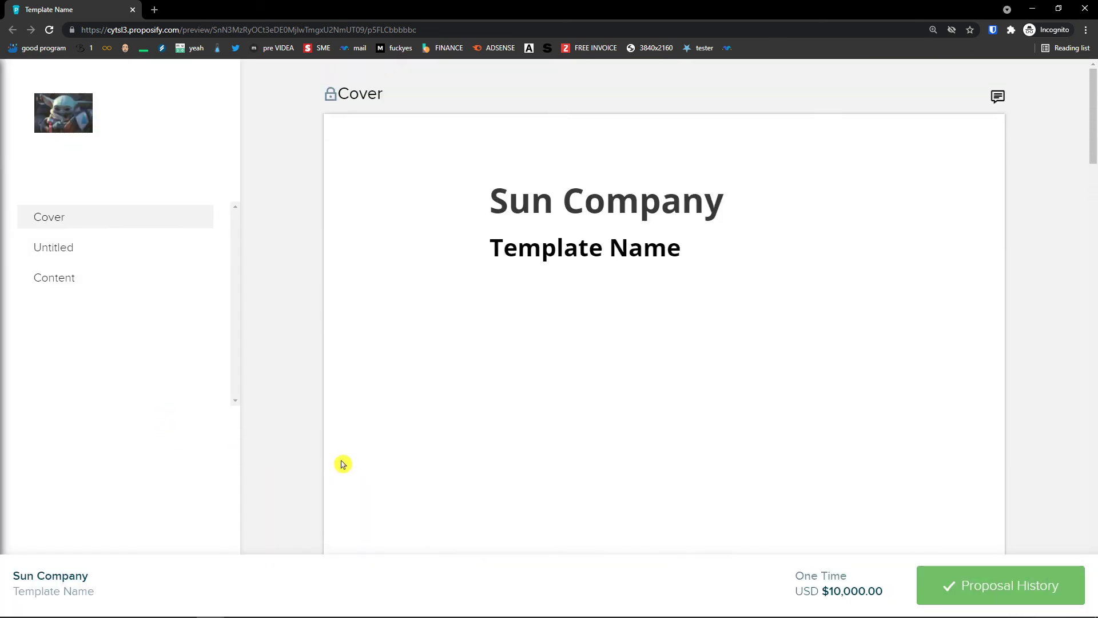
Close the signed preview and Gmail windows and browse the Content Library.
click(1096, 5)
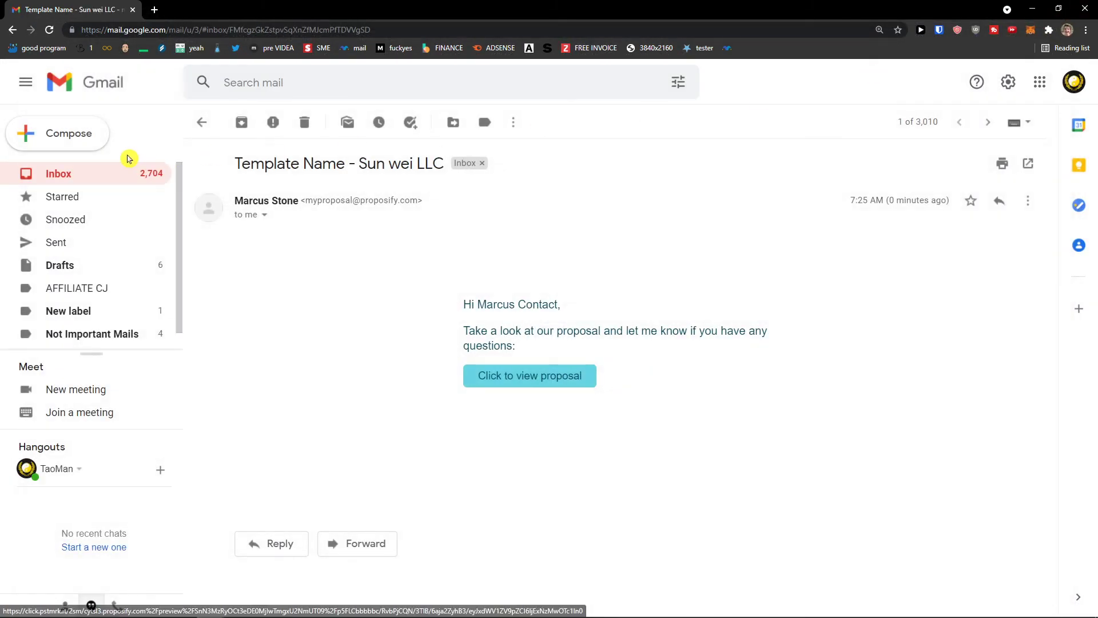
click(1092, 6)
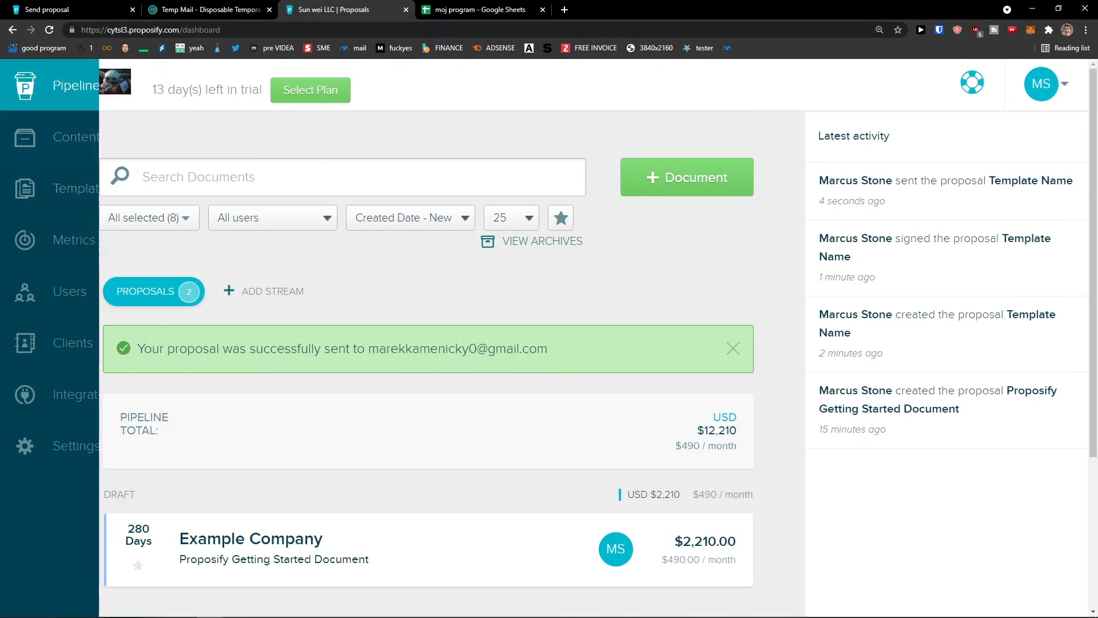
click(131, 137)
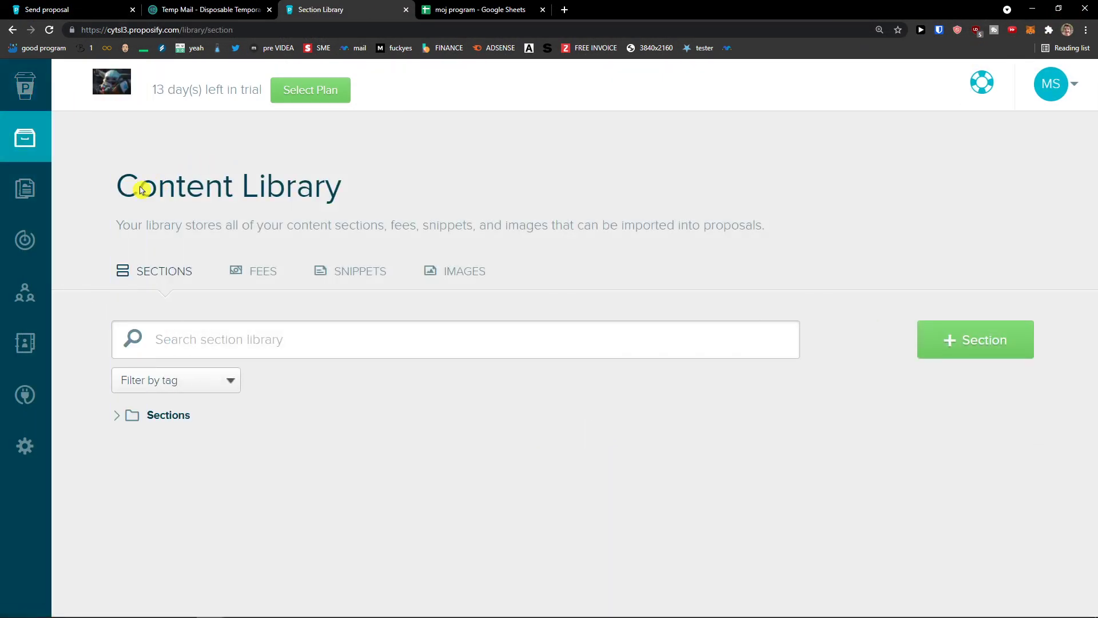
scroll(115, 232, down, 2)
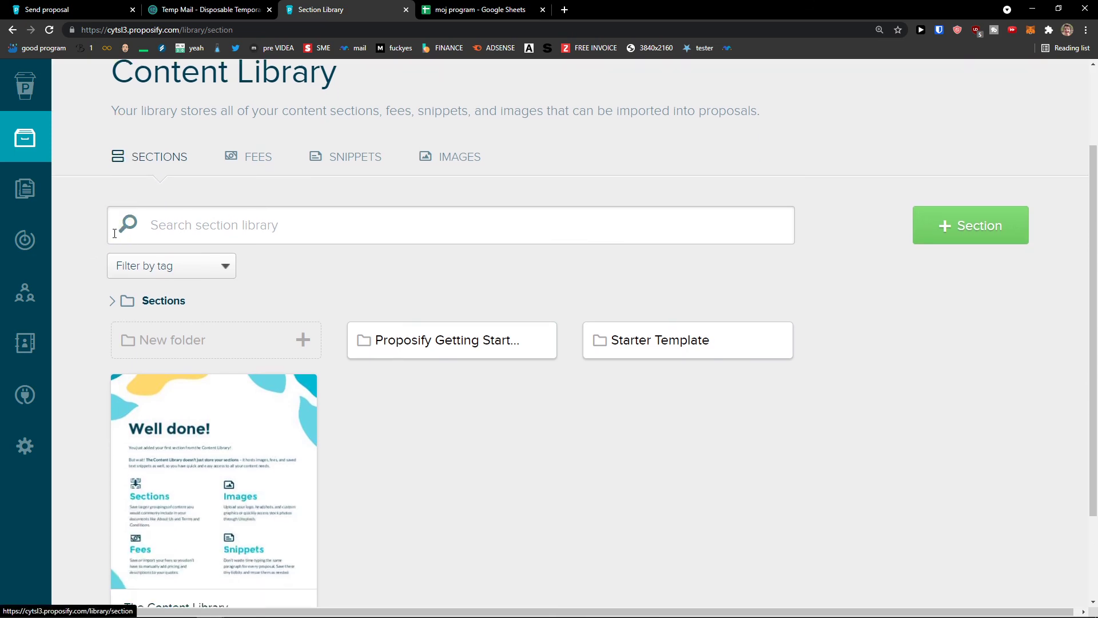
Visit Templates, then scroll through the Business metrics charts.
click(14, 191)
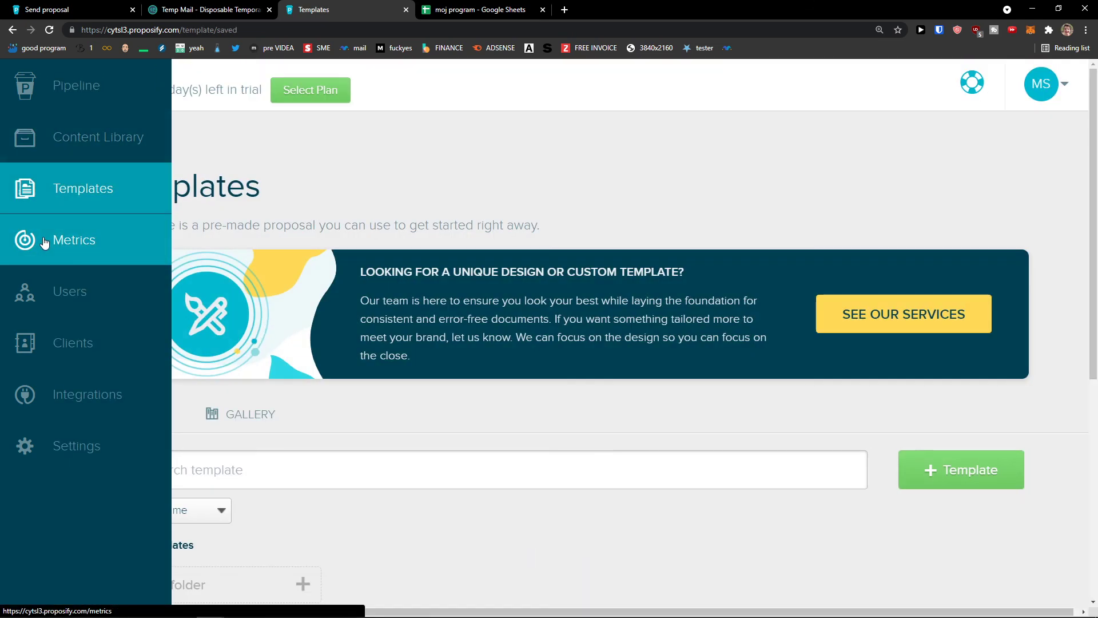
click(45, 241)
scroll(297, 325, down, 4)
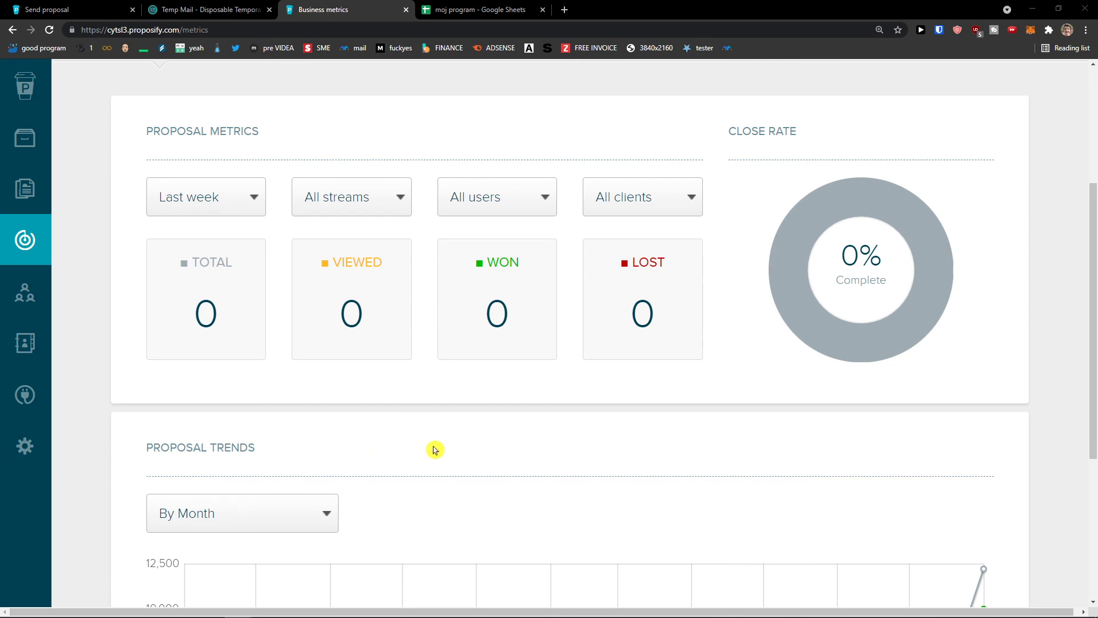
scroll(400, 463, down, 5)
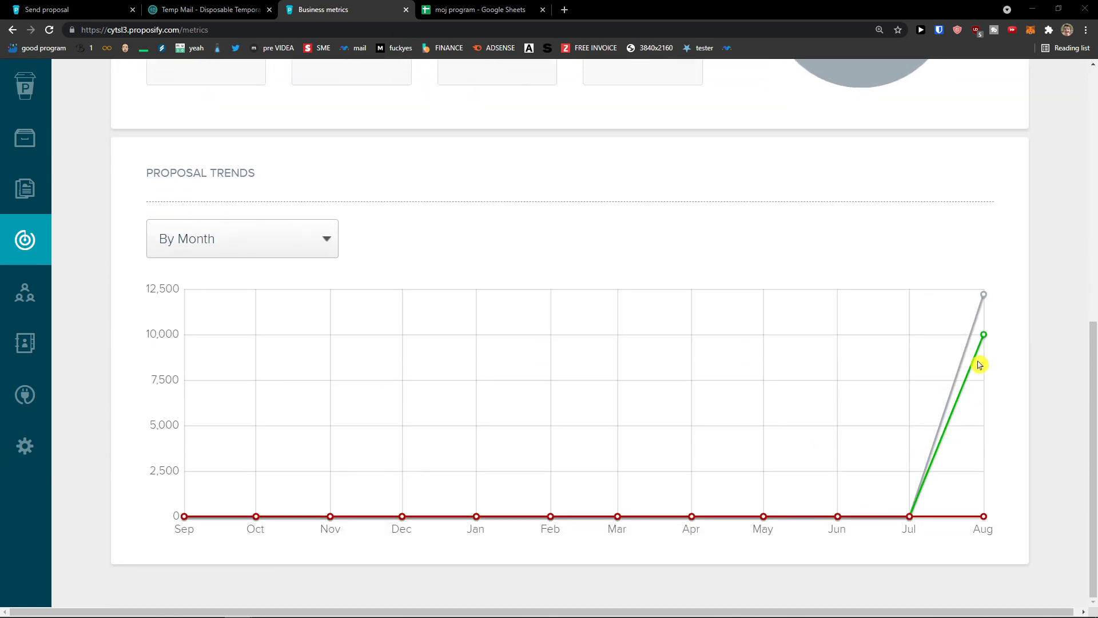
scroll(845, 475, up, 8)
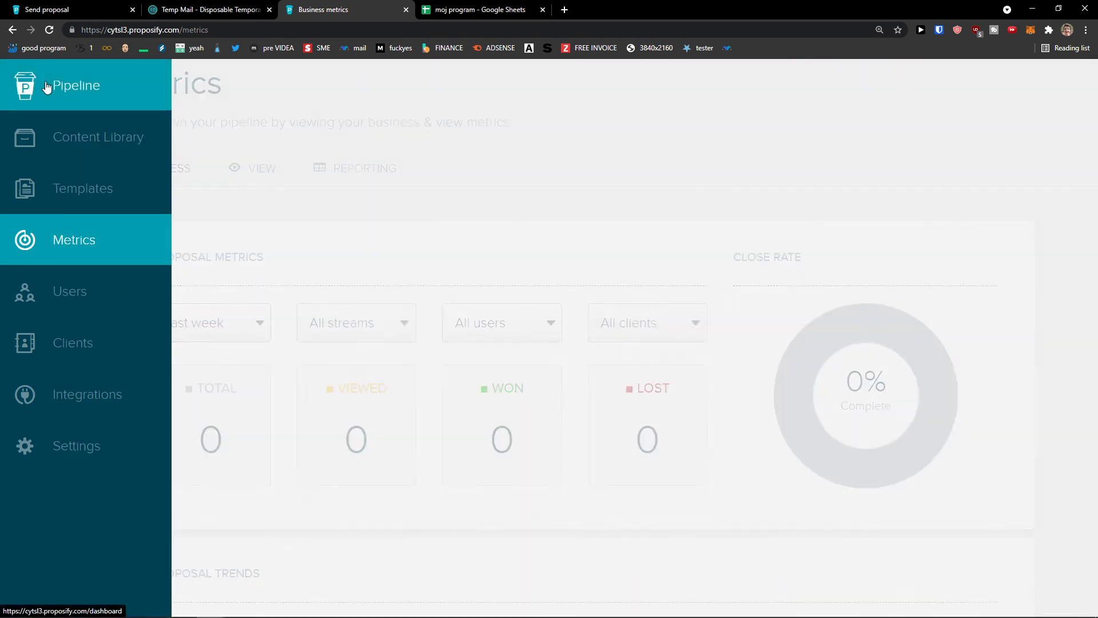
Check Sun Company under Won in the pipeline, then go to the Users page.
click(69, 86)
scroll(344, 293, down, 3)
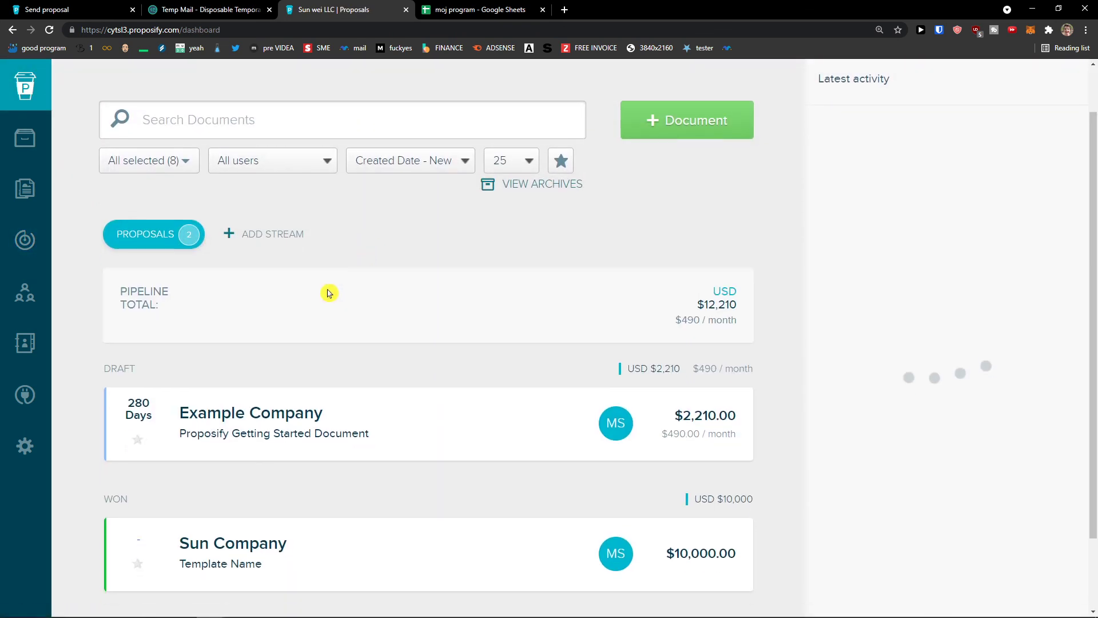
scroll(407, 336, up, 3)
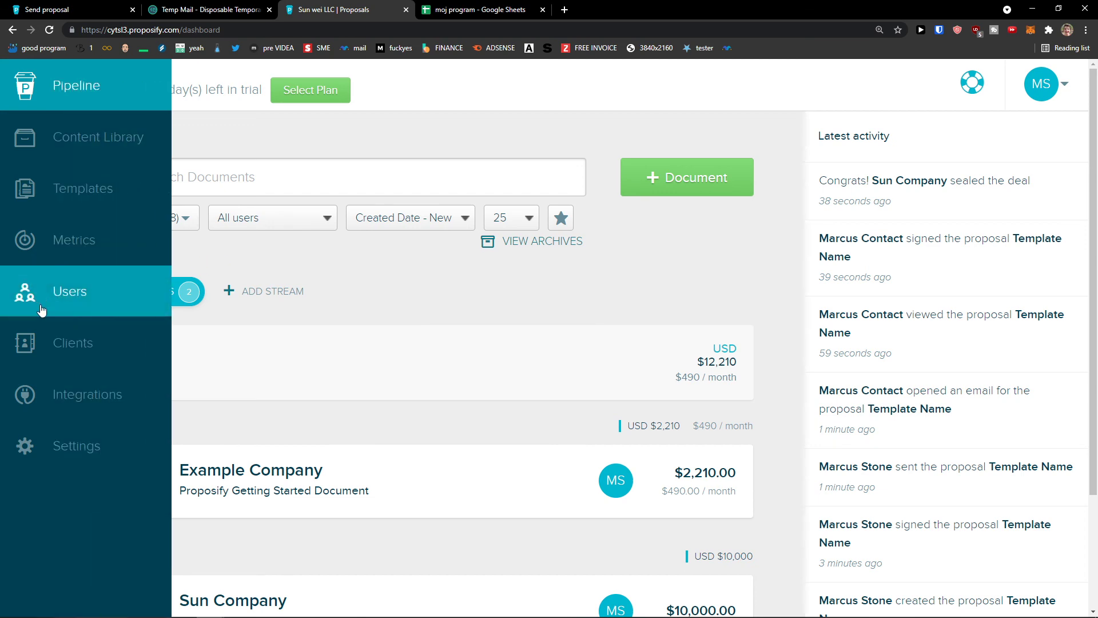
click(91, 301)
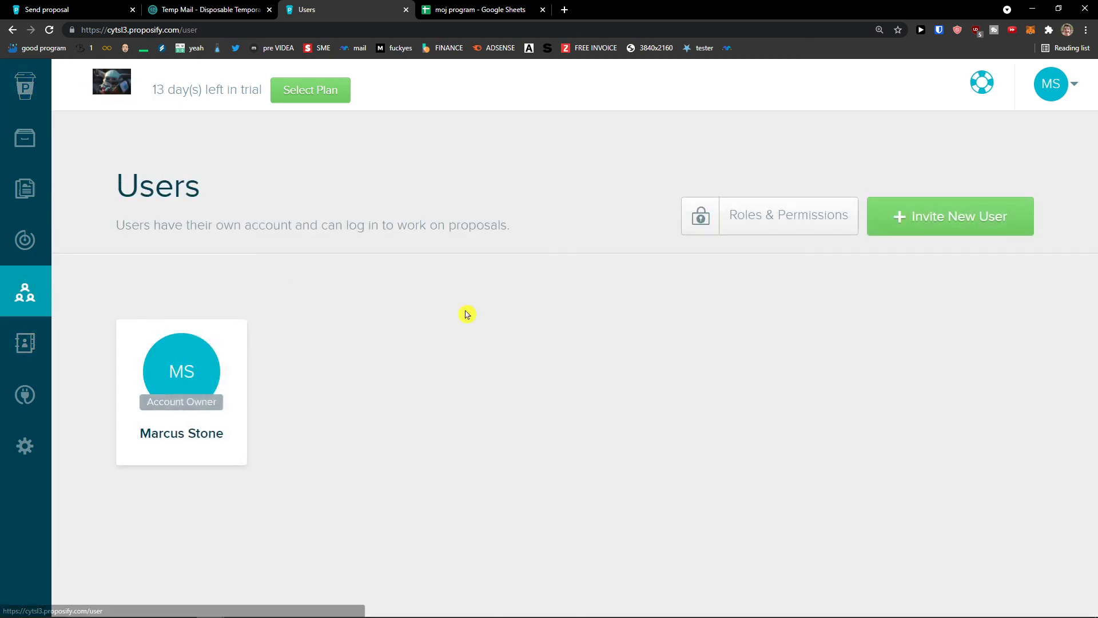
Open the Invite New User form and leave its Role set to Admin.
click(914, 215)
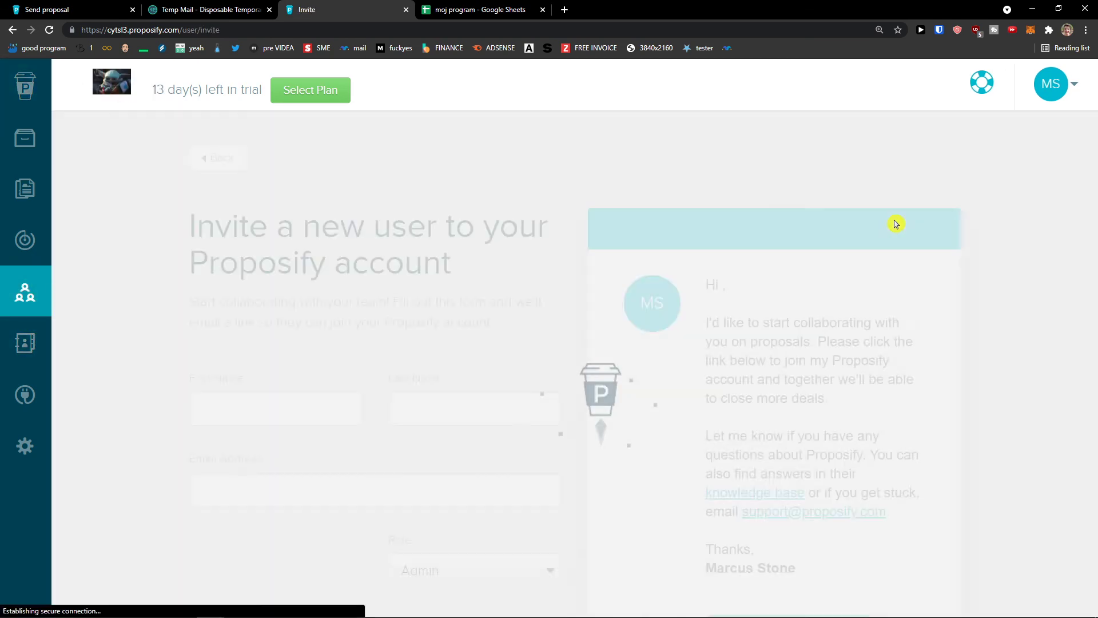
scroll(539, 342, down, 2)
scroll(540, 339, down, 1)
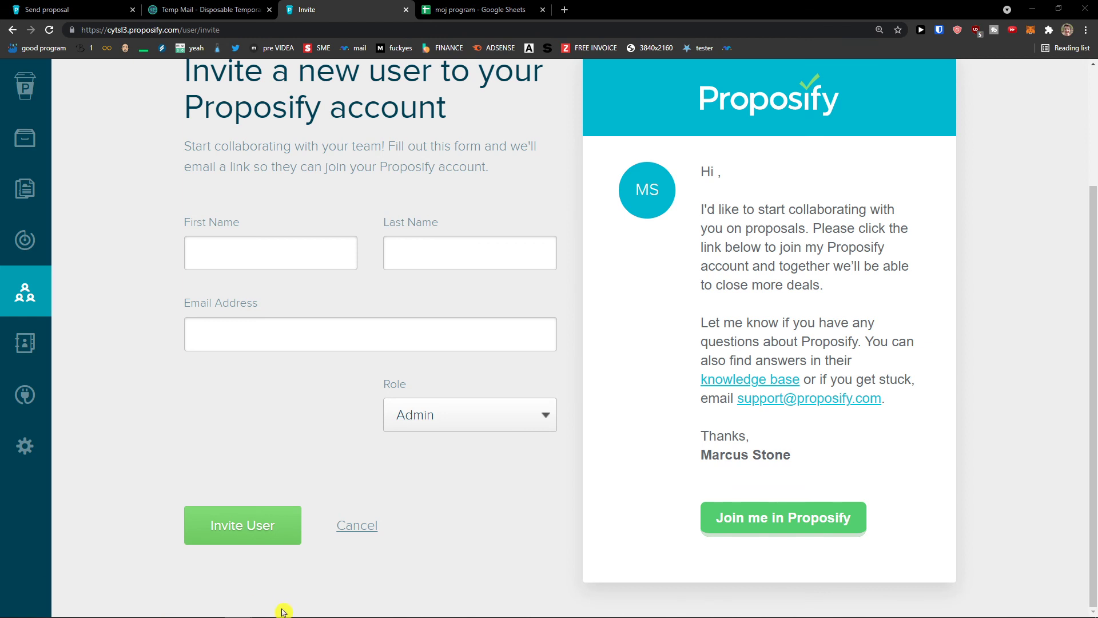
click(420, 426)
click(395, 466)
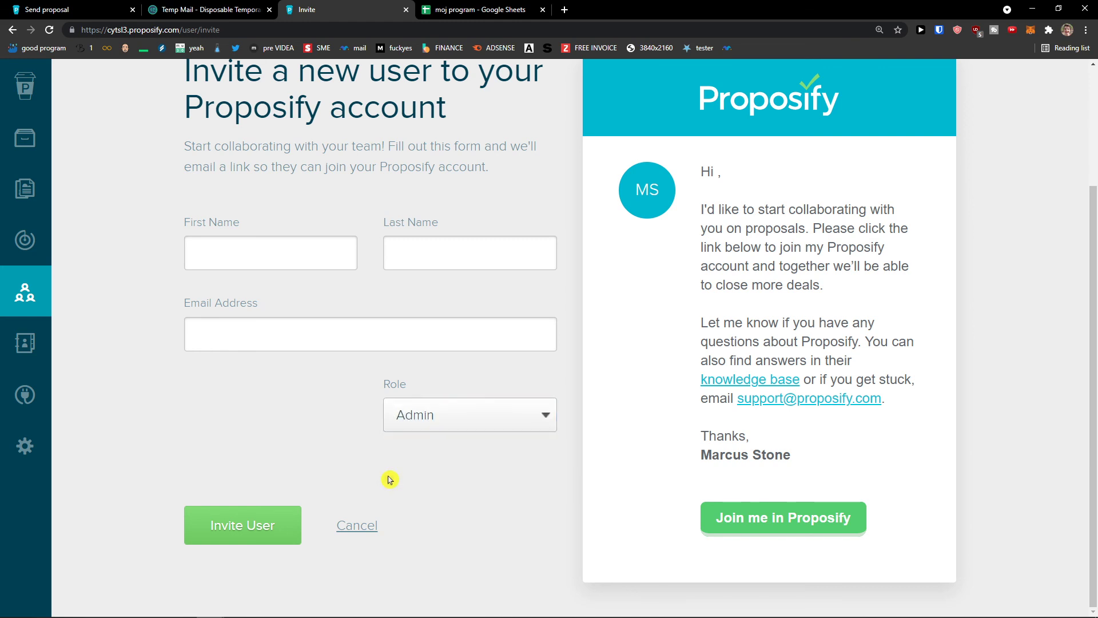
scroll(400, 458, up, 3)
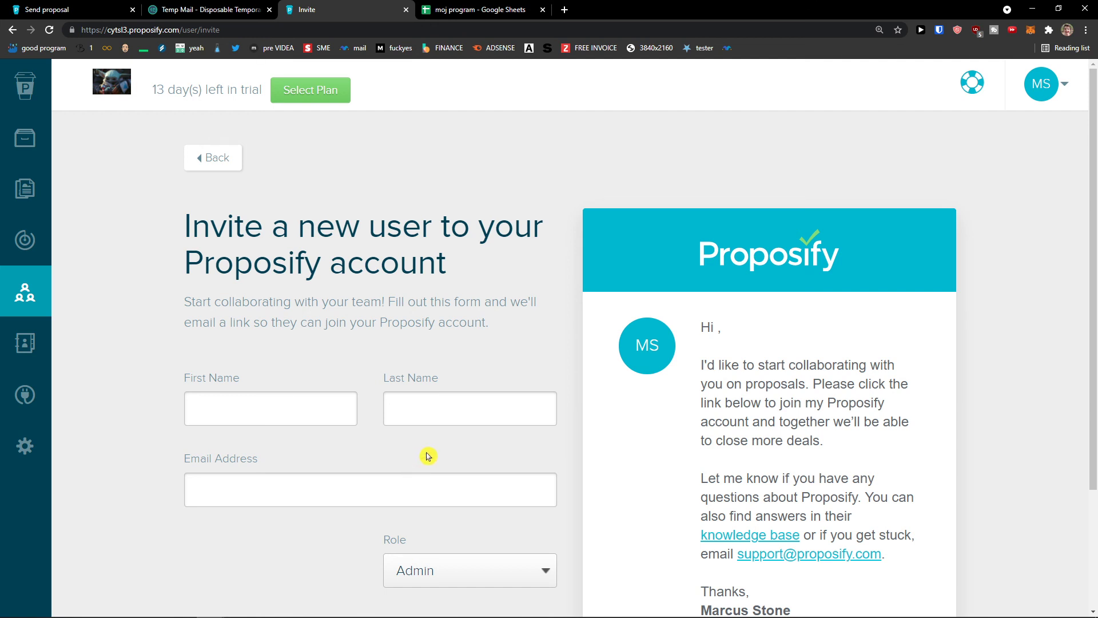
scroll(423, 455, down, 3)
middle_click(366, 462)
scroll(307, 405, up, 2)
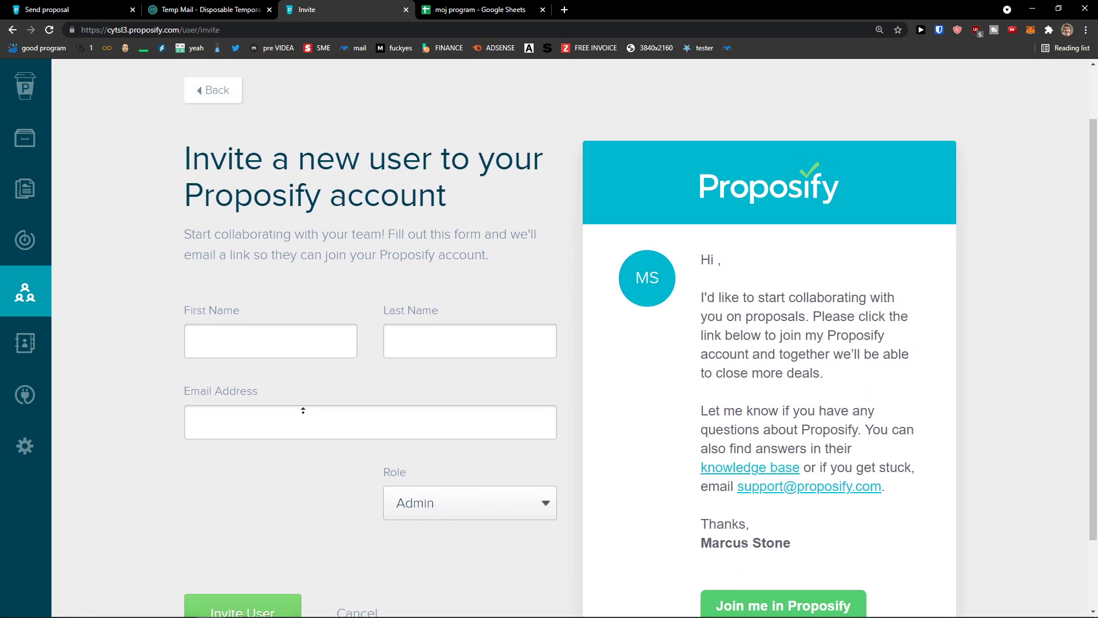
scroll(160, 497, down, 1)
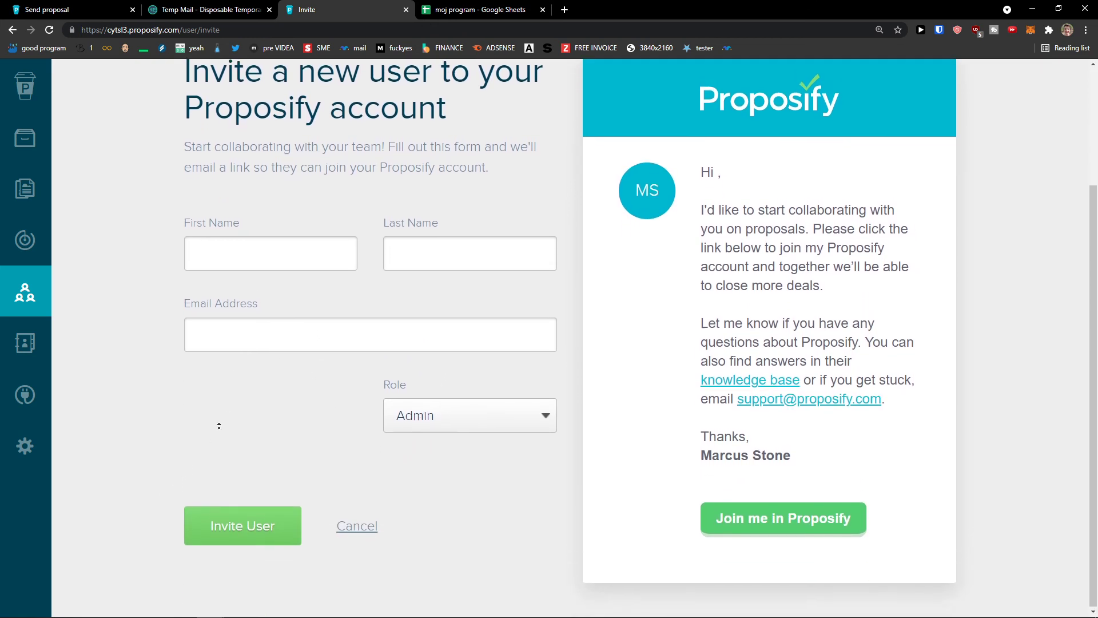
scroll(253, 374, up, 3)
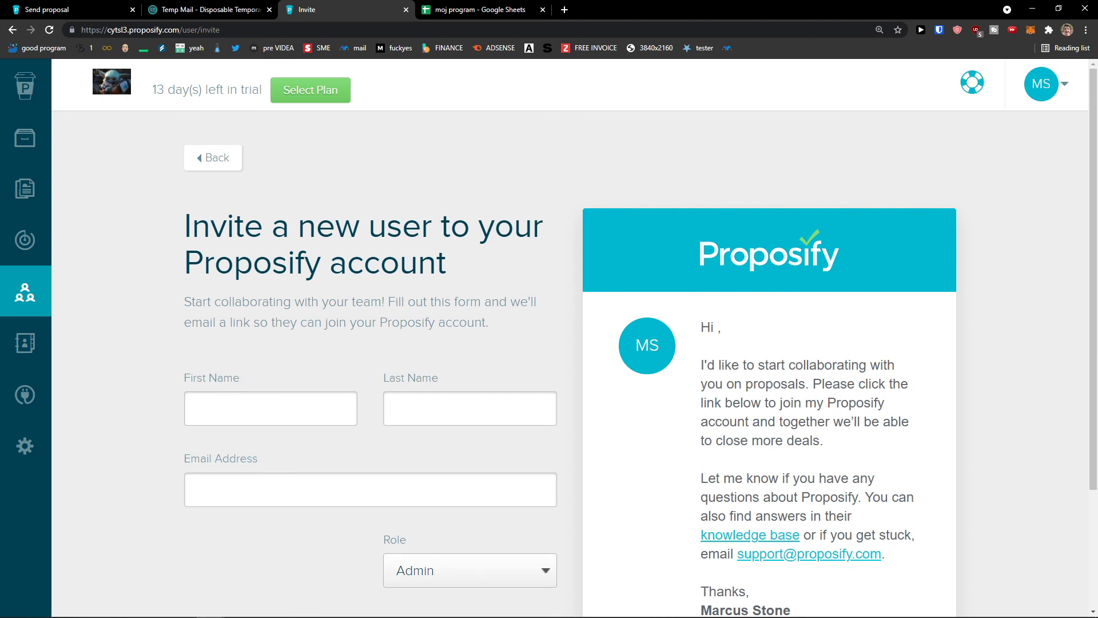